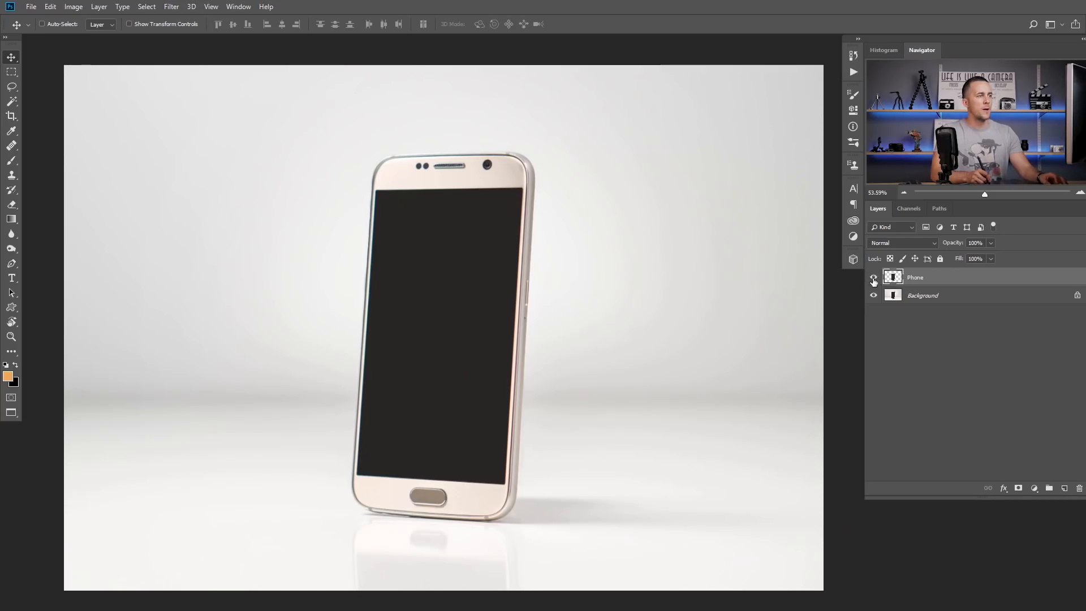
- Hide the Background layer and add a Gradient fill layer directly above it, opening its gradient for editing
{"action": "left_click", "coordinate": [874, 279], "text": "alt"}
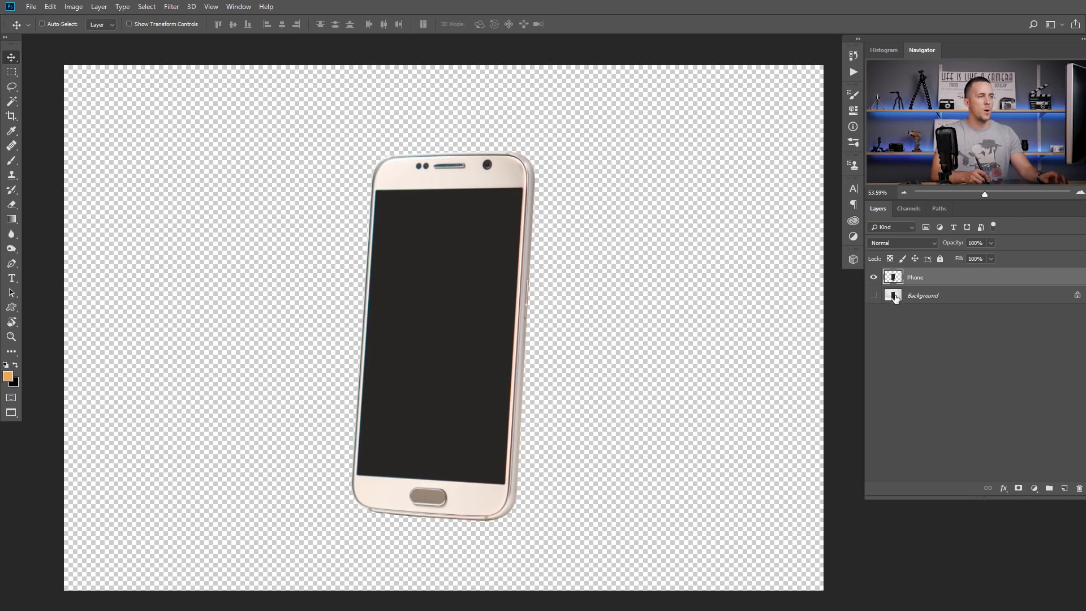
{"action": "left_click", "coordinate": [894, 297]}
{"action": "left_click", "coordinate": [1035, 490]}
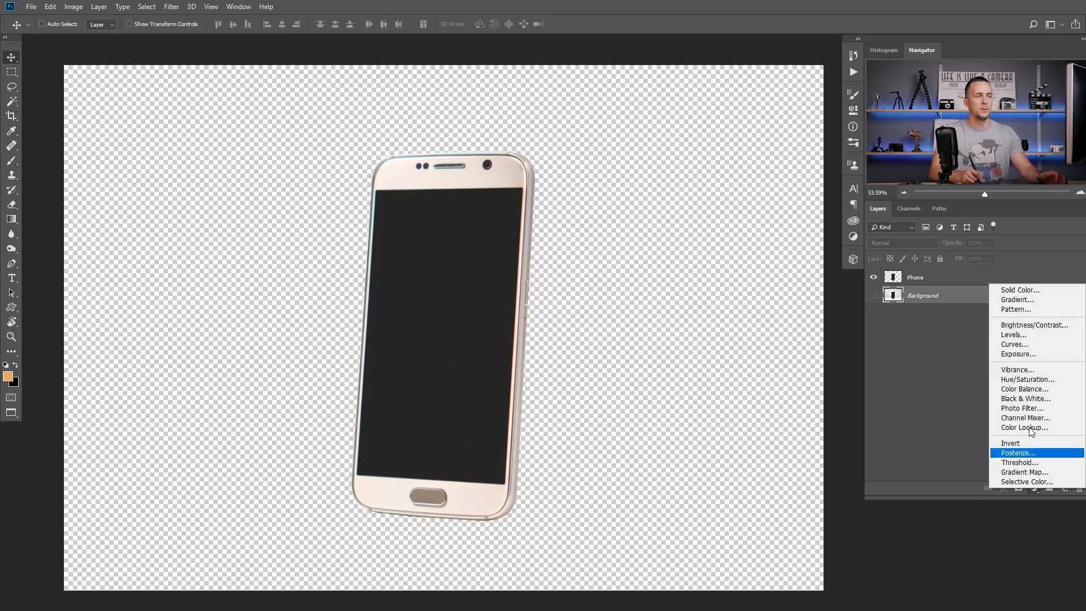
{"action": "left_click", "coordinate": [1021, 302]}
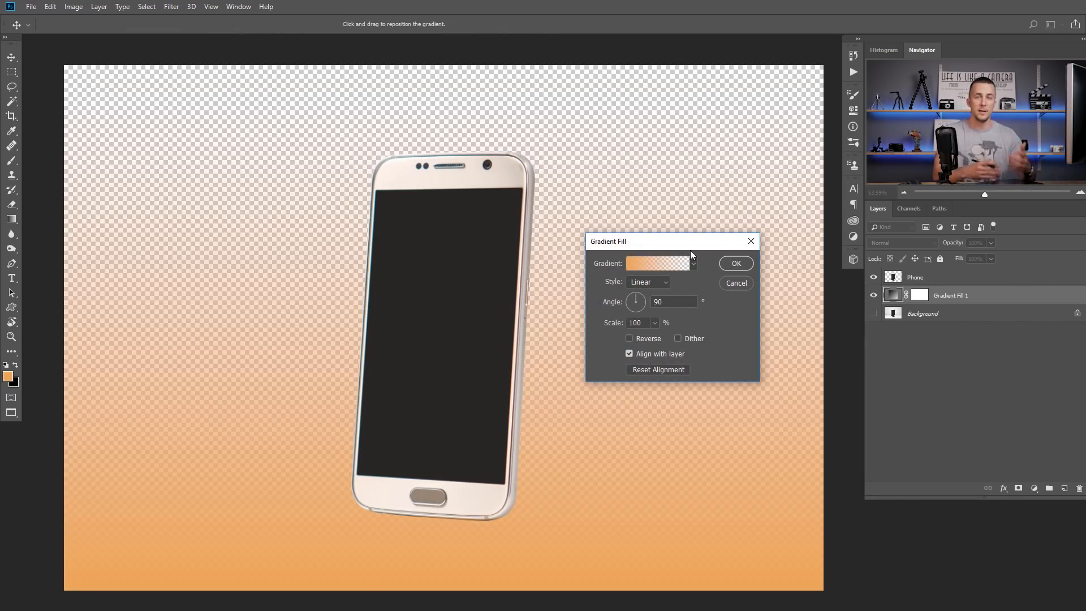
{"action": "left_click", "coordinate": [651, 264]}
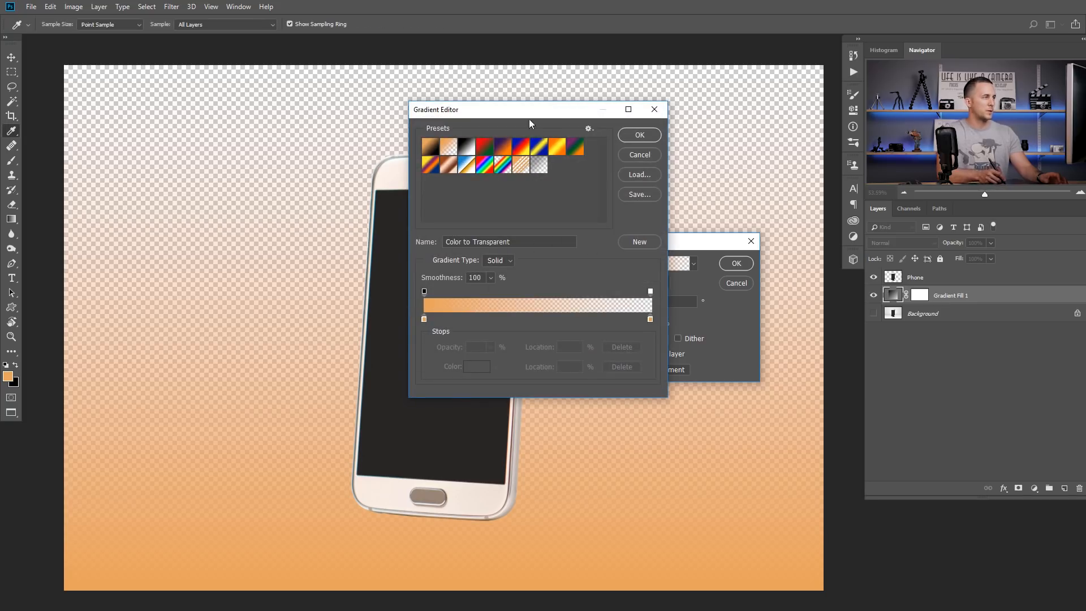
{"action": "left_click_drag", "start_coordinate": [511, 118], "coordinate": [359, 145]}
- Set the Color to Transparent gradient's first color stop to white and its last one to blue #546ea9
{"action": "left_click", "coordinate": [272, 346]}
{"action": "left_click", "coordinate": [324, 394]}
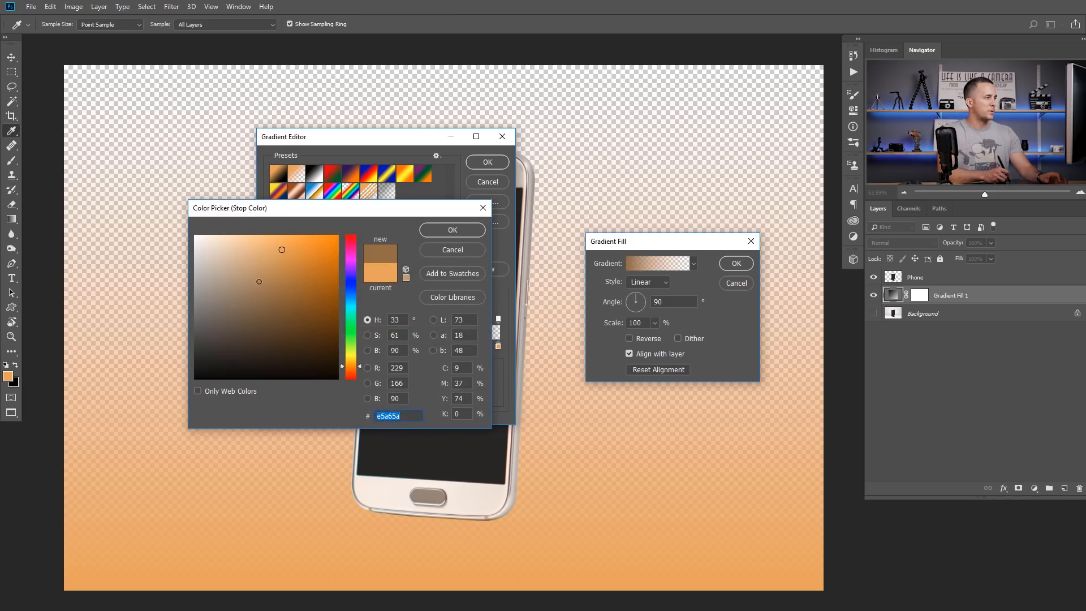
{"action": "left_click", "coordinate": [196, 236]}
{"action": "key", "text": "Return"}
{"action": "left_click", "coordinate": [497, 346]}
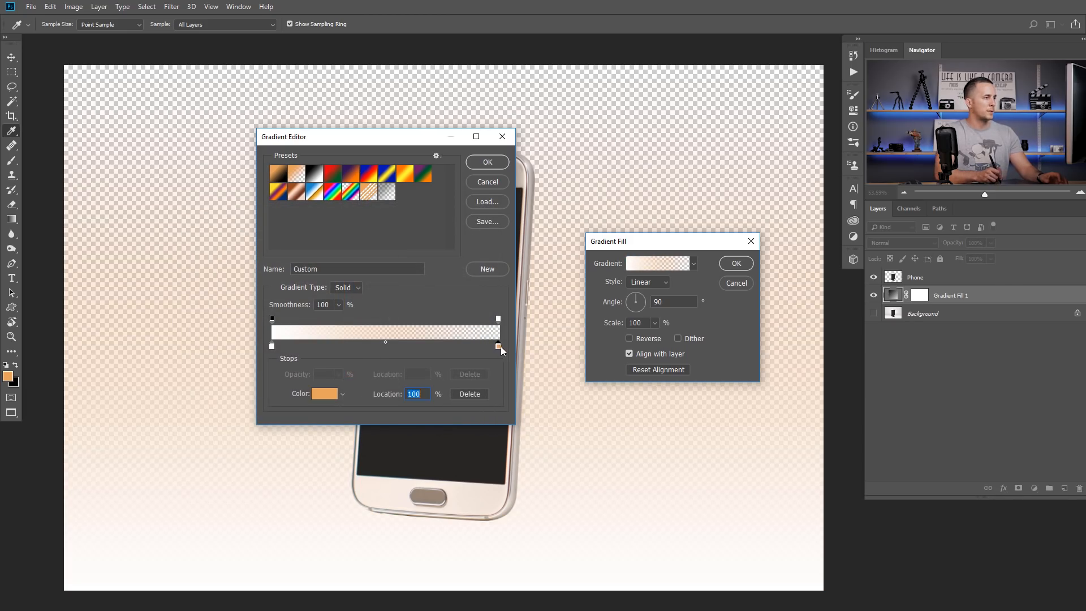
{"action": "left_click", "coordinate": [323, 394]}
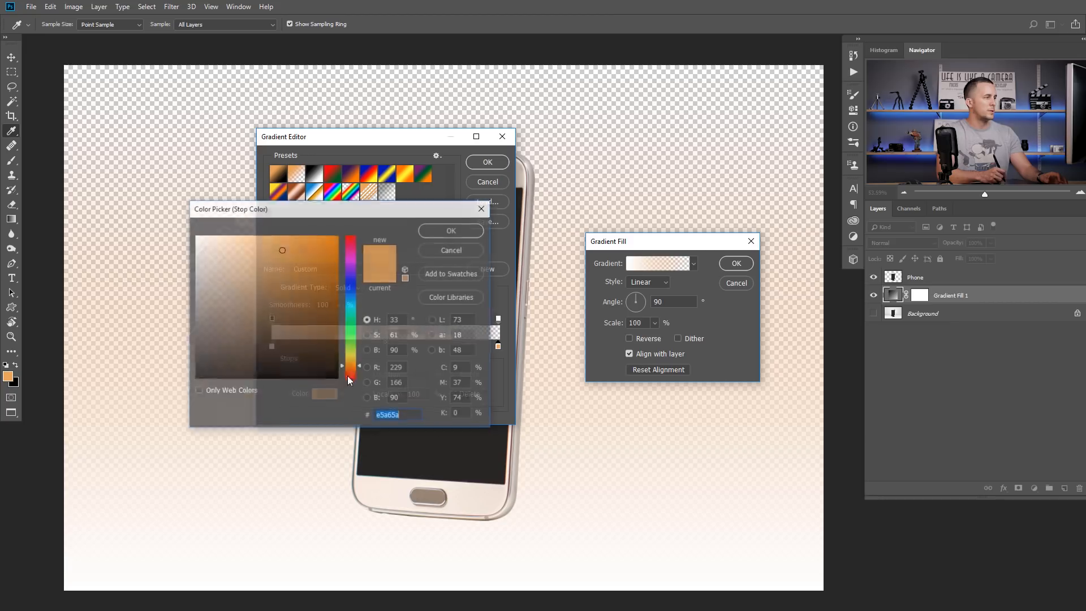
{"action": "left_click_drag", "start_coordinate": [344, 311], "coordinate": [351, 290]}
{"action": "left_click", "coordinate": [266, 283]}
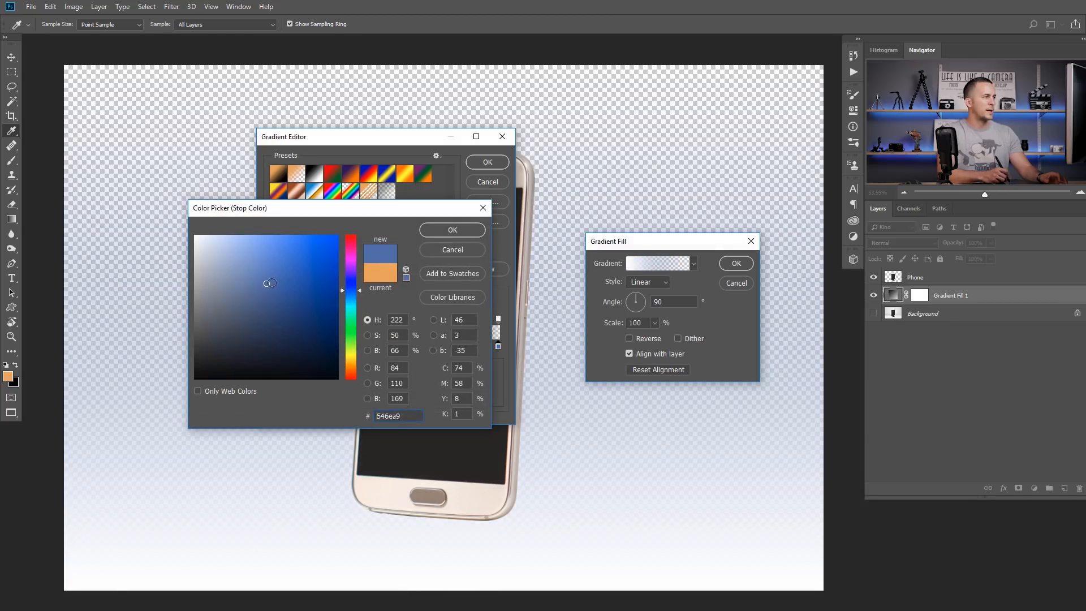
{"action": "left_click", "coordinate": [448, 231]}
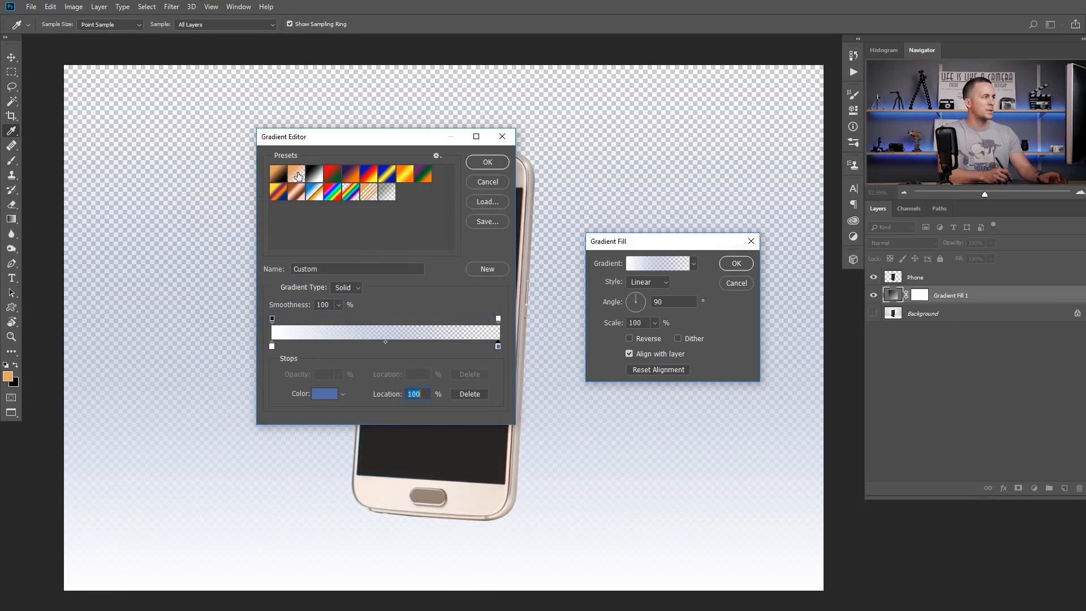
- Apply the Foreground to Background gradient preset and set its first color stop to white
{"action": "left_click", "coordinate": [279, 182]}
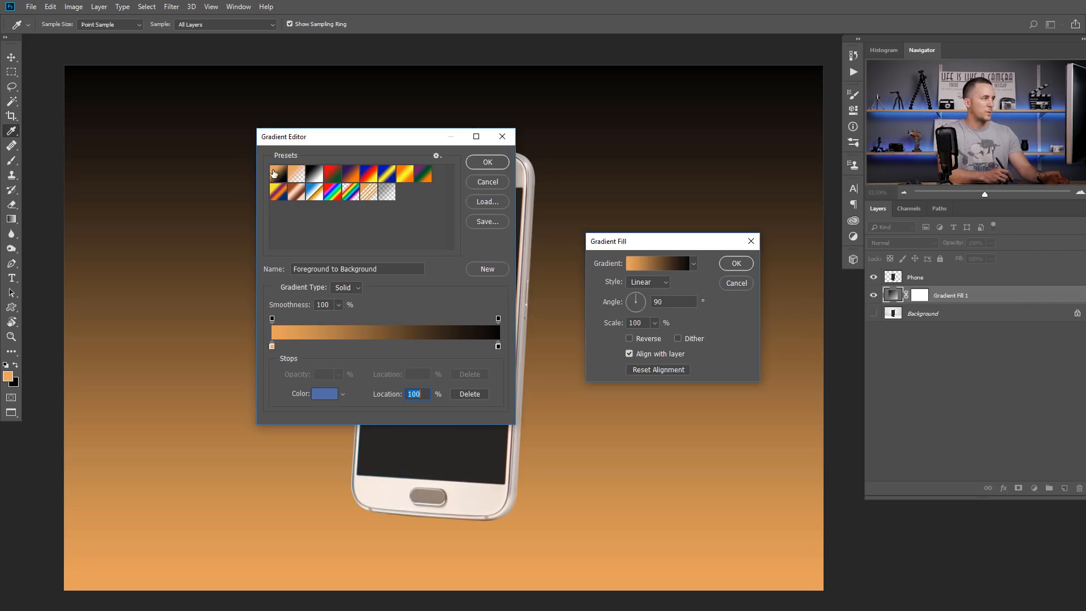
{"action": "left_click", "coordinate": [269, 344]}
{"action": "left_click", "coordinate": [324, 394]}
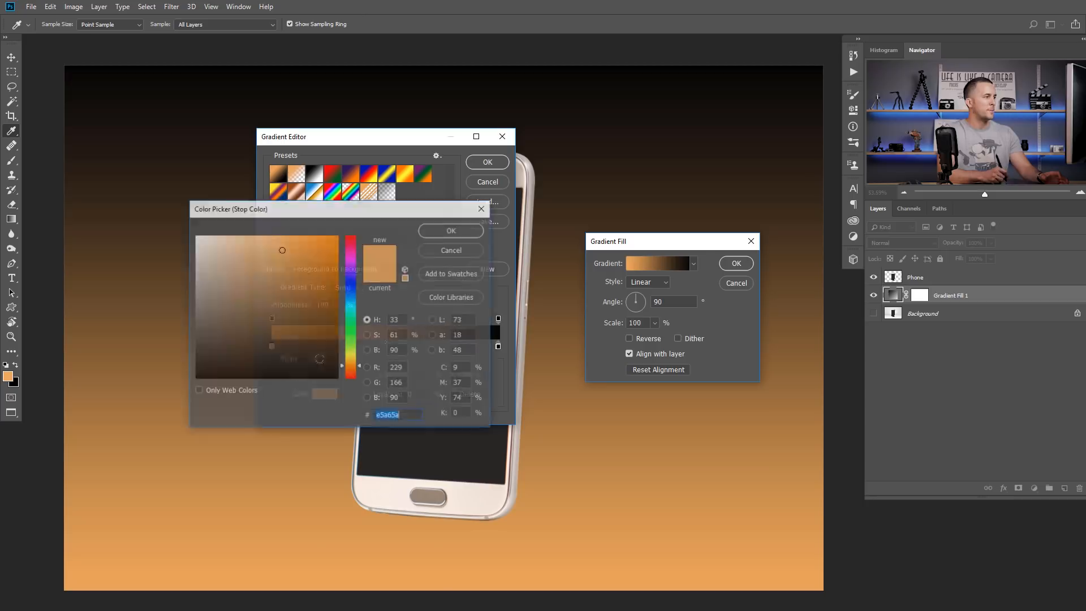
{"action": "left_click_drag", "start_coordinate": [215, 249], "coordinate": [190, 223]}
{"action": "left_click", "coordinate": [451, 230]}
- Set the gradient's last color stop to greyish blue #7da4ba and accept the edited gradient
{"action": "left_click", "coordinate": [498, 346]}
{"action": "left_click", "coordinate": [326, 394]}
{"action": "left_click", "coordinate": [352, 298]}
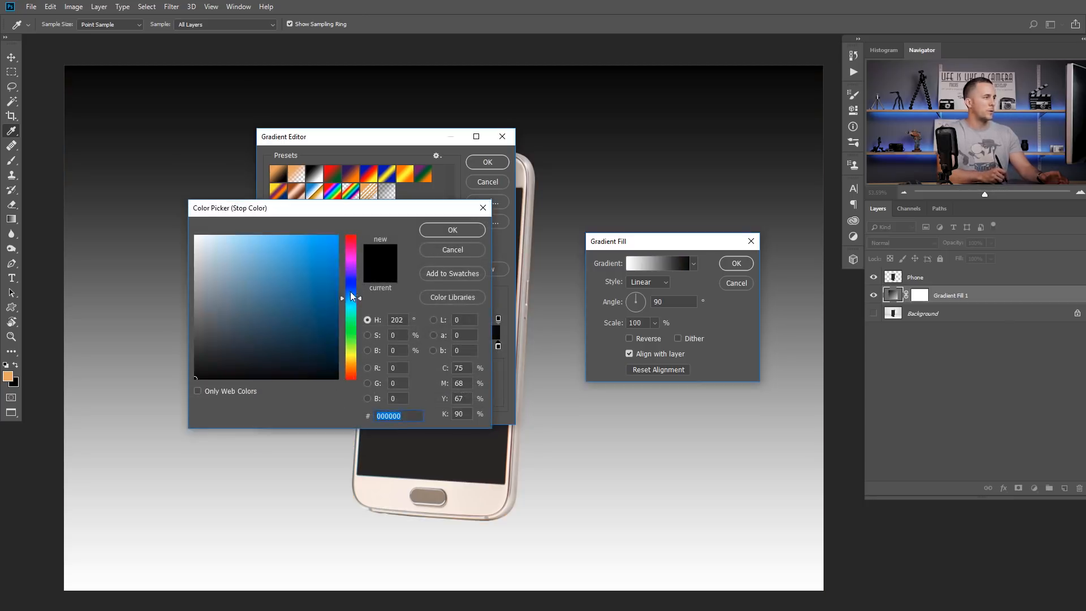
{"action": "left_click", "coordinate": [256, 264]}
{"action": "left_click_drag", "start_coordinate": [256, 264], "coordinate": [241, 273]}
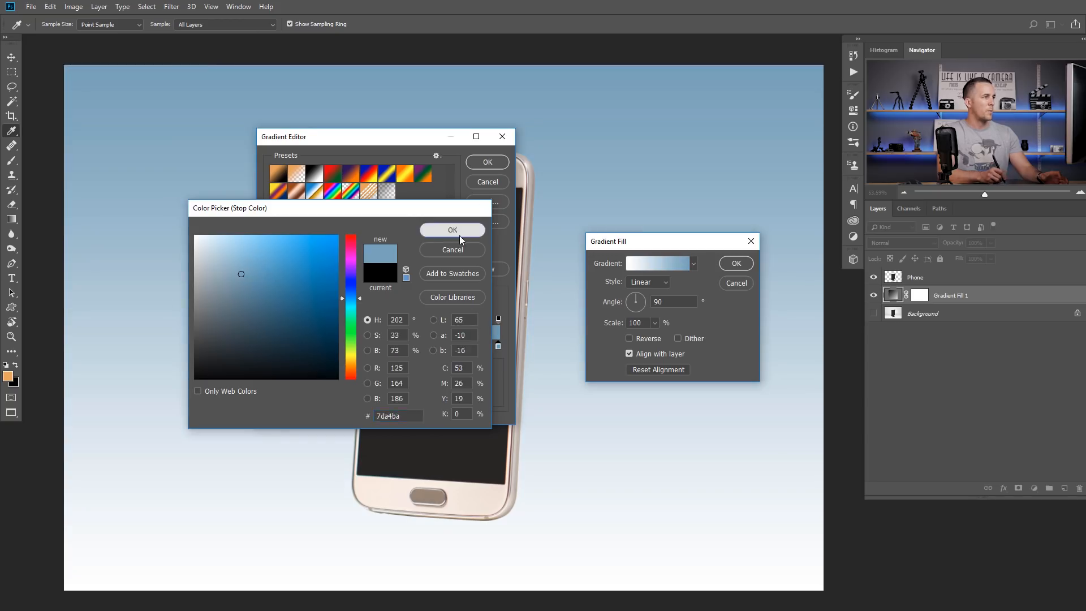
{"action": "left_click", "coordinate": [459, 235]}
{"action": "left_click", "coordinate": [494, 164]}
- Set the gradient fill to Radial style with a scale of 209% and apply it
{"action": "left_click", "coordinate": [648, 282]}
{"action": "left_click", "coordinate": [653, 305]}
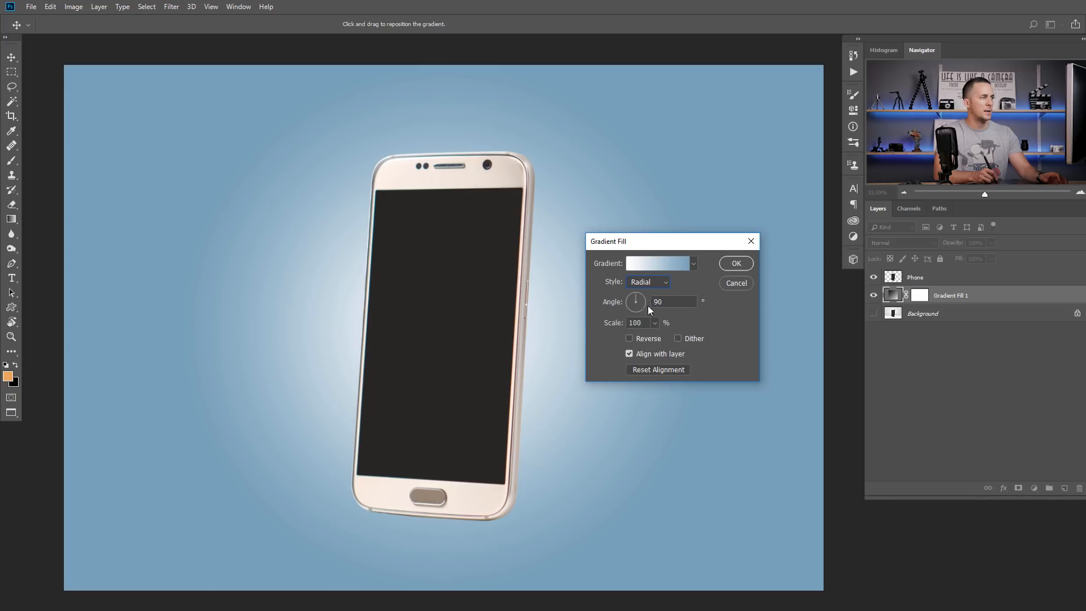
{"action": "type", "text": "142"}
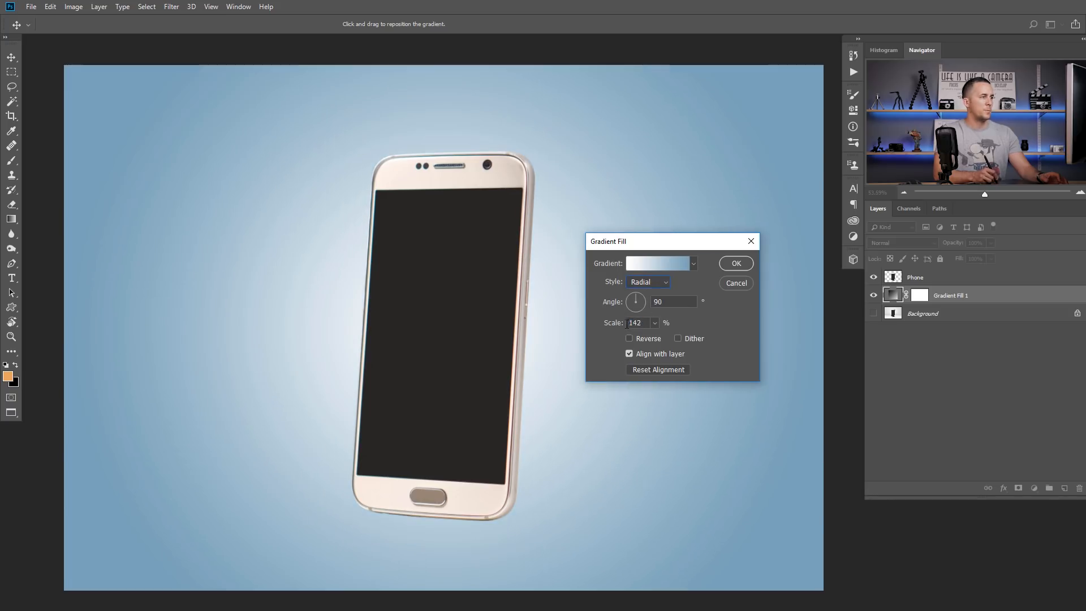
{"action": "left_click_drag", "start_coordinate": [615, 325], "coordinate": [624, 325]}
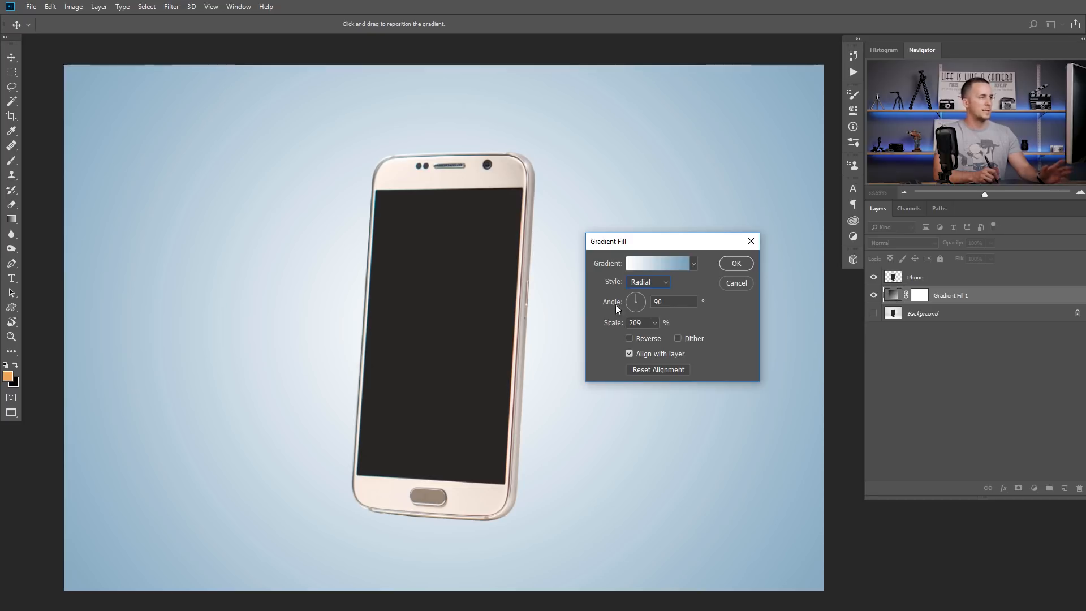
{"action": "left_click", "coordinate": [735, 265]}
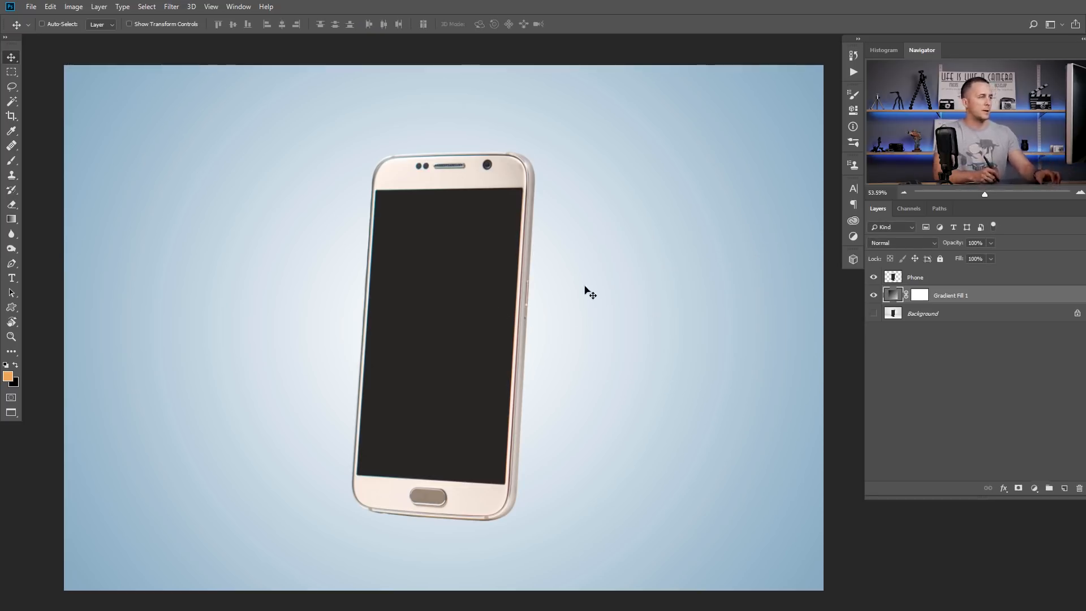
- Paste the copied desert photo as a new layer above the Phone layer and hide it
{"action": "left_click_drag", "start_coordinate": [590, 304], "coordinate": [533, 285]}
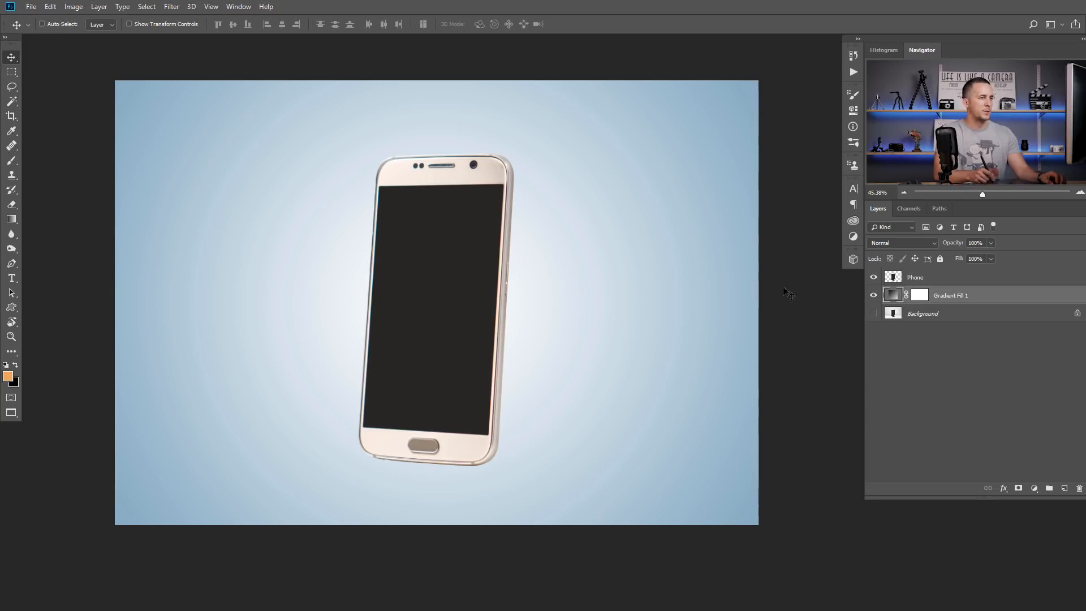
{"action": "left_click", "coordinate": [886, 280]}
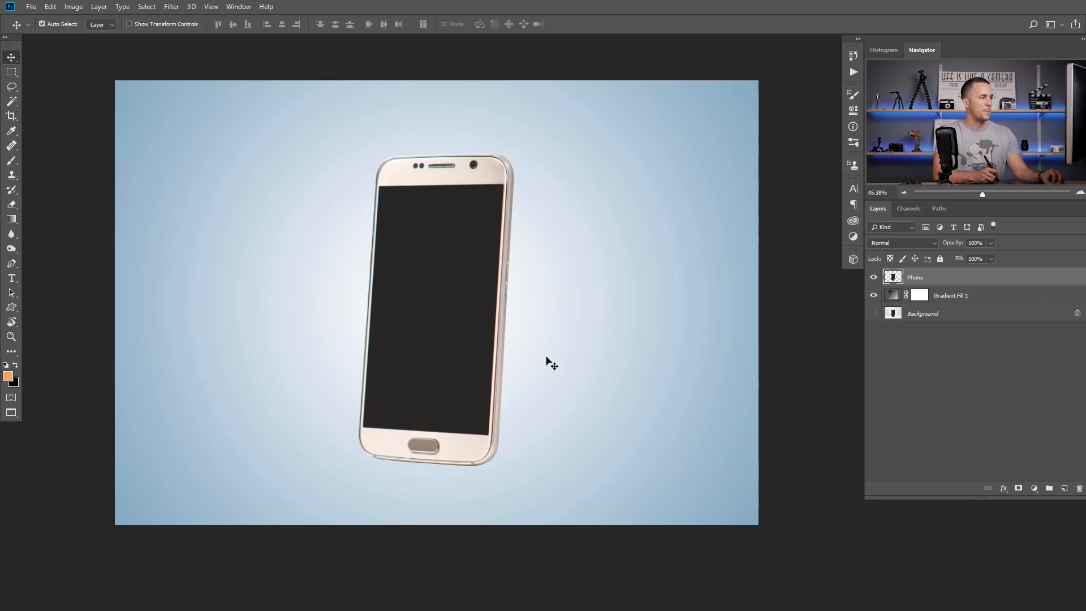
{"action": "key", "text": "ctrl+v"}
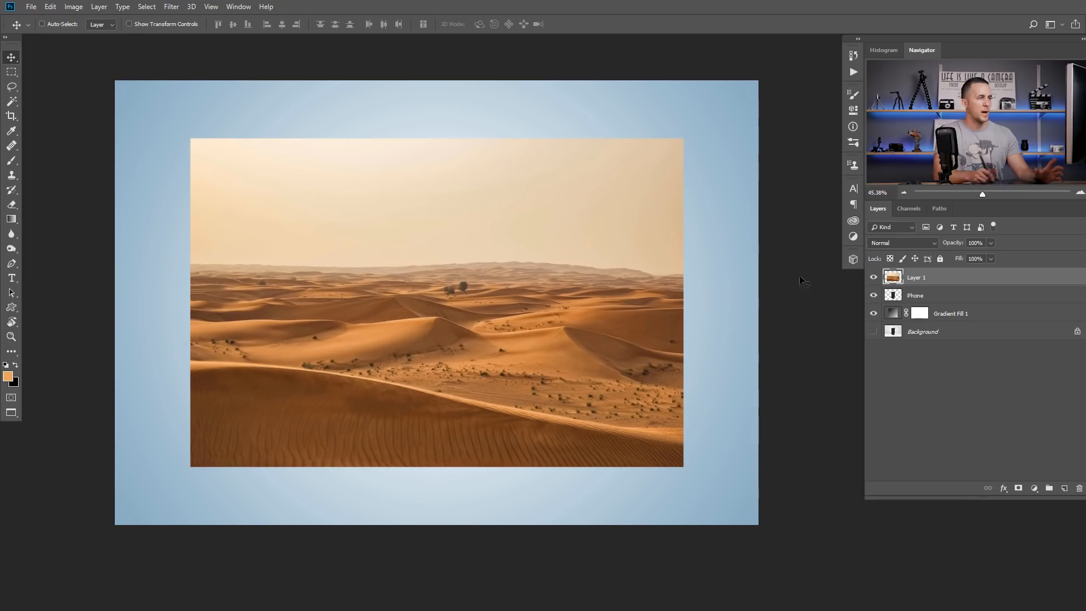
{"action": "left_click", "coordinate": [873, 277]}
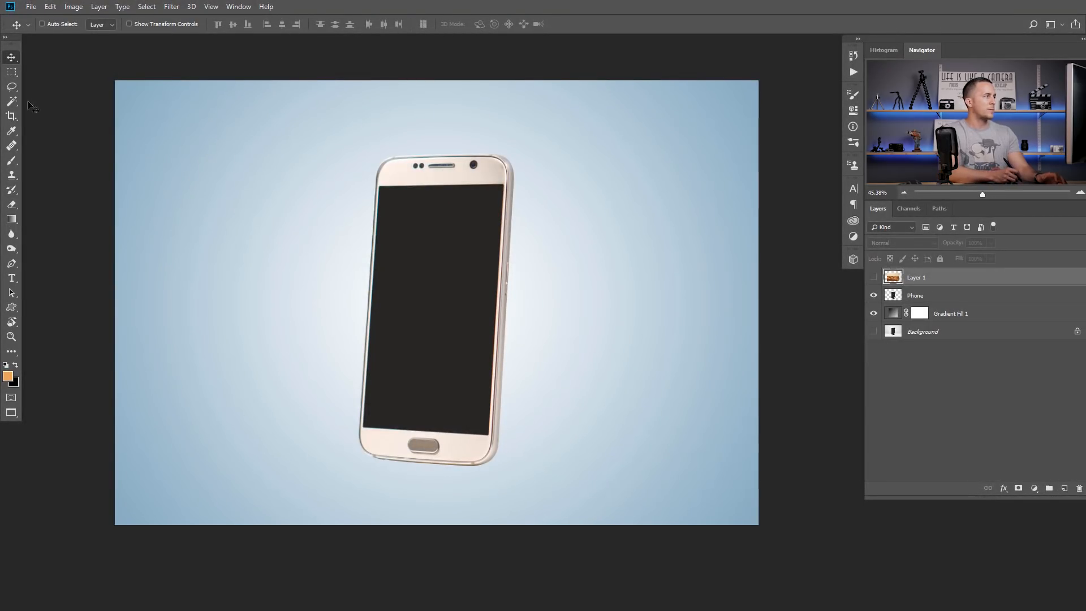
- Select the phone's black screen area on the Phone layer with the Magic Wand
{"action": "left_click", "coordinate": [11, 101]}
{"action": "left_click", "coordinate": [436, 256]}
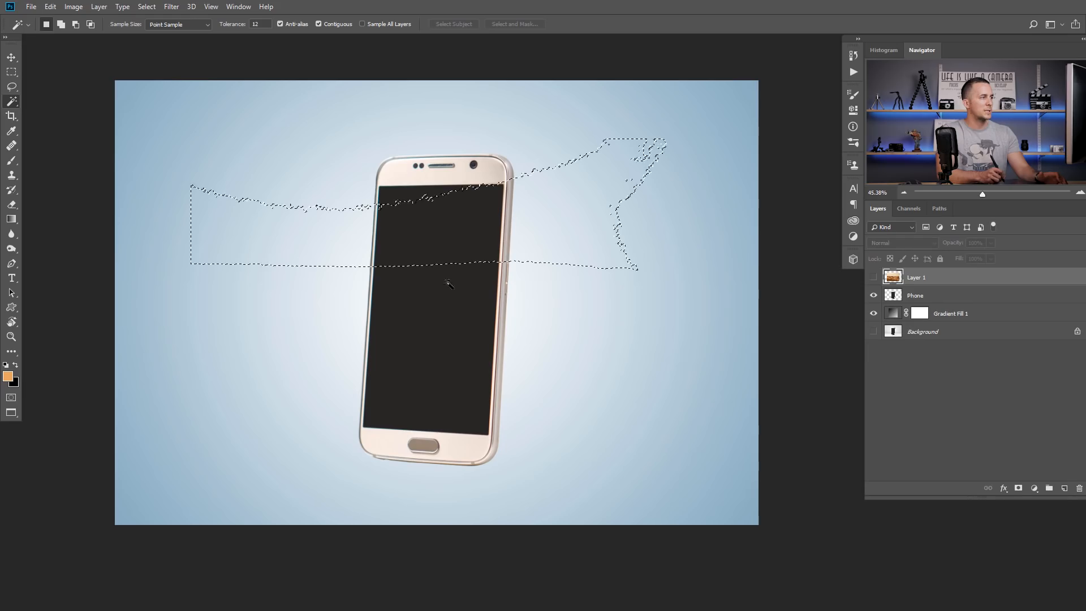
{"action": "key", "text": "ctrl+d"}
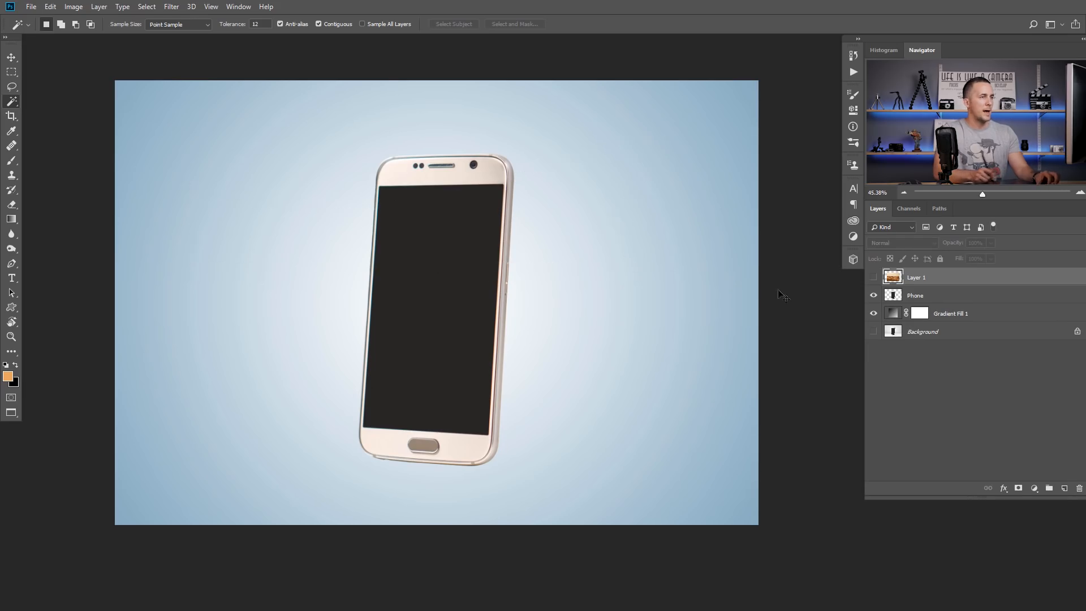
{"action": "left_click", "coordinate": [896, 296]}
{"action": "left_click", "coordinate": [423, 280]}
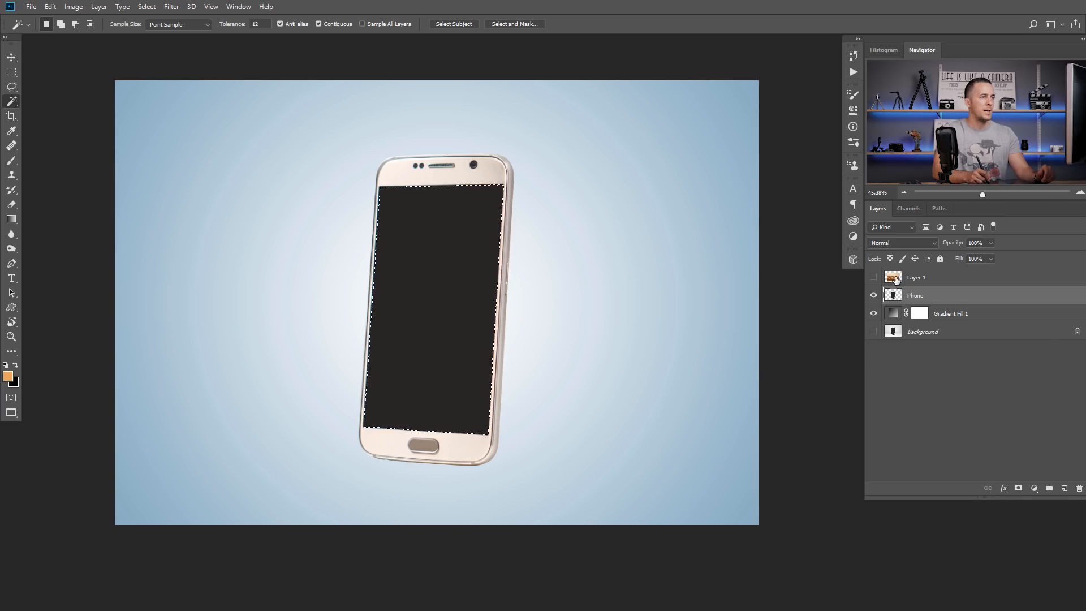
- Show the desert photo layer and mask it to the selected phone screen area
{"action": "left_click", "coordinate": [879, 277]}
{"action": "left_click", "coordinate": [876, 277]}
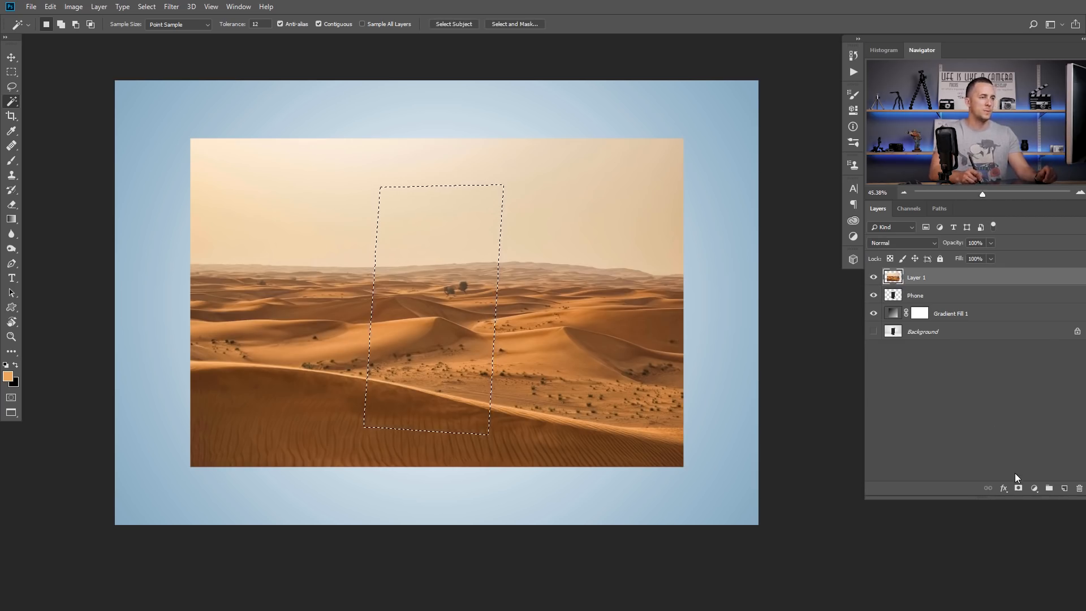
{"action": "left_click", "coordinate": [1018, 487]}
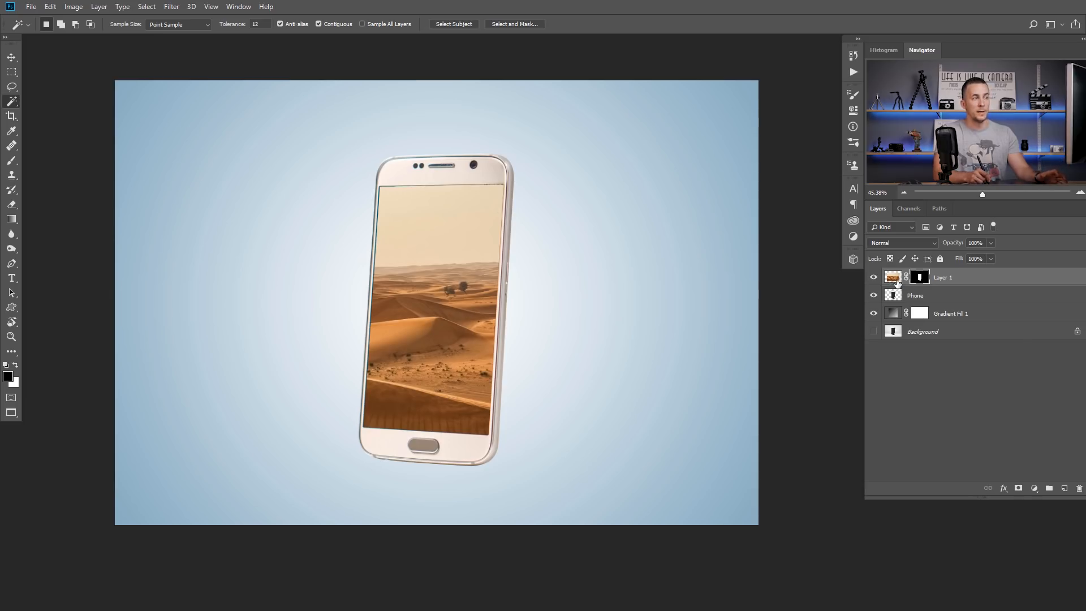
- Unlink the desert photo from its layer mask and reposition the picture inside the phone screen
{"action": "left_click", "coordinate": [906, 277]}
{"action": "left_click", "coordinate": [893, 277]}
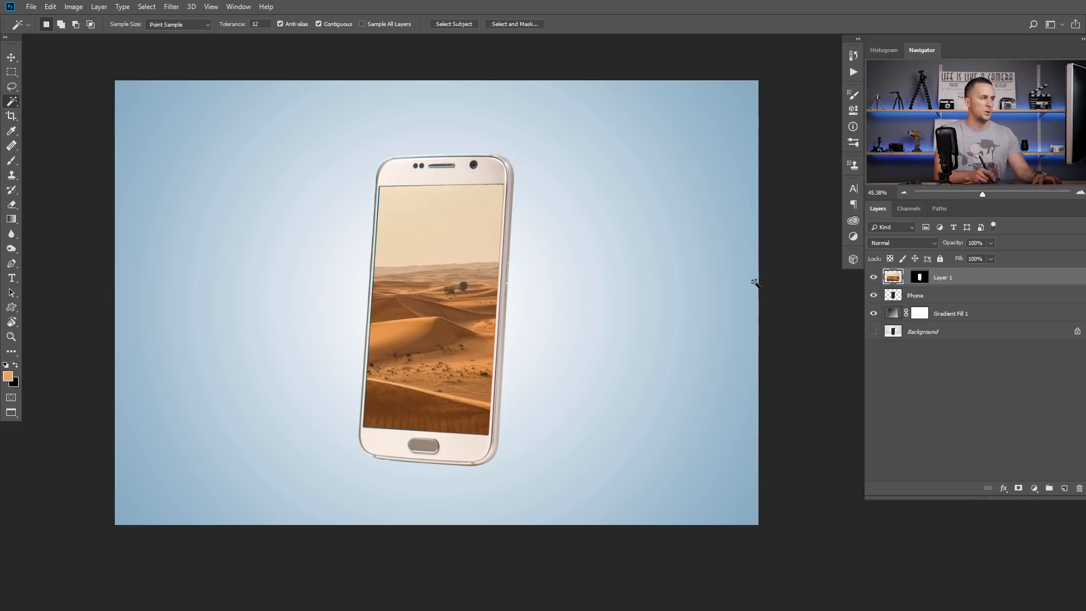
{"action": "key", "text": "v"}
{"action": "left_click_drag", "start_coordinate": [486, 322], "coordinate": [509, 342]}
{"action": "left_click_drag", "start_coordinate": [396, 340], "coordinate": [425, 361]}
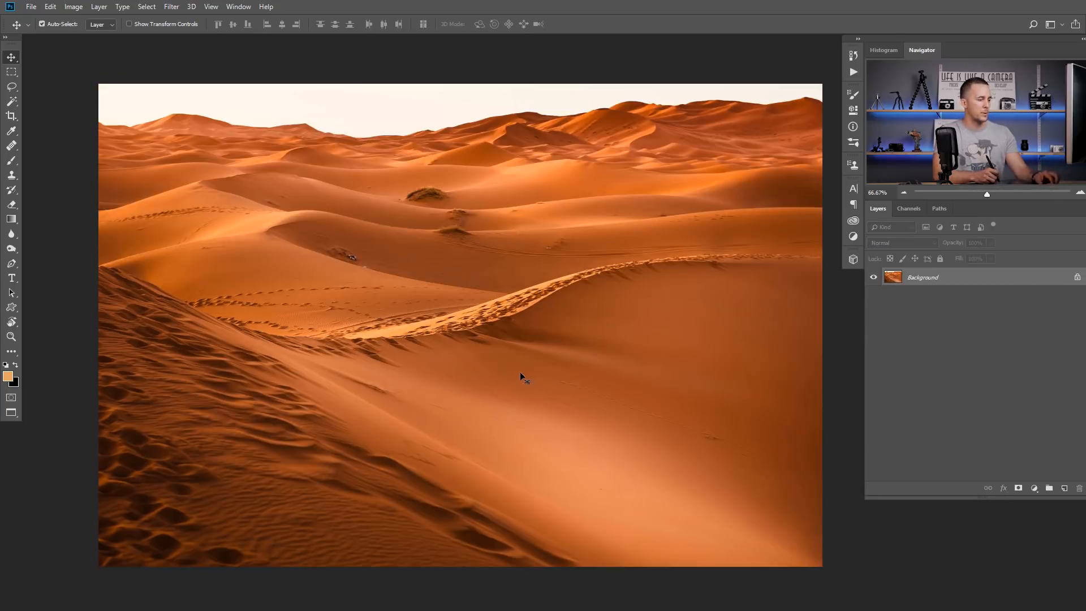
- Copy the orange dunes photo into the phone document as a new layer and duplicate Layer 1's mask onto it
{"action": "key", "text": "ctrl+a"}
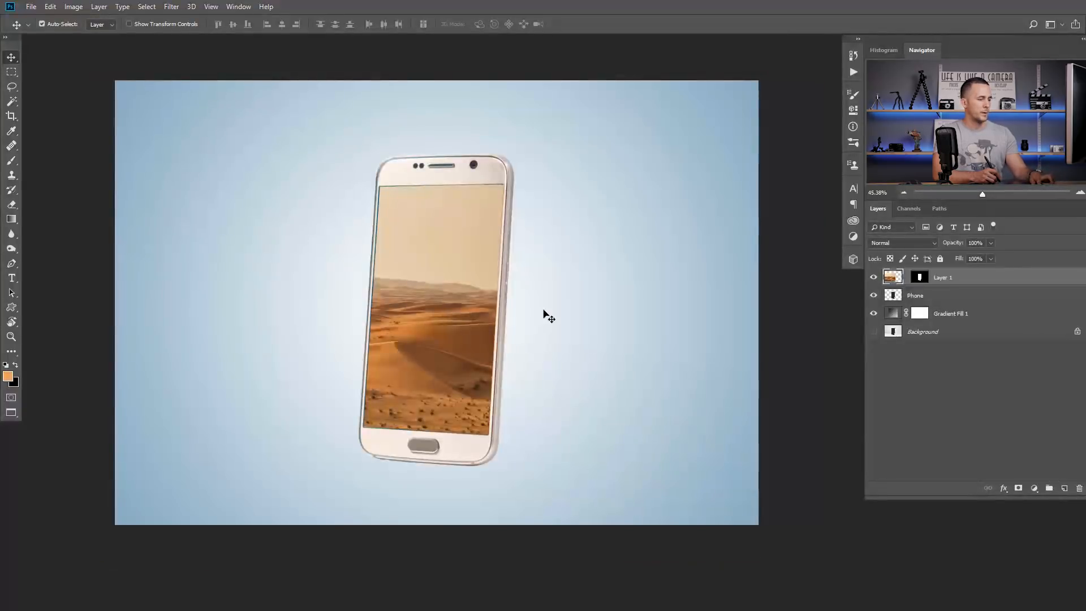
{"action": "key", "text": "ctrl+v"}
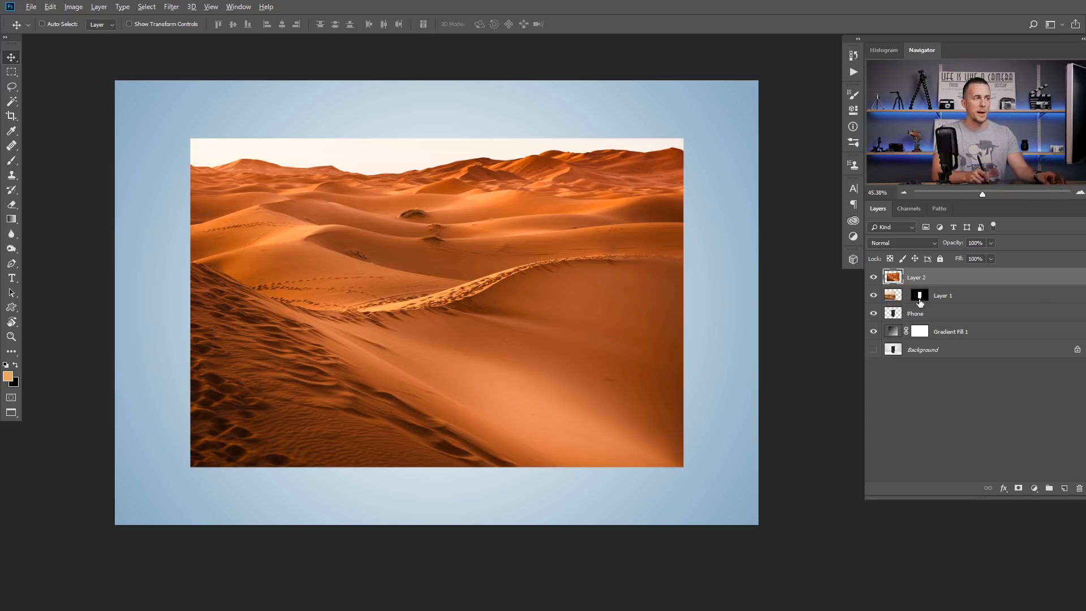
{"action": "left_click_drag", "start_coordinate": [921, 305], "coordinate": [919, 277]}
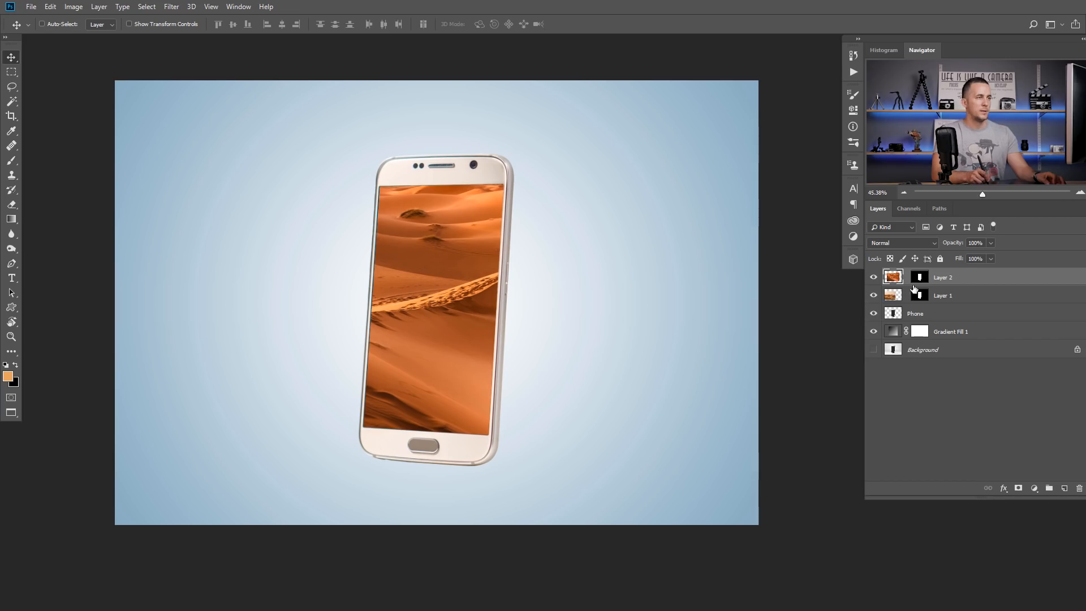
- Move the orange dunes picture lower within the phone screen and disable its layer mask
{"action": "left_click_drag", "start_coordinate": [446, 245], "coordinate": [467, 301]}
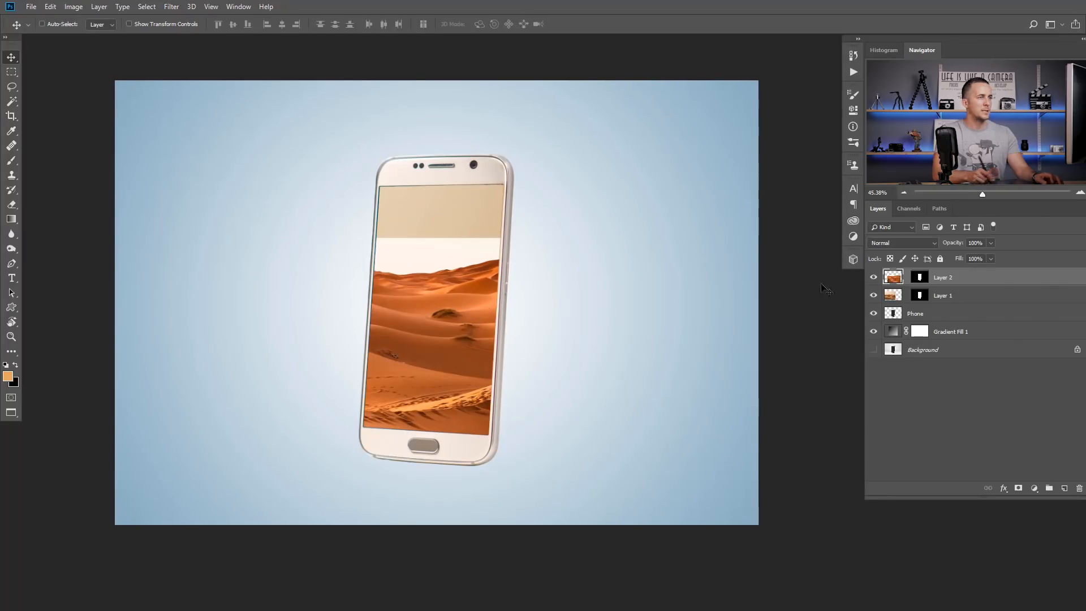
{"action": "right_click", "coordinate": [921, 278]}
{"action": "left_click", "coordinate": [930, 283]}
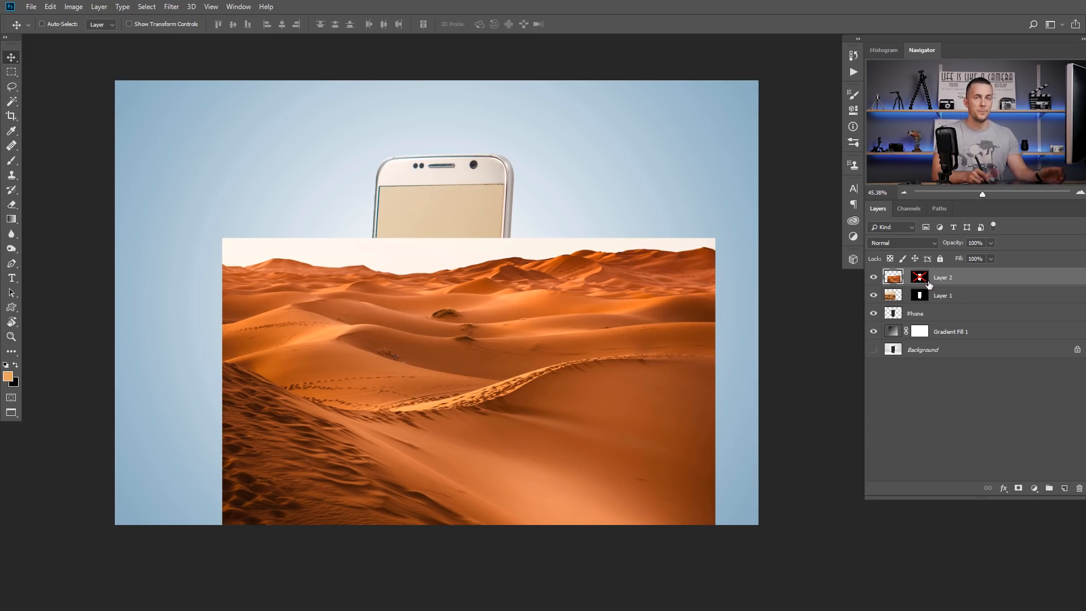
{"action": "left_click", "coordinate": [921, 281], "text": "shift"}
{"action": "left_click", "coordinate": [921, 280], "text": "shift"}
{"action": "left_click", "coordinate": [921, 281], "text": "shift"}
{"action": "left_click", "coordinate": [921, 280], "text": "shift"}
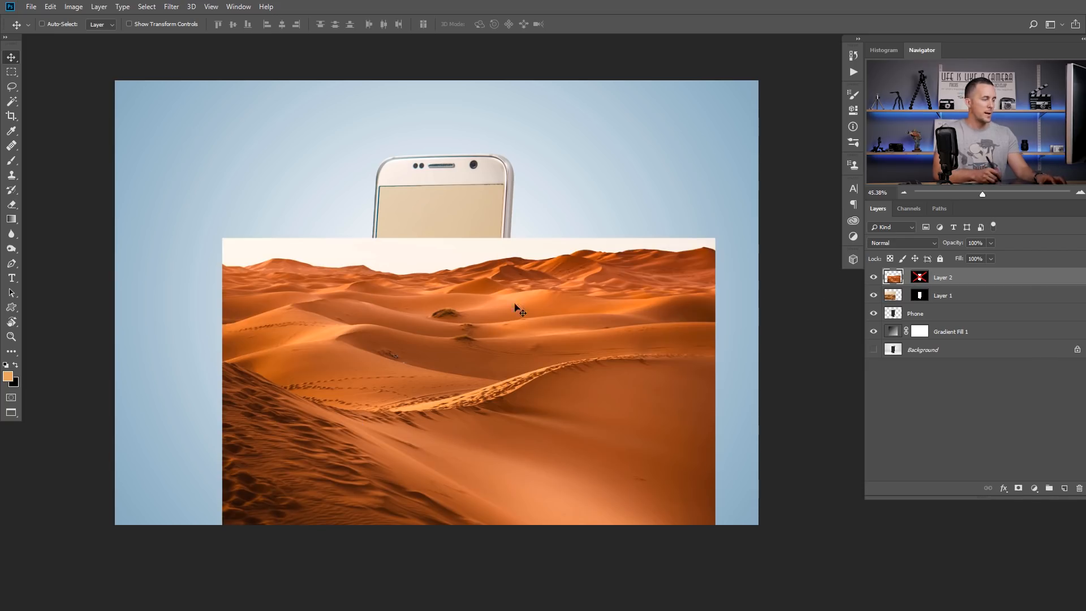
- Select the pale sky above the orange dunes on Layer 2 with the Magic Wand, delete it, and deselect
{"action": "key", "text": "w"}
{"action": "left_click", "coordinate": [406, 259]}
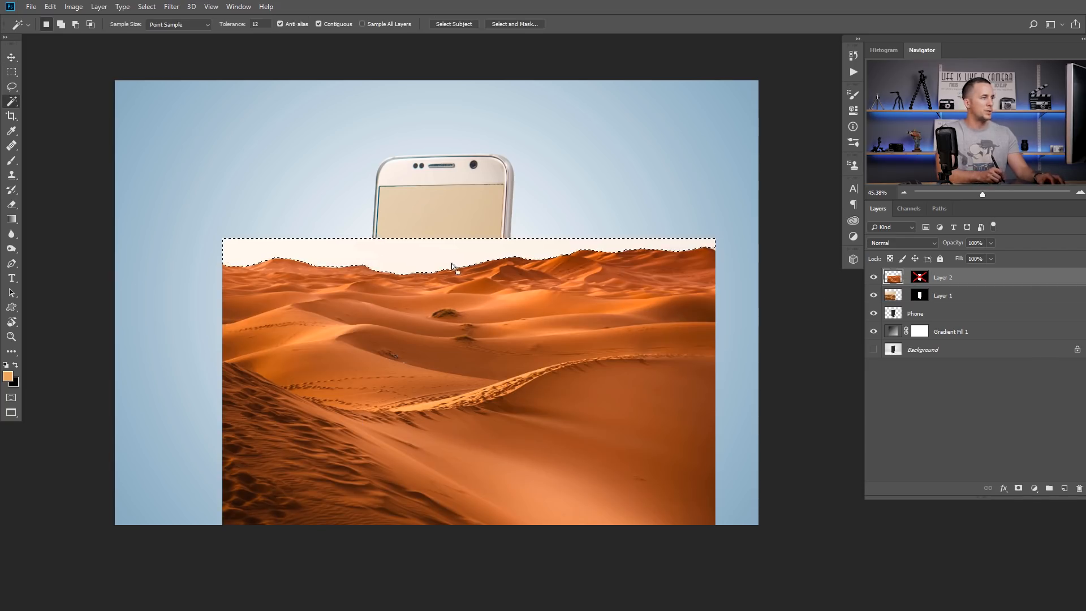
{"action": "key", "text": "shift"}
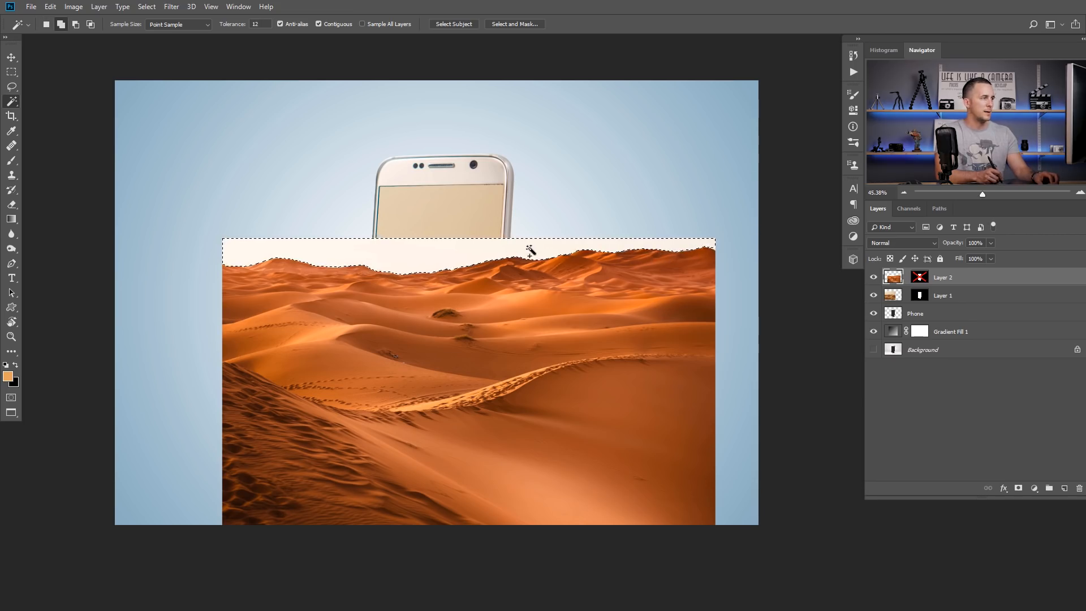
{"action": "left_click", "coordinate": [697, 247], "text": "shift"}
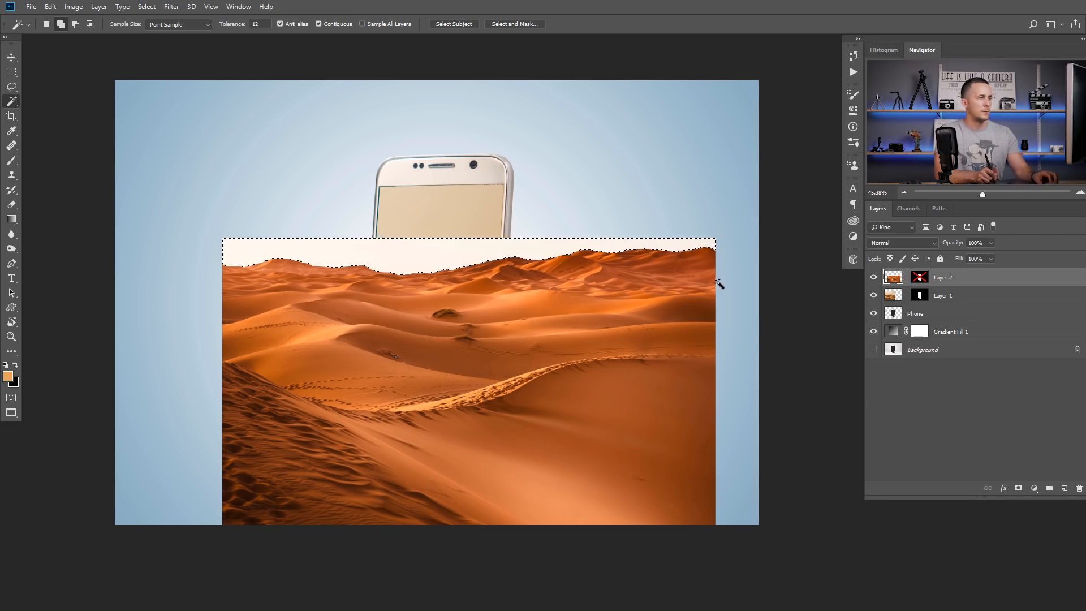
{"action": "key", "text": "Delete"}
{"action": "key", "text": "ctrl+d"}
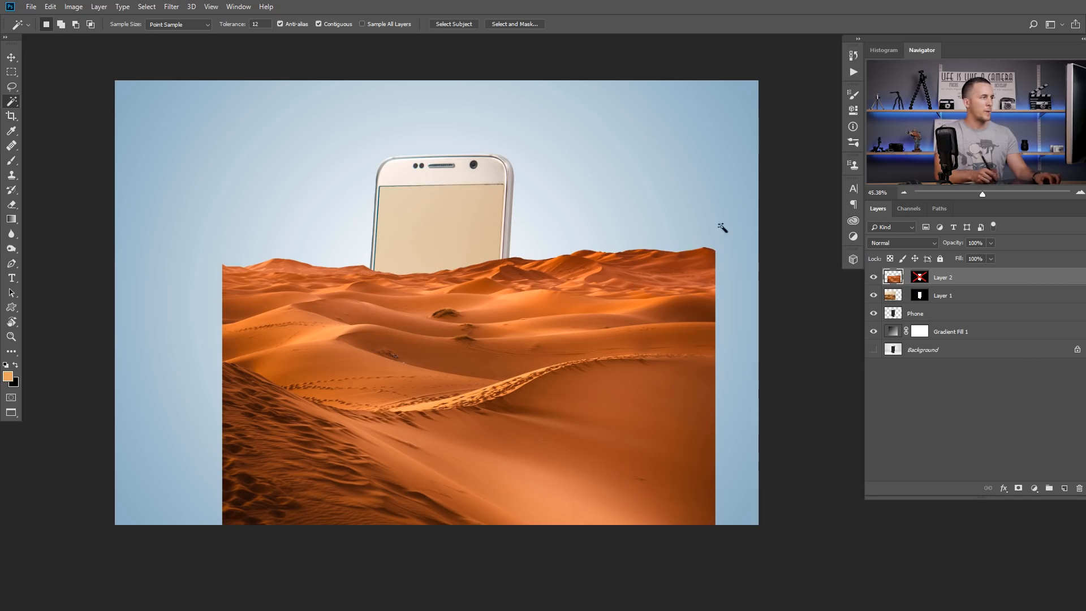
- Re-enable Layer 2's mask and move the orange dunes down to the lower edge of the phone screen
{"action": "left_click", "coordinate": [920, 280], "text": "shift"}
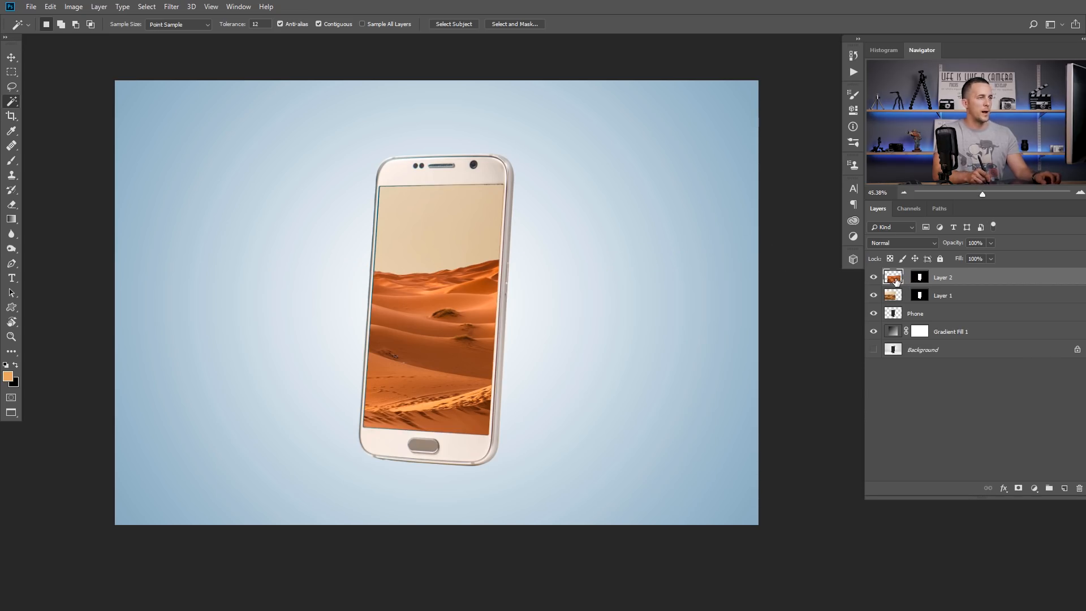
{"action": "key", "text": "v"}
{"action": "left_click_drag", "start_coordinate": [470, 302], "coordinate": [485, 422]}
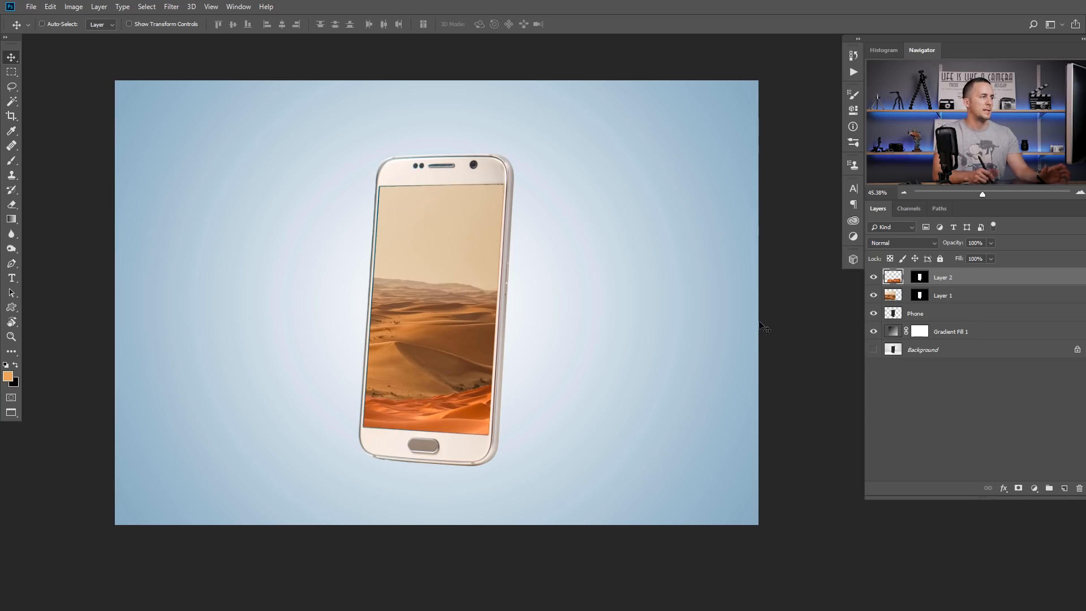
- Paint black on Layer 2's mask with a 25 px brush along the orange dunes' upper edge to hide the white fringe
{"action": "left_click", "coordinate": [920, 277]}
{"action": "key", "text": "d"}
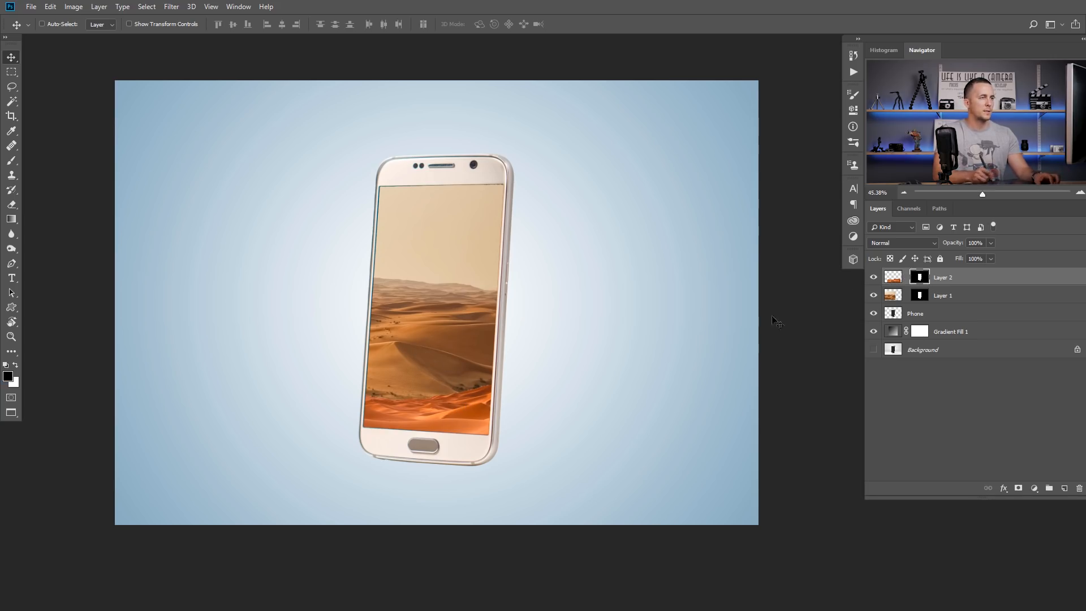
{"action": "left_click_drag", "start_coordinate": [455, 396], "coordinate": [526, 397]}
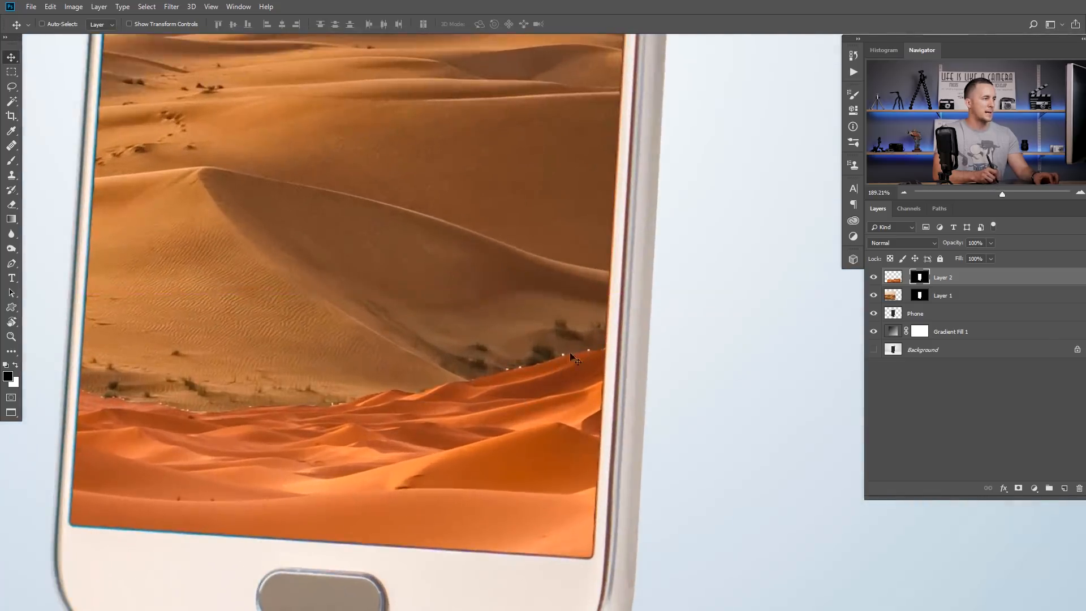
{"action": "key", "text": "b"}
{"action": "right_click", "coordinate": [557, 335]}
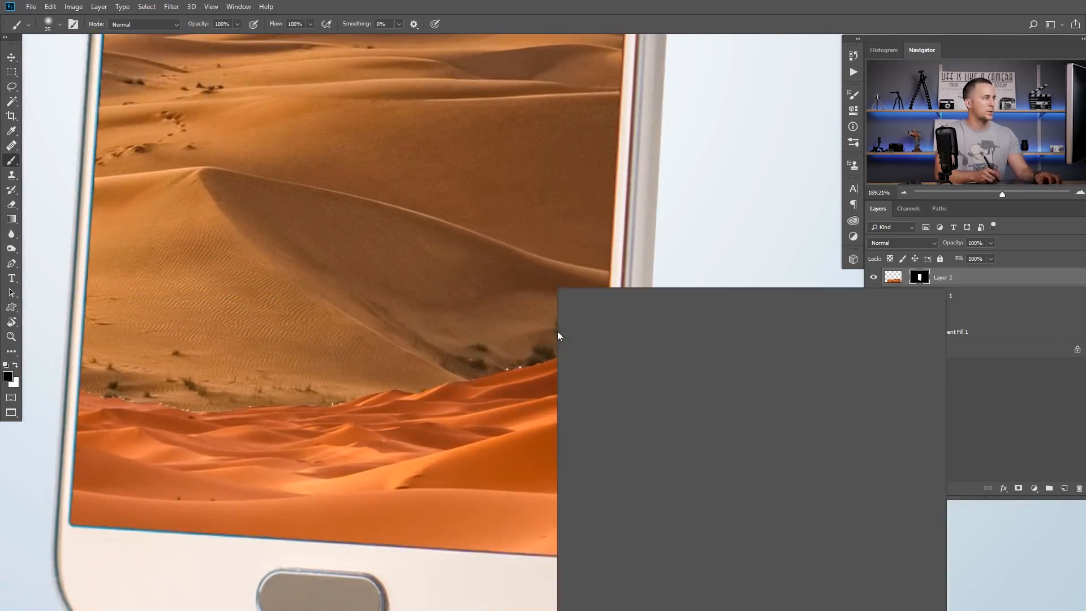
{"action": "left_click", "coordinate": [516, 324]}
{"action": "mouse_move", "coordinate": [579, 339]}
{"action": "left_mouse_down"}
{"action": "mouse_move", "coordinate": [322, 395]}
{"action": "mouse_move", "coordinate": [192, 401]}
{"action": "mouse_move", "coordinate": [82, 384]}
{"action": "left_mouse_up"}
{"action": "scroll", "coordinate": [387, 332], "scroll_direction": "down", "scroll_amount": 6}
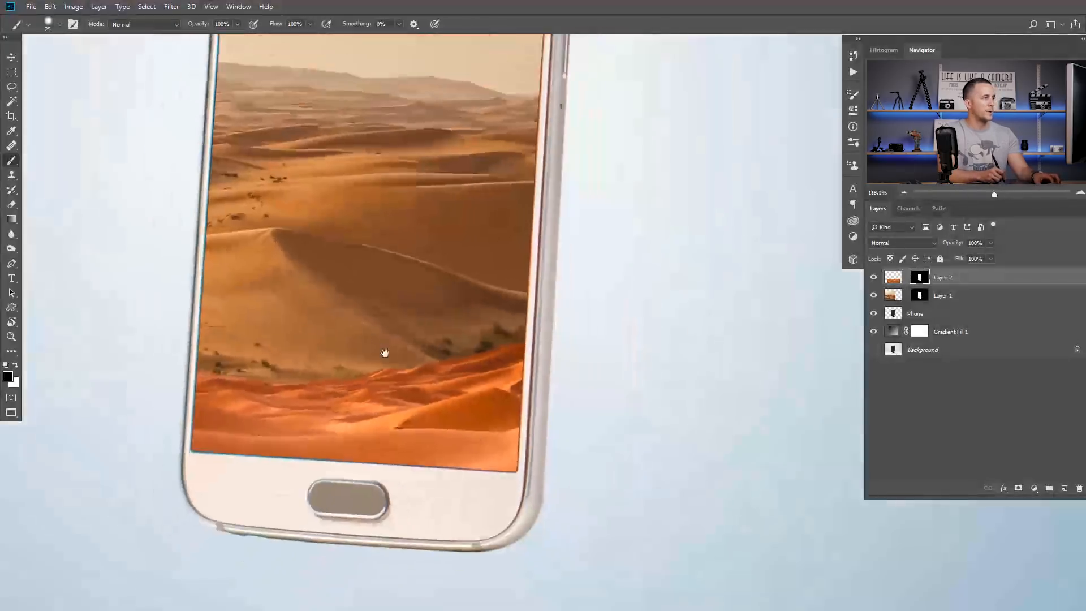
{"action": "scroll", "coordinate": [449, 336], "scroll_direction": "down", "scroll_amount": 1}
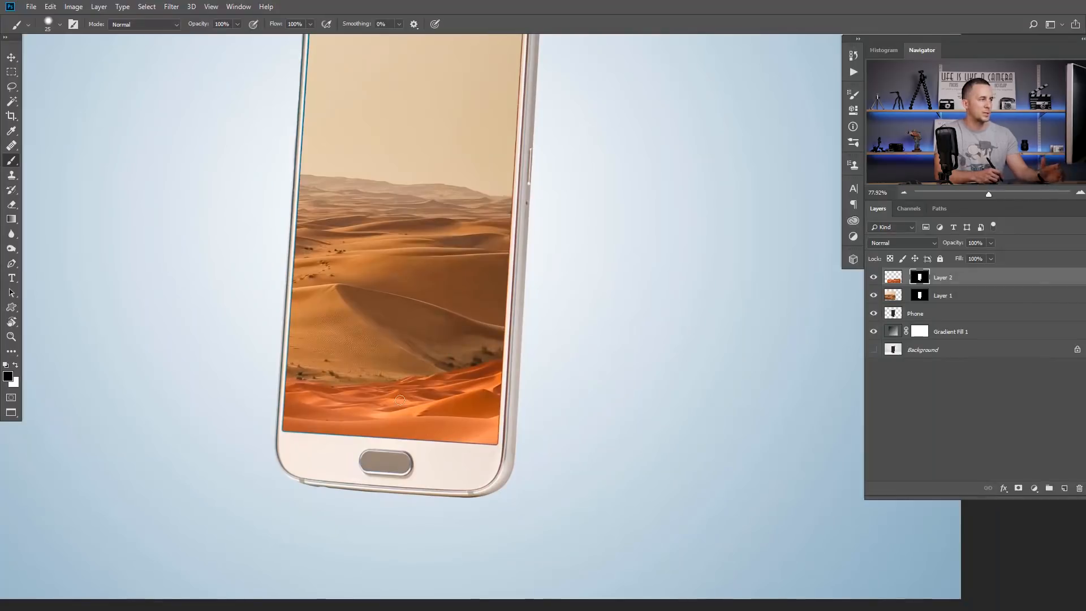
- Add a Hue/Saturation adjustment layer above Layer 2 and clip it to that layer
{"action": "left_click", "coordinate": [1034, 487]}
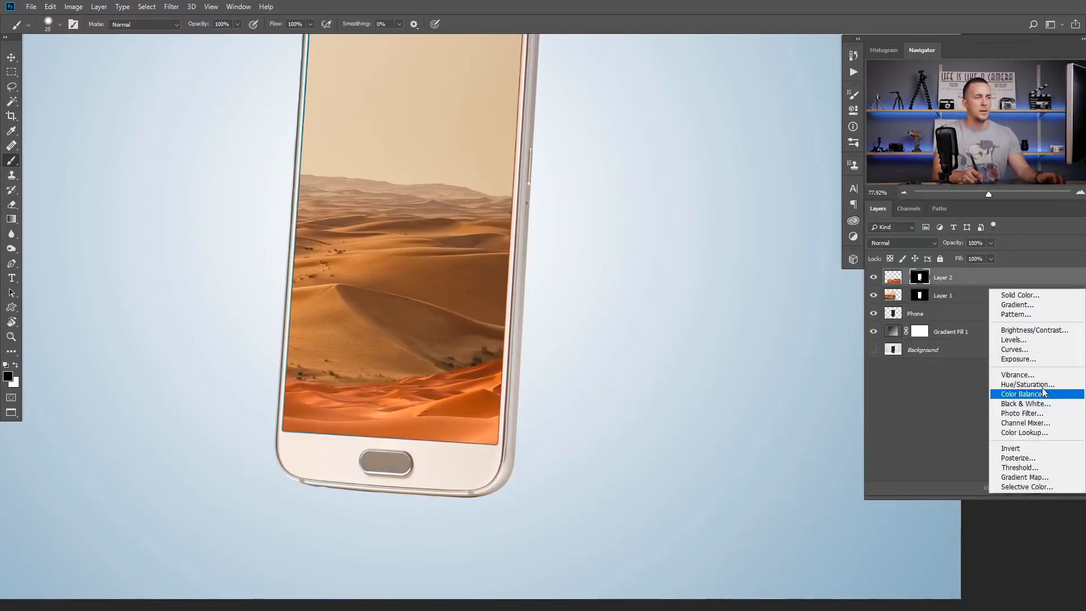
{"action": "left_click", "coordinate": [1030, 382]}
{"action": "left_click", "coordinate": [756, 312]}
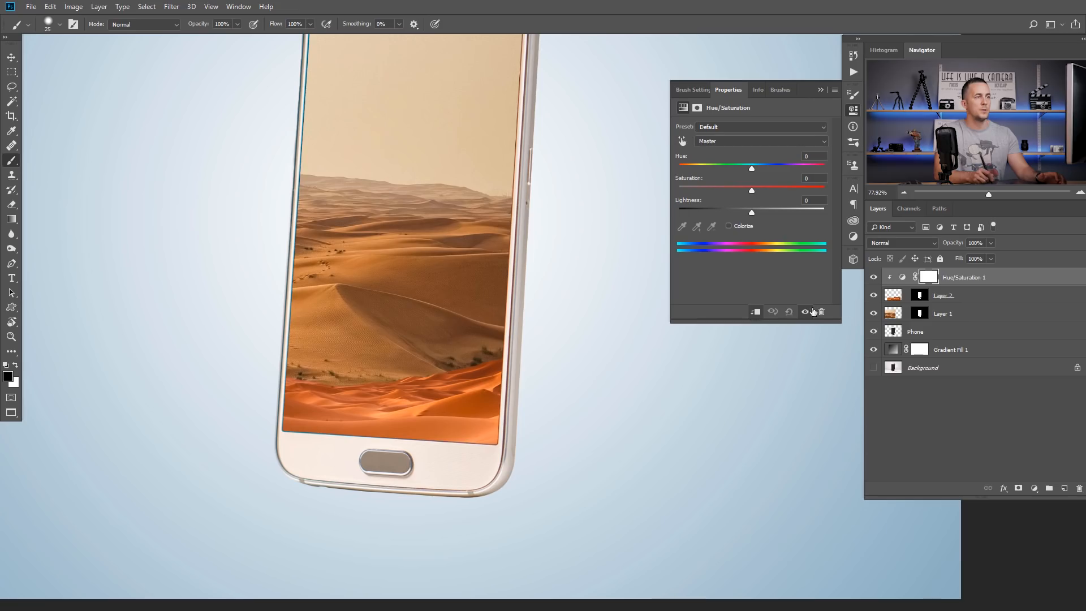
- Rename Layer 1 as Sand 01 and Layer 2 as Sand 02
{"action": "double_click", "coordinate": [944, 313]}
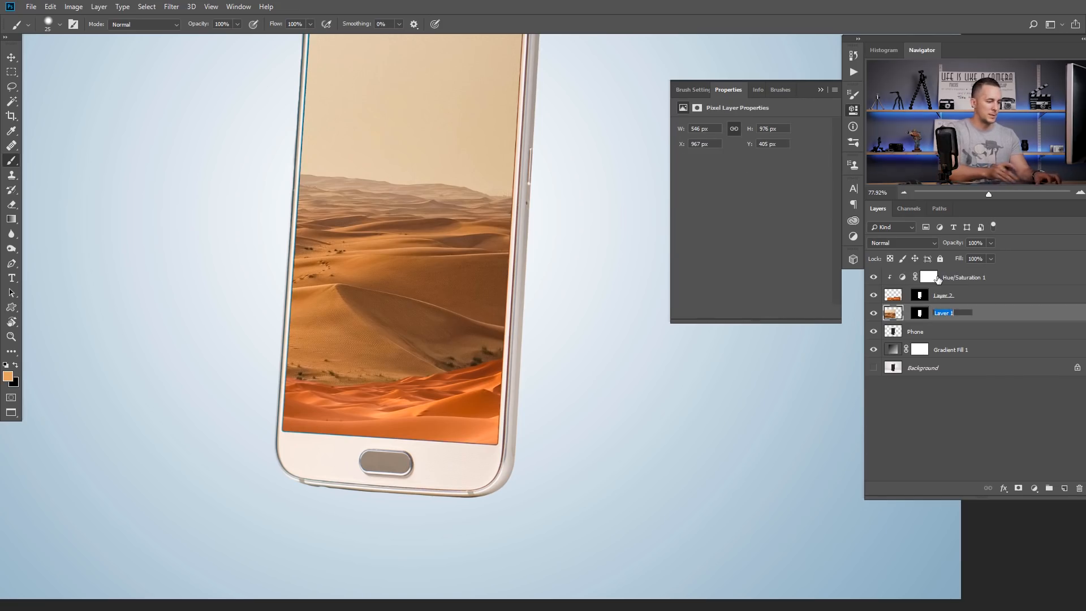
{"action": "type", "text": "Sand"}
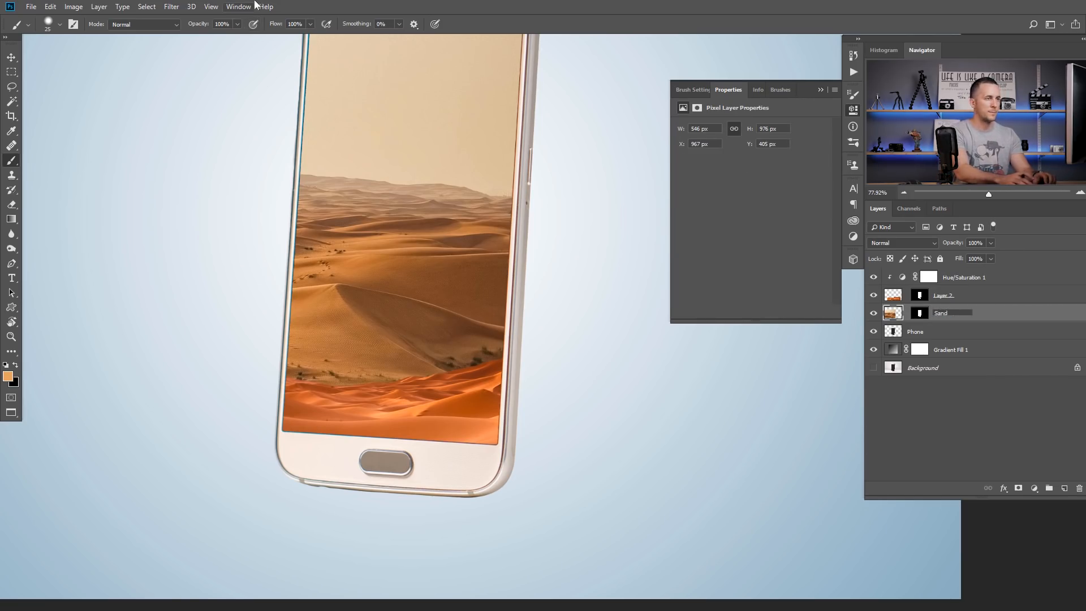
{"action": "type", "text": " 01"}
{"action": "key", "text": "Return"}
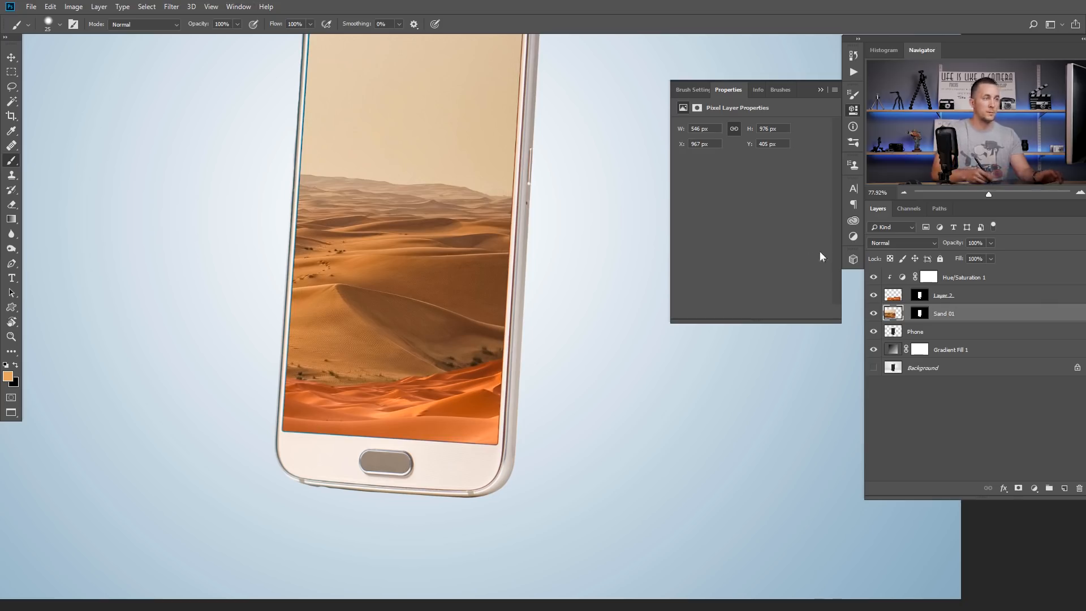
{"action": "double_click", "coordinate": [943, 295]}
{"action": "type", "text": "San"}
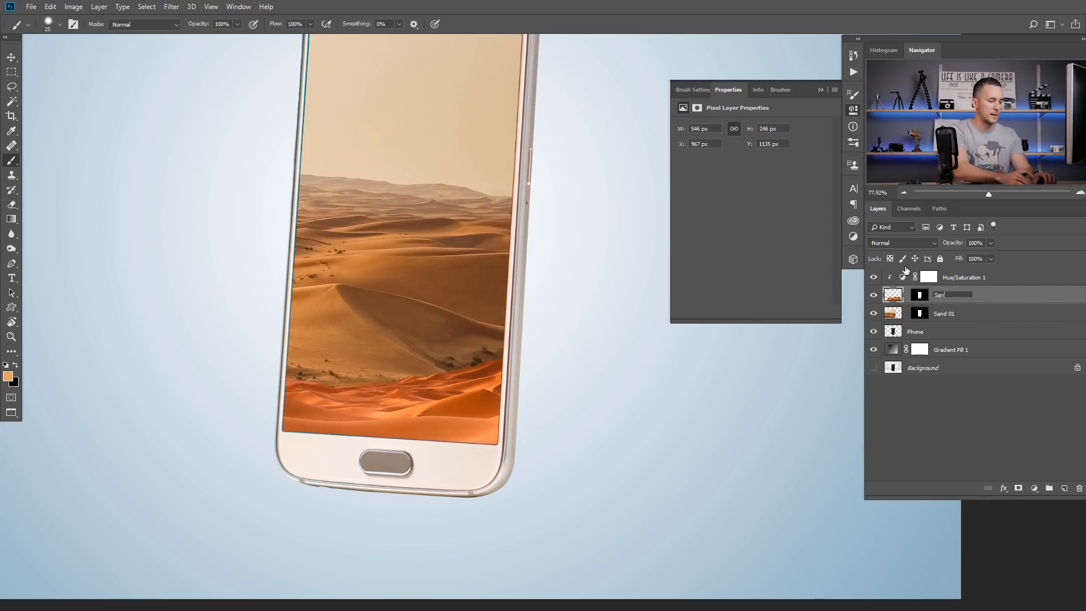
{"action": "key", "text": "Return"}
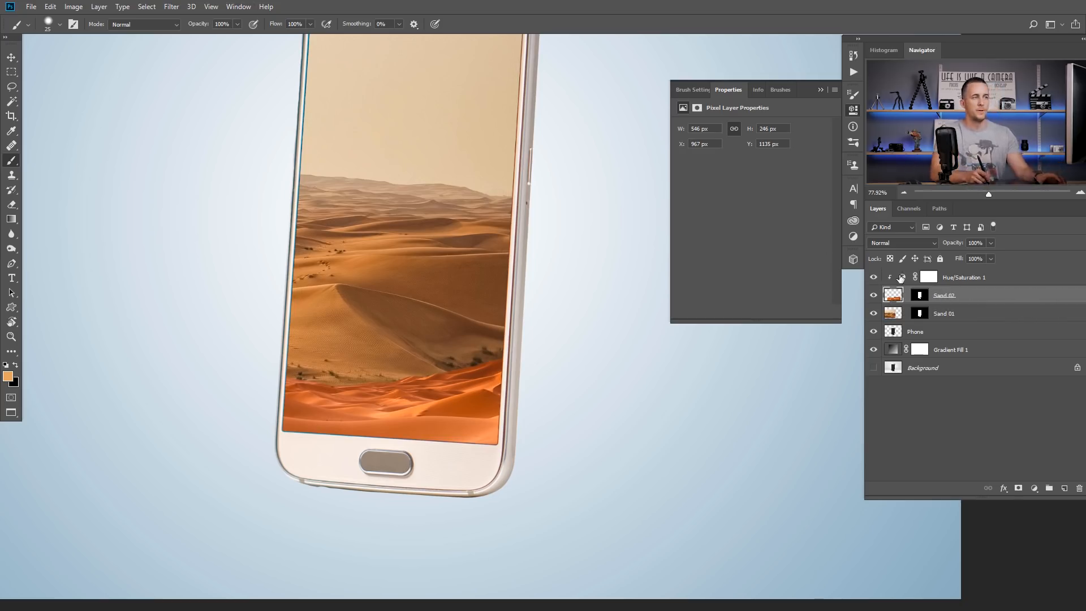
- Set the clipped Hue/Saturation adjustment to hue +8, saturation -18 and lightness -7 to match the two dune photos
{"action": "left_click", "coordinate": [900, 277]}
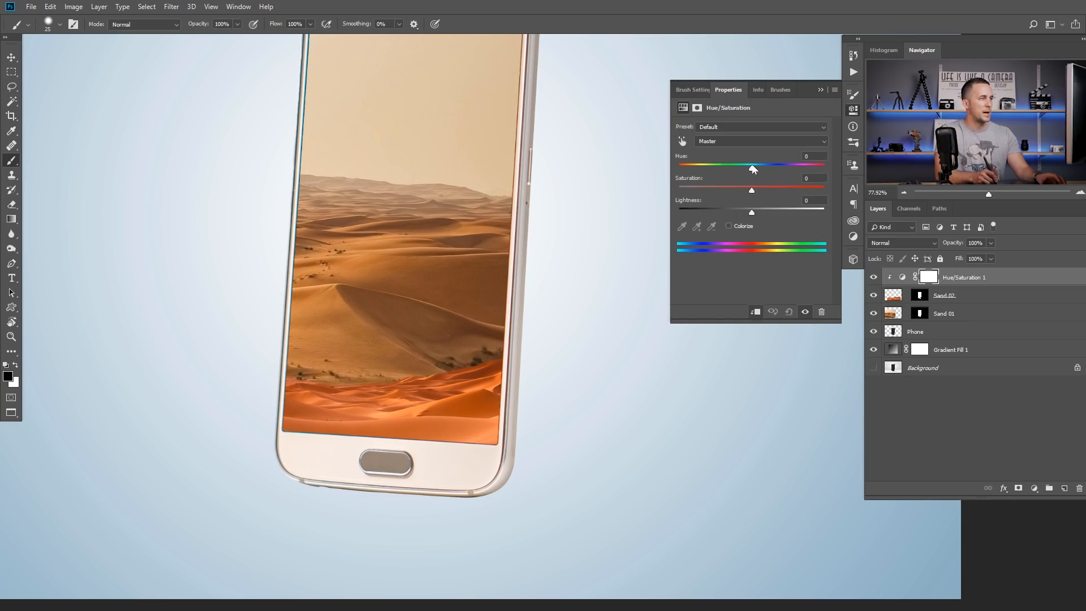
{"action": "left_click_drag", "start_coordinate": [755, 166], "coordinate": [759, 169]}
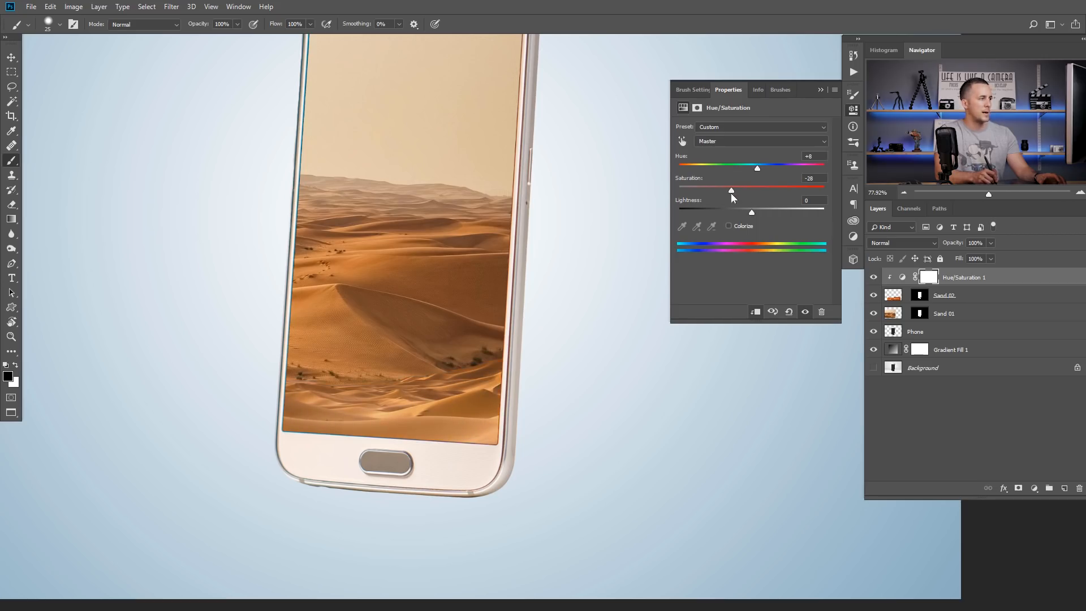
{"action": "left_click_drag", "start_coordinate": [752, 212], "coordinate": [747, 214]}
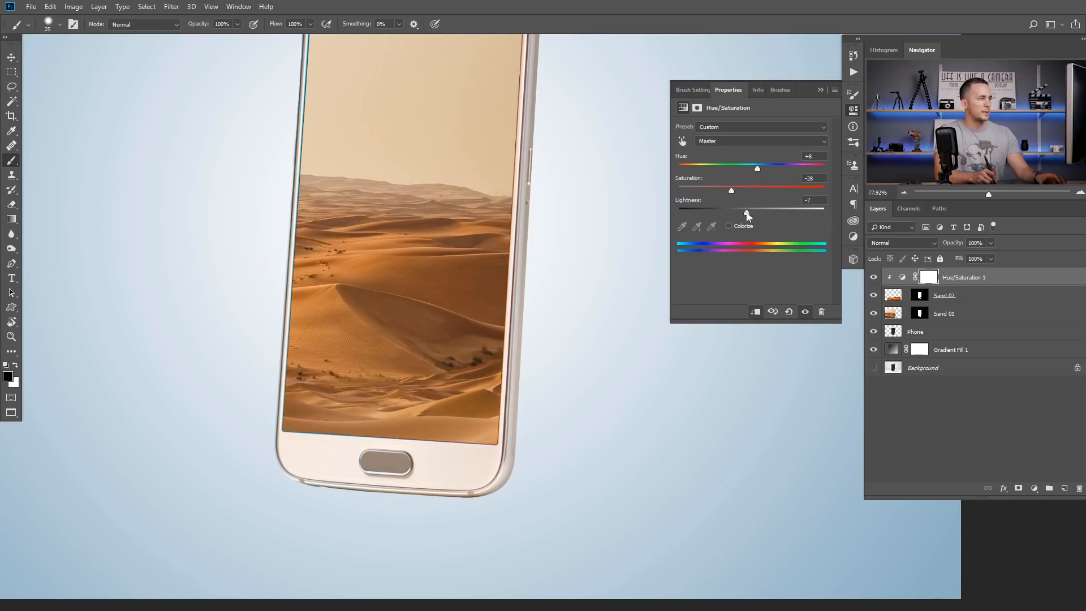
{"action": "scroll", "coordinate": [480, 322], "scroll_direction": "down", "scroll_amount": 3}
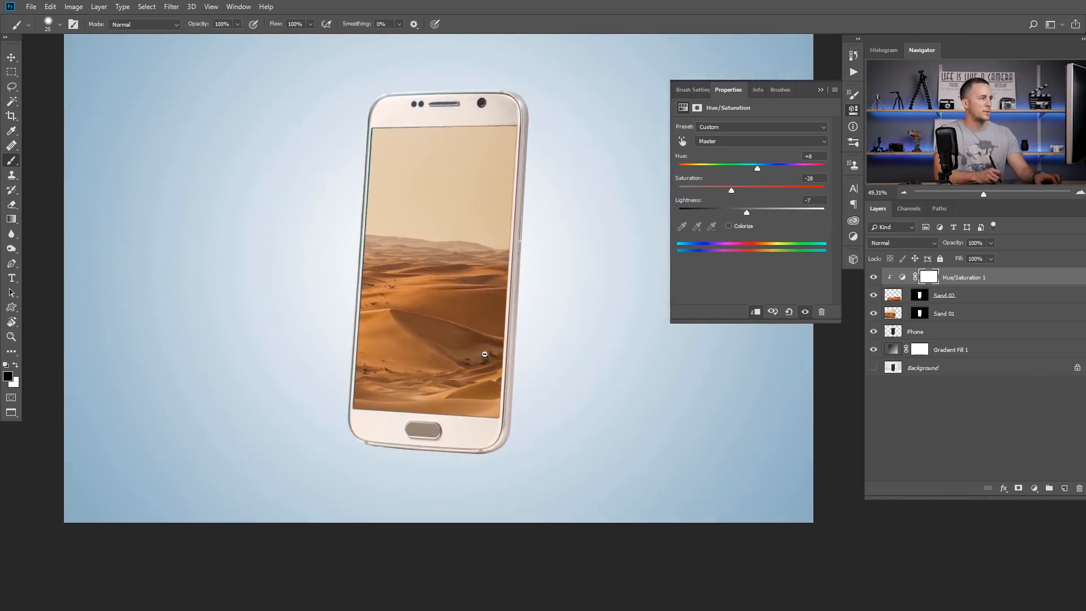
{"action": "scroll", "coordinate": [485, 355], "scroll_direction": "up", "scroll_amount": 1}
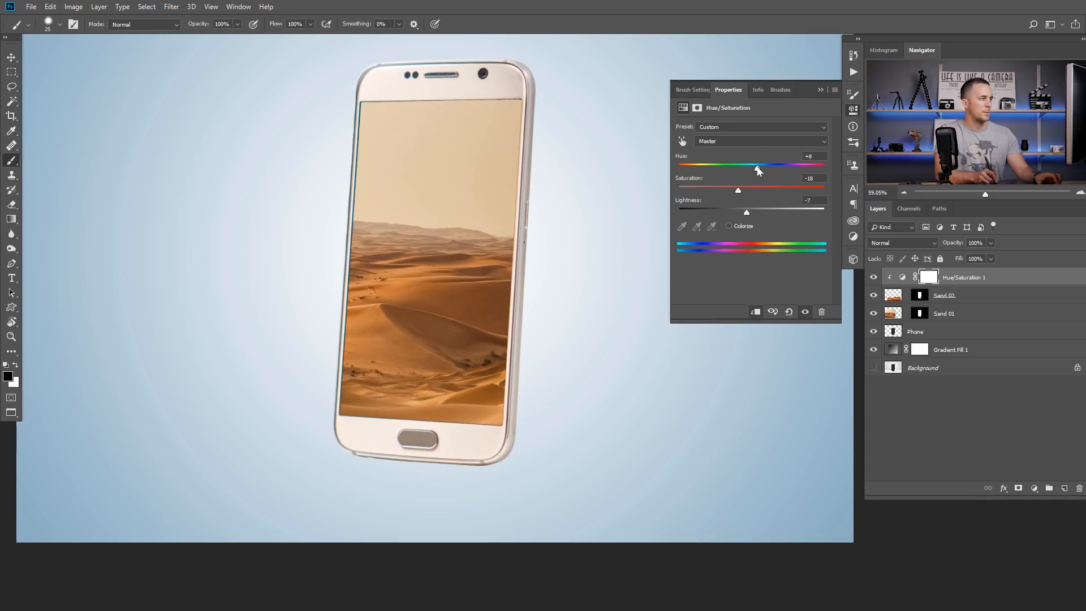
{"action": "scroll", "coordinate": [490, 370], "scroll_direction": "down", "scroll_amount": 1}
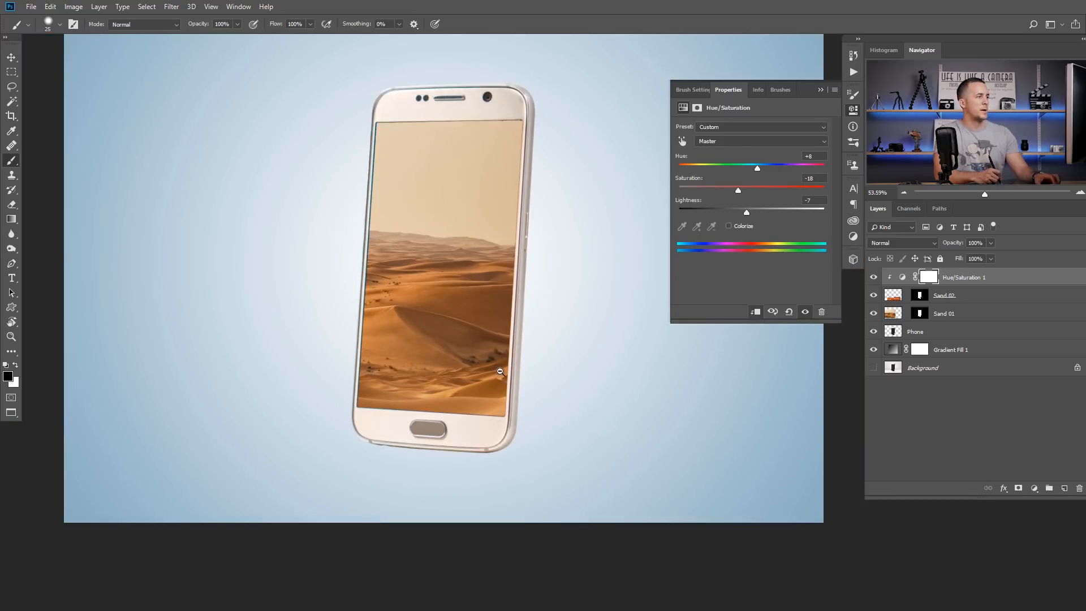
{"action": "left_click", "coordinate": [500, 371], "text": "alt"}
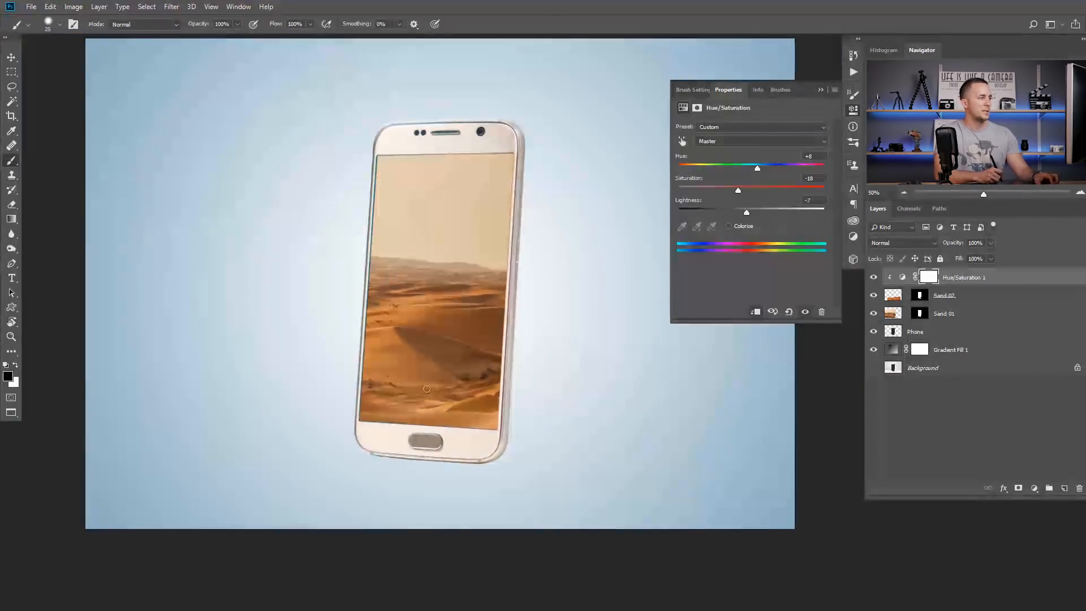
- Soften the upper dune edge on Sand 02's mask with a black 90 px brush at 0% hardness and 20% opacity
{"action": "scroll", "coordinate": [426, 389], "scroll_direction": "up", "scroll_amount": 5}
{"action": "scroll", "coordinate": [465, 376], "scroll_direction": "up", "scroll_amount": 1}
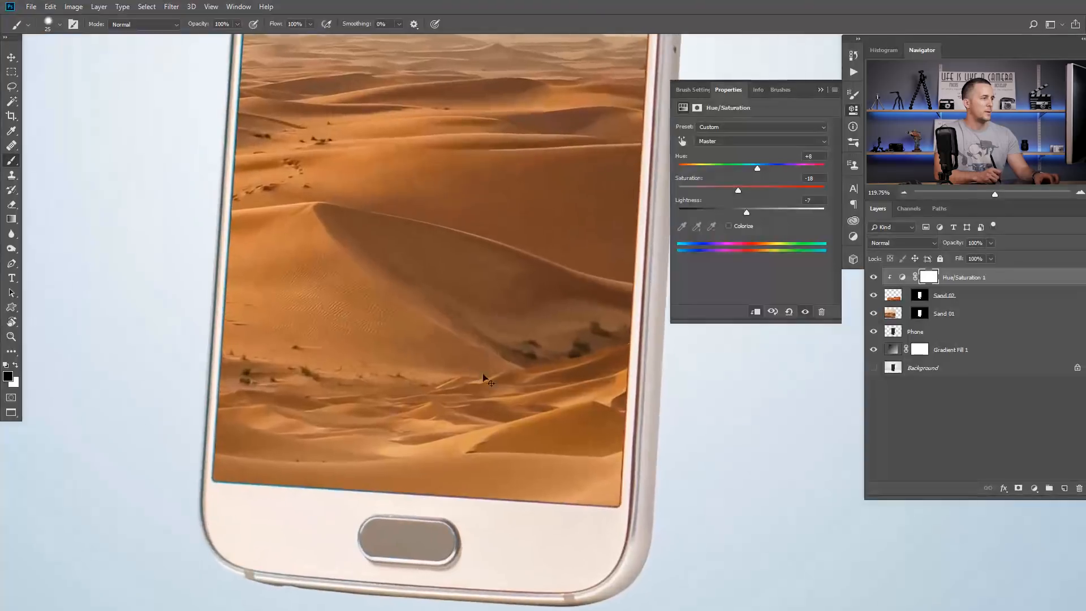
{"action": "left_click", "coordinate": [920, 300]}
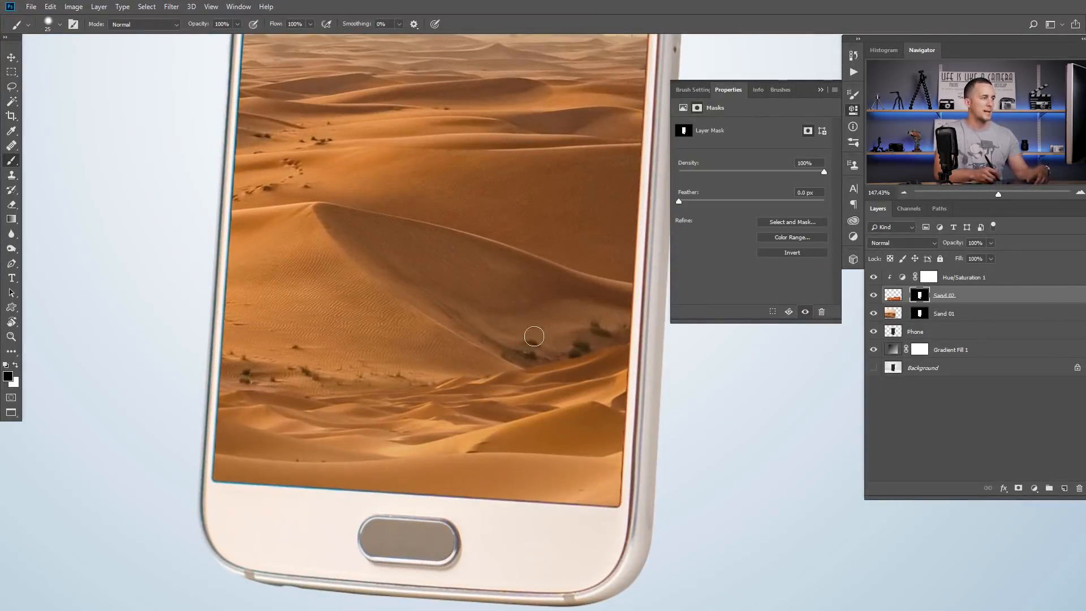
{"action": "right_click", "coordinate": [465, 323]}
{"action": "left_click_drag", "start_coordinate": [543, 341], "coordinate": [521, 342]}
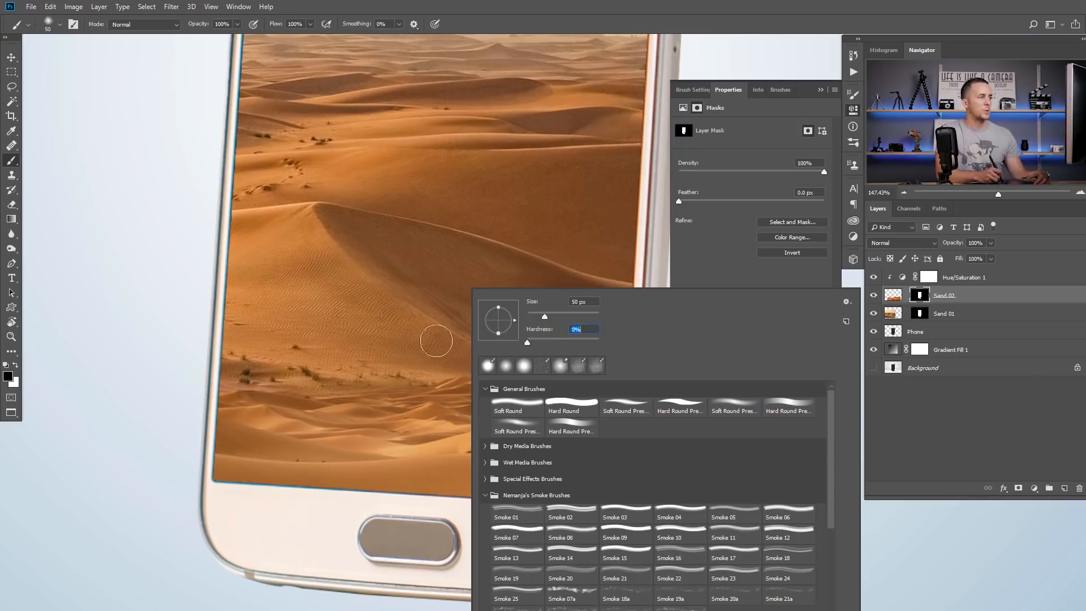
{"action": "key", "text": "Return"}
{"action": "key", "text": "bracketright"}
{"action": "key", "text": "bracketright"}
{"action": "key", "text": "bracketright"}
{"action": "key", "text": "bracketright"}
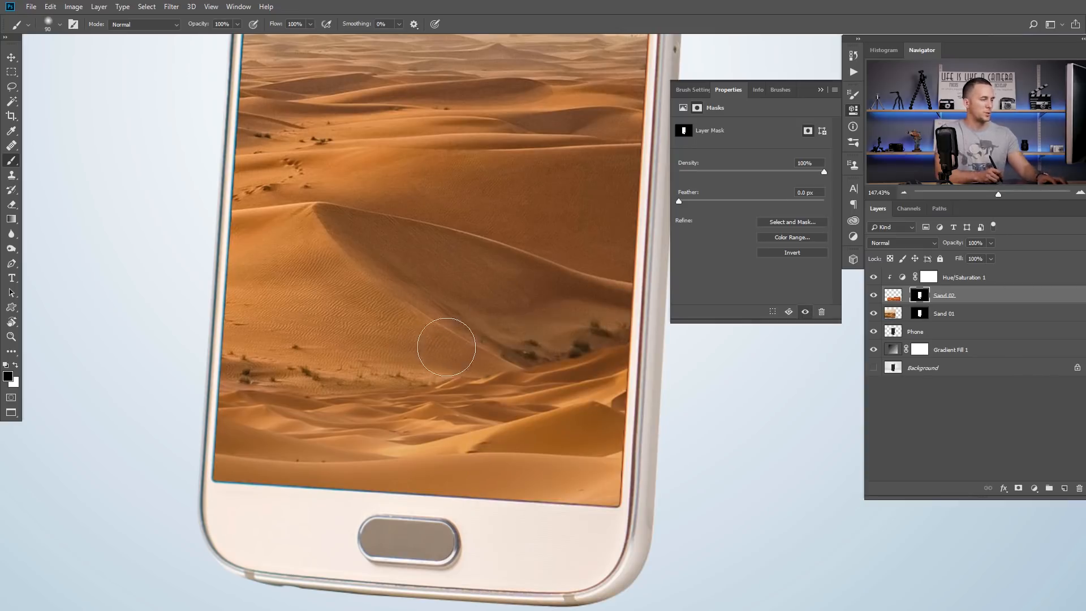
{"action": "key", "text": "2"}
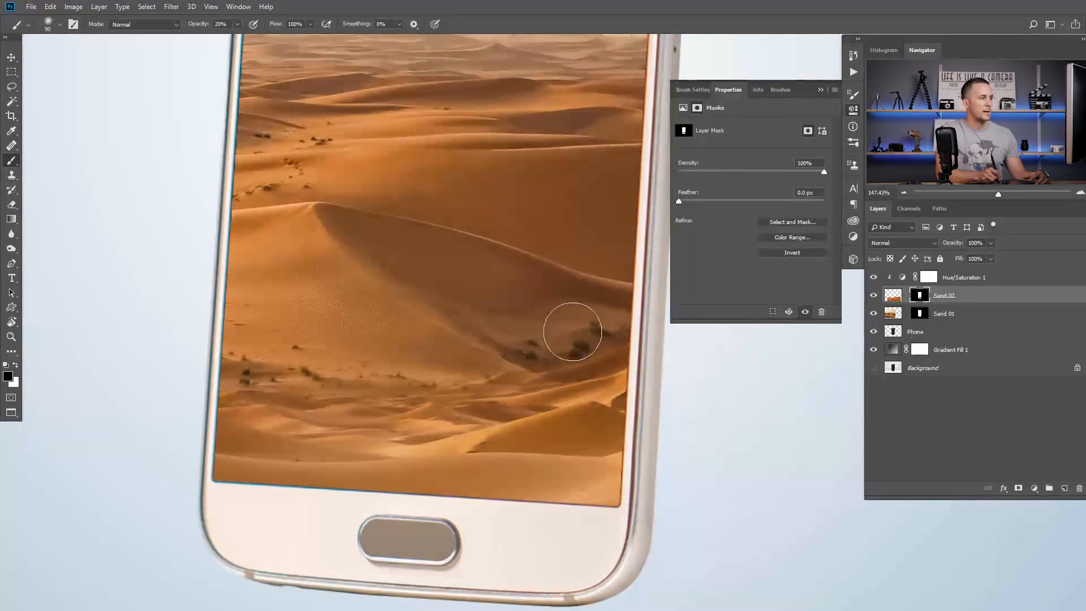
- Reduce the brush to 40 px and refine the Sand 02 mask blend around the shrubs
{"action": "key", "text": "bracketleft"}
{"action": "key", "text": "bracketleft"}
{"action": "key", "text": "bracketleft"}
{"action": "key", "text": "bracketleft"}
{"action": "key", "text": "bracketleft"}
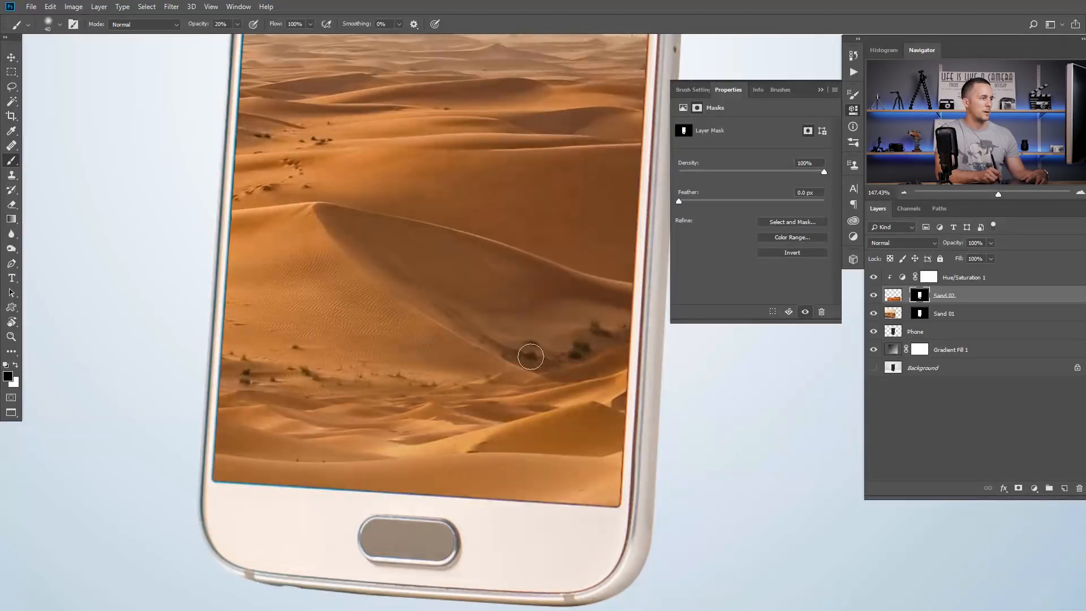
- Restore parts of the Sand 02 dune edge on its mask with a white 25 px brush, and collapse the layer properties
{"action": "key", "text": "x"}
{"action": "key", "text": "bracketleft"}
{"action": "key", "text": "bracketleft"}
{"action": "key", "text": "bracketleft"}
{"action": "key", "text": "bracketleft"}
{"action": "key", "text": "bracketleft"}
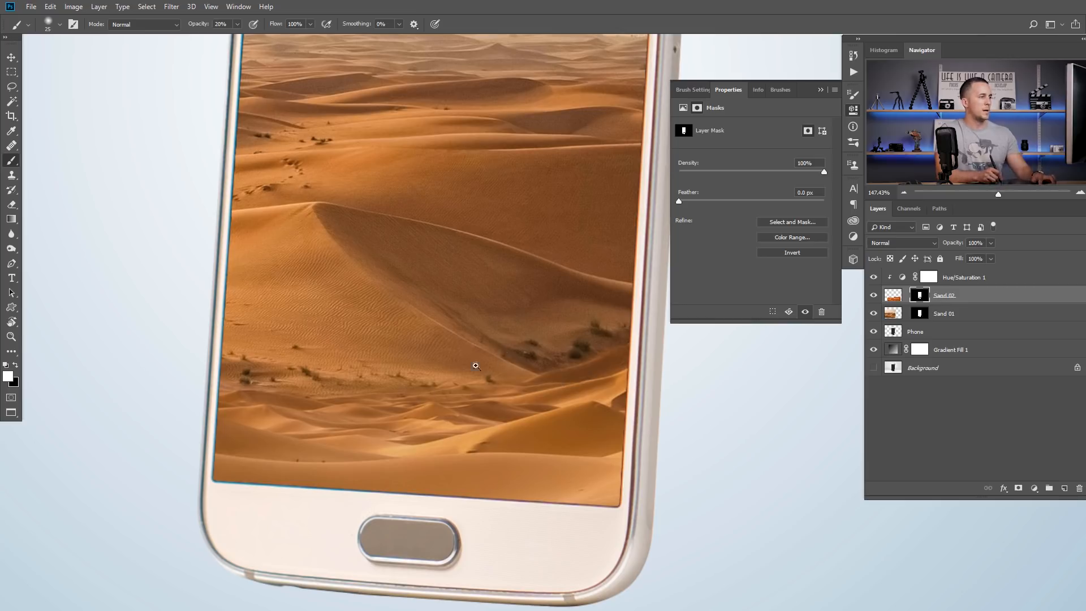
{"action": "scroll", "coordinate": [490, 371], "scroll_direction": "down", "scroll_amount": 5}
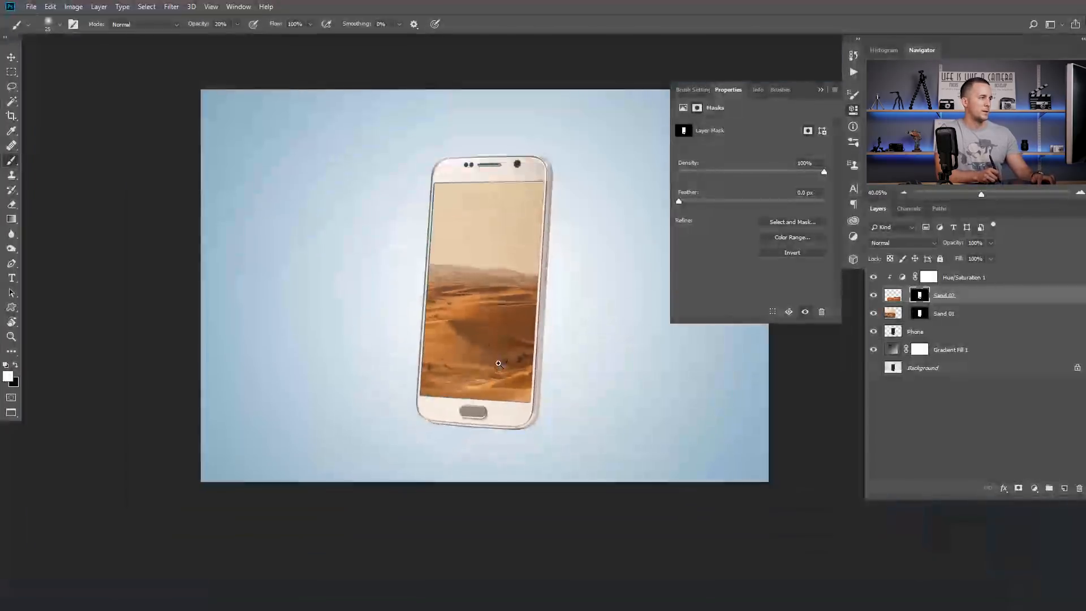
{"action": "scroll", "coordinate": [492, 362], "scroll_direction": "down", "scroll_amount": 1}
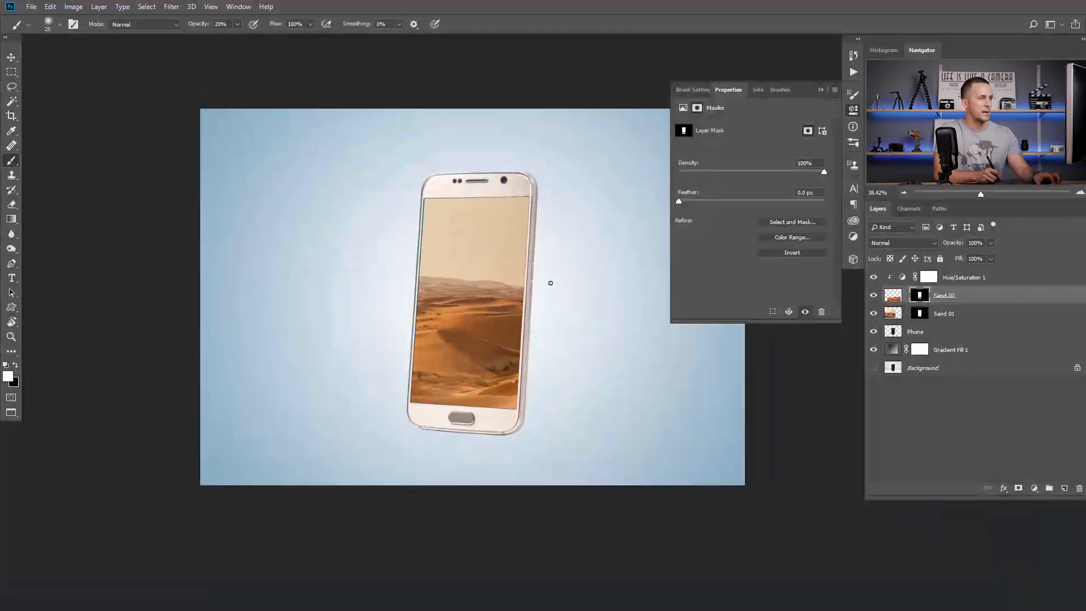
{"action": "left_click", "coordinate": [820, 90]}
{"action": "scroll", "coordinate": [484, 349], "scroll_direction": "up", "scroll_amount": 2}
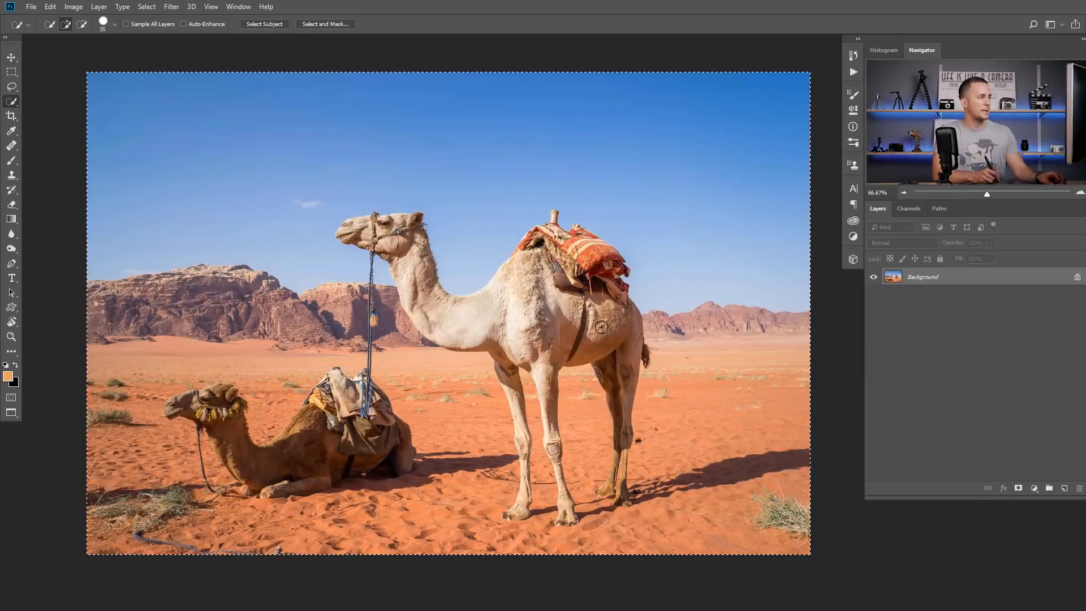
- Clear the current selection and run Select Subject on the camel photo with the Quick Selection tool
{"action": "key", "text": "ctrl+d"}
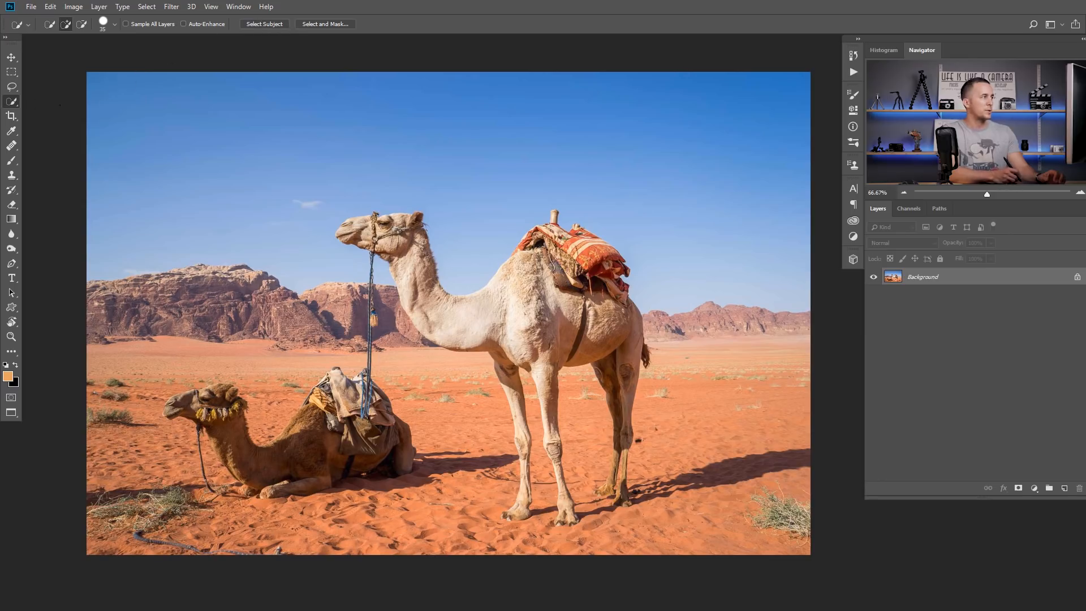
{"action": "right_click", "coordinate": [12, 105]}
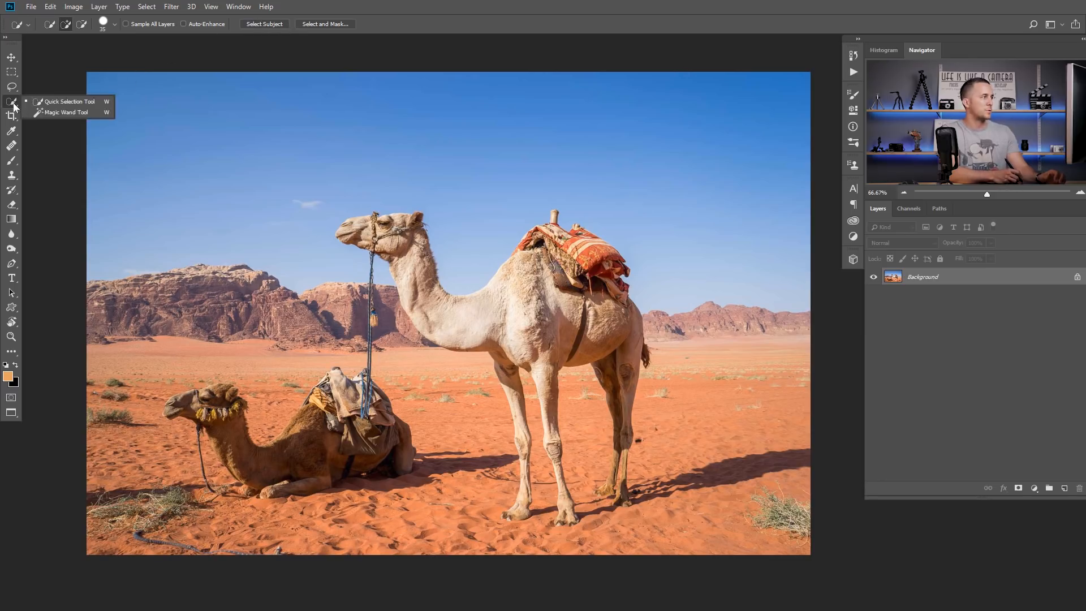
{"action": "left_click", "coordinate": [39, 112]}
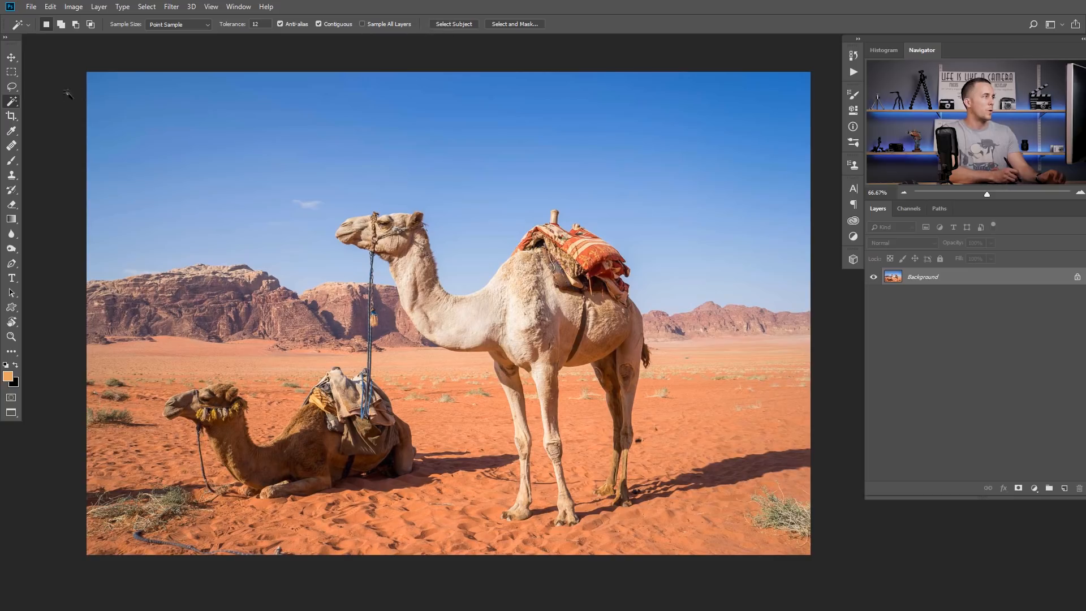
{"action": "right_click", "coordinate": [15, 103]}
{"action": "left_click", "coordinate": [39, 101]}
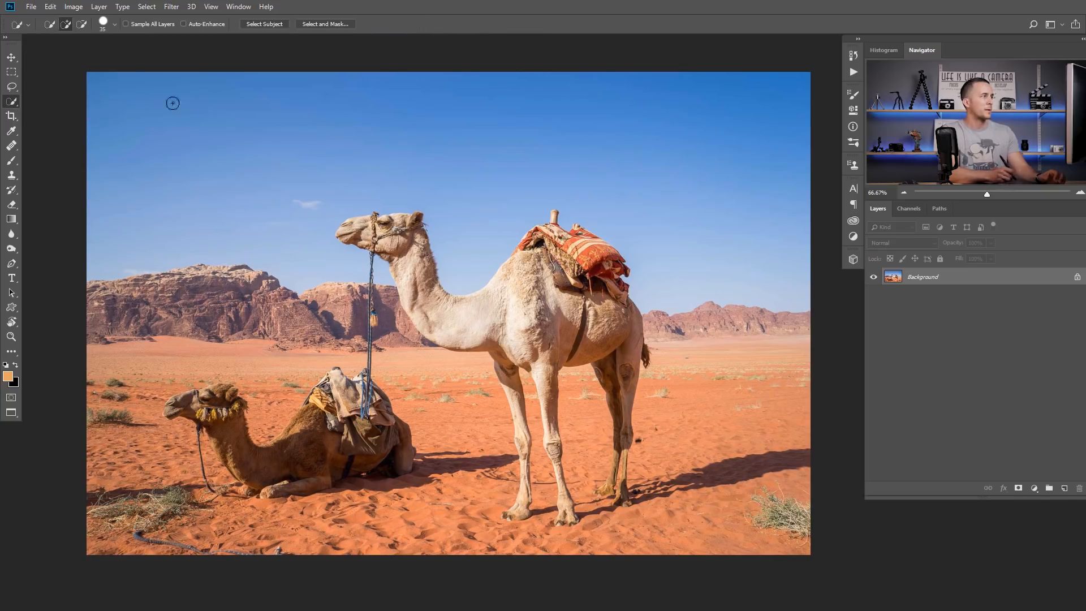
{"action": "left_click", "coordinate": [263, 23]}
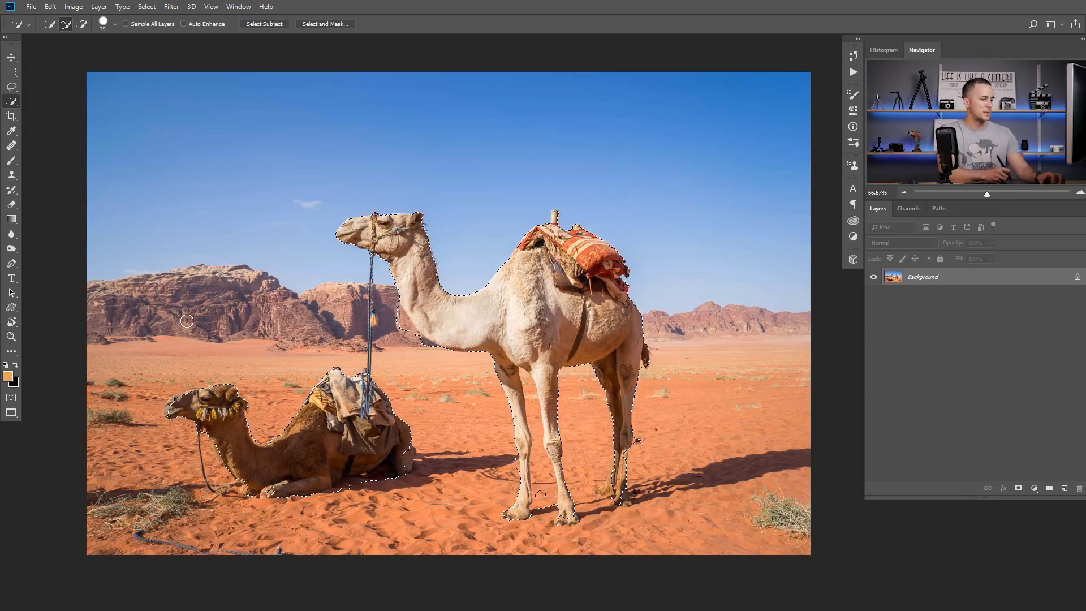
- Subtract the sitting camel from the selection with a freehand Lasso outline around it
{"action": "key", "text": "l"}
{"action": "key", "text": "alt"}
{"action": "mouse_move", "coordinate": [198, 354]}
{"action": "left_mouse_down"}
{"action": "mouse_move", "coordinate": [159, 390]}
{"action": "mouse_move", "coordinate": [176, 474]}
{"action": "mouse_move", "coordinate": [290, 530]}
{"action": "left_mouse_up"}
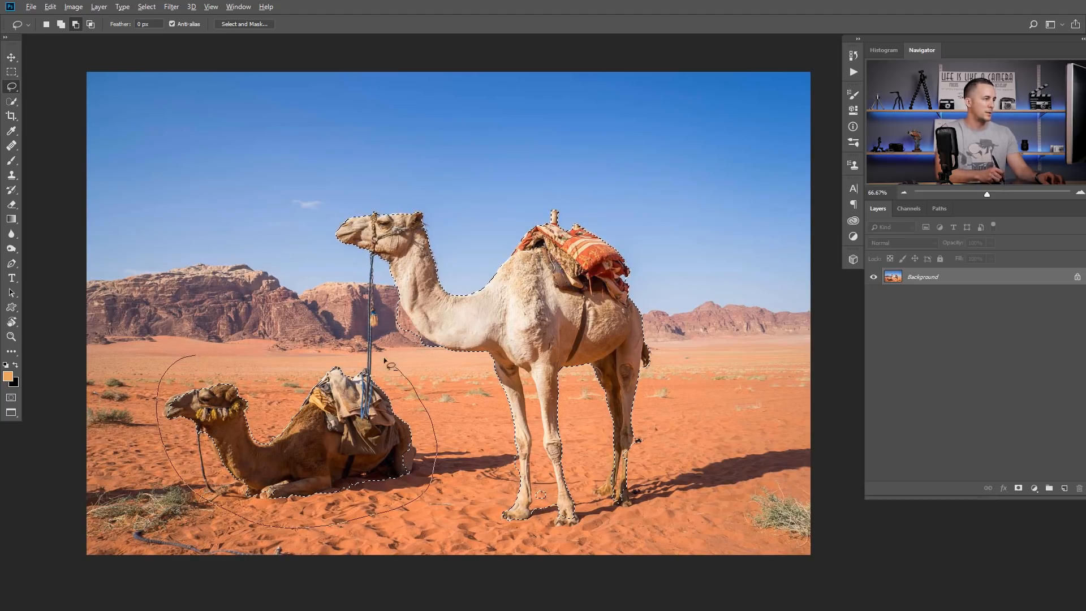
- Subtract the rocky background beneath the standing camel's neck from the selection with the Quick Selection tool
{"action": "key", "text": "w"}
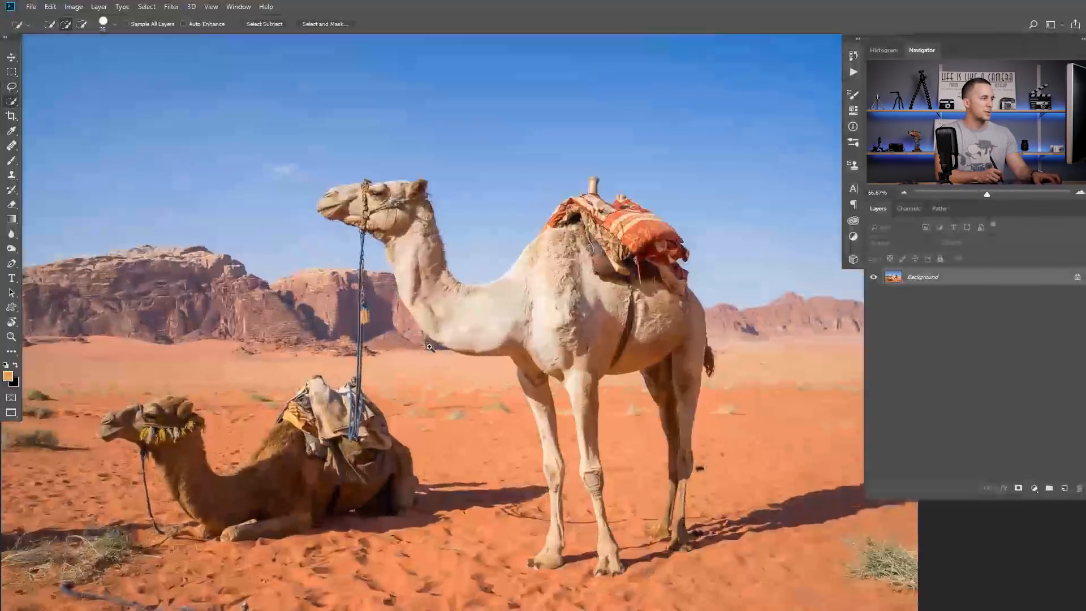
{"action": "left_click_drag", "start_coordinate": [429, 347], "coordinate": [498, 347]}
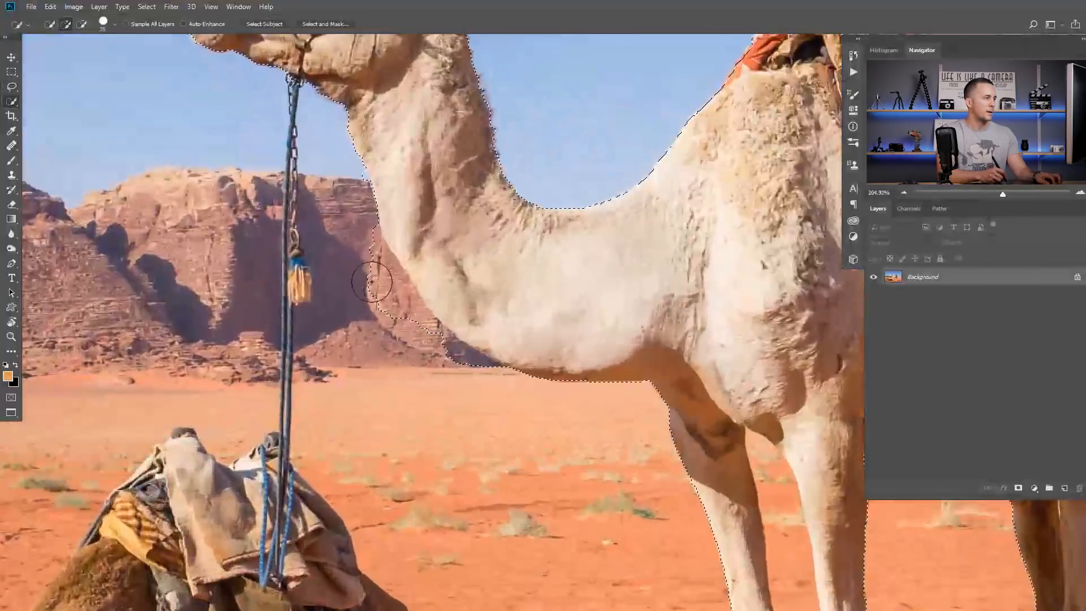
{"action": "key", "text": "alt"}
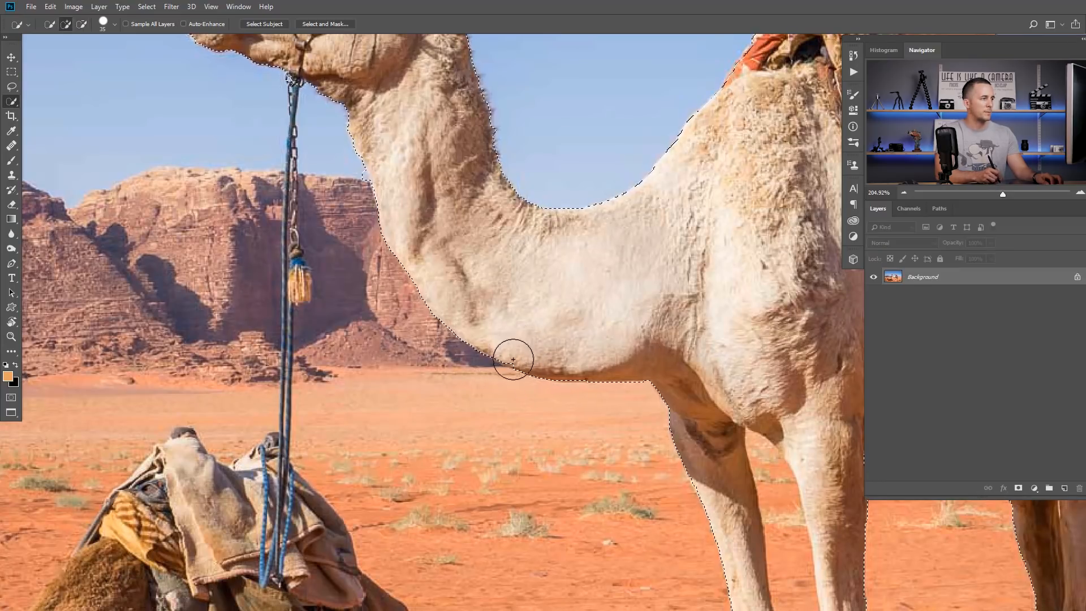
{"action": "key", "text": "ctrl+d"}
- Shrink the Quick Selection brush and subtract the background between the standing camel's hind leg and tail
{"action": "left_click_drag", "start_coordinate": [565, 254], "coordinate": [343, 377]}
{"action": "mouse_move", "coordinate": [695, 449]}
{"action": "left_mouse_down"}
{"action": "mouse_move", "coordinate": [519, 326]}
{"action": "mouse_move", "coordinate": [507, 210]}
{"action": "left_mouse_up"}
{"action": "key", "text": "bracketleft"}
{"action": "key", "text": "bracketleft"}
{"action": "key", "text": "bracketleft"}
{"action": "key", "text": "bracketleft"}
{"action": "key", "text": "bracketleft"}
{"action": "key", "text": "bracketleft"}
{"action": "left_click", "coordinate": [696, 326], "text": "alt"}
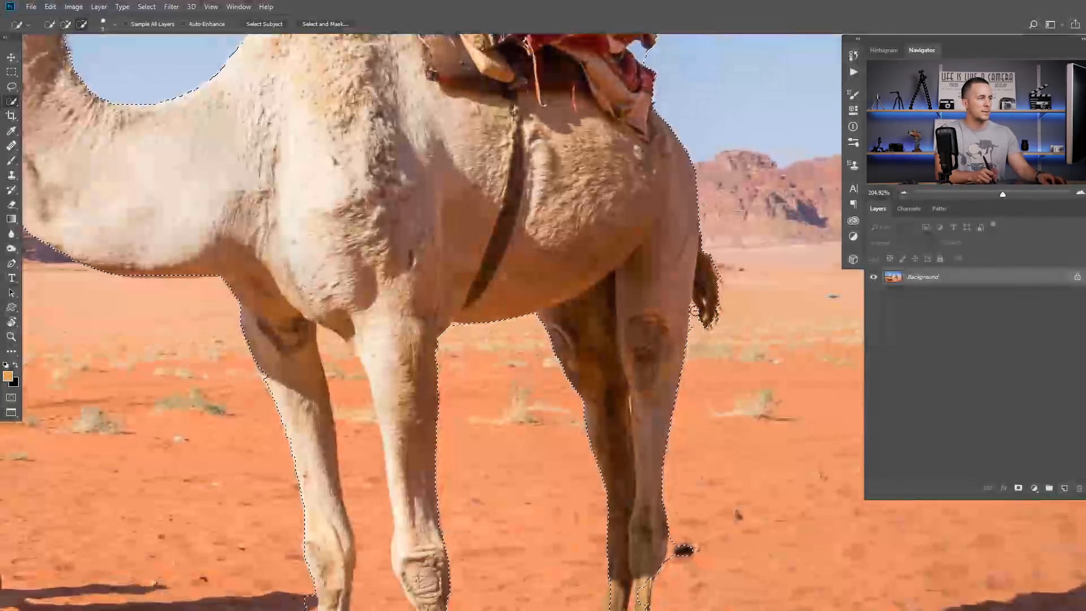
{"action": "left_click_drag", "start_coordinate": [692, 327], "coordinate": [681, 122]}
{"action": "left_click", "coordinate": [675, 353], "text": "alt"}
- Refine the selection around the standing camel's lower legs and hooves, removing and adding small areas
{"action": "left_click_drag", "start_coordinate": [356, 271], "coordinate": [362, 481]}
{"action": "left_click", "coordinate": [350, 564], "text": "alt"}
{"action": "left_click", "coordinate": [451, 588]}
{"action": "left_click", "coordinate": [322, 284]}
{"action": "scroll", "coordinate": [532, 244], "scroll_direction": "down", "scroll_amount": 4}
{"action": "left_click_drag", "start_coordinate": [534, 178], "coordinate": [560, 280]}
{"action": "scroll", "coordinate": [559, 274], "scroll_direction": "down", "scroll_amount": 3}
{"action": "left_click_drag", "start_coordinate": [478, 198], "coordinate": [508, 292]}
- Open Select and Mask and refine the furry edges of the camel's neck and head with a 25 px Refine Edge brush
{"action": "left_click", "coordinate": [325, 24]}
{"action": "scroll", "coordinate": [311, 217], "scroll_direction": "up", "scroll_amount": 7}
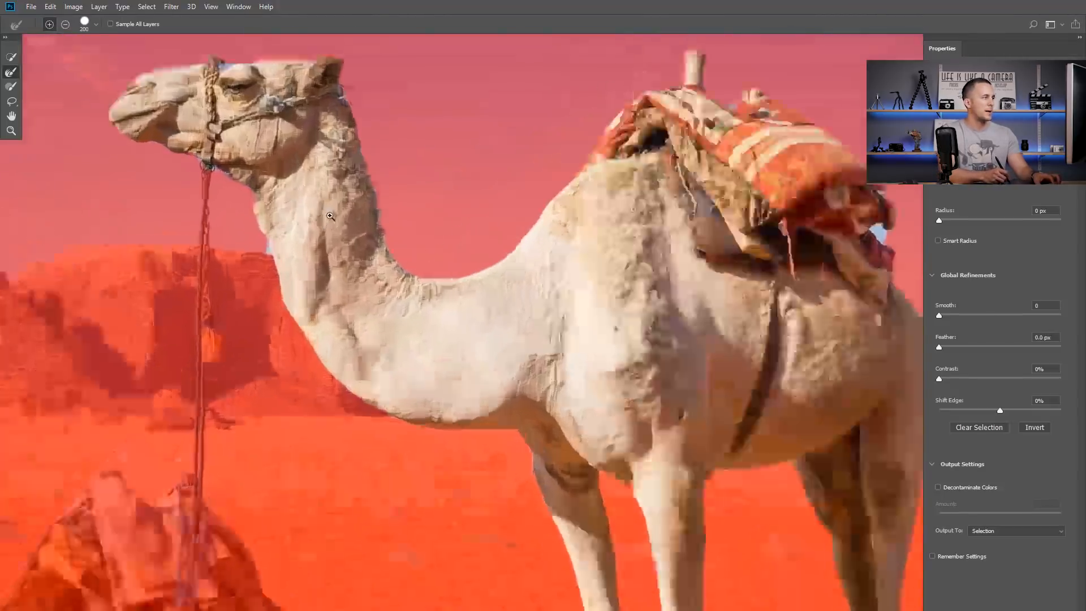
{"action": "left_click_drag", "start_coordinate": [289, 231], "coordinate": [381, 218]}
{"action": "key", "text": "bracketleft"}
{"action": "key", "text": "bracketleft"}
{"action": "key", "text": "bracketleft"}
{"action": "key", "text": "bracketleft"}
{"action": "key", "text": "bracketleft"}
{"action": "key", "text": "bracketleft"}
{"action": "key", "text": "bracketleft"}
{"action": "key", "text": "bracketleft"}
{"action": "key", "text": "bracketleft"}
{"action": "key", "text": "bracketleft"}
{"action": "key", "text": "bracketleft"}
{"action": "key", "text": "bracketleft"}
{"action": "key", "text": "bracketleft"}
{"action": "key", "text": "bracketleft"}
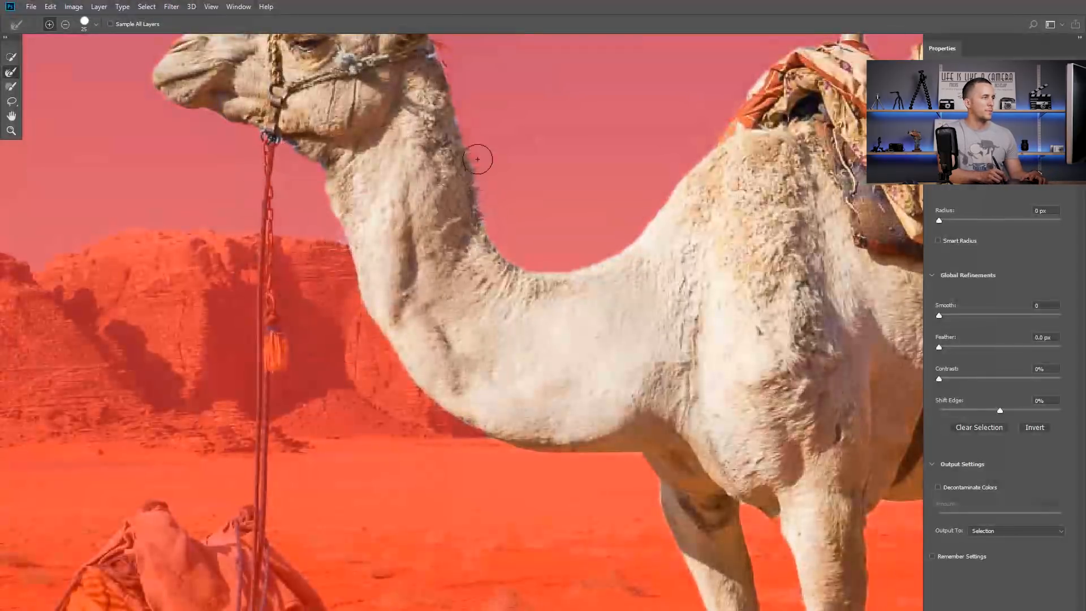
{"action": "left_click_drag", "start_coordinate": [456, 97], "coordinate": [513, 216]}
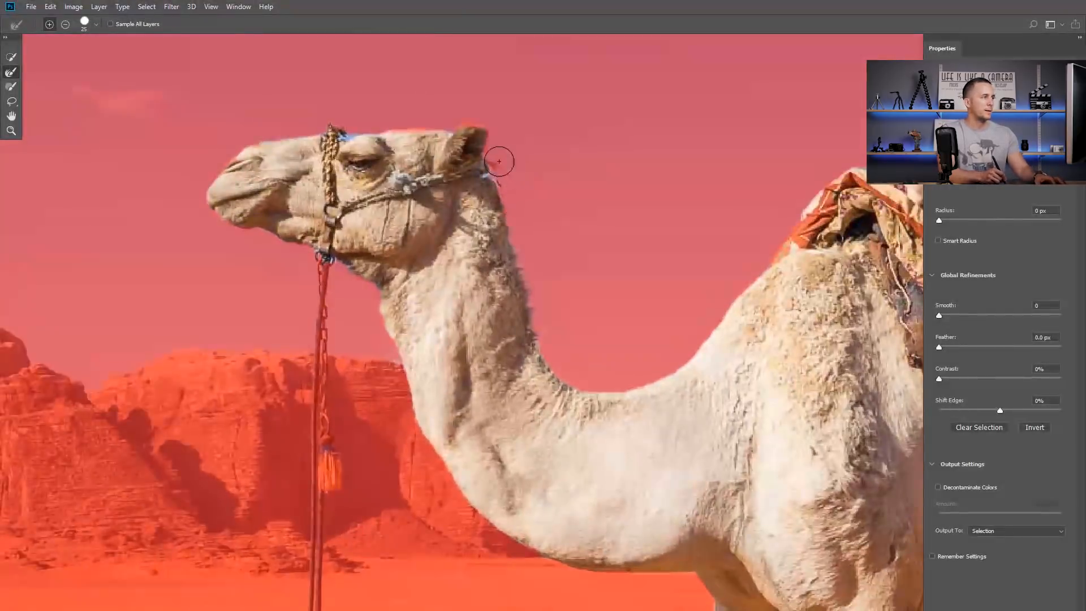
{"action": "mouse_move", "coordinate": [477, 117]}
{"action": "left_mouse_down"}
{"action": "mouse_move", "coordinate": [354, 116]}
{"action": "mouse_move", "coordinate": [346, 132]}
{"action": "left_mouse_up"}
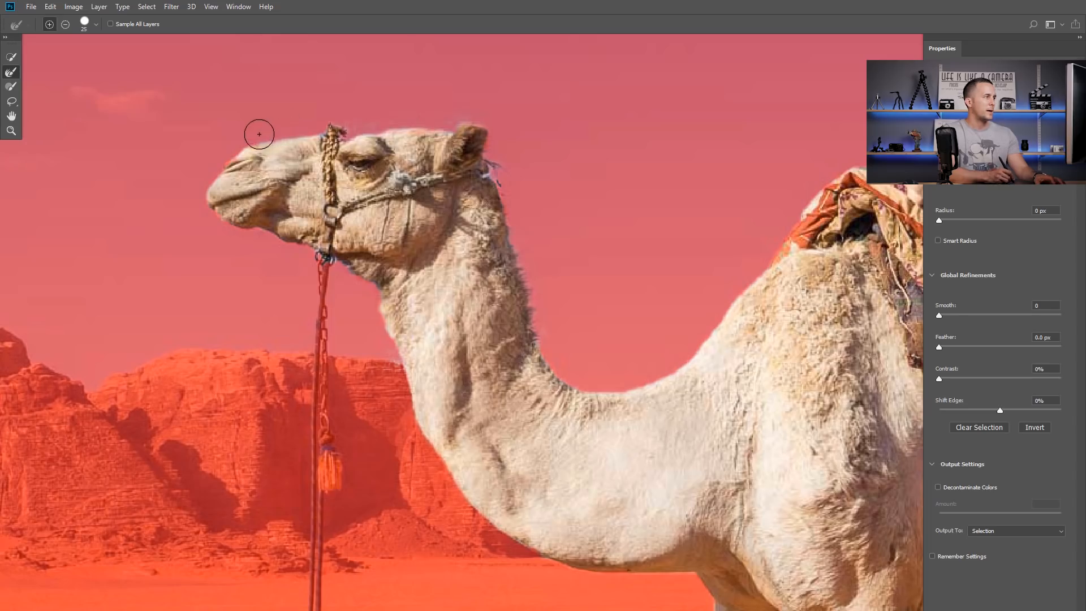
- Refine the edges around the camel's saddle, tail and chest, and output the result as a selection
{"action": "mouse_move", "coordinate": [775, 187]}
{"action": "left_mouse_down"}
{"action": "mouse_move", "coordinate": [613, 180]}
{"action": "mouse_move", "coordinate": [529, 205]}
{"action": "mouse_move", "coordinate": [556, 167]}
{"action": "left_mouse_up"}
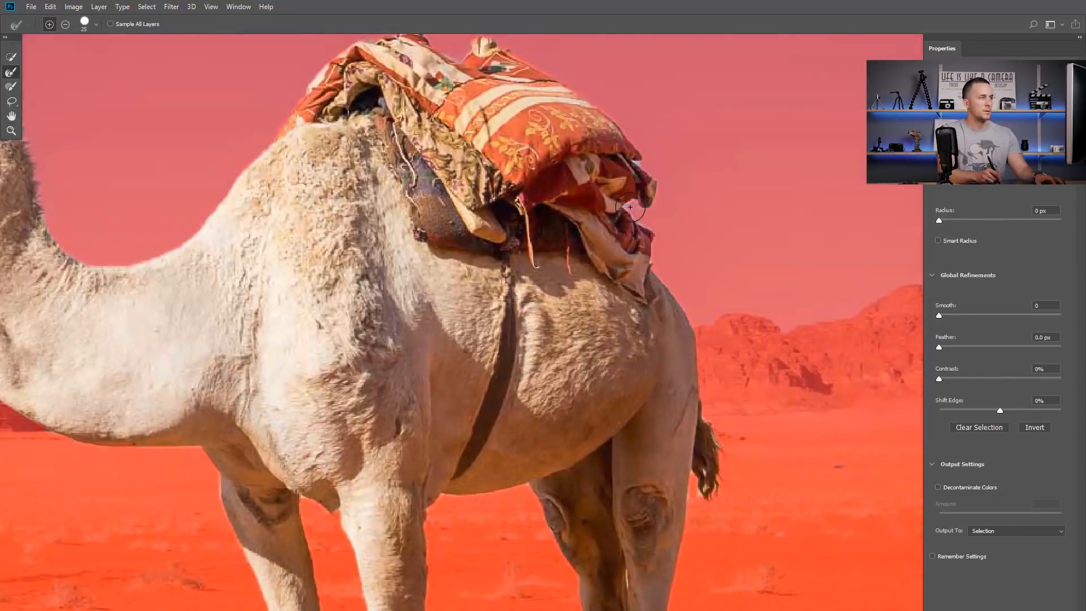
{"action": "left_click_drag", "start_coordinate": [644, 218], "coordinate": [570, 76]}
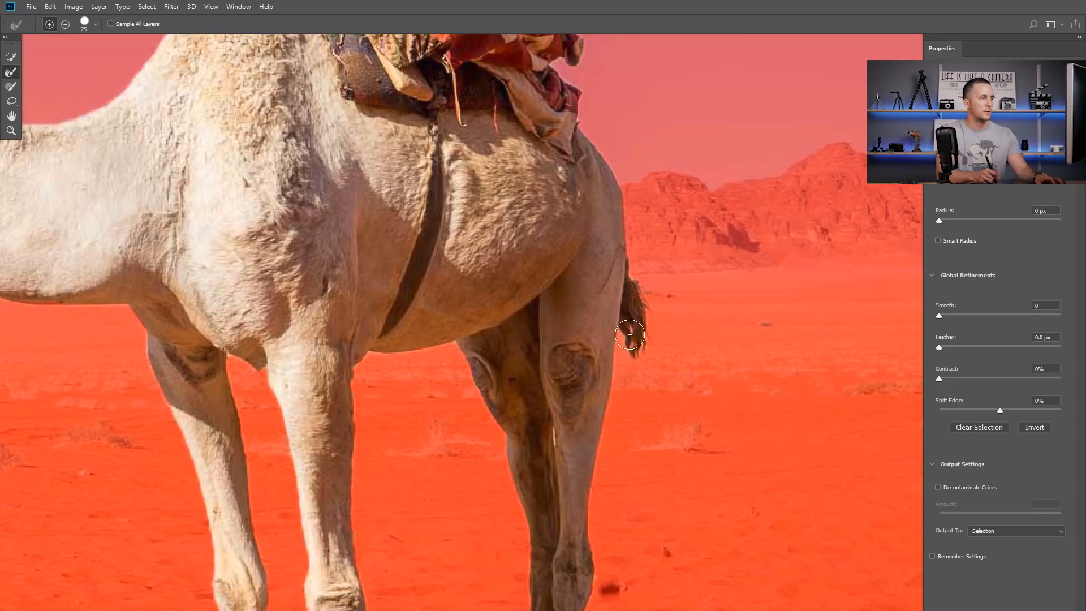
{"action": "left_click_drag", "start_coordinate": [553, 447], "coordinate": [597, 262]}
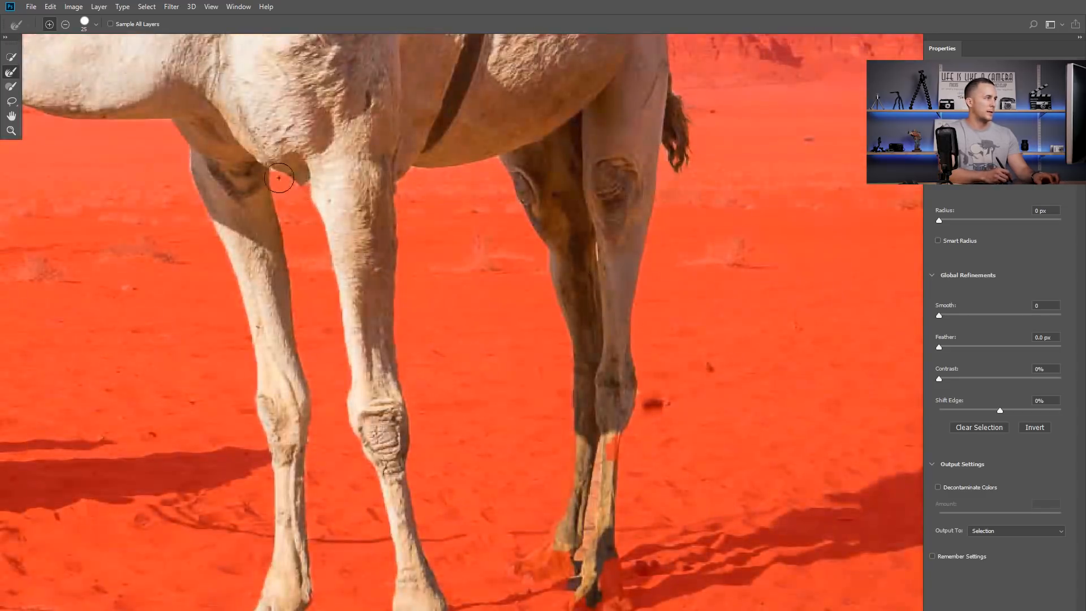
{"action": "mouse_move", "coordinate": [253, 165]}
{"action": "left_mouse_down"}
{"action": "mouse_move", "coordinate": [360, 276]}
{"action": "mouse_move", "coordinate": [378, 270]}
{"action": "left_mouse_up"}
{"action": "left_click", "coordinate": [378, 270], "text": "alt"}
{"action": "left_click", "coordinate": [381, 260]}
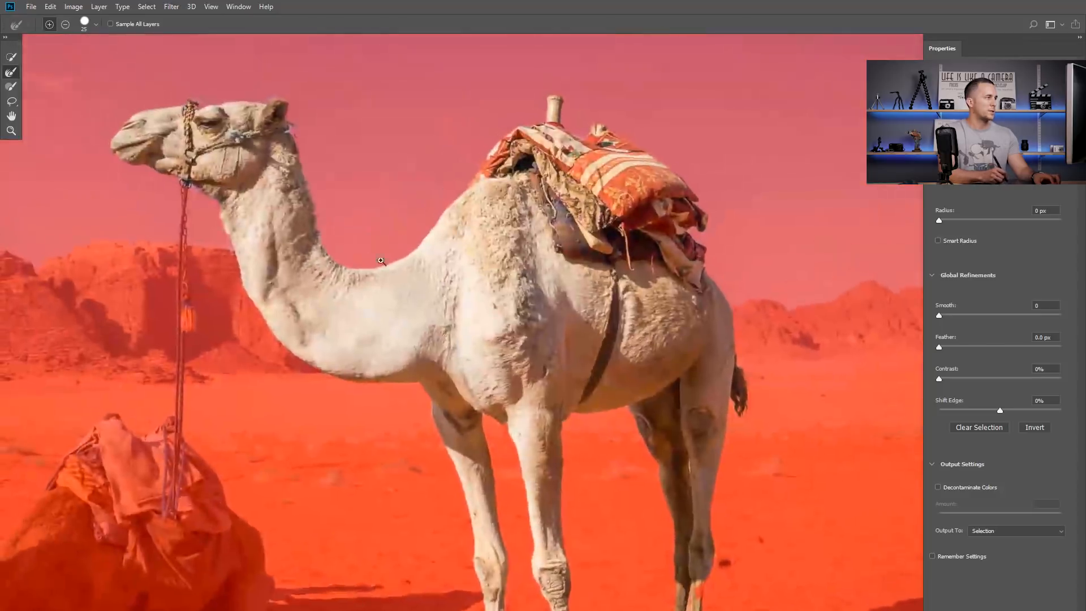
{"action": "mouse_move", "coordinate": [280, 142]}
{"action": "left_mouse_down"}
{"action": "mouse_move", "coordinate": [305, 131]}
{"action": "mouse_move", "coordinate": [329, 161]}
{"action": "mouse_move", "coordinate": [322, 175]}
{"action": "mouse_move", "coordinate": [321, 148]}
{"action": "mouse_move", "coordinate": [302, 128]}
{"action": "mouse_move", "coordinate": [339, 159]}
{"action": "mouse_move", "coordinate": [333, 170]}
{"action": "left_mouse_up"}
{"action": "key", "text": "ctrl+0"}
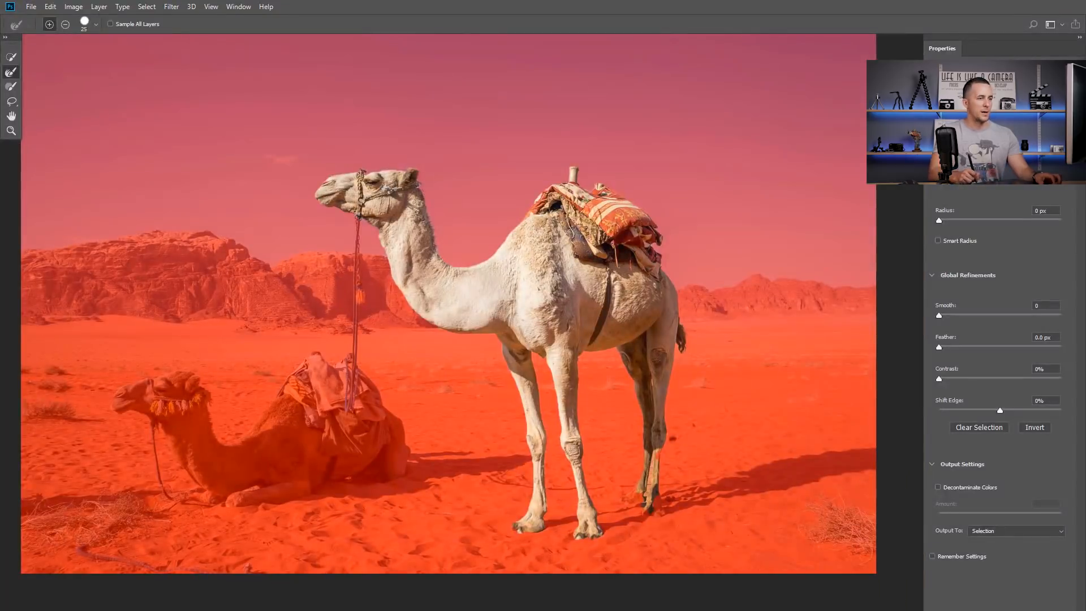
{"action": "key", "text": "Return"}
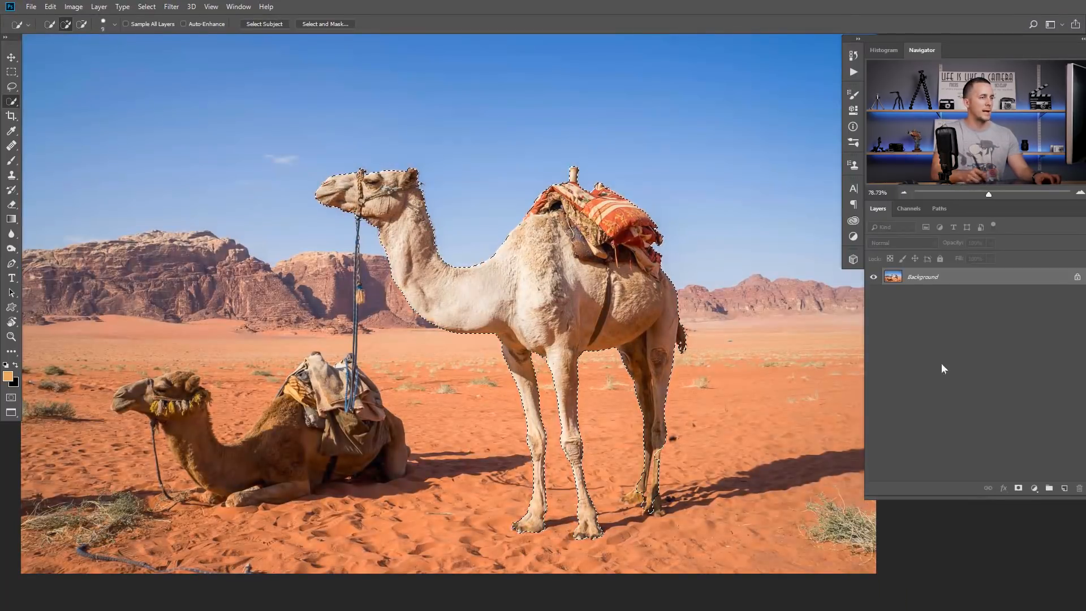
- Add a layer mask from the camel selection and bring the masked camel layer into the phone composite
{"action": "left_click", "coordinate": [1018, 490]}
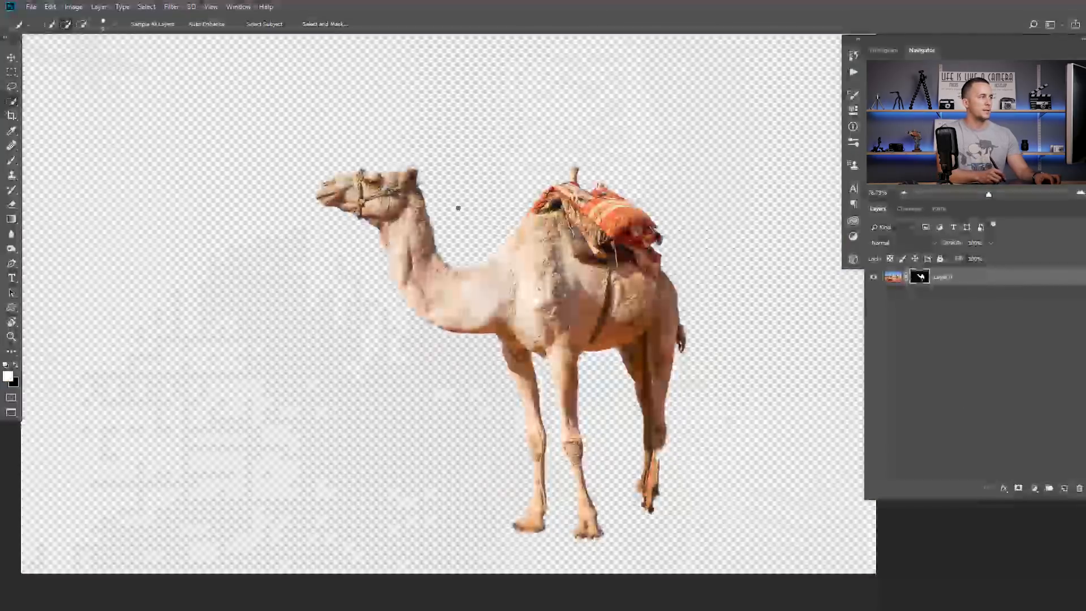
{"action": "scroll", "coordinate": [609, 305], "scroll_direction": "down", "scroll_amount": 2}
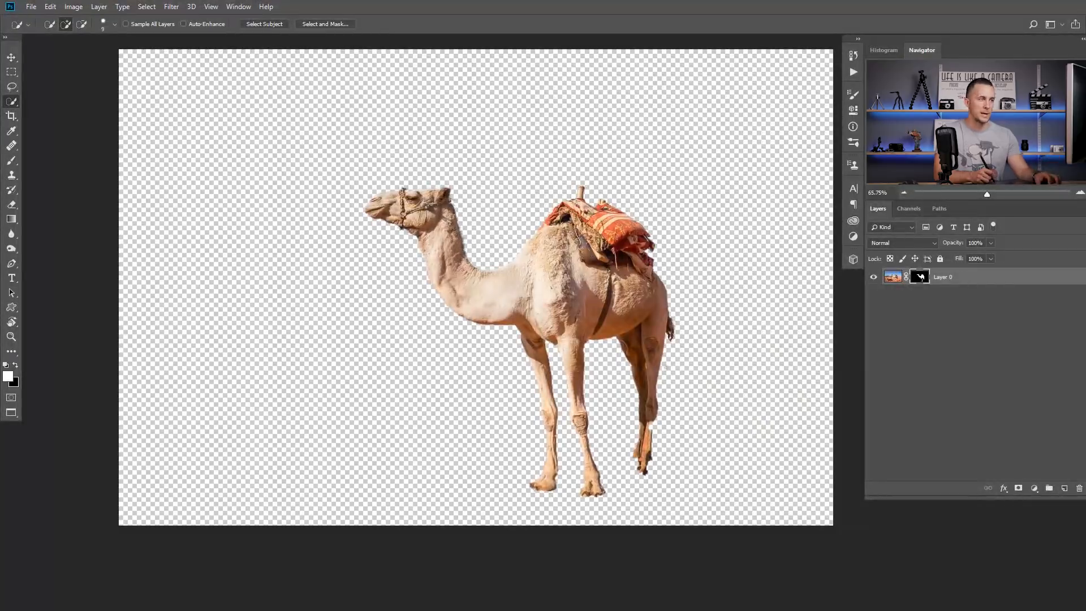
{"action": "left_click", "coordinate": [885, 283]}
{"action": "key", "text": "b"}
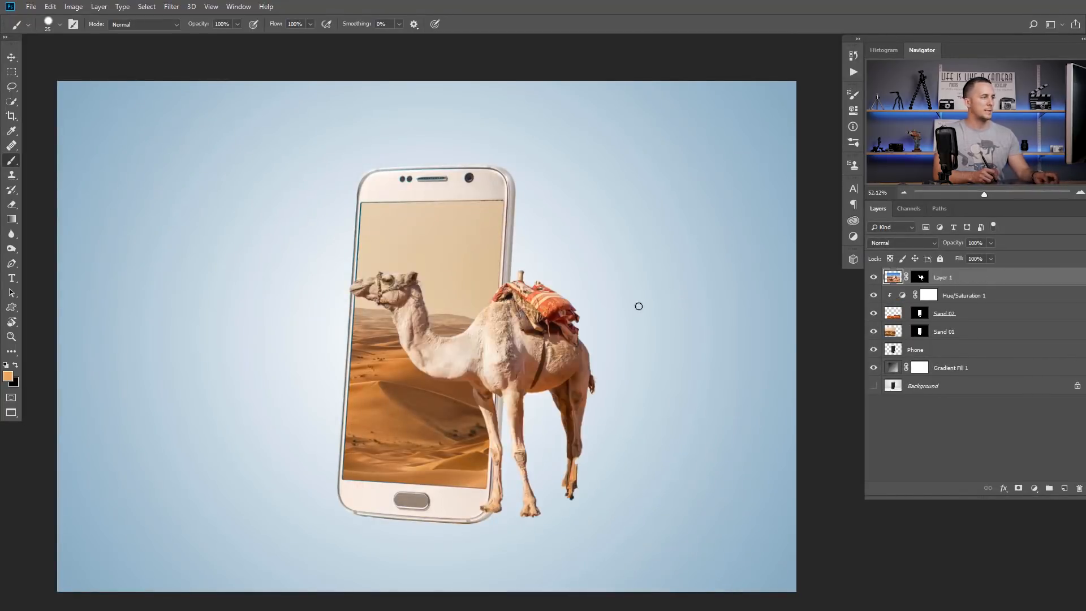
- Move the camel so its hindquarters overlap the phone screen and its head and front legs extend outside
{"action": "key", "text": "v"}
{"action": "left_click_drag", "start_coordinate": [557, 355], "coordinate": [415, 396]}
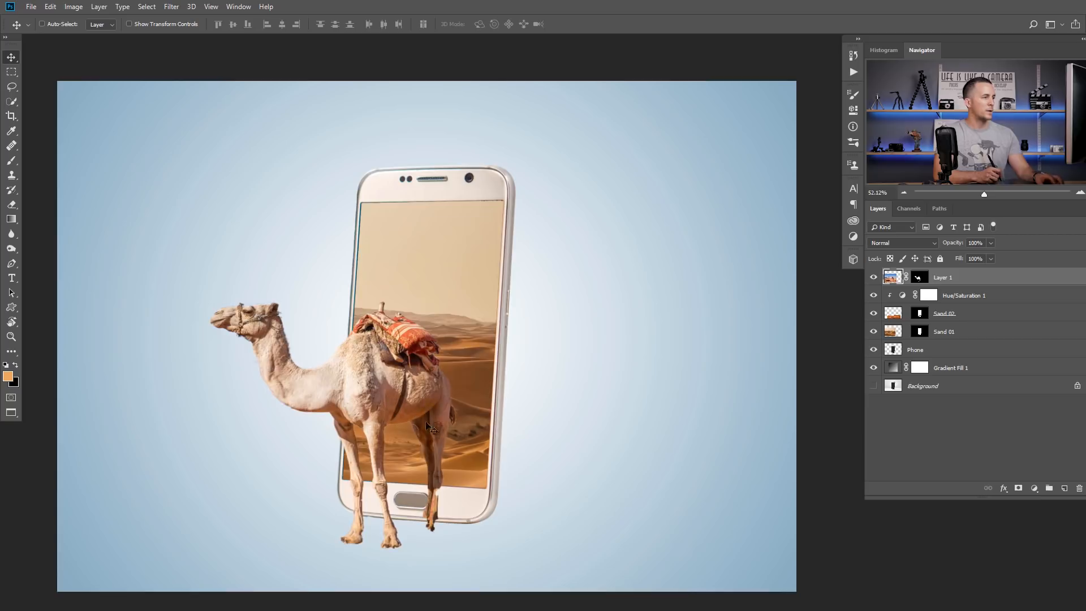
{"action": "left_click_drag", "start_coordinate": [405, 496], "coordinate": [588, 405]}
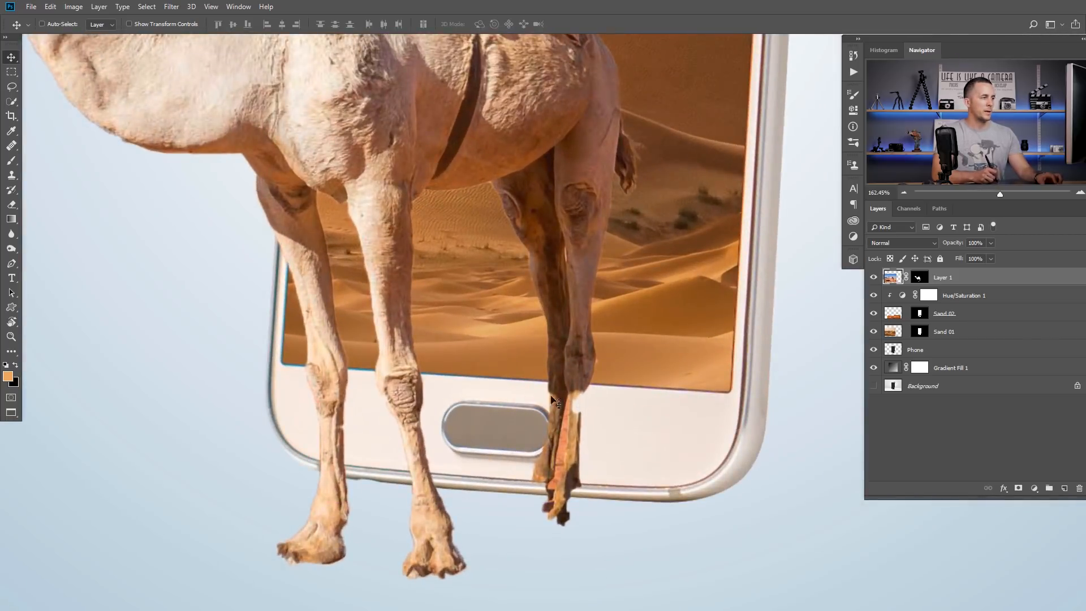
{"action": "left_click_drag", "start_coordinate": [687, 333], "coordinate": [657, 349]}
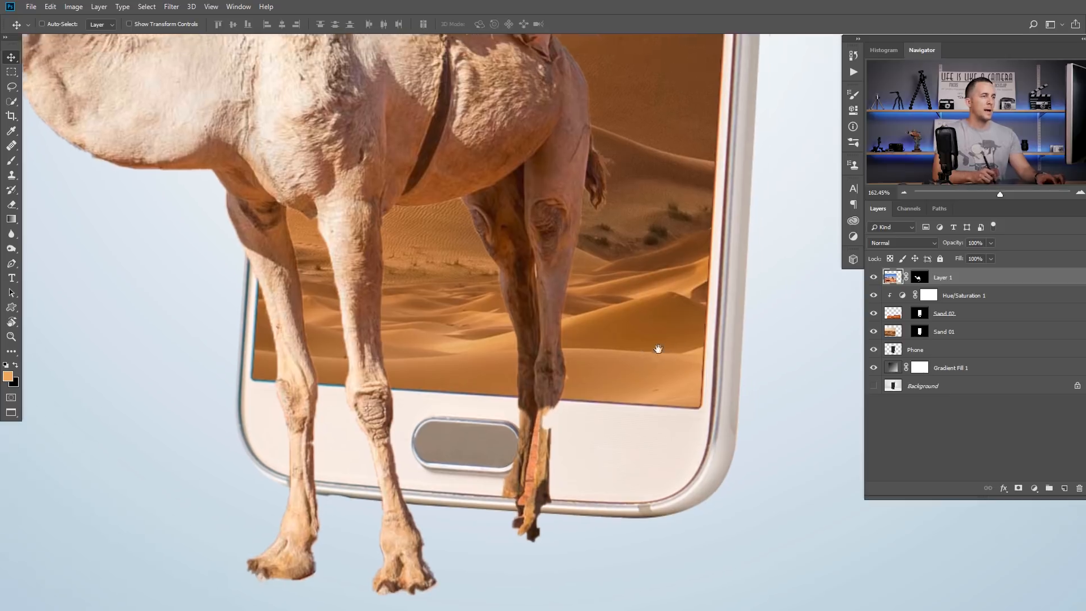
- Load the Sand 02 layer mask as a selection and invert it to cover everything outside the phone screen
{"action": "left_click", "coordinate": [922, 317], "text": "ctrl"}
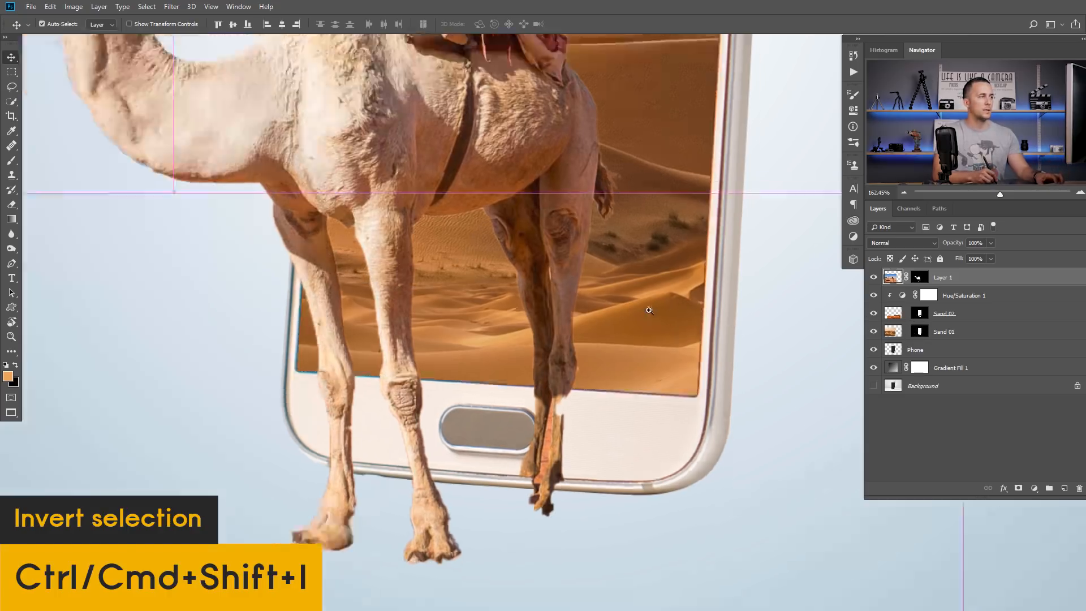
{"action": "left_click_drag", "start_coordinate": [649, 310], "coordinate": [572, 354]}
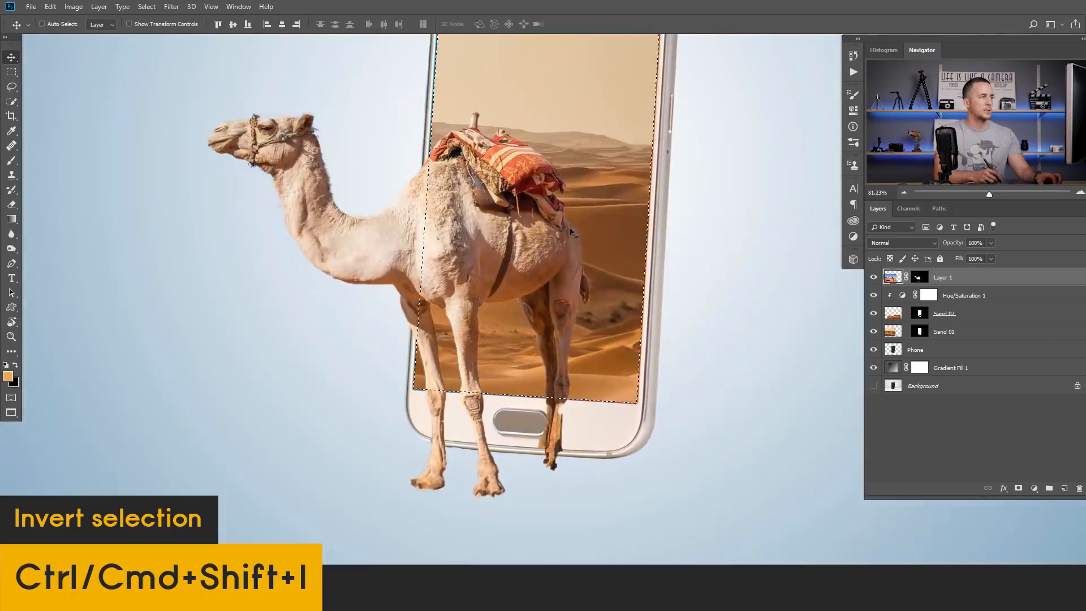
{"action": "left_click_drag", "start_coordinate": [613, 209], "coordinate": [588, 335]}
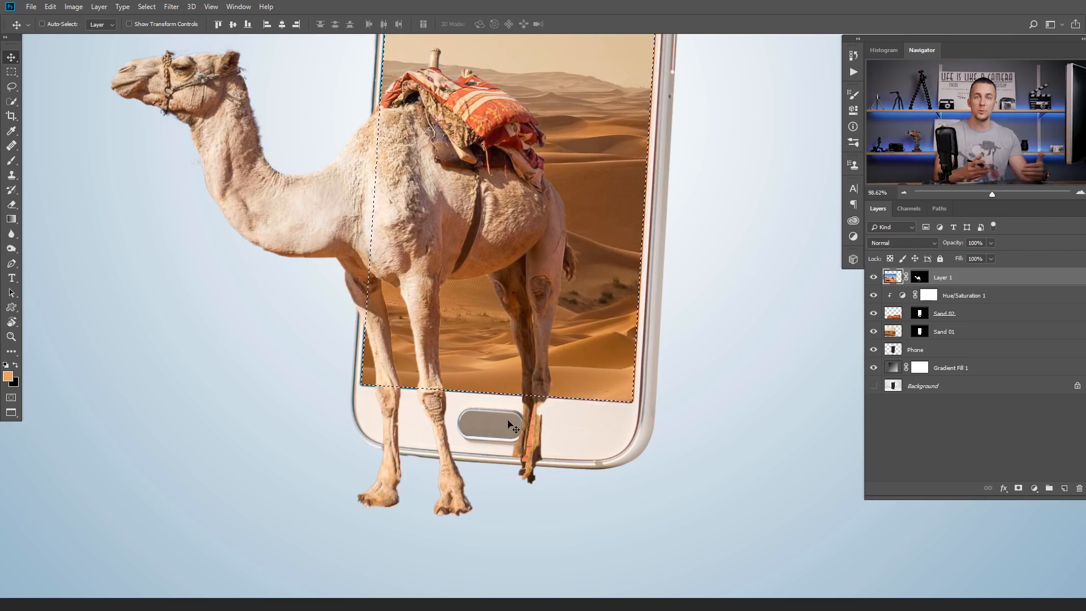
{"action": "key", "text": "ctrl+shift+i"}
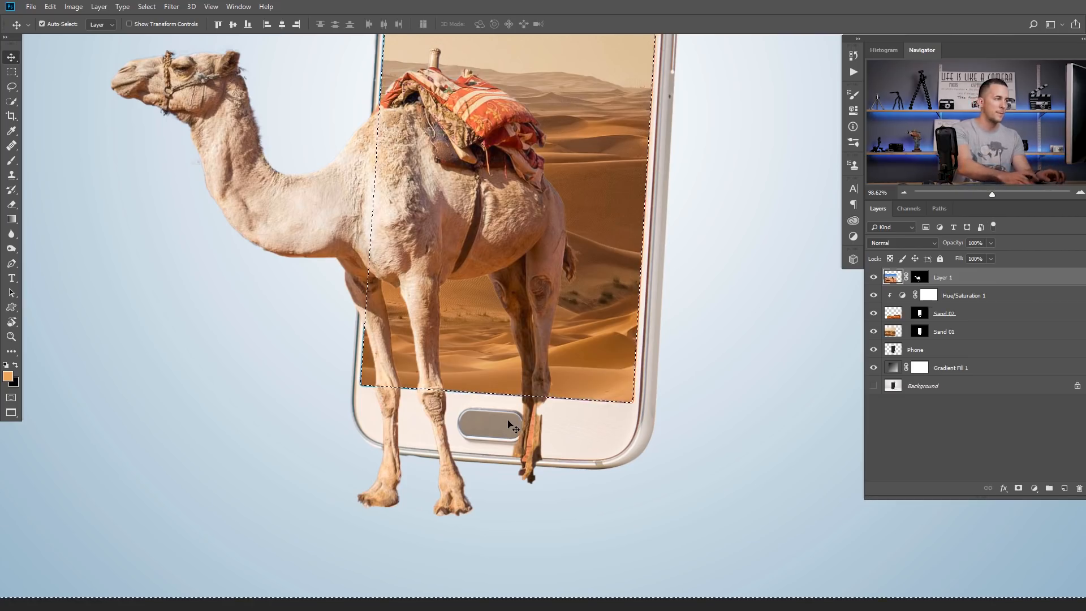
{"action": "scroll", "coordinate": [512, 427], "scroll_direction": "up", "scroll_amount": 3}
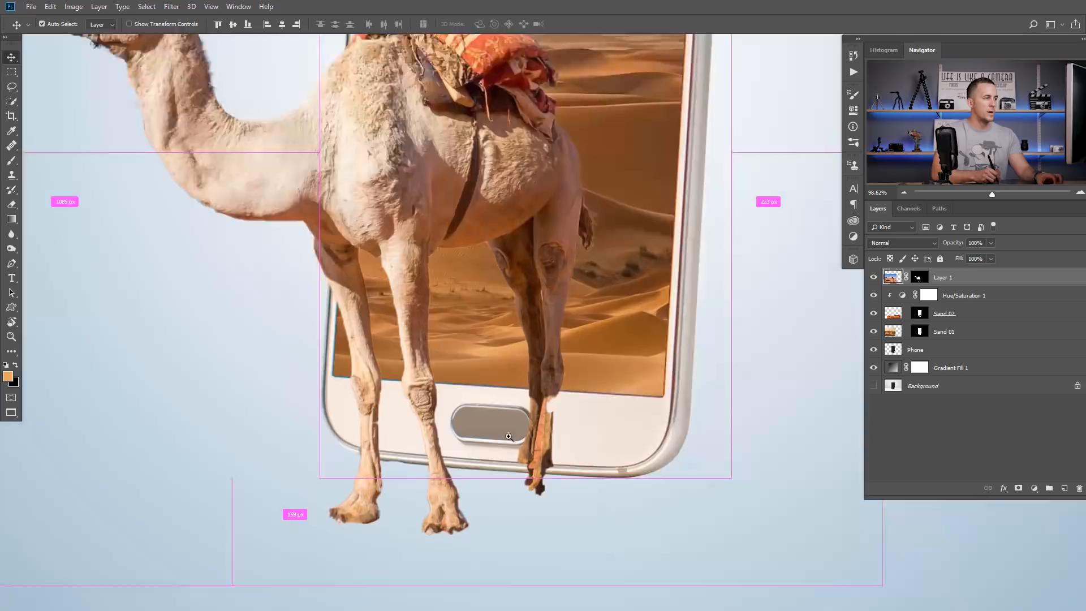
- Rename Layer 1, the camel cutout, to "Camel"
{"action": "left_click", "coordinate": [918, 277]}
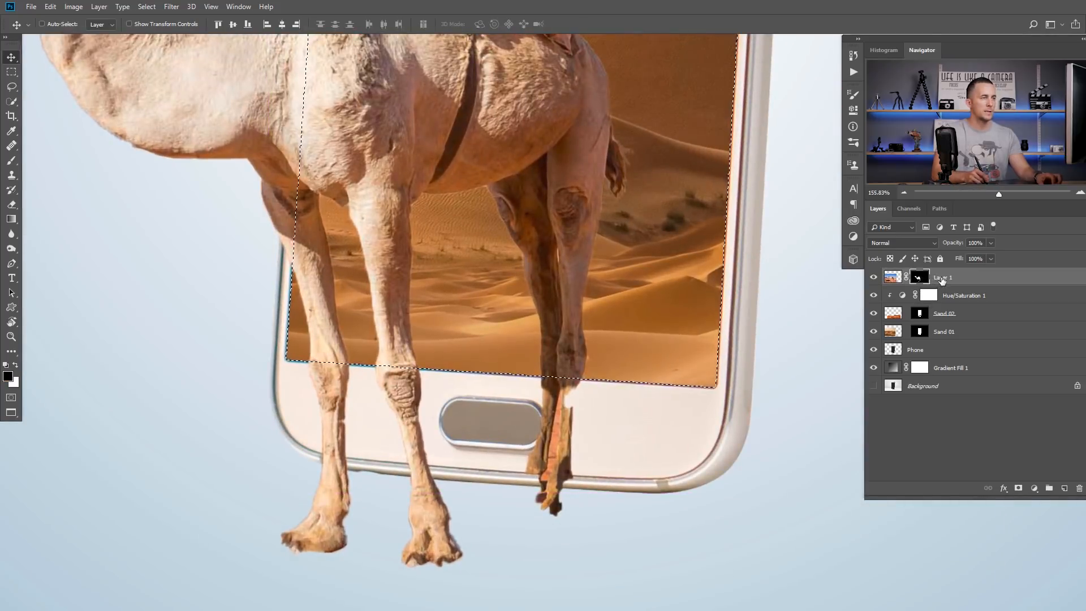
{"action": "double_click", "coordinate": [942, 278]}
{"action": "type", "text": "Camel"}
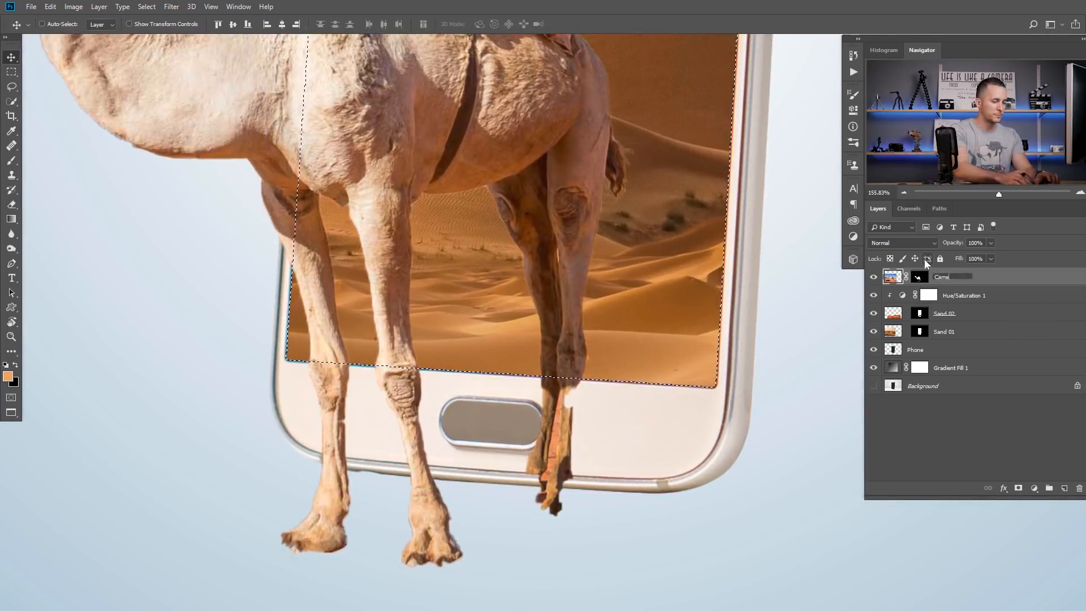
{"action": "key", "text": "Return"}
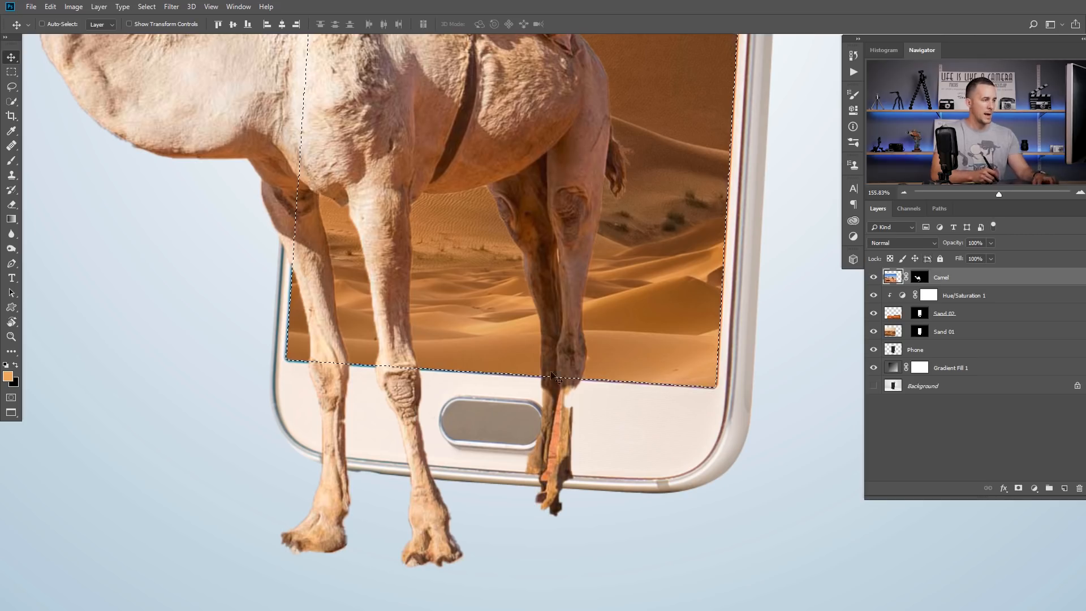
- Paint black on the Camel layer mask with a 25 px brush to hide the hind legs below the phone screen
{"action": "key", "text": "b"}
{"action": "left_click", "coordinate": [917, 278]}
{"action": "mouse_move", "coordinate": [557, 469]}
{"action": "left_mouse_down"}
{"action": "mouse_move", "coordinate": [558, 514]}
{"action": "mouse_move", "coordinate": [573, 468]}
{"action": "mouse_move", "coordinate": [531, 469]}
{"action": "mouse_move", "coordinate": [557, 445]}
{"action": "mouse_move", "coordinate": [537, 418]}
{"action": "mouse_move", "coordinate": [583, 388]}
{"action": "left_mouse_up"}
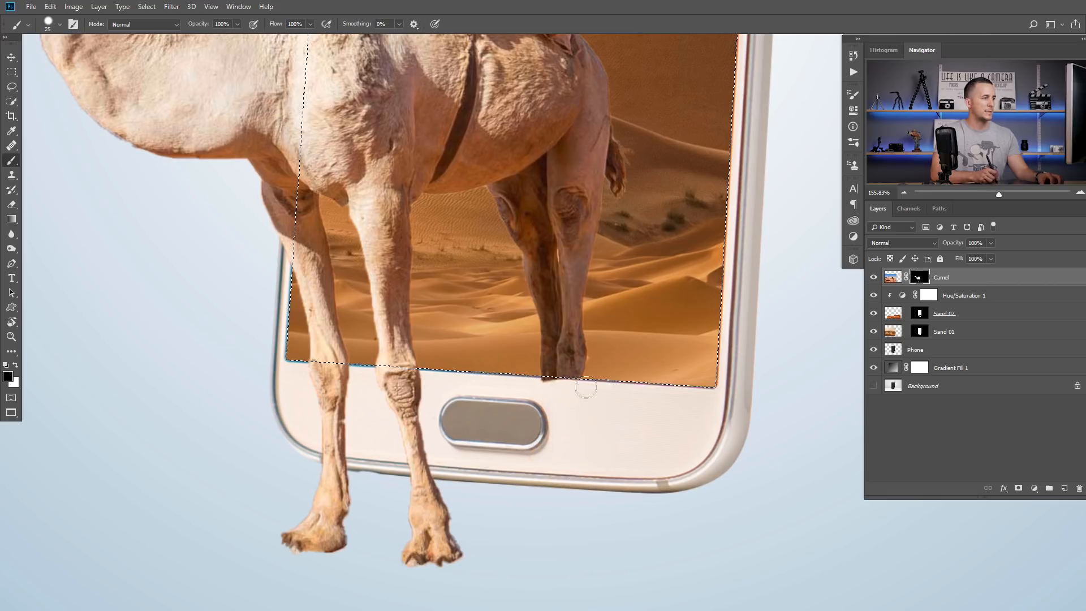
- Deselect the area outside the phone screen
{"action": "key", "text": "ctrl+d"}
{"action": "left_click_drag", "start_coordinate": [588, 442], "coordinate": [584, 384]}
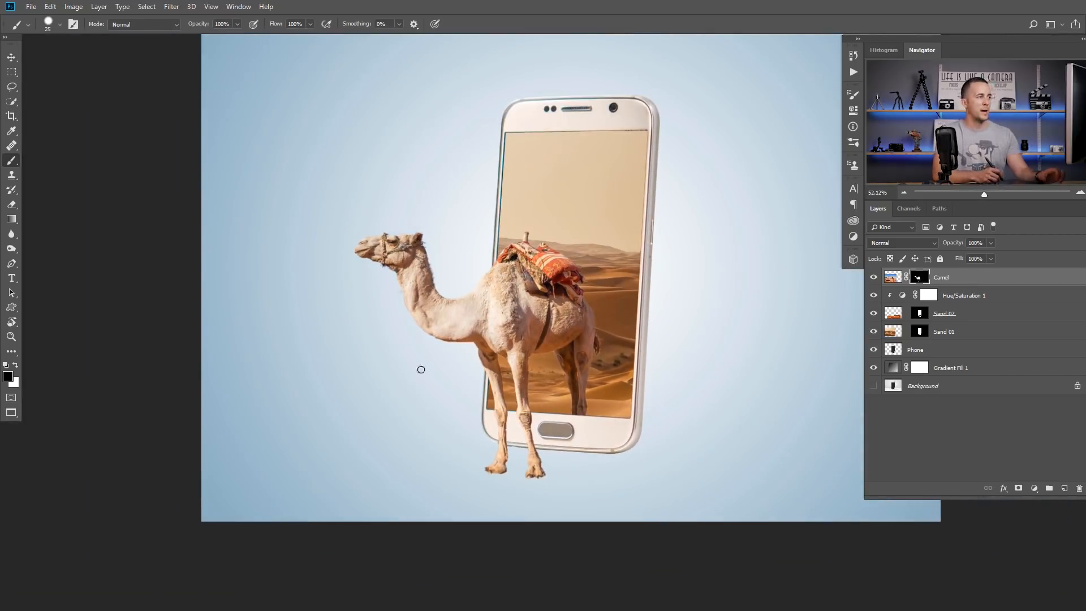
- Paint black on the Camel layer mask with a 10 px brush along the neck edge and hide the loose halter end under the chin
{"action": "left_click_drag", "start_coordinate": [524, 378], "coordinate": [504, 396]}
{"action": "left_click_drag", "start_coordinate": [372, 341], "coordinate": [451, 347]}
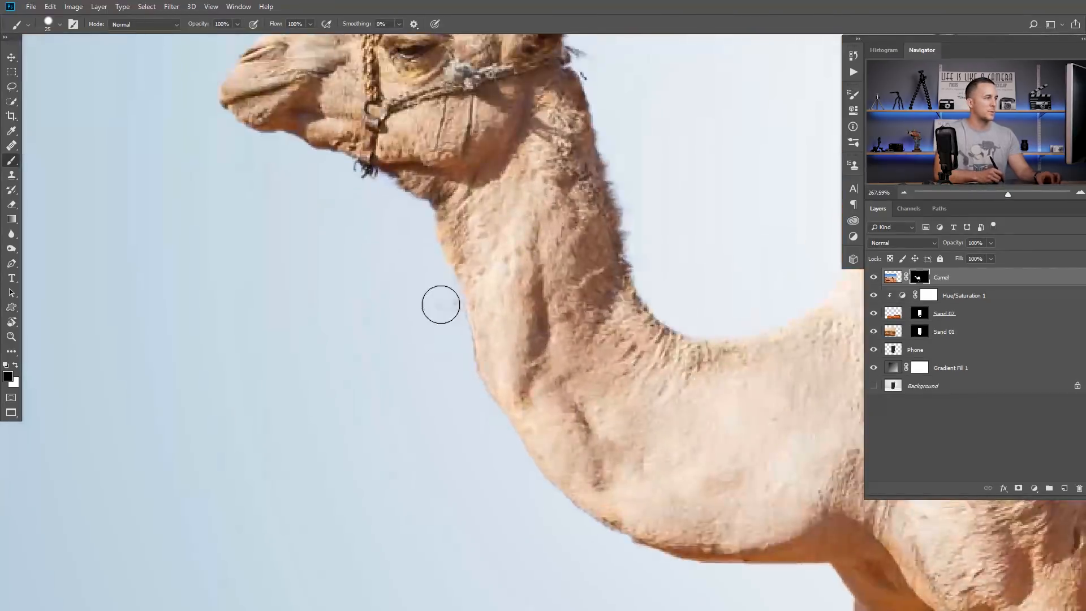
{"action": "key", "text": "bracketleft"}
{"action": "key", "text": "bracketleft"}
{"action": "key", "text": "bracketleft"}
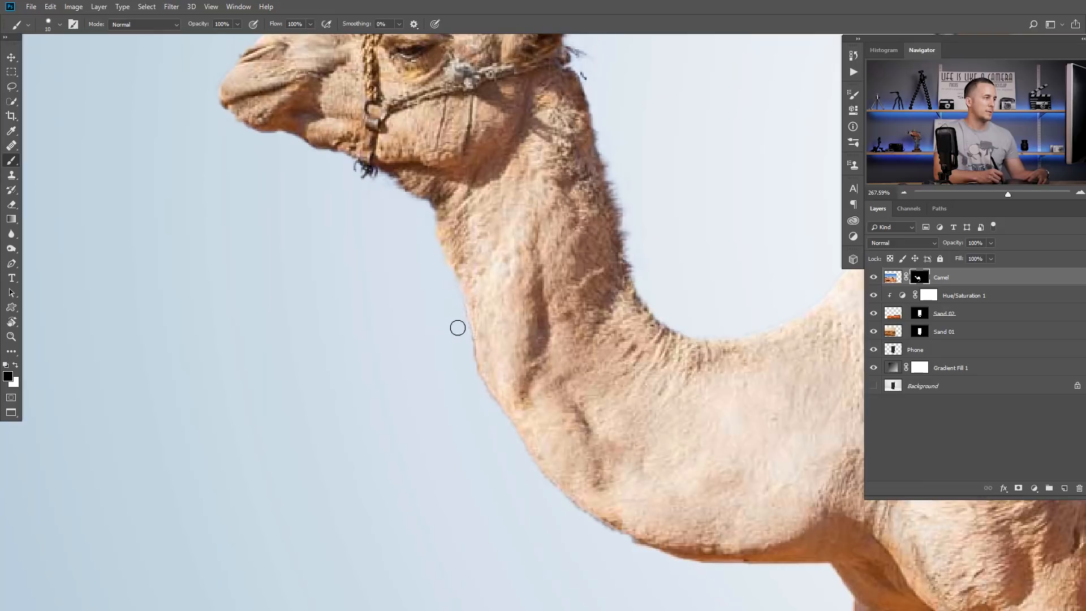
{"action": "right_click", "coordinate": [449, 294]}
{"action": "key", "text": "Escape"}
{"action": "key", "text": "x"}
{"action": "key", "text": "x"}
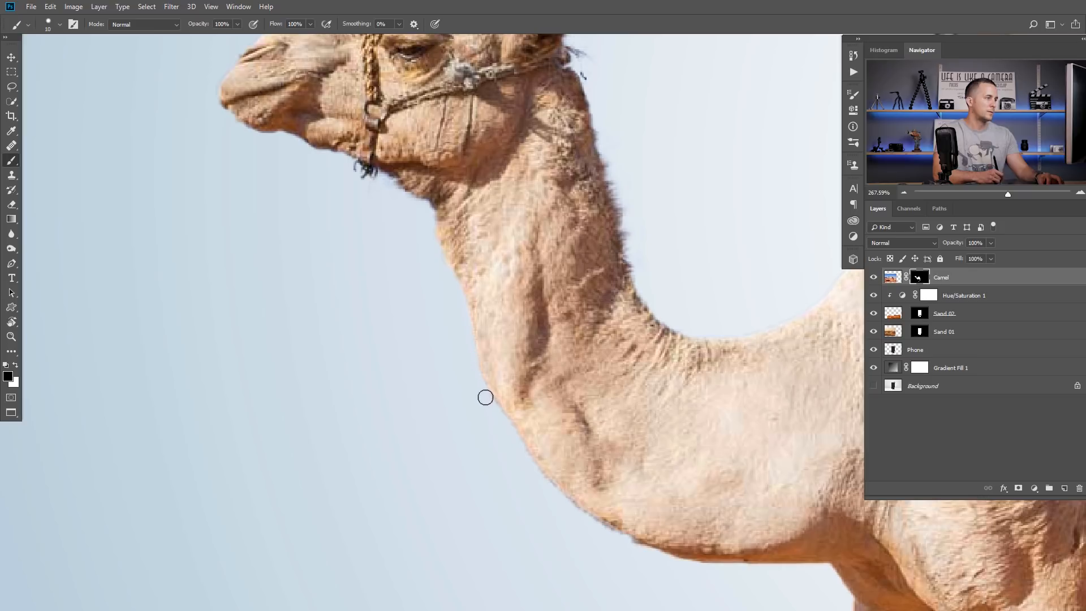
{"action": "scroll", "coordinate": [566, 237], "scroll_direction": "up", "scroll_amount": 3}
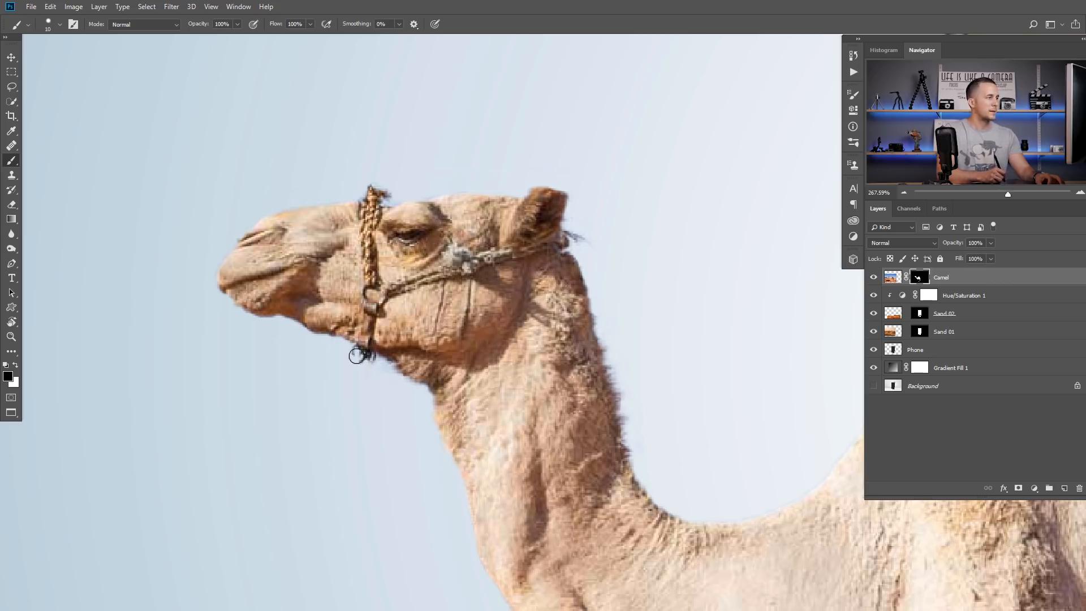
{"action": "left_click_drag", "start_coordinate": [353, 355], "coordinate": [371, 361]}
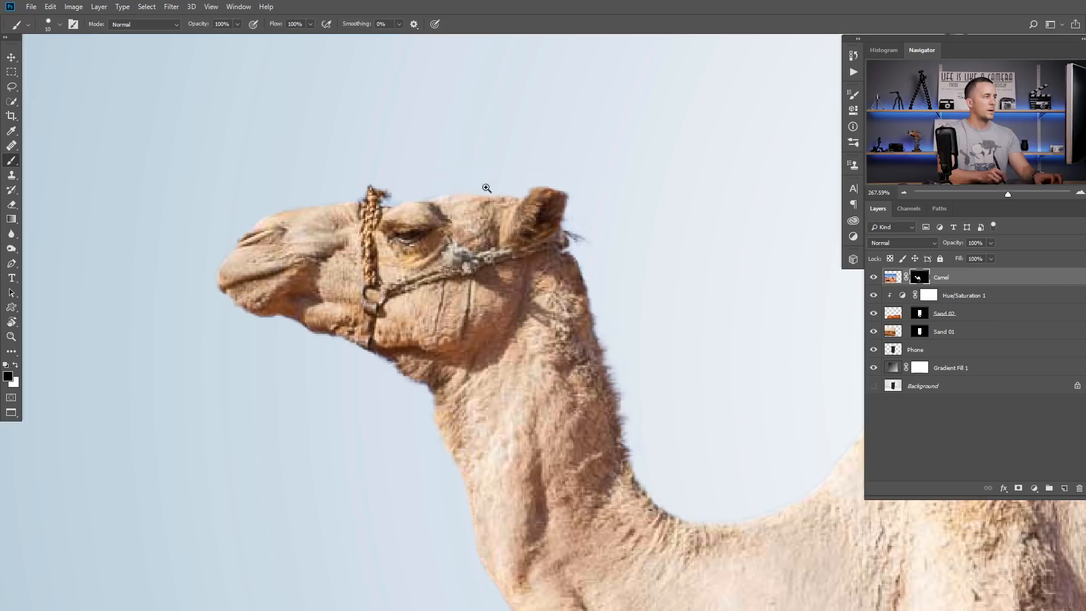
- Add a new layer above the Camel layer and open the Tree render filter for it
{"action": "scroll", "coordinate": [508, 202], "scroll_direction": "down", "scroll_amount": 10}
{"action": "left_click_drag", "start_coordinate": [633, 225], "coordinate": [474, 294]}
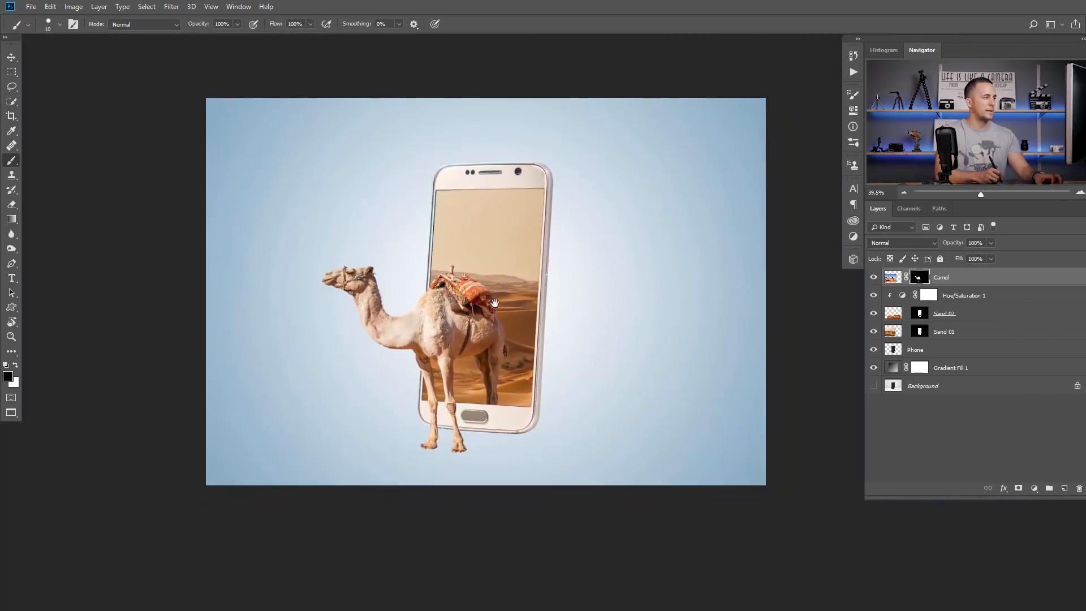
{"action": "left_click_drag", "start_coordinate": [543, 321], "coordinate": [487, 329]}
{"action": "left_click_drag", "start_coordinate": [406, 336], "coordinate": [453, 323]}
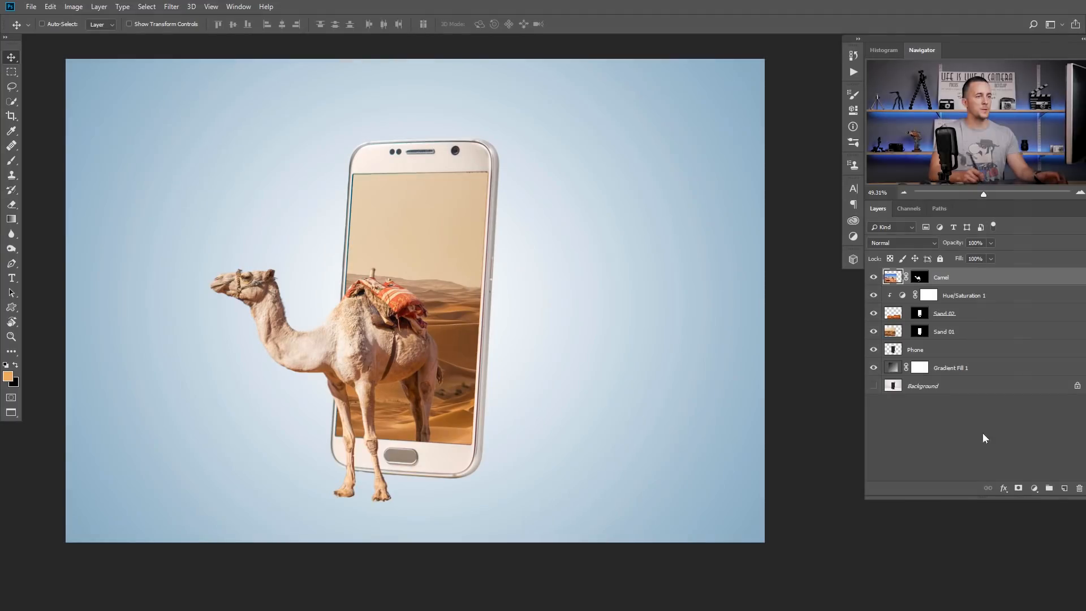
{"action": "left_click", "coordinate": [1064, 488]}
{"action": "left_click", "coordinate": [171, 7]}
{"action": "mouse_move", "coordinate": [230, 188]}
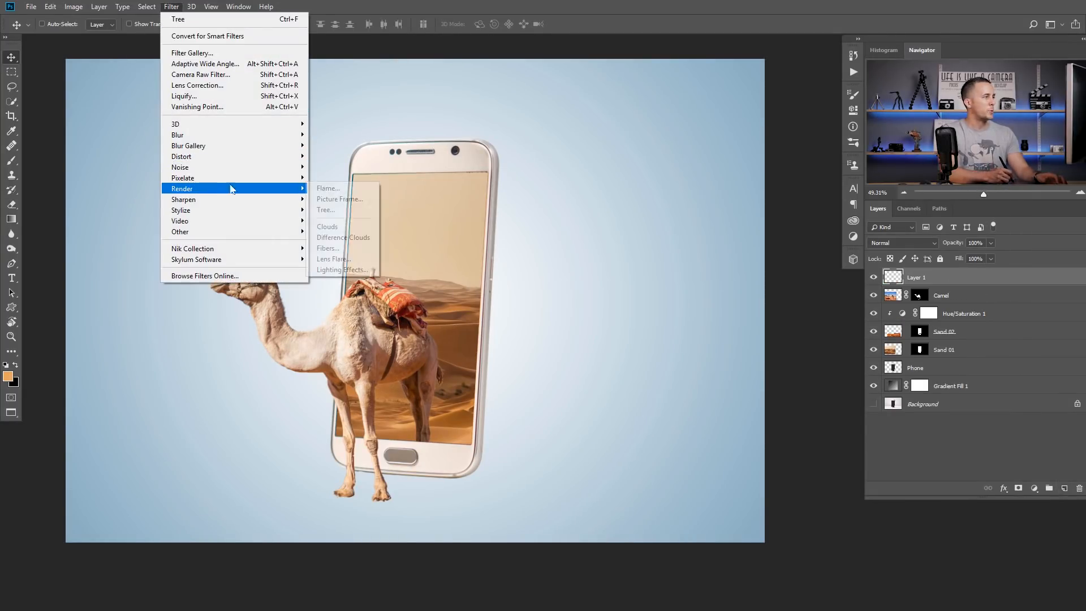
{"action": "left_click", "coordinate": [327, 211]}
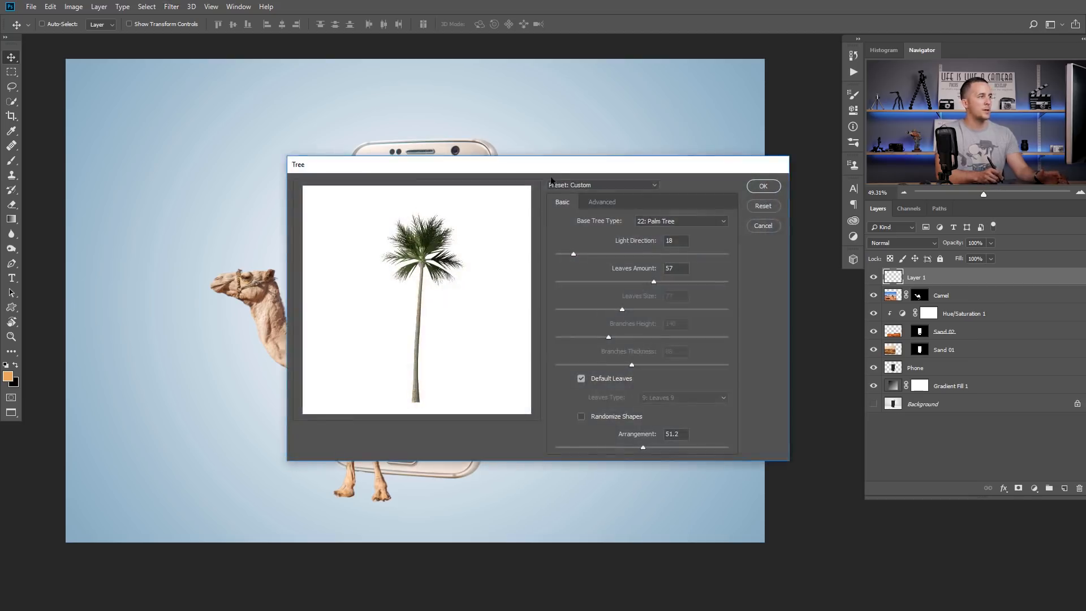
- Try the Pine Tree 2 and Oak Tree base types in the Tree filter
{"action": "left_click", "coordinate": [604, 210]}
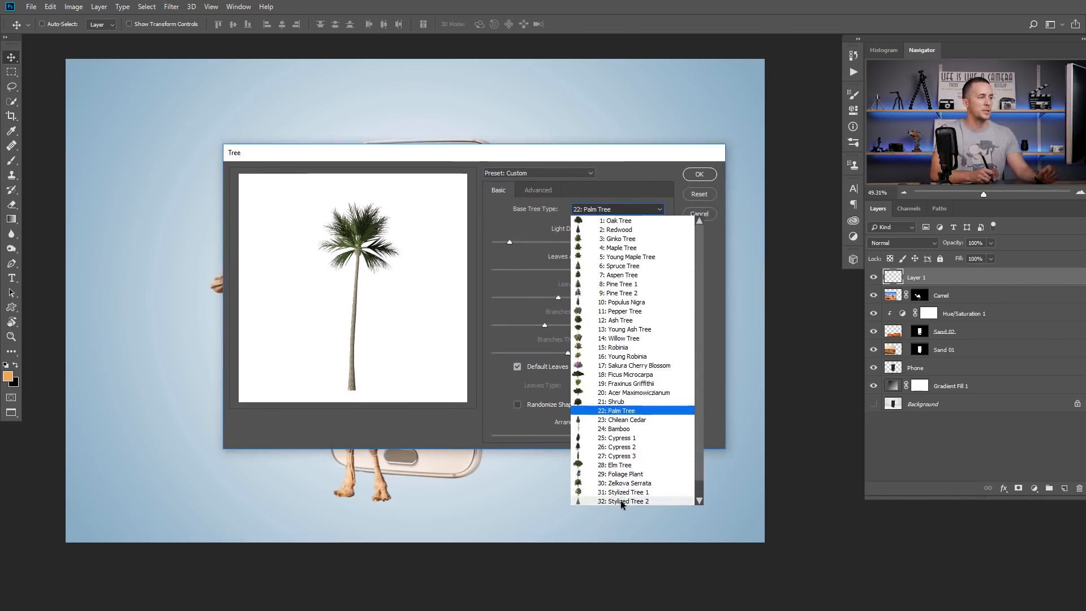
{"action": "left_click", "coordinate": [619, 294]}
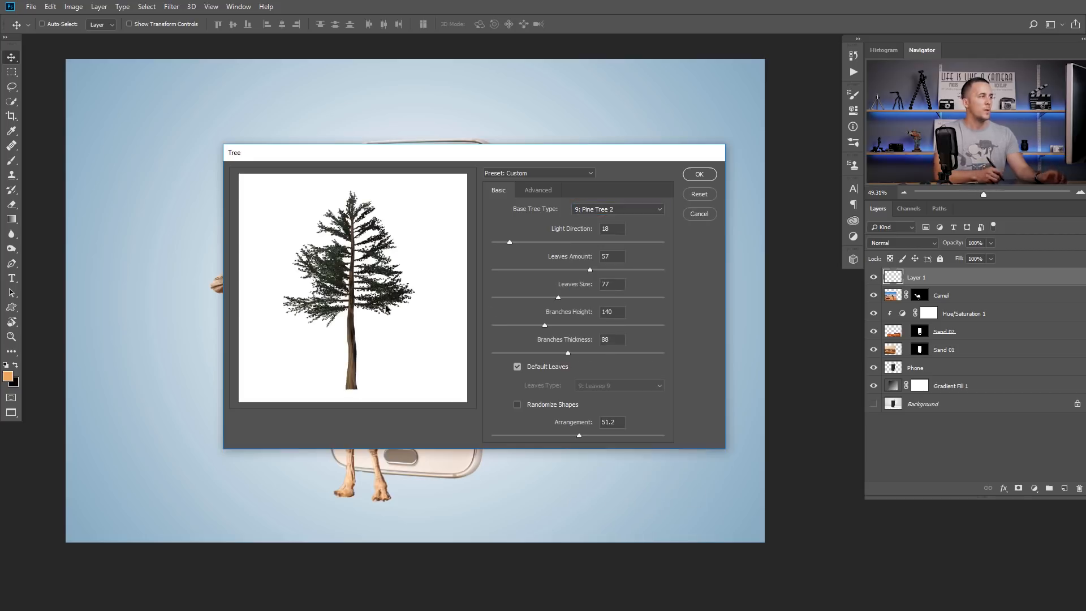
{"action": "left_click", "coordinate": [594, 209]}
{"action": "left_click", "coordinate": [604, 226]}
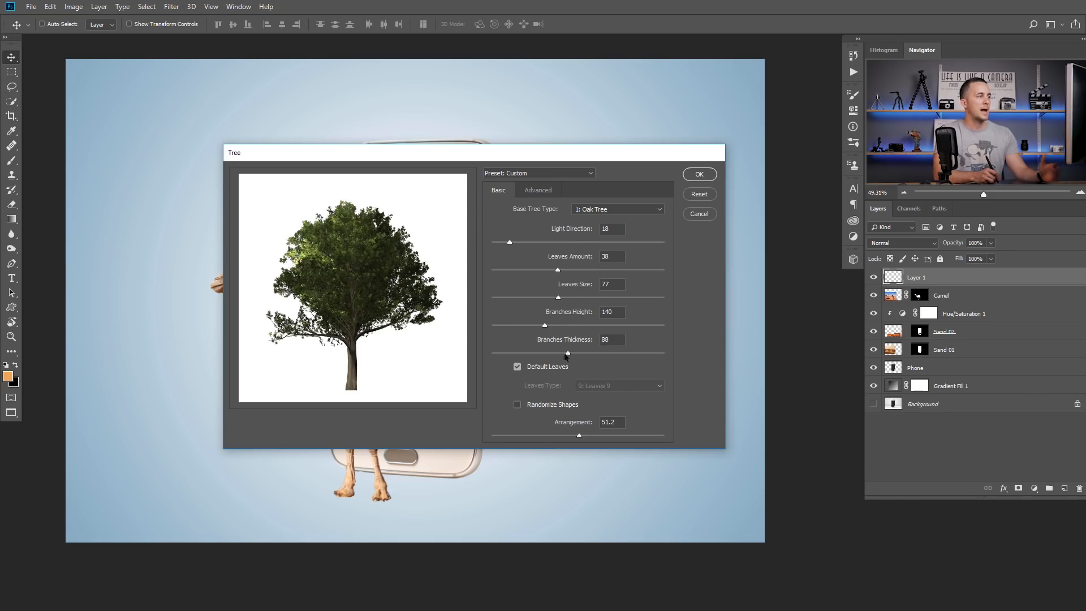
- Render a Palm Tree with light direction 20, leaves amount 40 and arrangement 25.6, and move it over the phone's left edge
{"action": "left_click", "coordinate": [617, 209]}
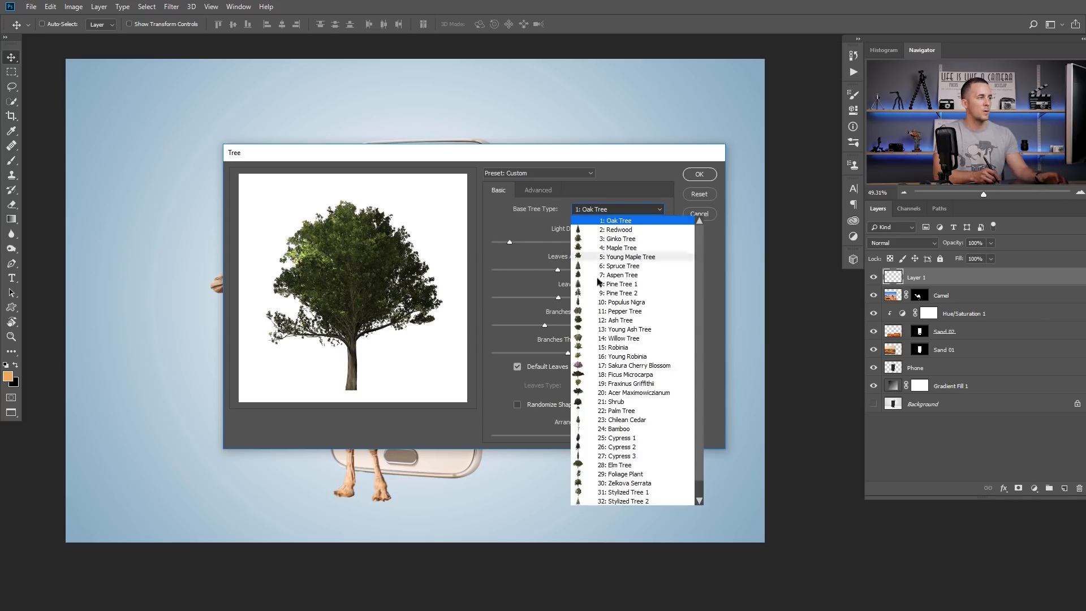
{"action": "left_click", "coordinate": [622, 411]}
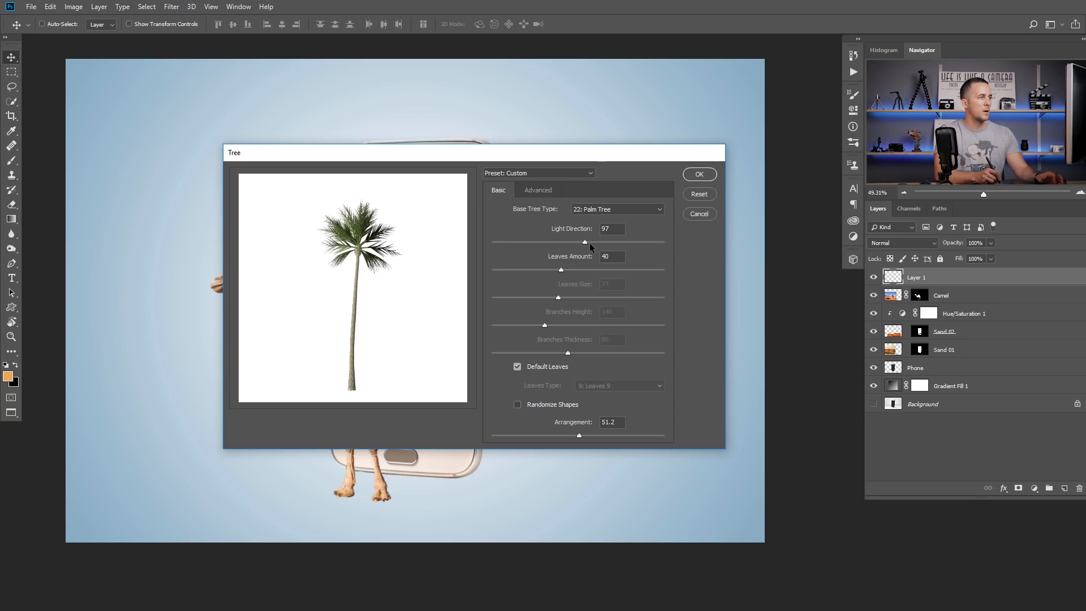
{"action": "left_click_drag", "start_coordinate": [615, 242], "coordinate": [513, 244]}
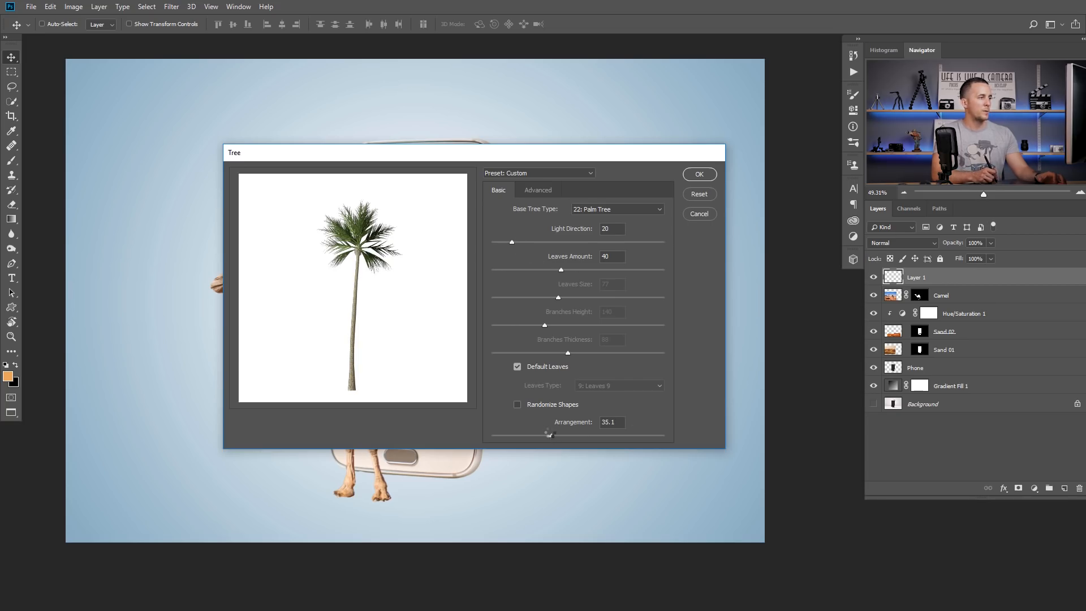
{"action": "left_click_drag", "start_coordinate": [543, 435], "coordinate": [528, 435]}
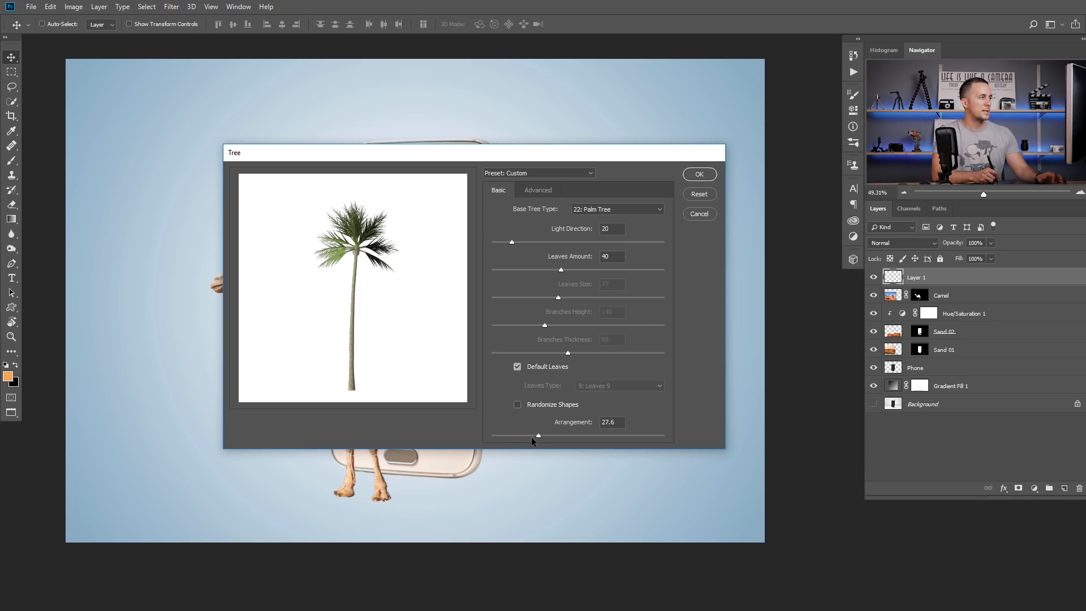
{"action": "left_click", "coordinate": [703, 175]}
{"action": "left_click_drag", "start_coordinate": [426, 447], "coordinate": [349, 418]}
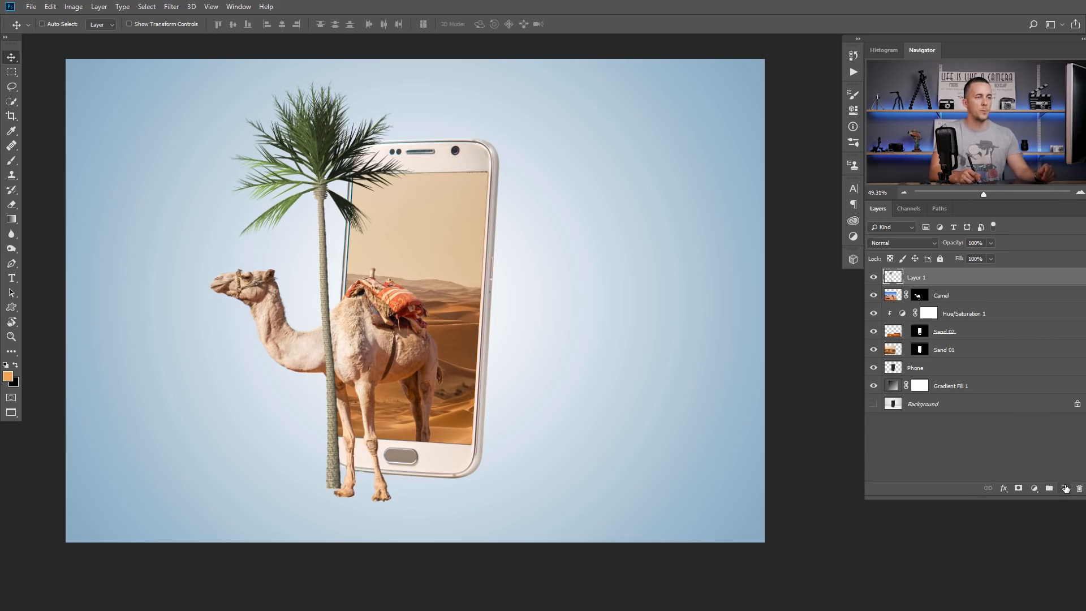
- Render a second palm tree with arrangement 82.6 on another new layer and move it over the phone's right edge
{"action": "left_click", "coordinate": [1065, 488]}
{"action": "left_click", "coordinate": [171, 6]}
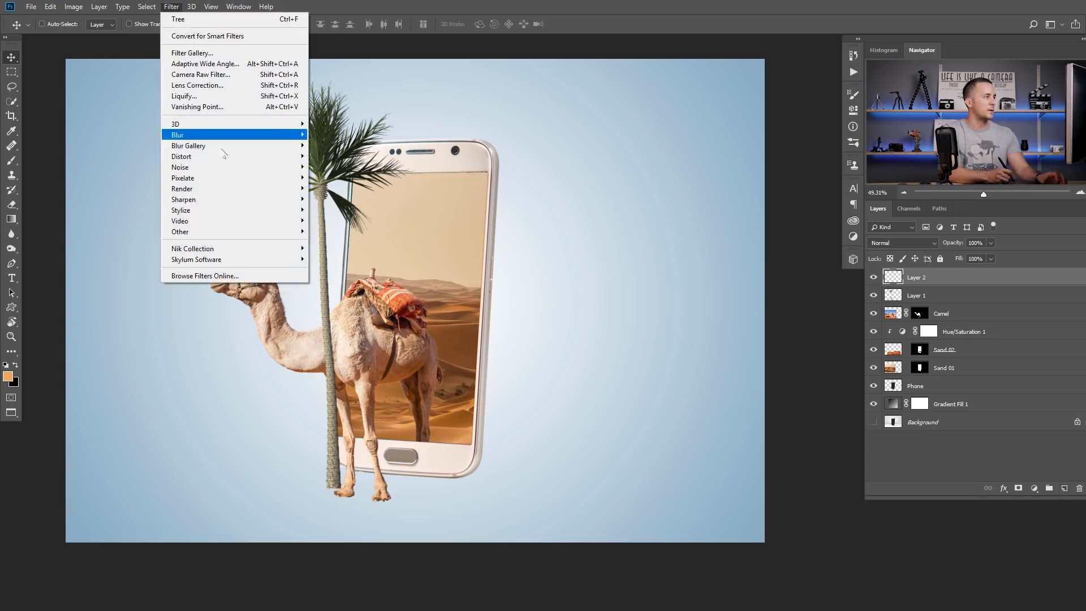
{"action": "mouse_move", "coordinate": [271, 188]}
{"action": "left_click", "coordinate": [334, 210]}
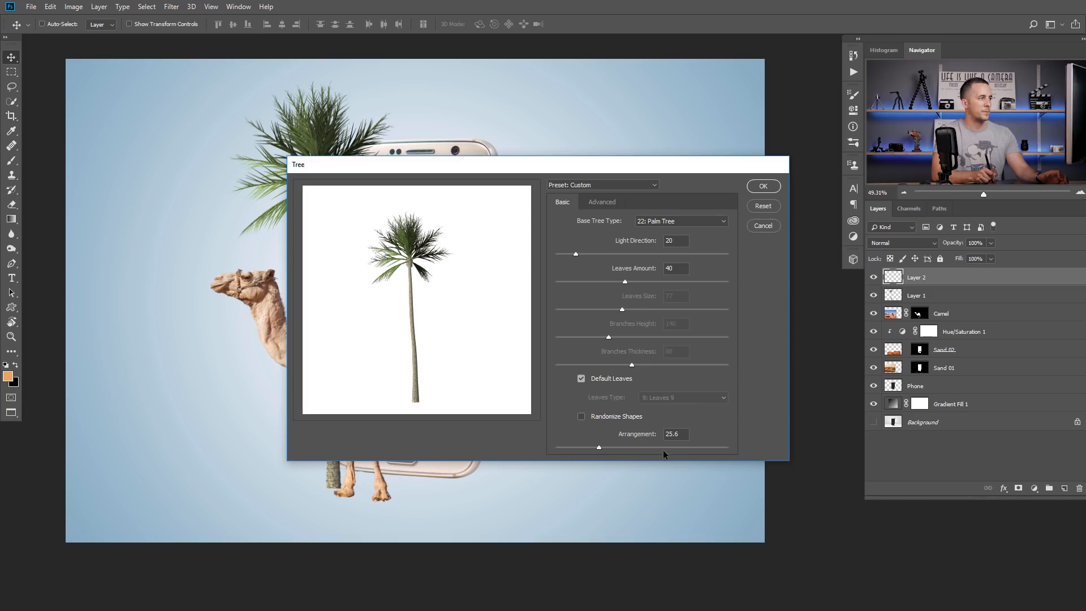
{"action": "left_click", "coordinate": [665, 447]}
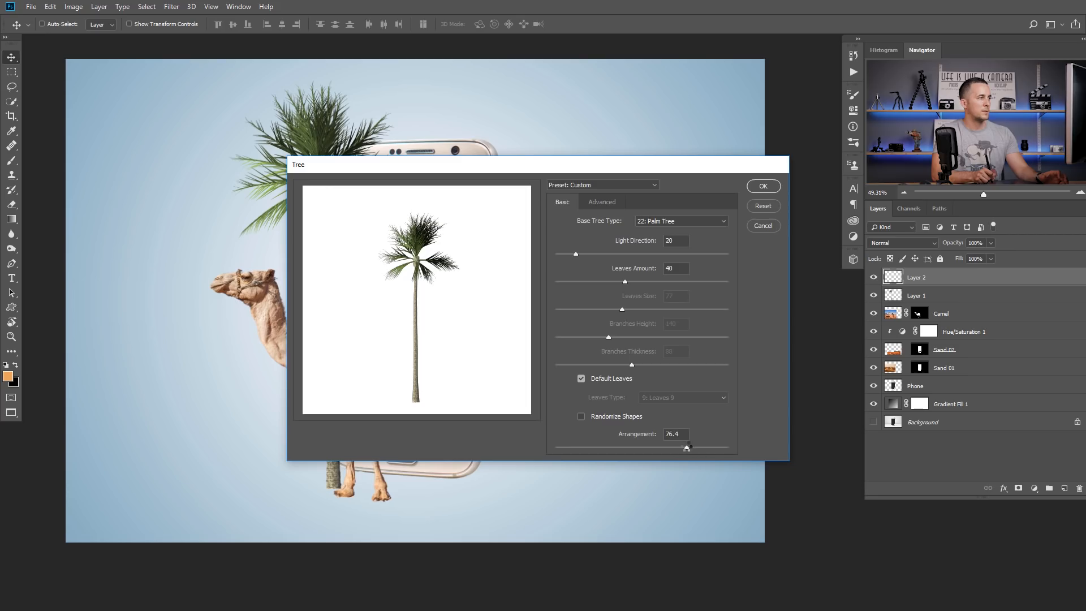
{"action": "left_click_drag", "start_coordinate": [688, 447], "coordinate": [683, 447]}
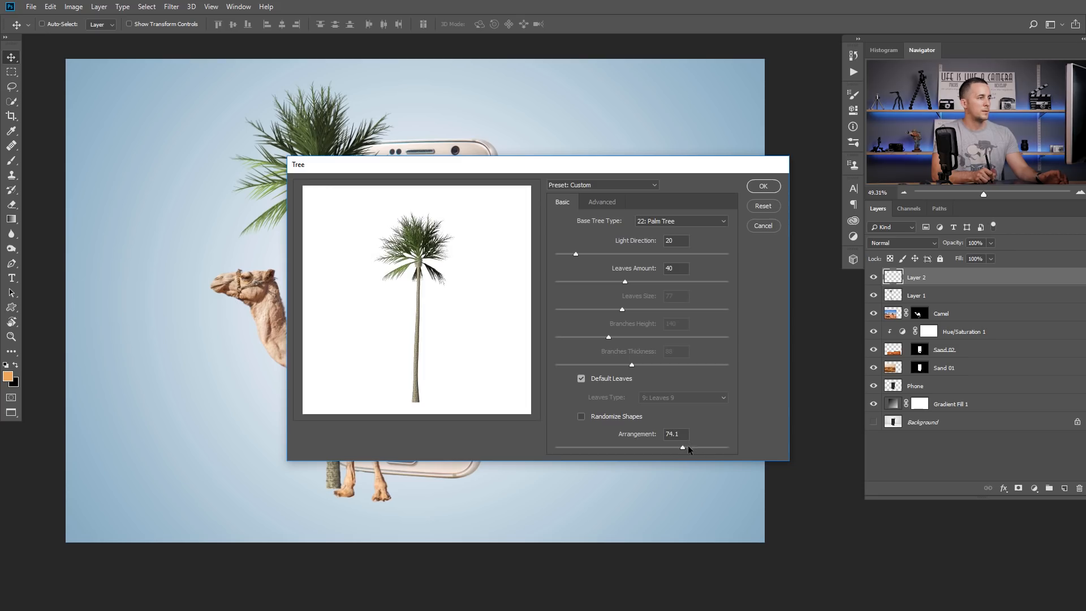
{"action": "left_click", "coordinate": [688, 447]}
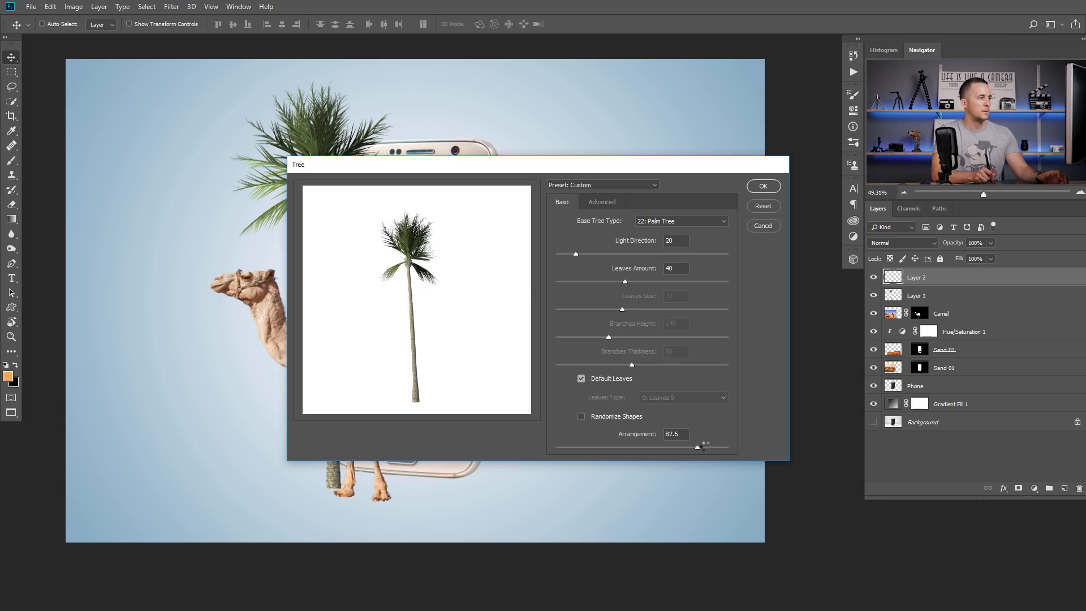
{"action": "left_click", "coordinate": [766, 186]}
{"action": "left_click_drag", "start_coordinate": [413, 390], "coordinate": [464, 364]}
{"action": "left_click_drag", "start_coordinate": [622, 346], "coordinate": [615, 373]}
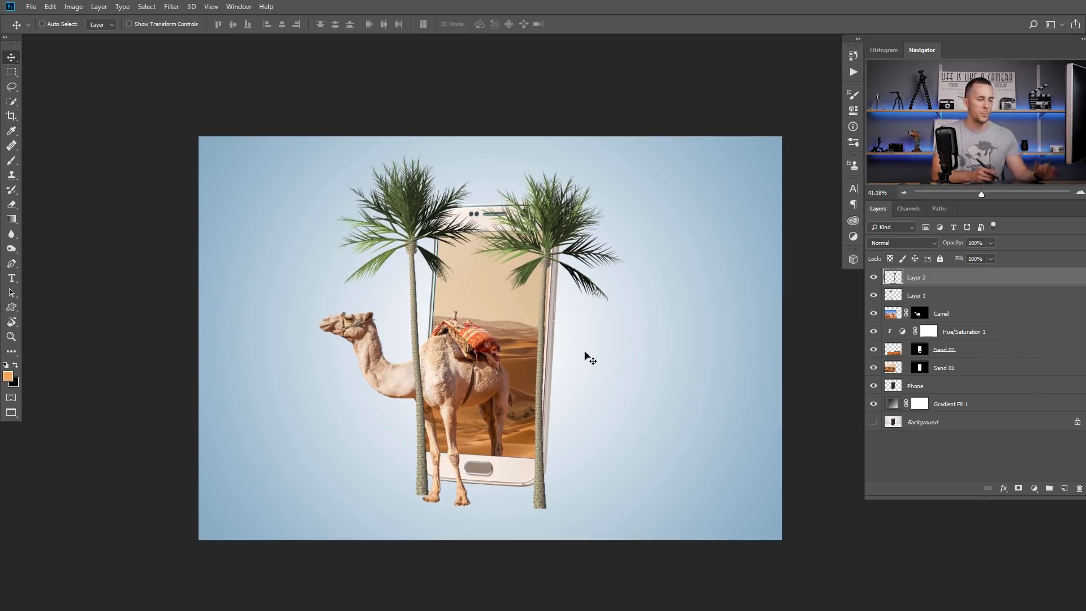
- Crop the canvas to a 16:9 ratio, extending it to the left so the phone sits right of centre
{"action": "key", "text": "c"}
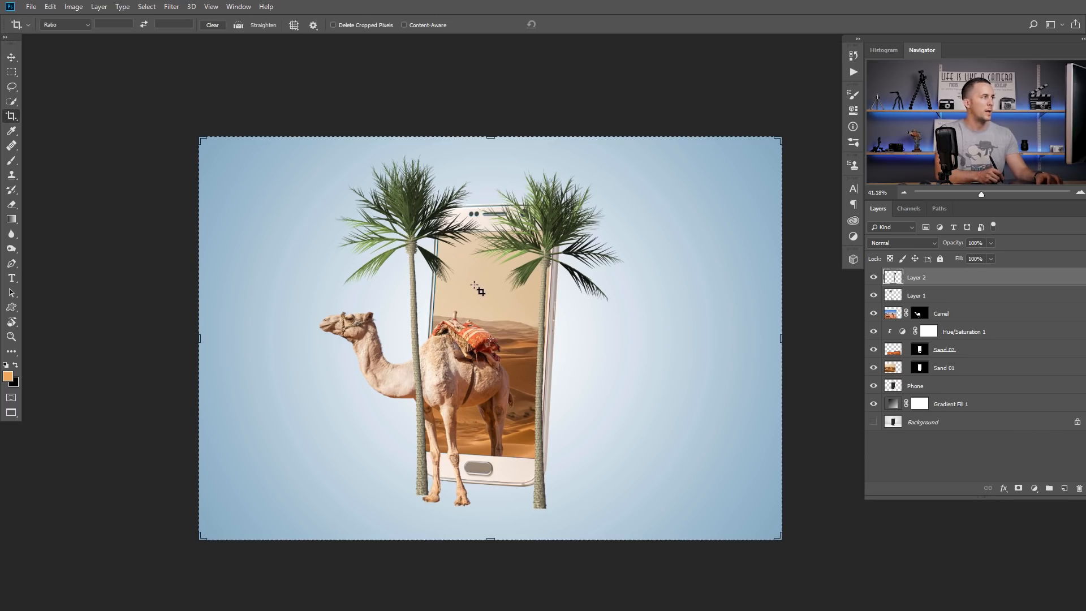
{"action": "left_click", "coordinate": [79, 25]}
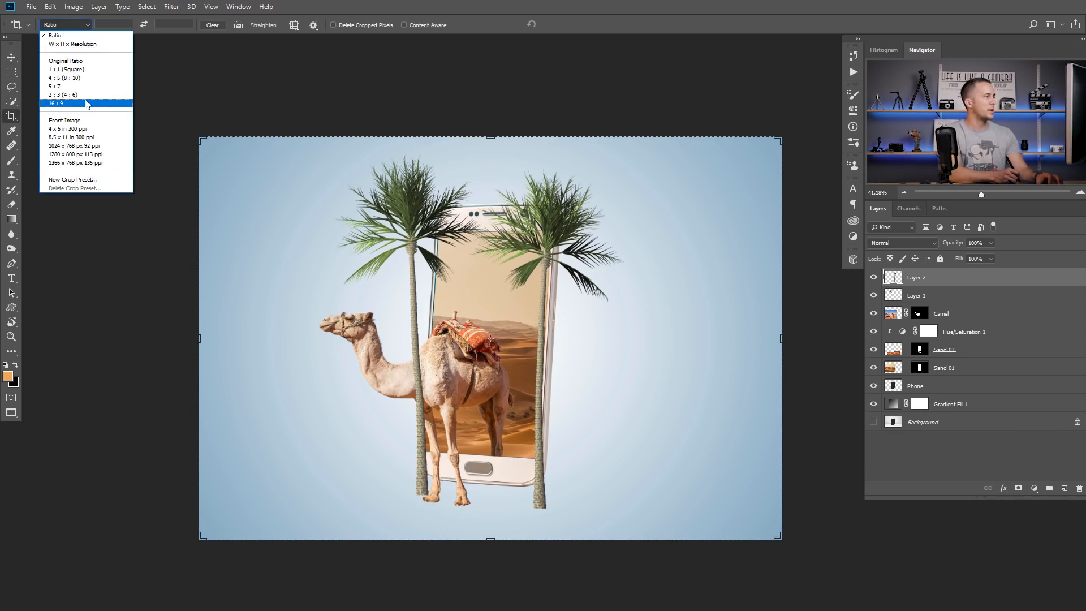
{"action": "left_click", "coordinate": [56, 103]}
{"action": "left_click_drag", "start_coordinate": [199, 174], "coordinate": [146, 146]}
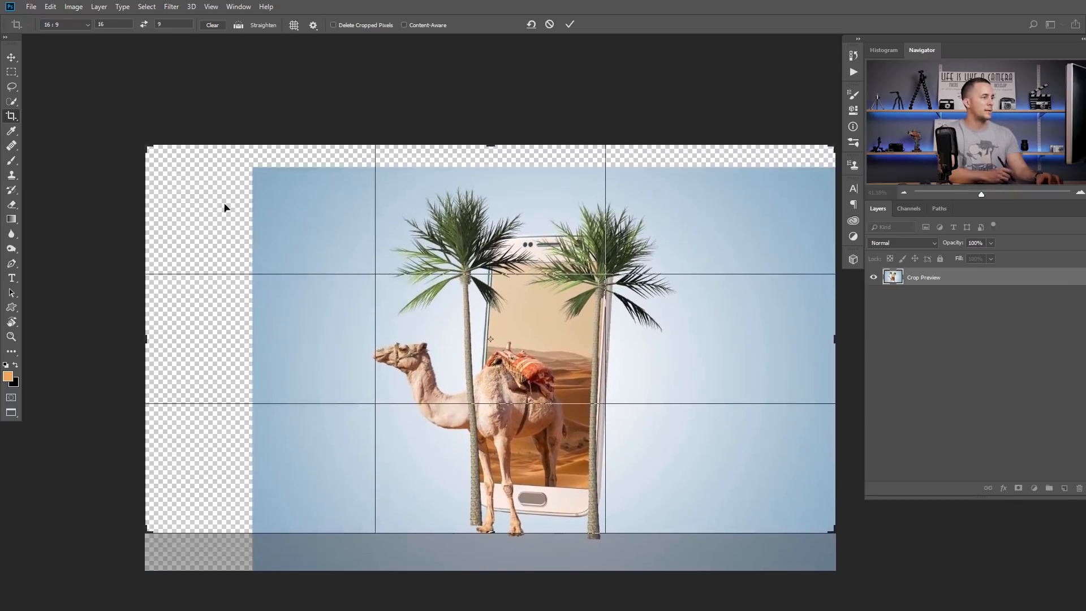
{"action": "left_click_drag", "start_coordinate": [486, 307], "coordinate": [581, 308]}
{"action": "left_click", "coordinate": [571, 25]}
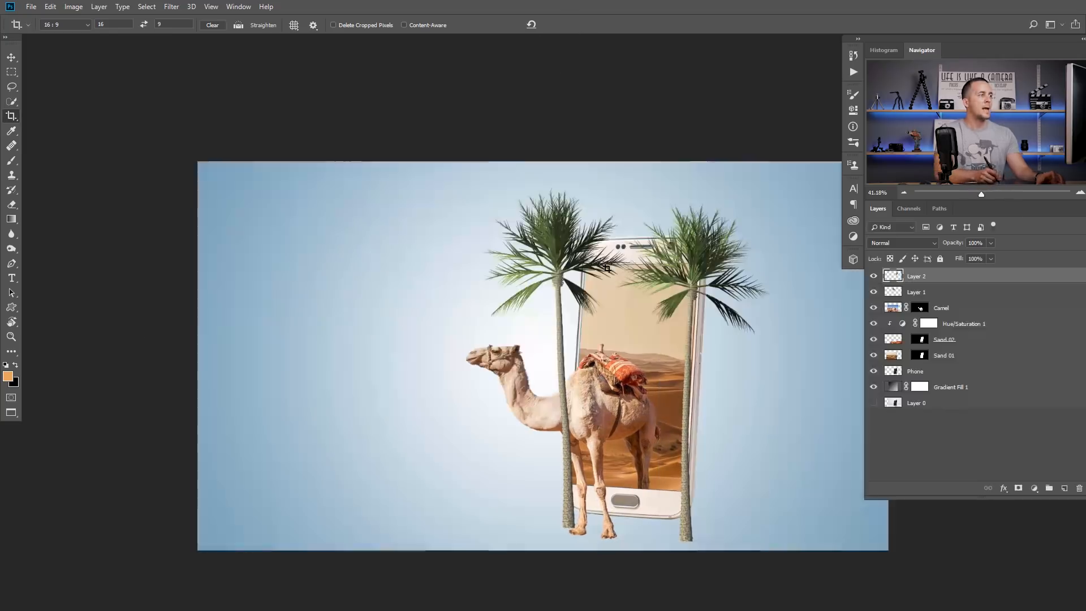
{"action": "left_click", "coordinate": [873, 387]}
{"action": "left_click", "coordinate": [874, 388]}
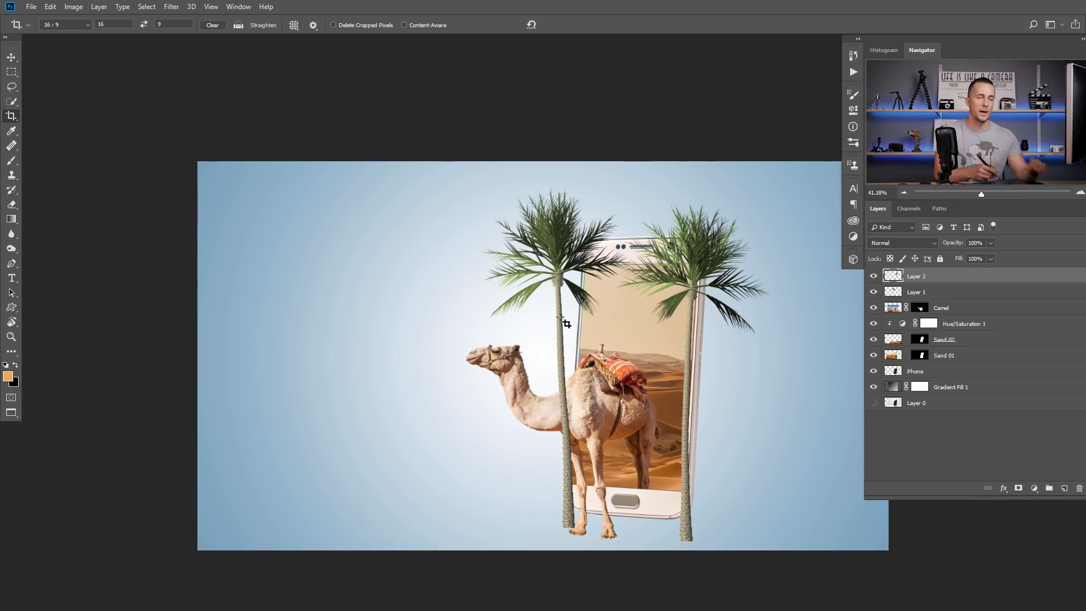
- Extend the 16:9 canvas further at its top and left sides to give the composition more space
{"action": "scroll", "coordinate": [559, 341], "scroll_direction": "down", "scroll_amount": 1}
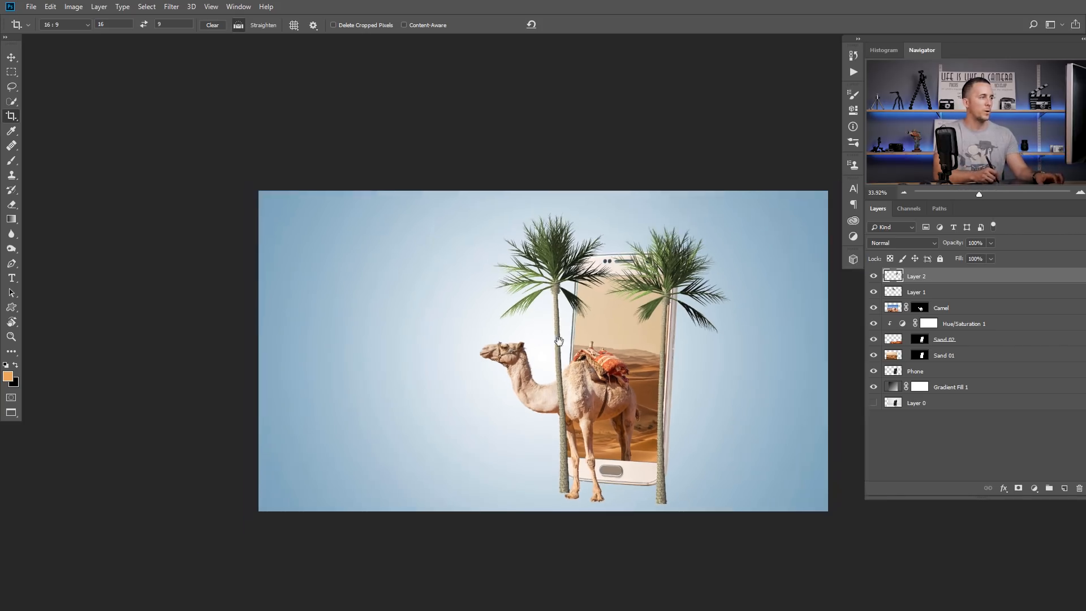
{"action": "scroll", "coordinate": [559, 341], "scroll_direction": "up", "scroll_amount": 1}
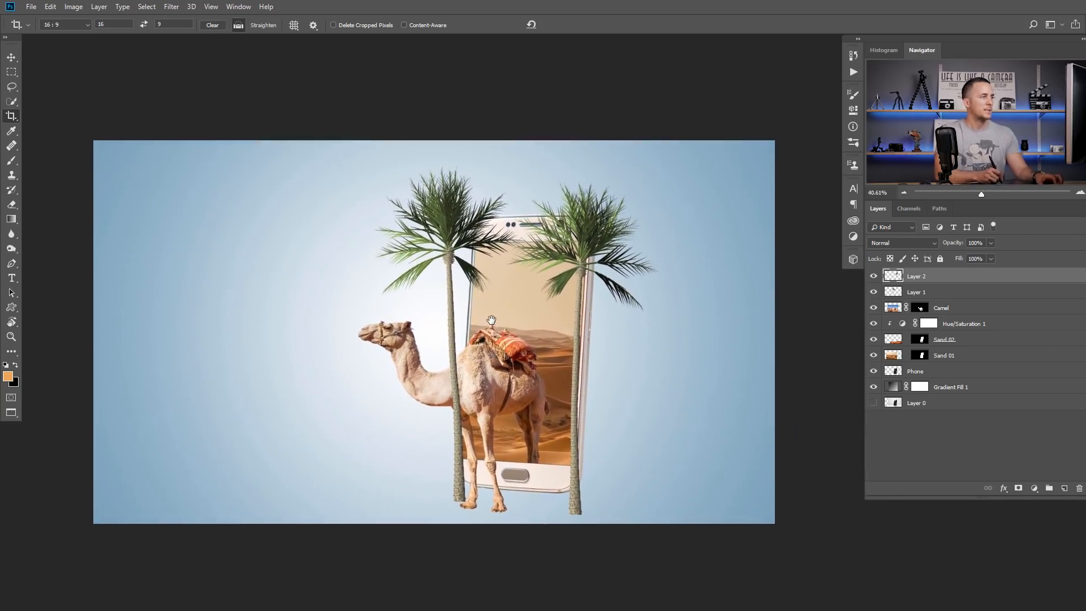
{"action": "left_click", "coordinate": [440, 297]}
{"action": "left_click_drag", "start_coordinate": [95, 140], "coordinate": [54, 80]}
{"action": "key", "text": "Return"}
{"action": "left_click_drag", "start_coordinate": [562, 323], "coordinate": [536, 316]}
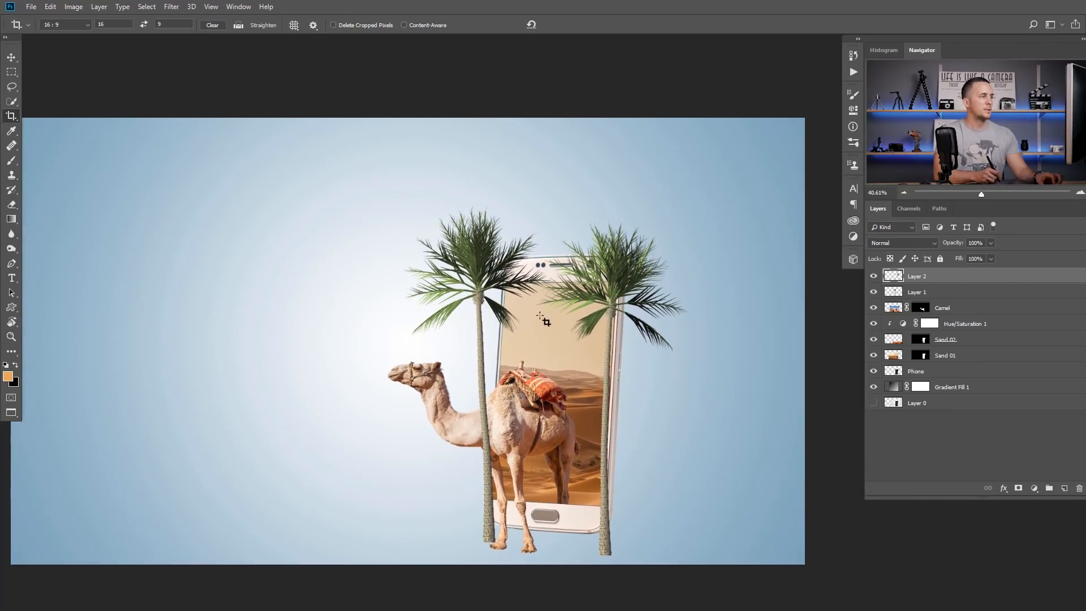
- Rename Layer 1, the left palm tree, to "Palm 01"
{"action": "key", "text": "v"}
{"action": "left_click", "coordinate": [488, 353], "text": "ctrl"}
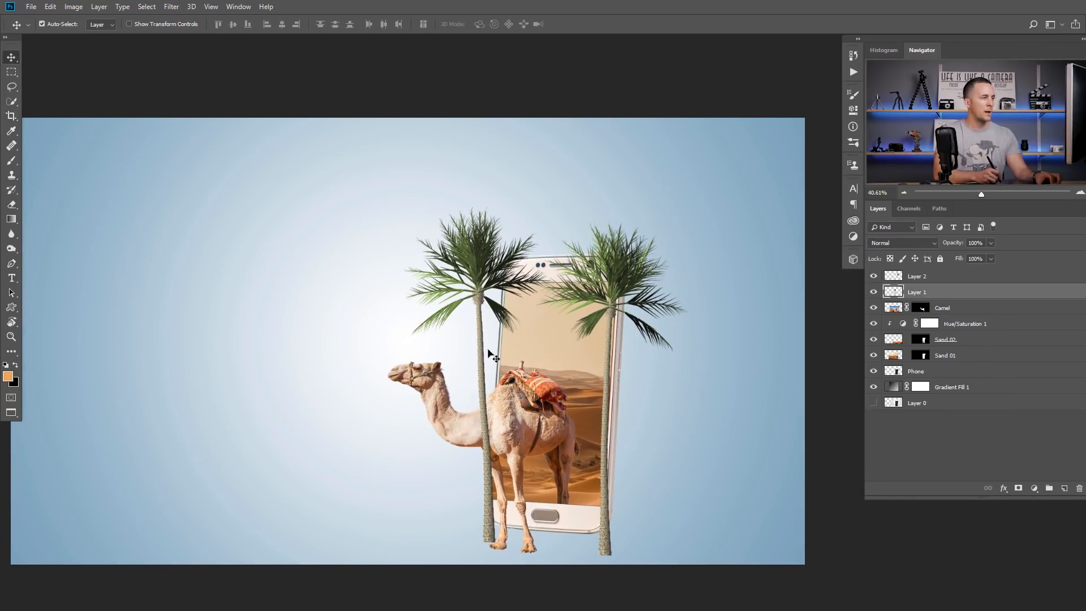
{"action": "double_click", "coordinate": [921, 290]}
{"action": "type", "text": "P"}
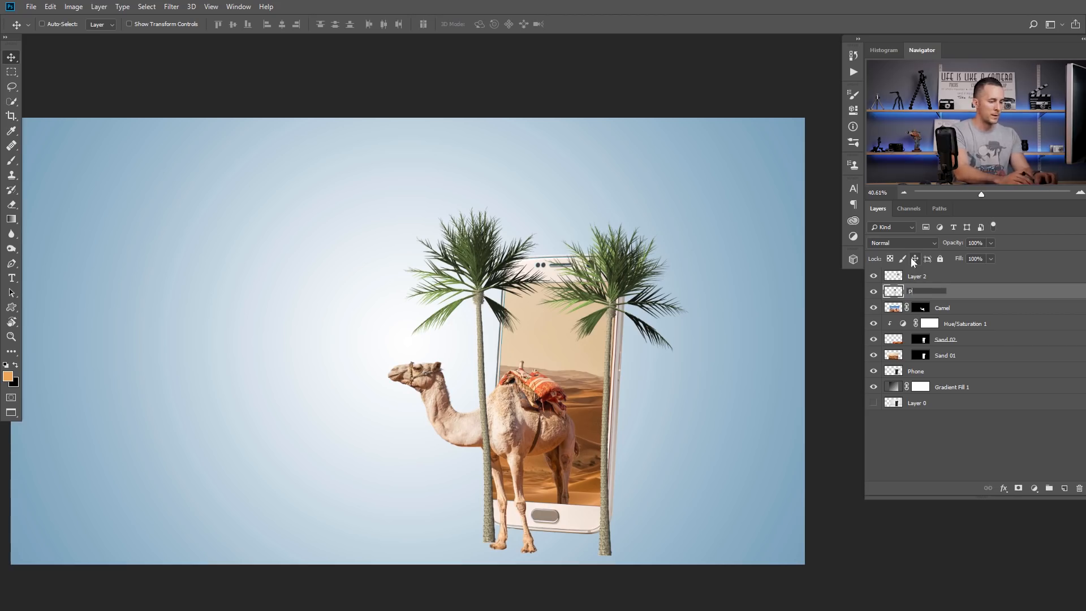
{"action": "type", "text": "alm 01"}
{"action": "key", "text": "Return"}
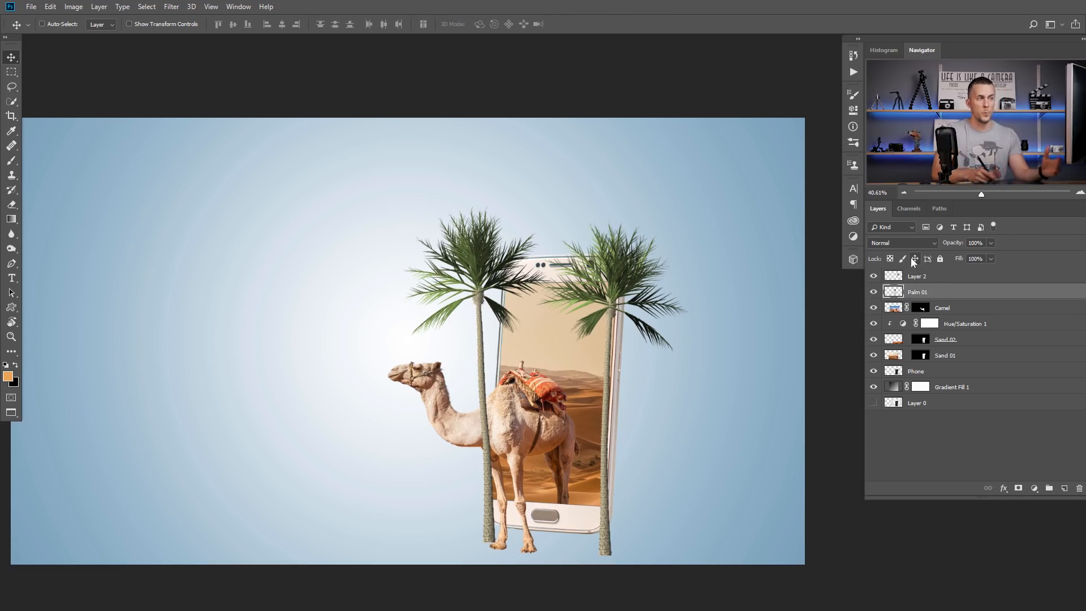
- Rename Layer 2 to "Palm 02" and move both palm layers below the Phone layer
{"action": "double_click", "coordinate": [916, 276]}
{"action": "type", "text": "Palm 02"}
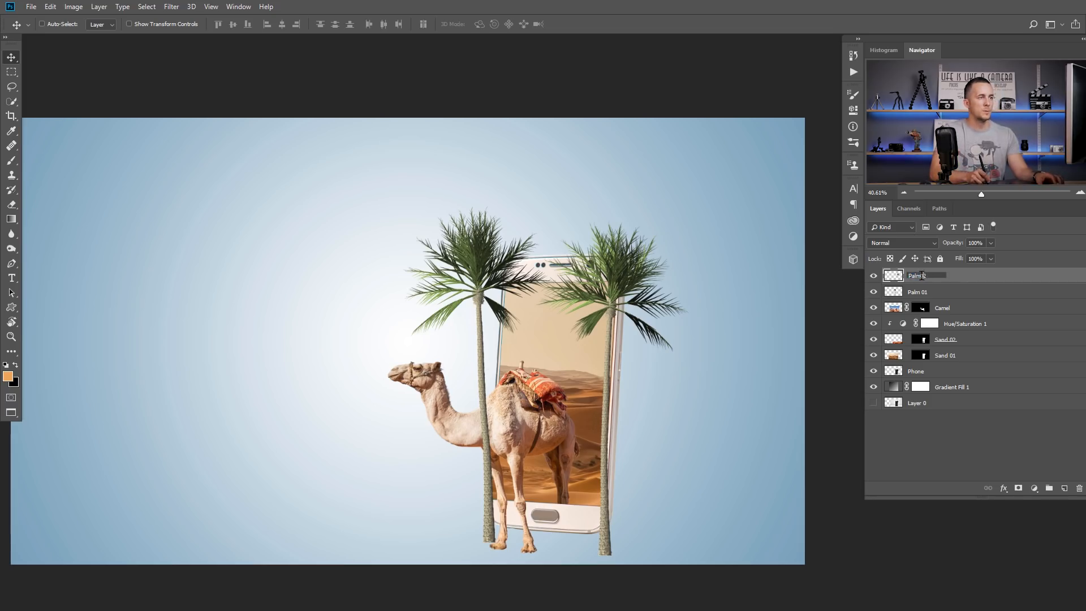
{"action": "type", "text": "Palm 02"}
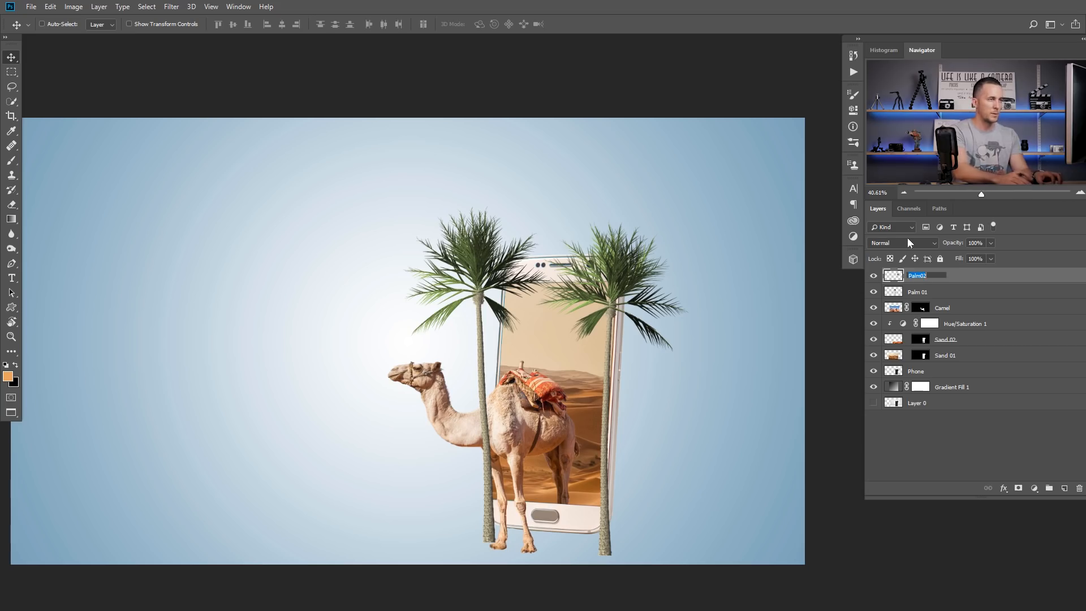
{"action": "key", "text": "Return"}
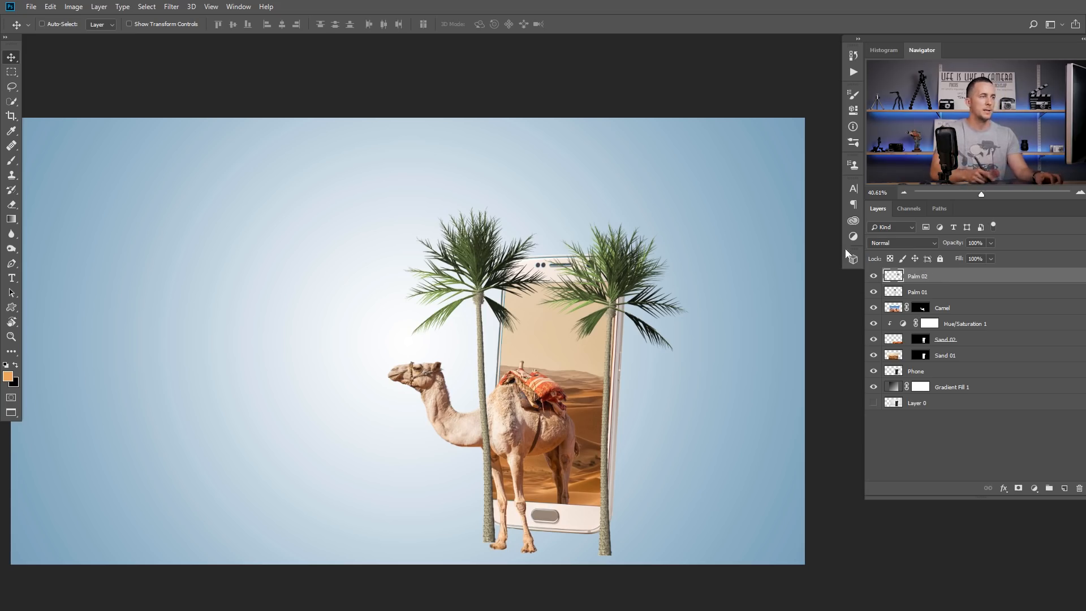
{"action": "left_click", "coordinate": [893, 293], "text": "shift"}
{"action": "left_click_drag", "start_coordinate": [895, 297], "coordinate": [896, 376]}
- Raise the Palm 01 tree and scale it up so its crown stands well above the phone
{"action": "left_click", "coordinate": [919, 369]}
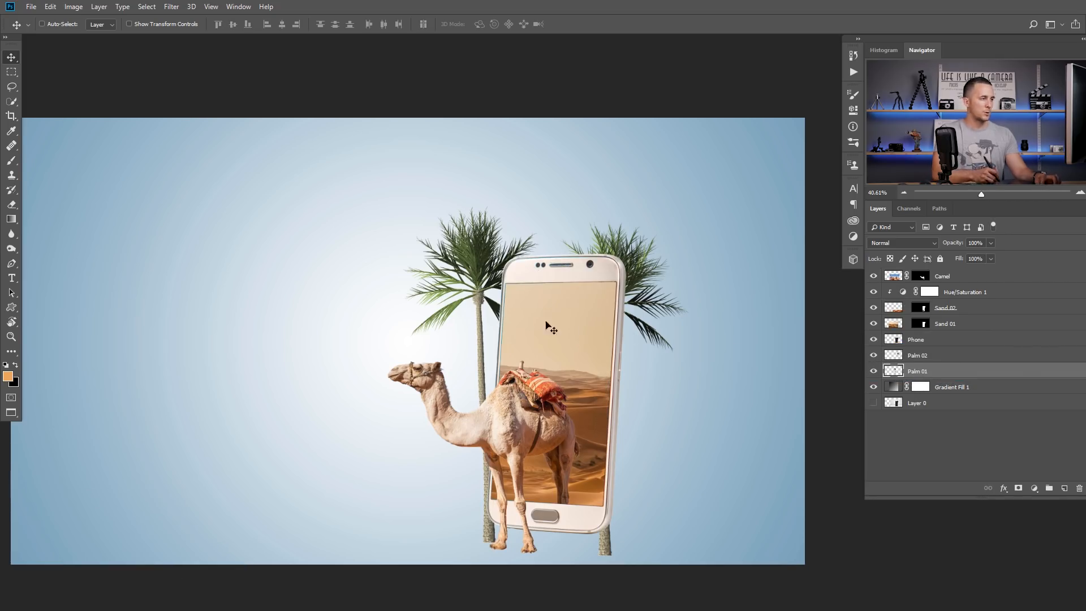
{"action": "left_click_drag", "start_coordinate": [489, 381], "coordinate": [491, 345]}
{"action": "key", "text": "ctrl+t"}
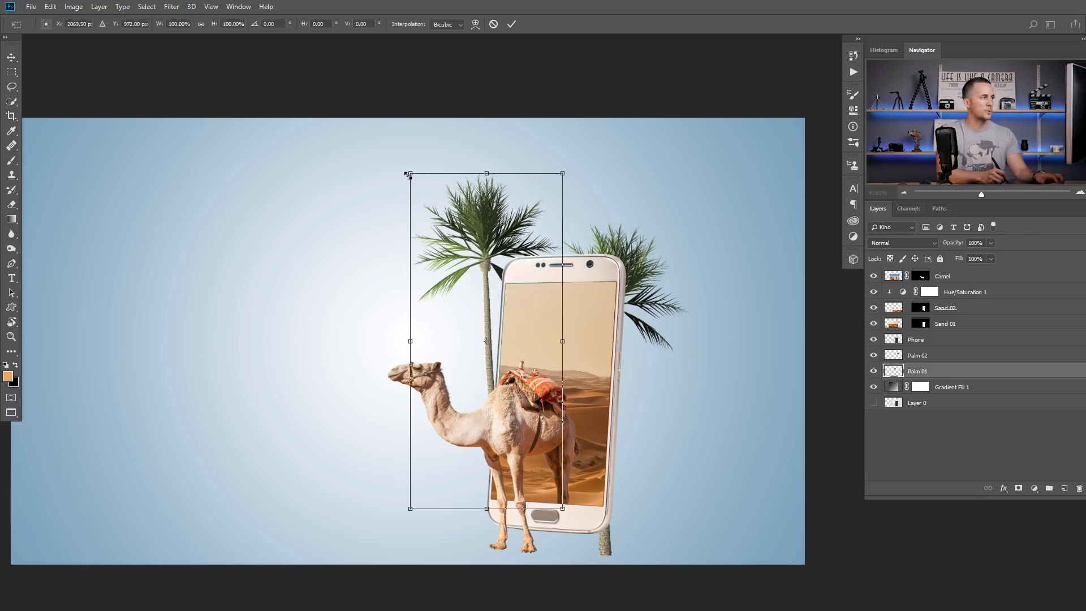
{"action": "left_click_drag", "start_coordinate": [406, 166], "coordinate": [377, 131]}
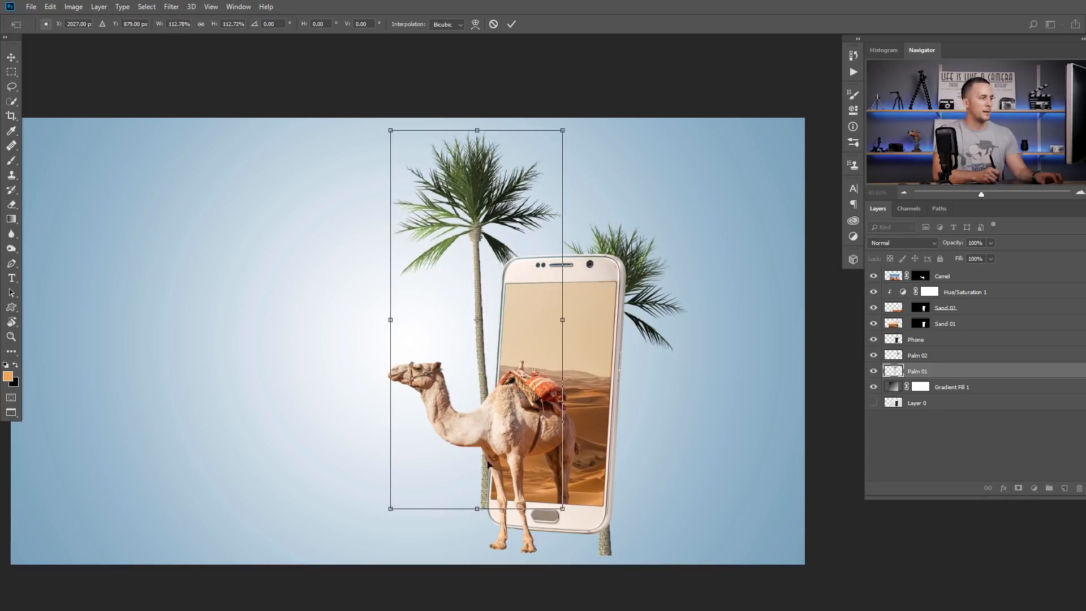
{"action": "left_click_drag", "start_coordinate": [489, 493], "coordinate": [505, 514]}
{"action": "left_click_drag", "start_coordinate": [407, 152], "coordinate": [378, 138]}
{"action": "key", "text": "Return"}
- Move Palm 01 to the empty area left of the camel and bend its trunk leftward with Puppet Warp at 7 px expansion
{"action": "left_click_drag", "start_coordinate": [492, 353], "coordinate": [331, 475]}
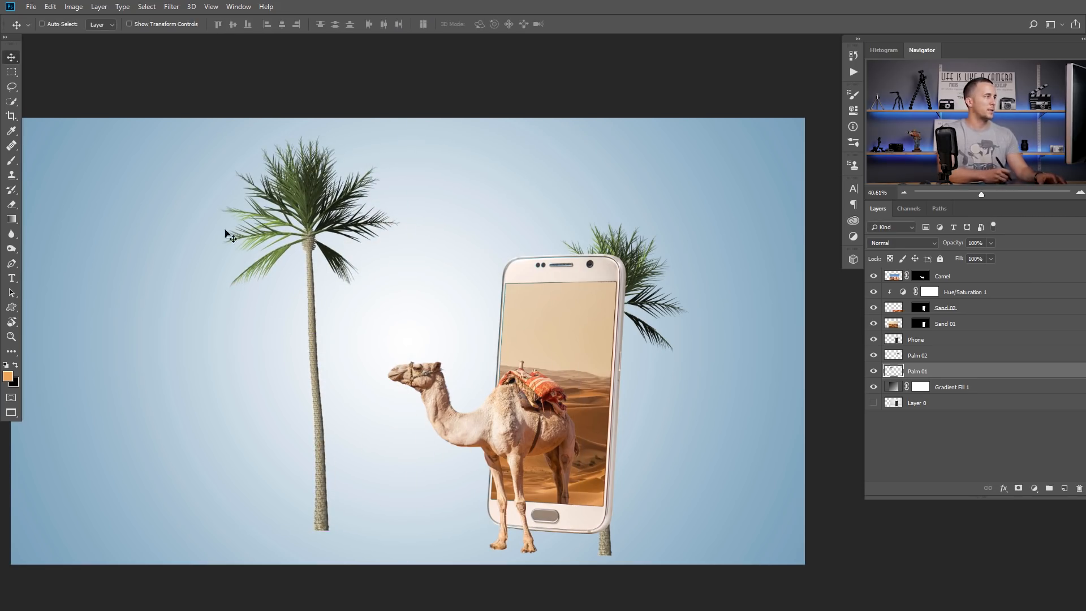
{"action": "left_click", "coordinate": [50, 7]}
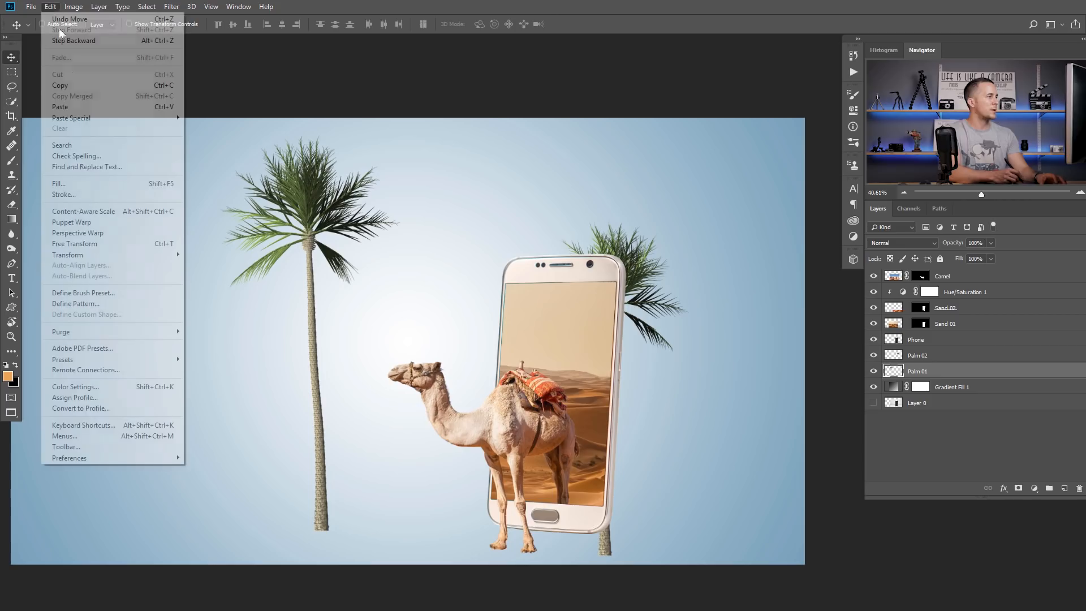
{"action": "left_click", "coordinate": [121, 222]}
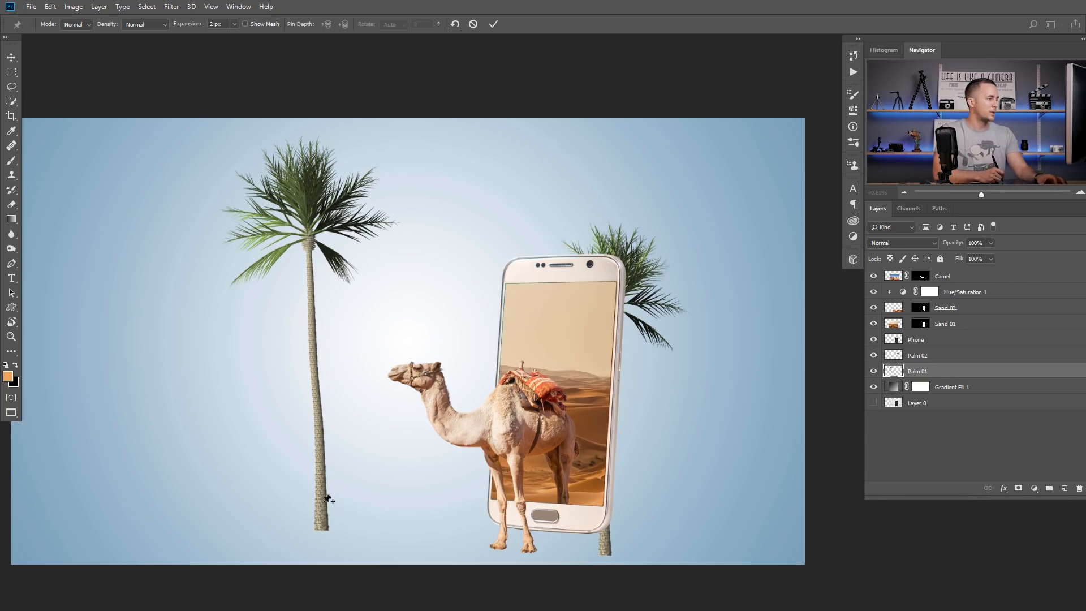
{"action": "left_click_drag", "start_coordinate": [188, 25], "coordinate": [195, 24]}
{"action": "left_click", "coordinate": [319, 519]}
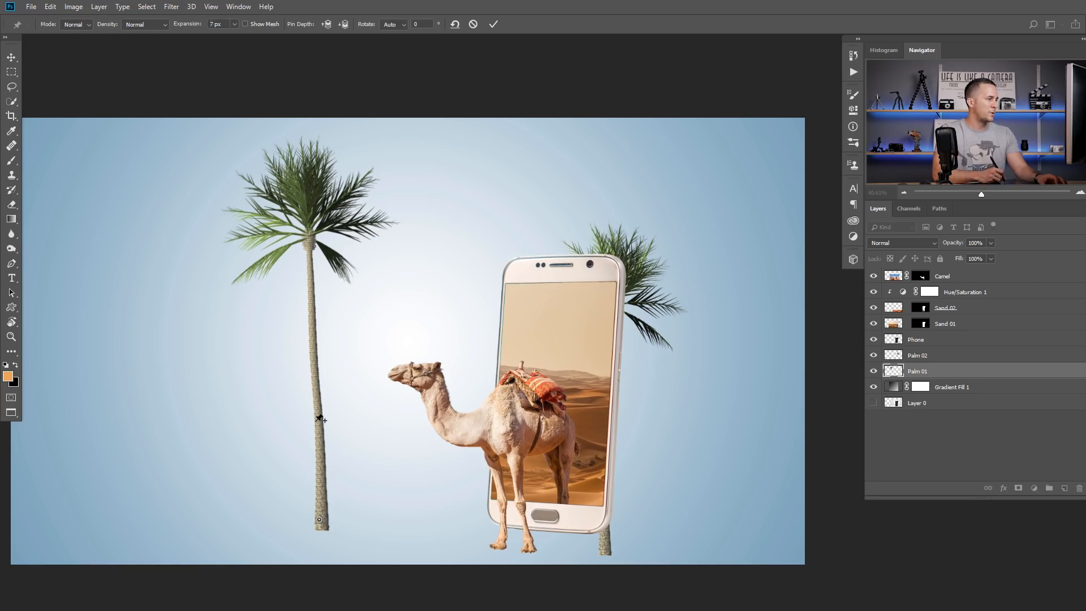
{"action": "left_click", "coordinate": [317, 407]}
{"action": "left_click_drag", "start_coordinate": [338, 383], "coordinate": [334, 377]}
{"action": "left_click", "coordinate": [299, 324]}
{"action": "mouse_move", "coordinate": [328, 307]}
{"action": "left_mouse_down"}
{"action": "mouse_move", "coordinate": [343, 293]}
{"action": "mouse_move", "coordinate": [329, 304]}
{"action": "left_mouse_up"}
{"action": "left_click", "coordinate": [493, 24]}
- Place the bent Palm 01 back behind the phone's left edge and rotate it slightly to lean outward, pivoting near its base
{"action": "left_click_drag", "start_coordinate": [332, 508], "coordinate": [513, 496]}
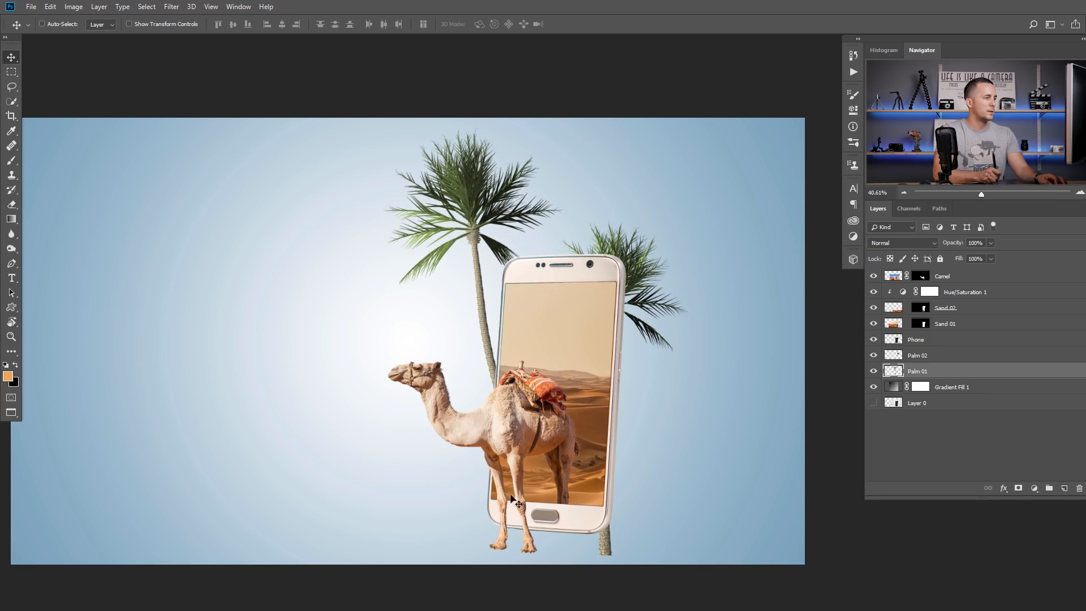
{"action": "key", "text": "ctrl+t"}
{"action": "left_click_drag", "start_coordinate": [675, 291], "coordinate": [670, 269]}
{"action": "left_click_drag", "start_coordinate": [517, 461], "coordinate": [501, 460]}
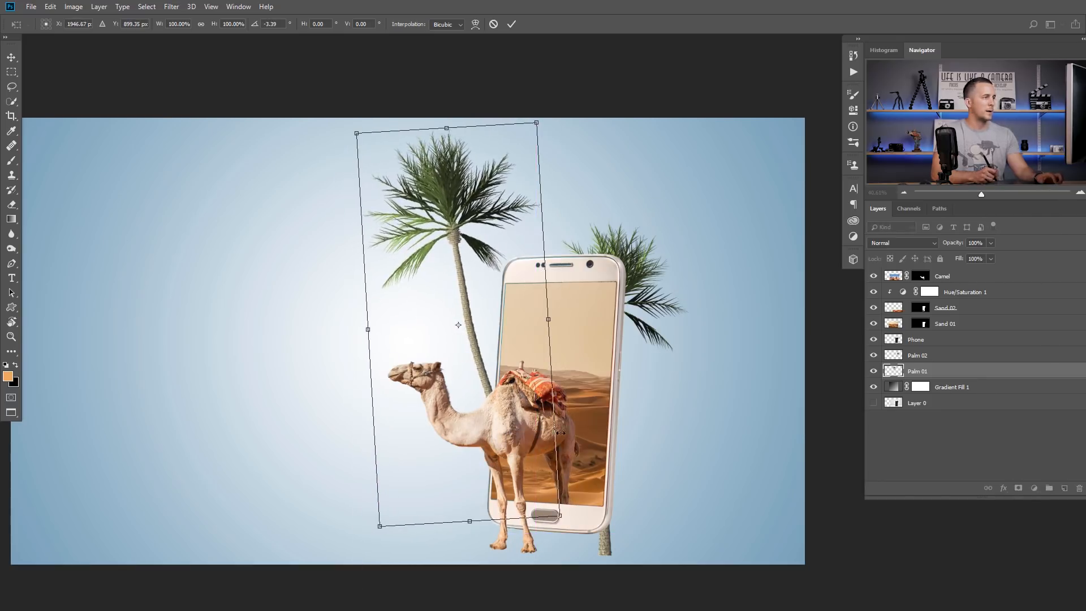
{"action": "left_click_drag", "start_coordinate": [459, 326], "coordinate": [518, 503]}
{"action": "left_click_drag", "start_coordinate": [578, 113], "coordinate": [609, 96]}
{"action": "key", "text": "Return"}
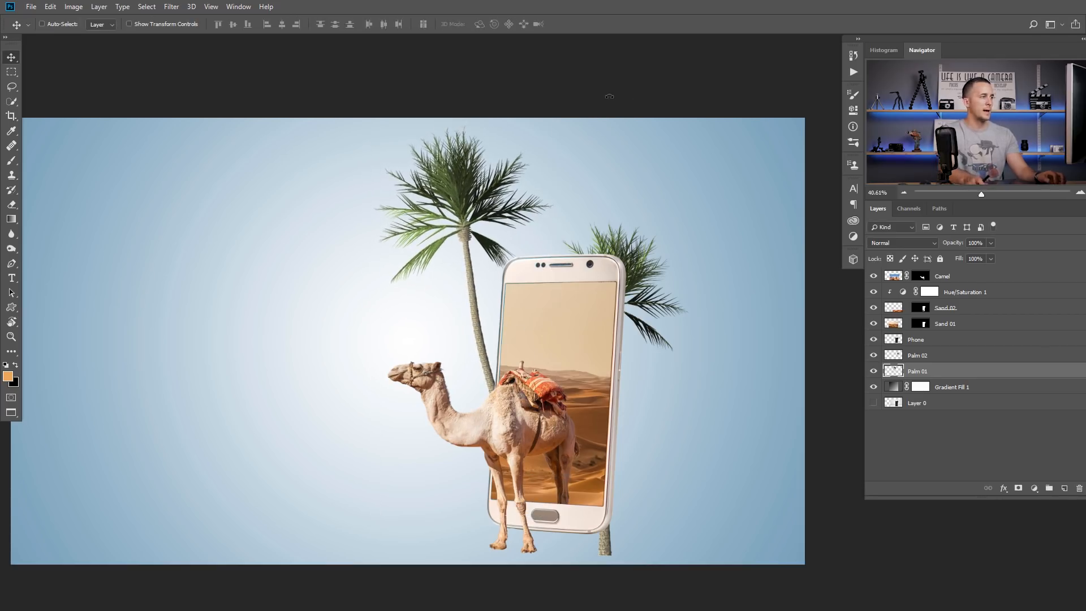
- Move Palm 02 up and clear of the phone's right side, and scale it down slightly
{"action": "left_click_drag", "start_coordinate": [647, 325], "coordinate": [681, 283]}
{"action": "key", "text": "ctrl+t"}
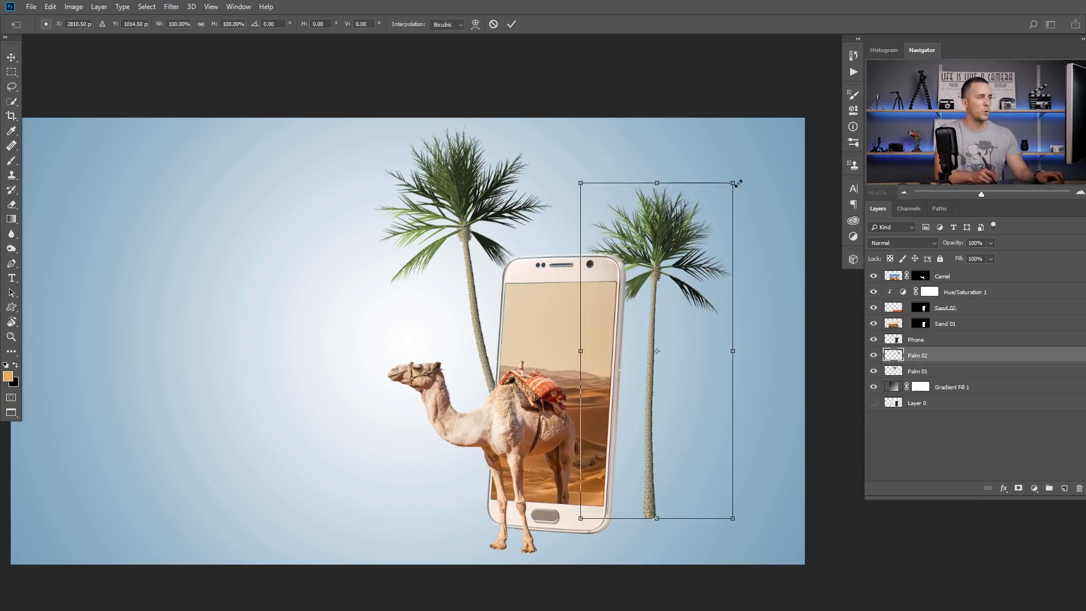
{"action": "left_click_drag", "start_coordinate": [734, 182], "coordinate": [719, 211]}
{"action": "key", "text": "Return"}
- Bend Palm 02's upper trunk away from the phone with Puppet Warp at 13 px expansion, pinning the base and middle
{"action": "left_click", "coordinate": [74, 7]}
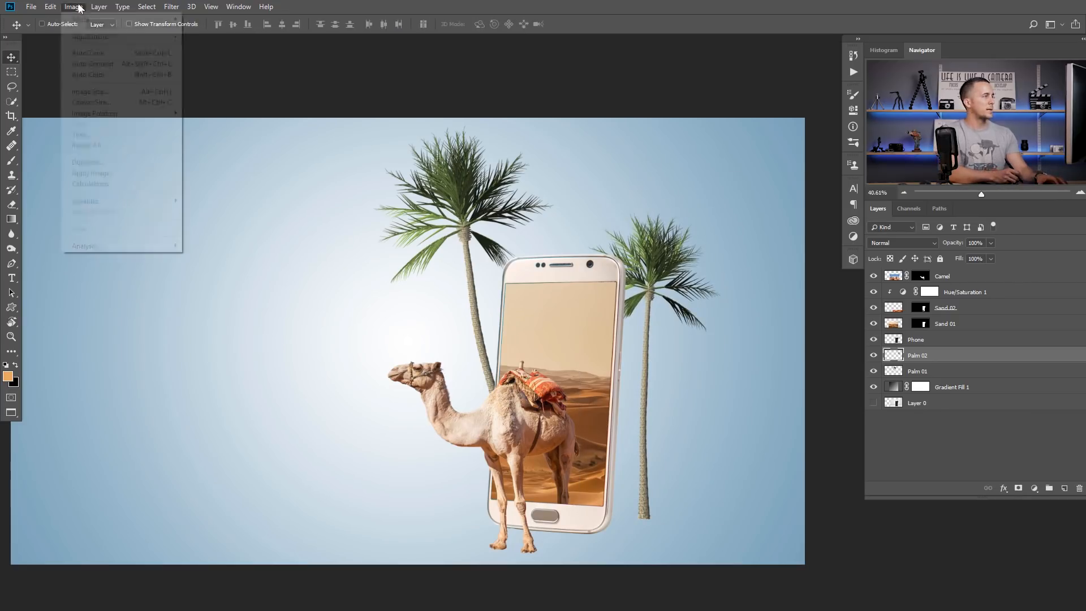
{"action": "mouse_move", "coordinate": [50, 7]}
{"action": "left_click", "coordinate": [71, 222]}
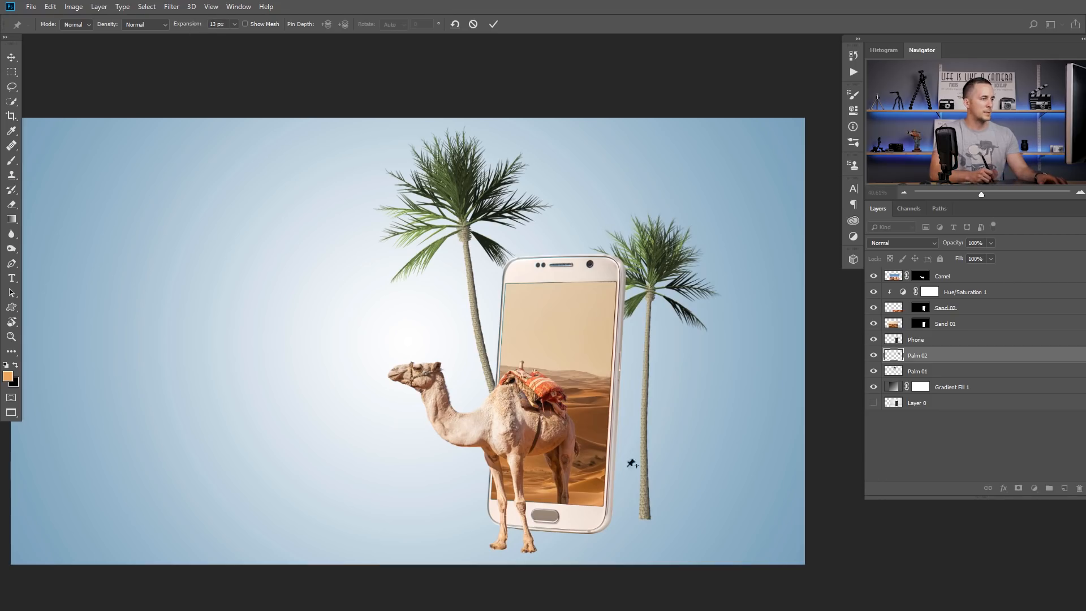
{"action": "left_click", "coordinate": [646, 509]}
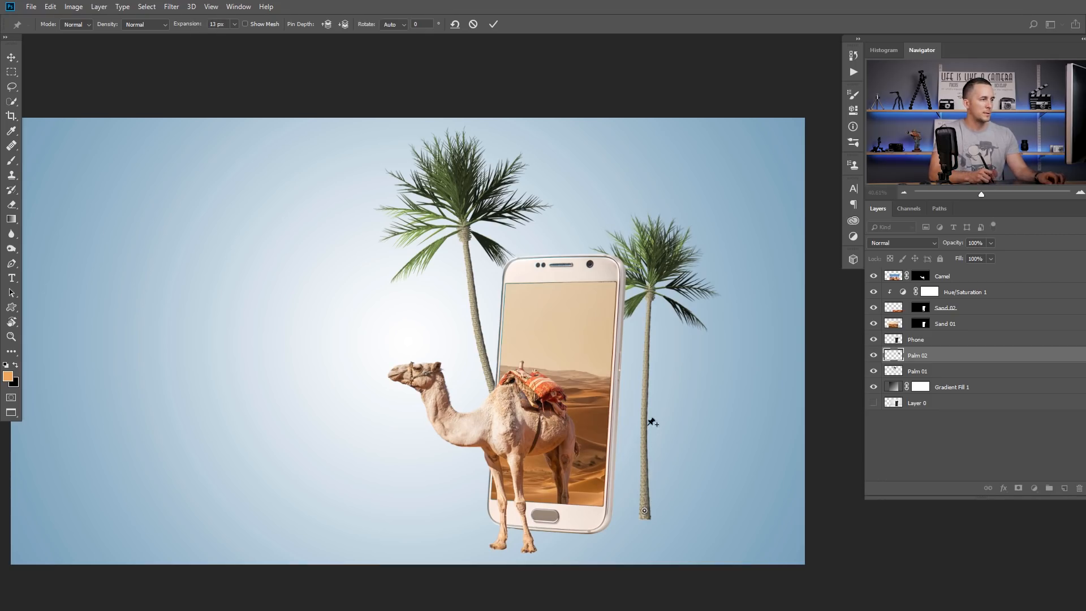
{"action": "left_click_drag", "start_coordinate": [671, 385], "coordinate": [688, 353]}
{"action": "left_click", "coordinate": [661, 356]}
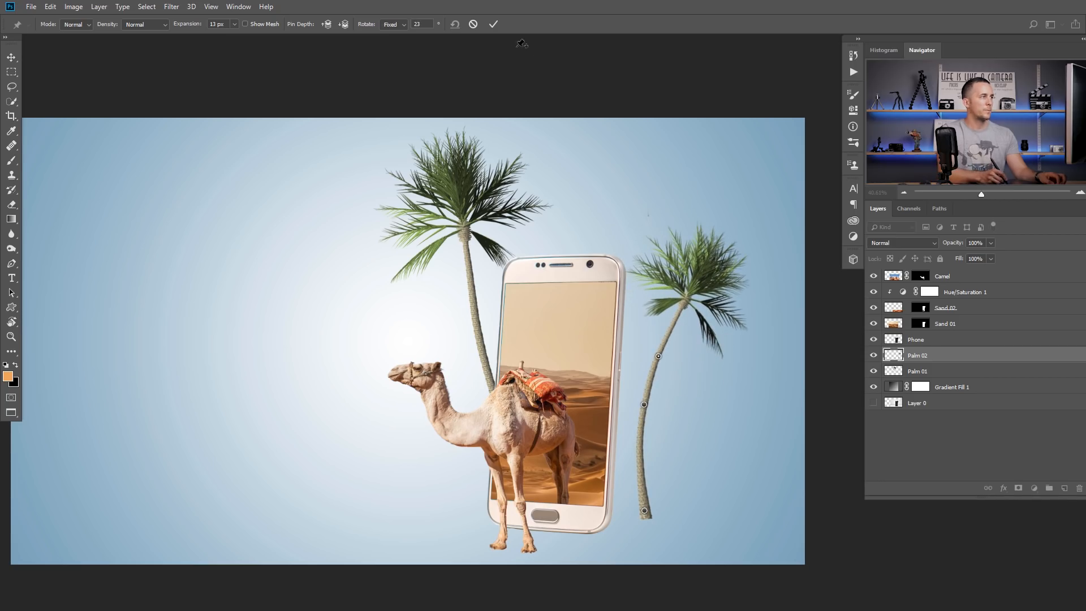
{"action": "left_click", "coordinate": [494, 25]}
- Shift the bent Palm 02 behind the phone's right edge and rotate it clockwise to lean outward
{"action": "left_click_drag", "start_coordinate": [639, 441], "coordinate": [623, 406]}
{"action": "key", "text": "ctrl+t"}
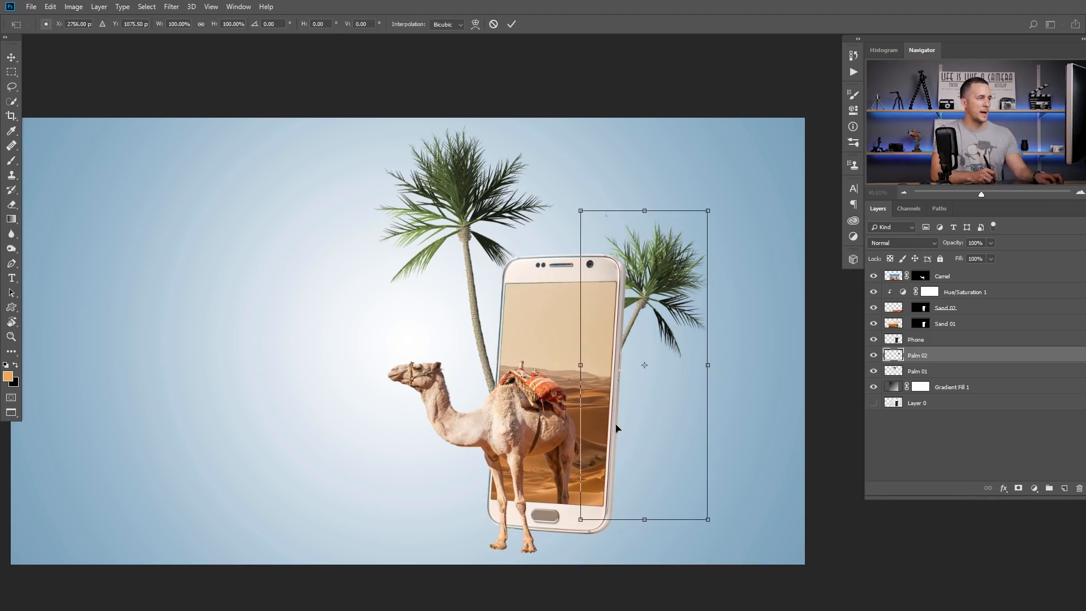
{"action": "left_click_drag", "start_coordinate": [715, 206], "coordinate": [759, 220]}
{"action": "key", "text": "Return"}
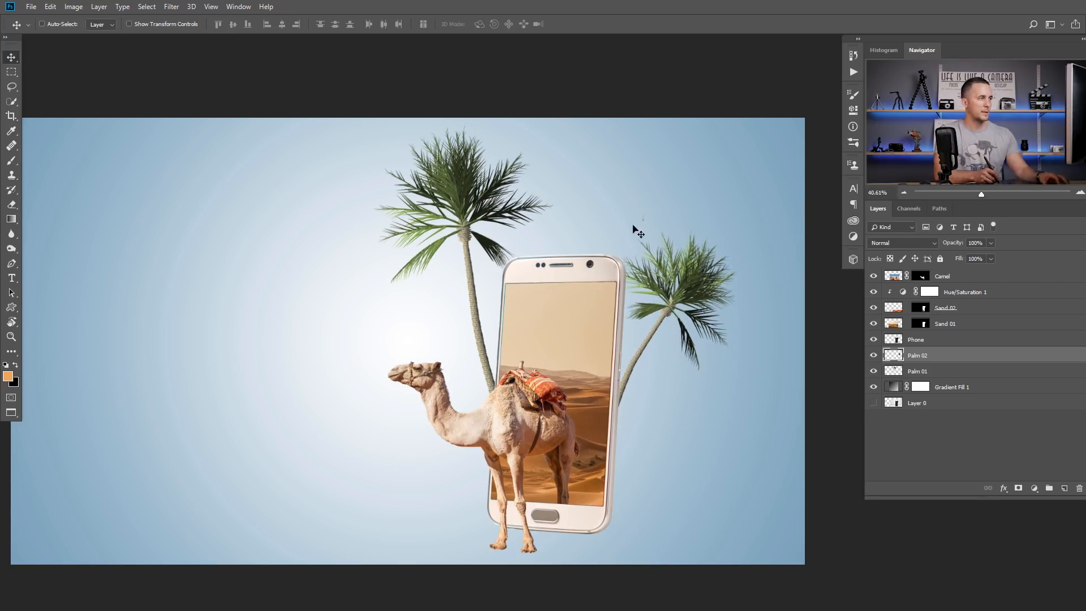
- Erase the stray pixels beside Palm 02's crown
{"action": "key", "text": "e"}
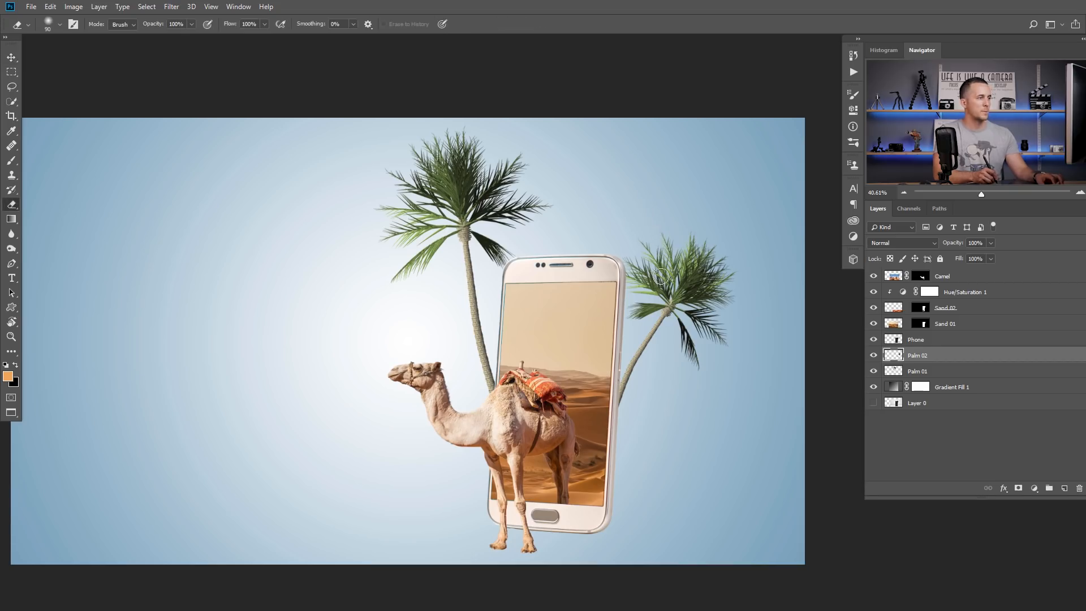
{"action": "left_click_drag", "start_coordinate": [615, 325], "coordinate": [592, 346]}
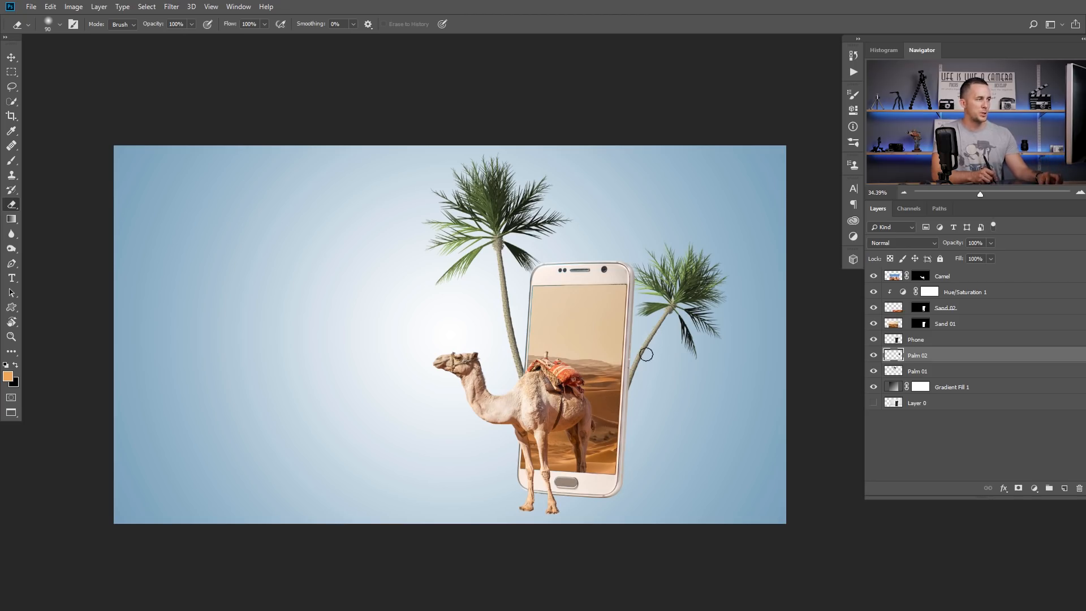
{"action": "key", "text": "v"}
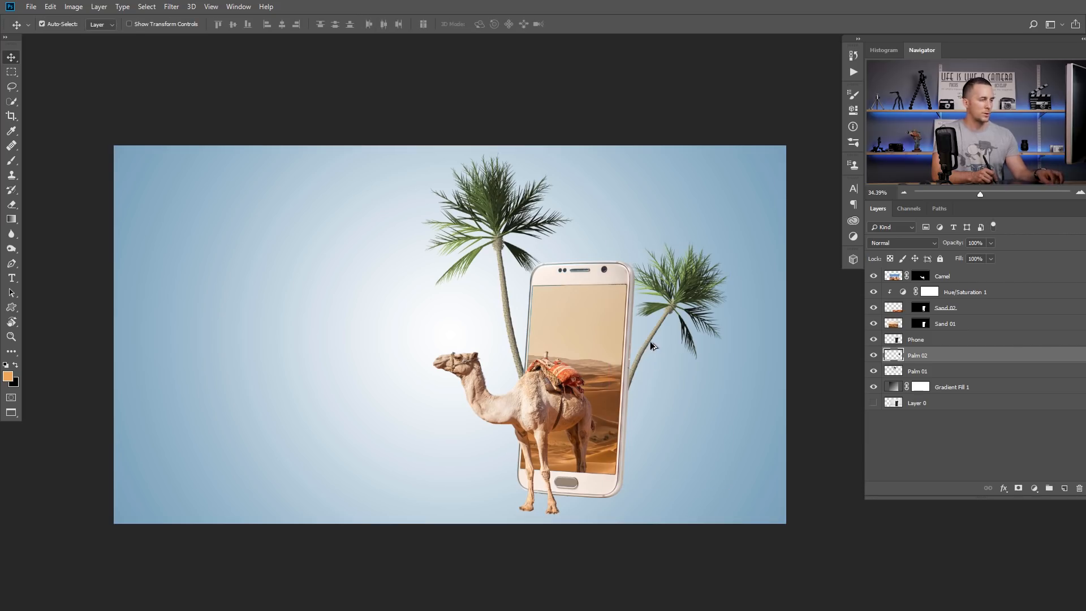
- Undo the bending, repositioning and clean-up of Palm 02, back to the straight trunk
{"action": "key", "text": "ctrl+alt+z"}
{"action": "key", "text": "ctrl+alt+z"}
{"action": "key", "text": "ctrl+alt+z"}
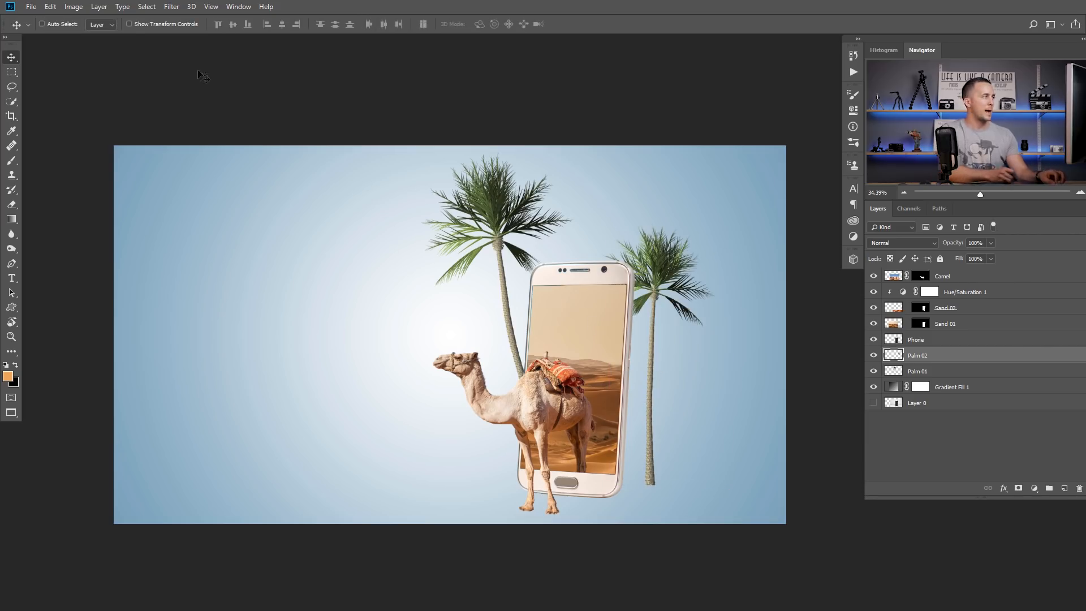
- Bend Palm 02's upper trunk toward the phone with Puppet Warp at 15 px expansion, using pins at base, middle and upper trunk
{"action": "left_click", "coordinate": [66, 11]}
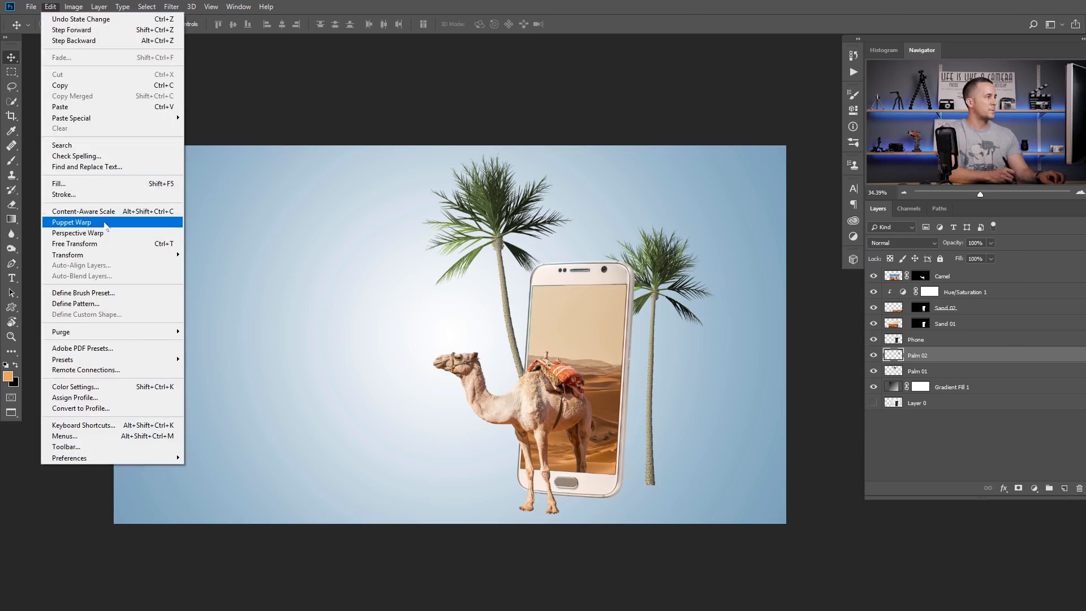
{"action": "left_click", "coordinate": [101, 221]}
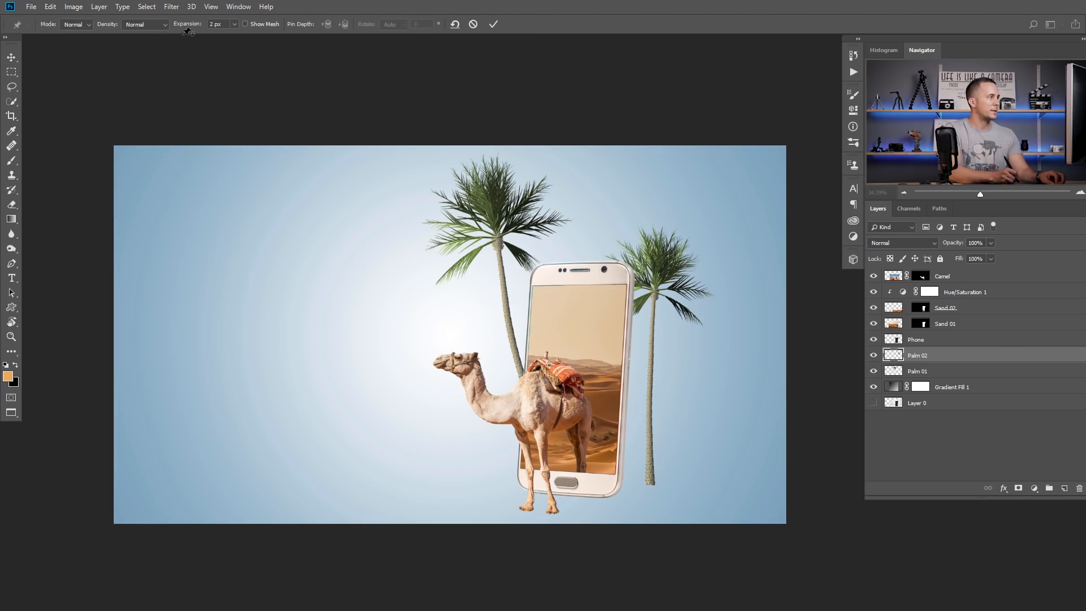
{"action": "left_click_drag", "start_coordinate": [192, 25], "coordinate": [199, 25]}
{"action": "left_click", "coordinate": [652, 478]}
{"action": "left_click", "coordinate": [650, 404]}
{"action": "left_click_drag", "start_coordinate": [666, 389], "coordinate": [661, 384], "text": "alt"}
{"action": "left_click", "coordinate": [638, 341]}
{"action": "left_click_drag", "start_coordinate": [656, 325], "coordinate": [659, 329], "text": "alt"}
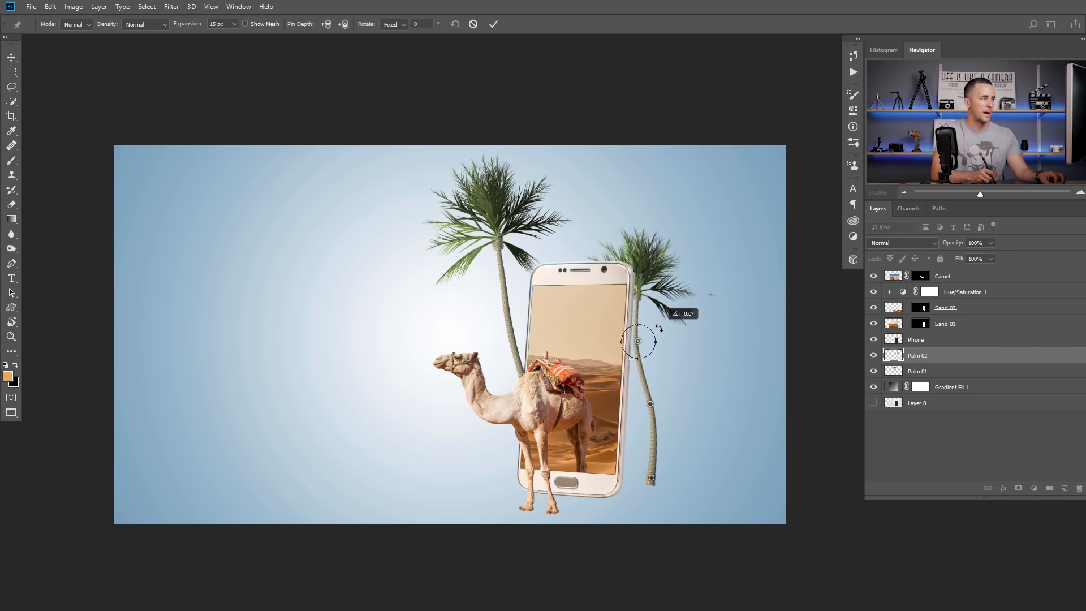
{"action": "left_click", "coordinate": [493, 24]}
- Place Palm 02 behind the phone's right edge and rotate it about 17 degrees clockwise around a pivot near its base
{"action": "key", "text": "ctrl+t"}
{"action": "left_click_drag", "start_coordinate": [747, 303], "coordinate": [608, 479]}
{"action": "left_click_drag", "start_coordinate": [749, 338], "coordinate": [748, 330]}
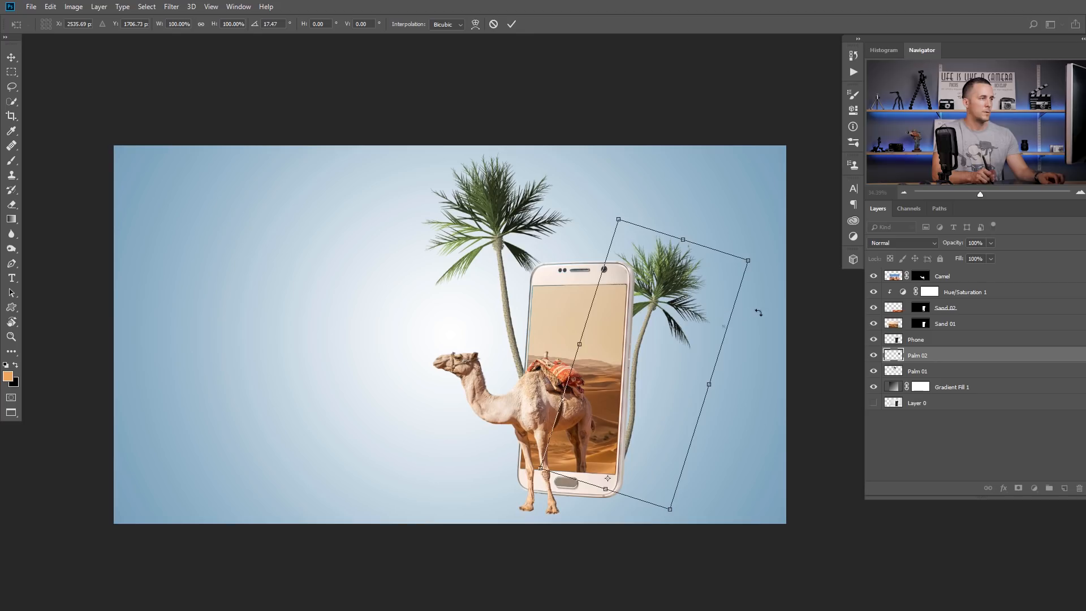
{"action": "key", "text": "Return"}
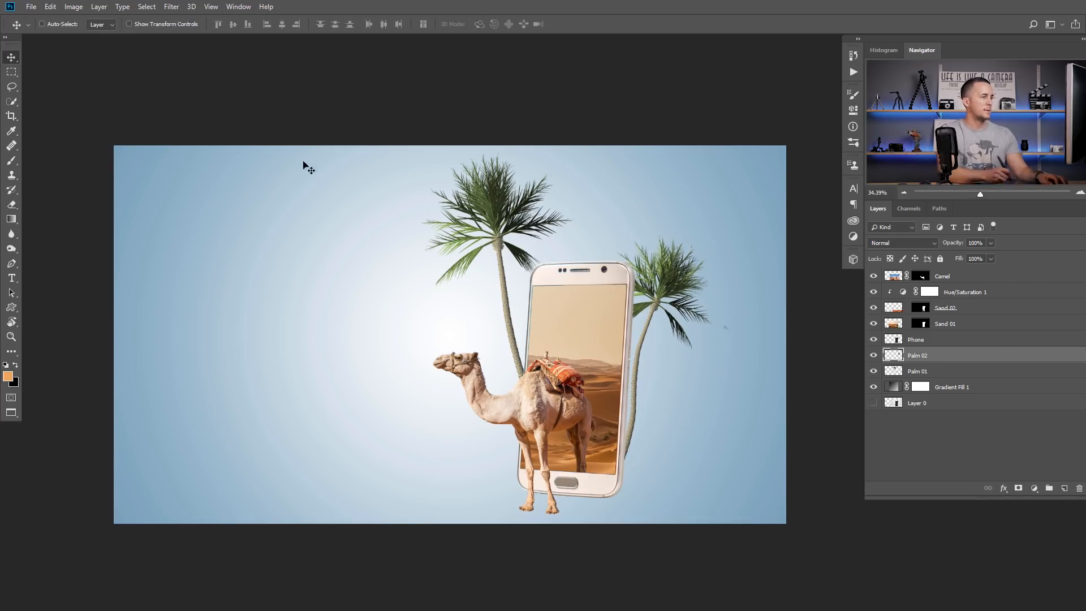
{"action": "mouse_move", "coordinate": [649, 371]}
{"action": "left_mouse_down"}
{"action": "mouse_move", "coordinate": [640, 376]}
{"action": "mouse_move", "coordinate": [649, 372]}
{"action": "left_mouse_up"}
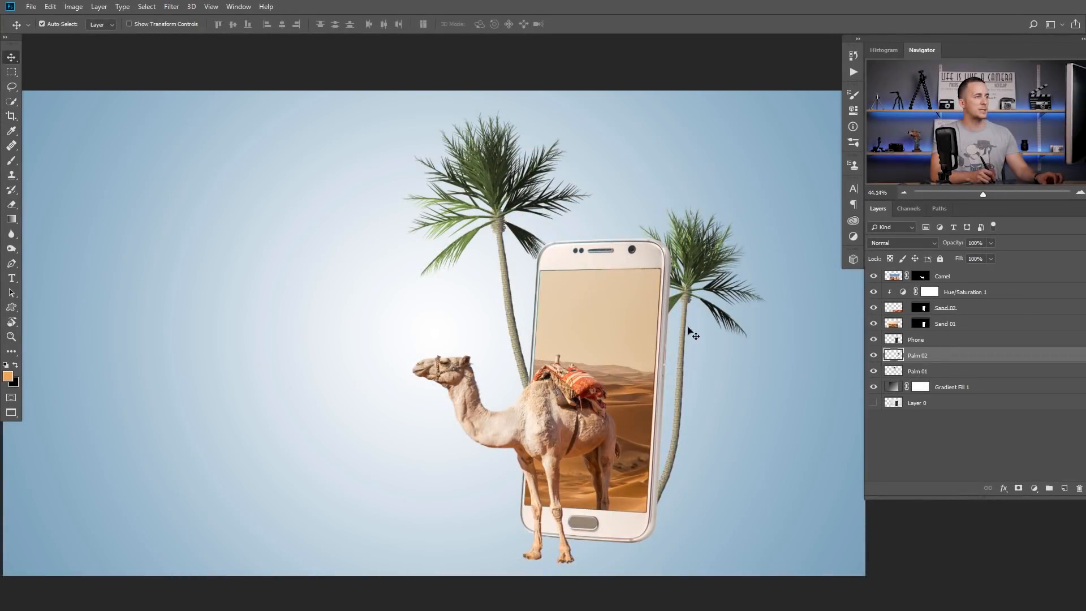
- Scale Palm 02 to about 80%, rotate it slightly upright around its base and tuck it against the phone's right edge
{"action": "key", "text": "ctrl+t"}
{"action": "left_click_drag", "start_coordinate": [766, 205], "coordinate": [744, 279]}
{"action": "left_click_drag", "start_coordinate": [693, 344], "coordinate": [719, 343]}
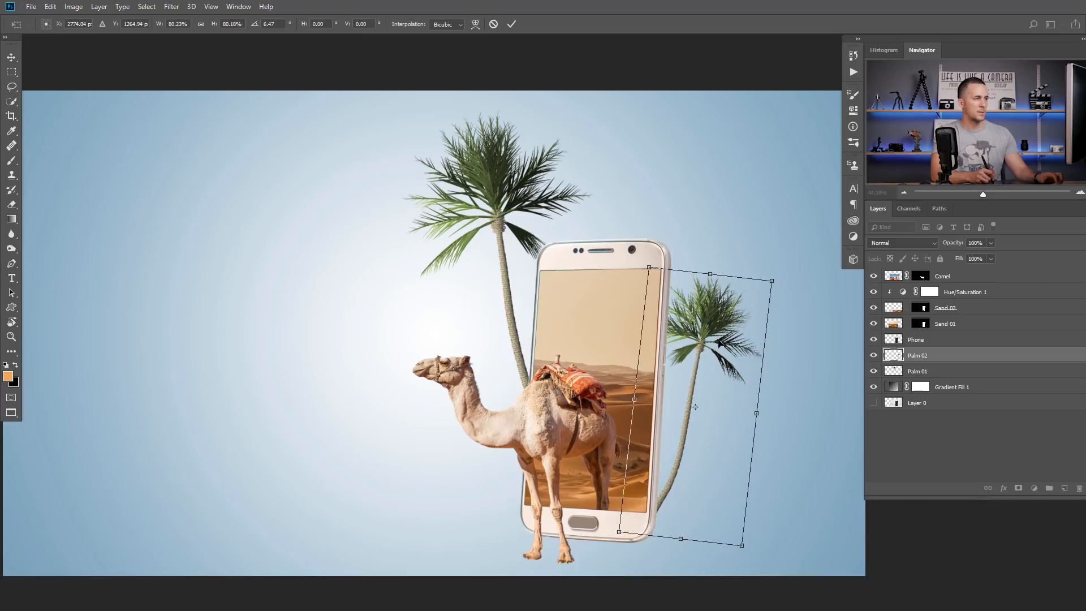
{"action": "left_click_drag", "start_coordinate": [695, 404], "coordinate": [656, 506]}
{"action": "mouse_move", "coordinate": [788, 340]}
{"action": "left_mouse_down"}
{"action": "mouse_move", "coordinate": [775, 317]}
{"action": "mouse_move", "coordinate": [774, 326]}
{"action": "left_mouse_up"}
{"action": "left_click_drag", "start_coordinate": [700, 425], "coordinate": [699, 424]}
{"action": "key", "text": "Return"}
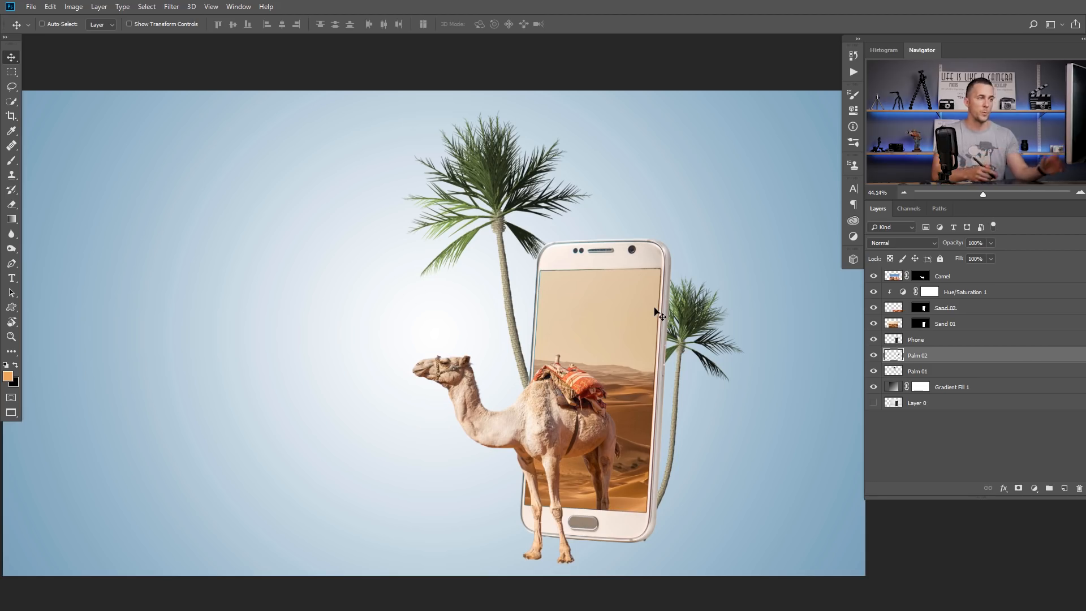
- Add a new empty layer directly above the Gradient Fill 1 layer
{"action": "left_click", "coordinate": [894, 389]}
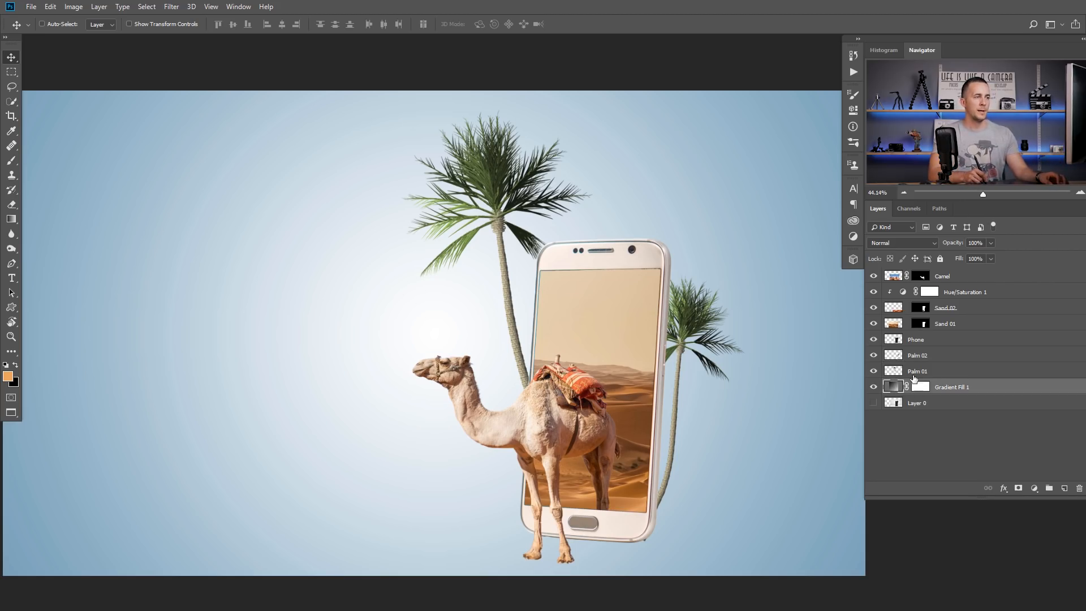
{"action": "left_click", "coordinate": [1065, 488]}
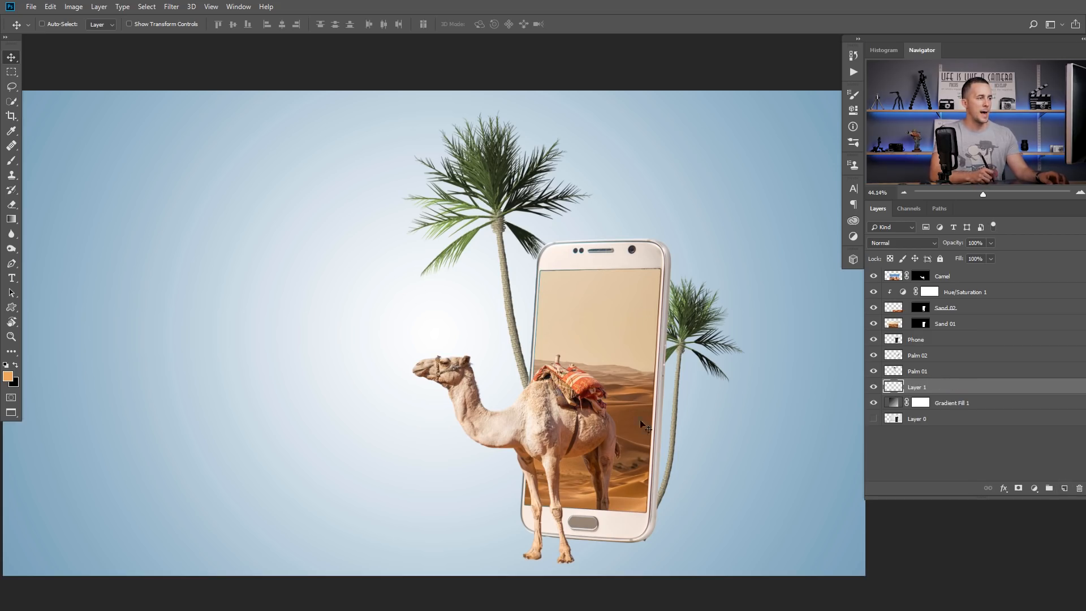
{"action": "left_click_drag", "start_coordinate": [614, 389], "coordinate": [582, 366]}
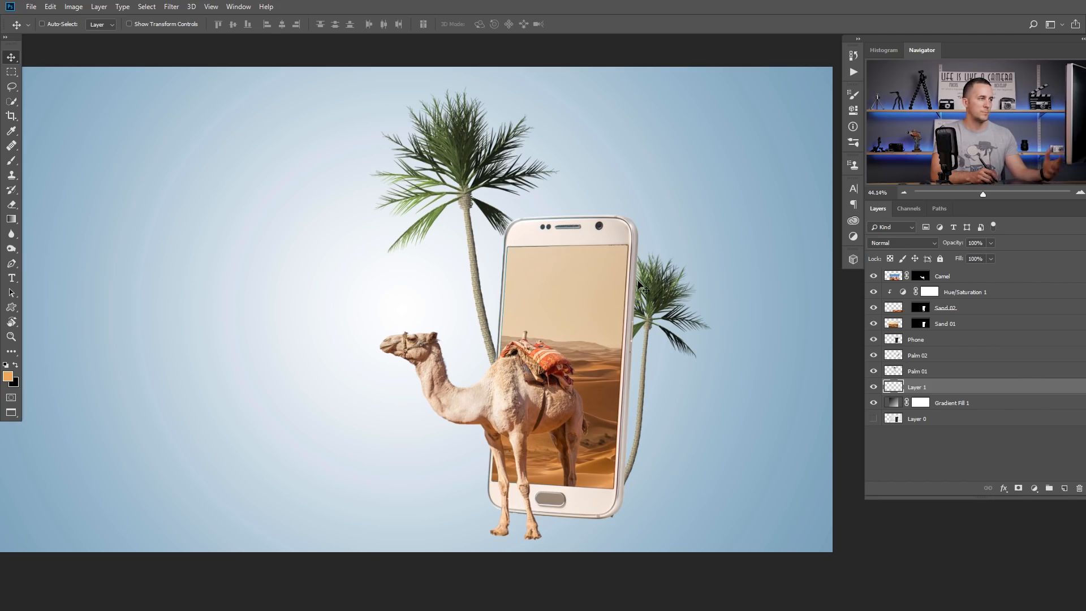
- Load the Phone layer's outline as a selection, fill it with black on Layer 1 and deselect
{"action": "left_click", "coordinate": [896, 340], "text": "ctrl"}
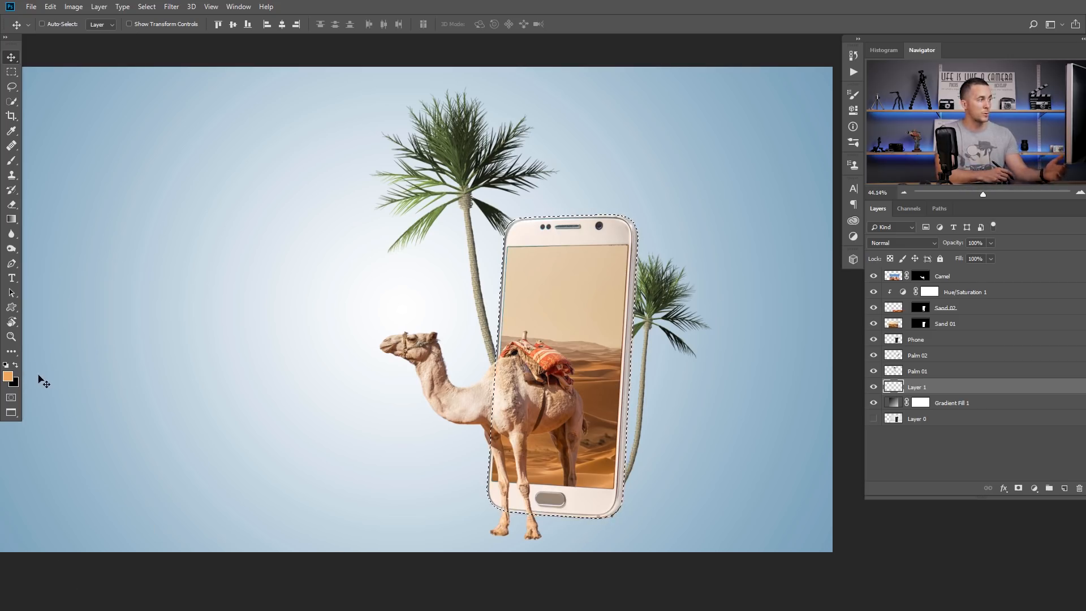
{"action": "key", "text": "ctrl"}
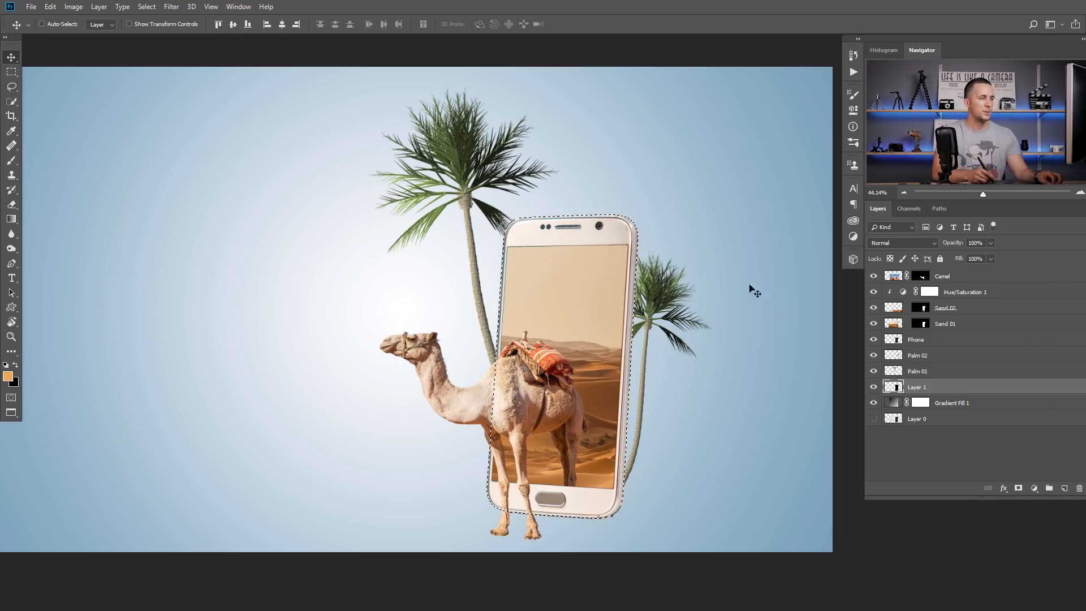
{"action": "key", "text": "ctrl+d"}
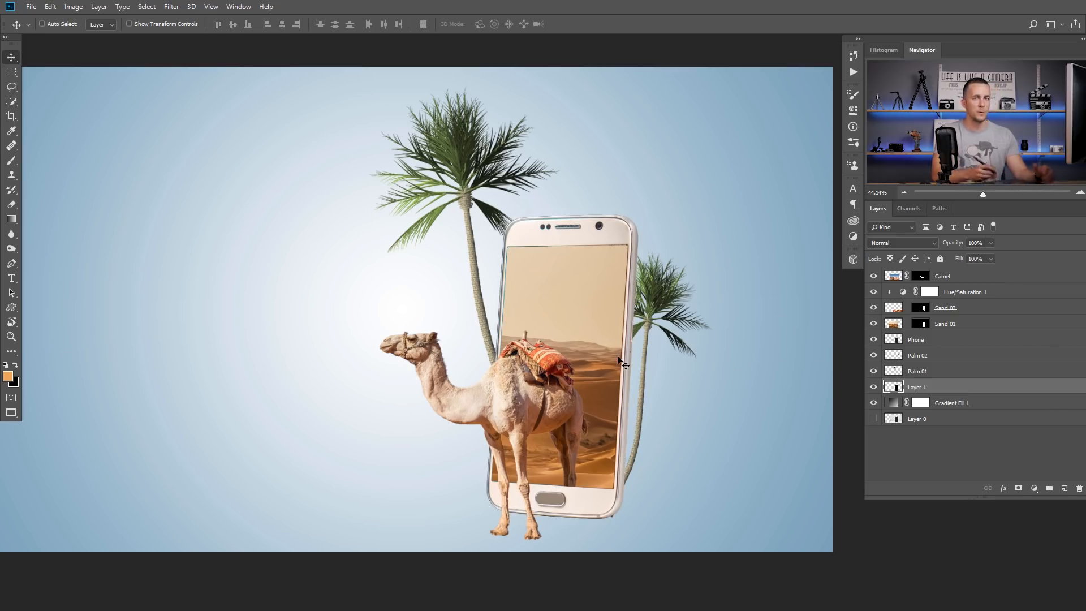
- Flatten and skew the black phone shape into a floor shadow extending right behind the phone, and fit its near corners to the phone's base
{"action": "key", "text": "ctrl+t"}
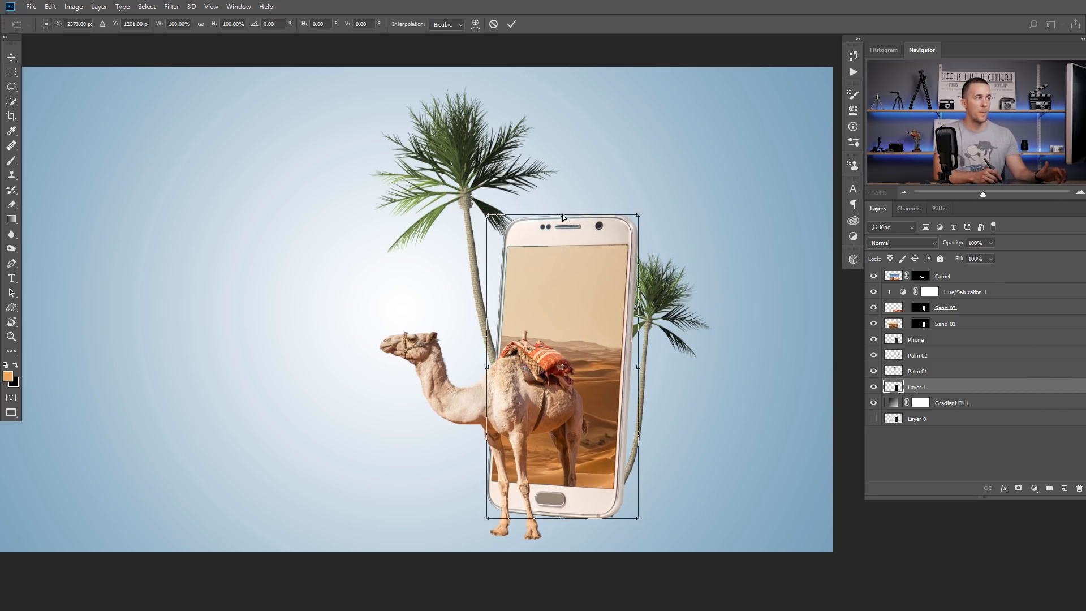
{"action": "left_click_drag", "start_coordinate": [562, 215], "coordinate": [750, 479]}
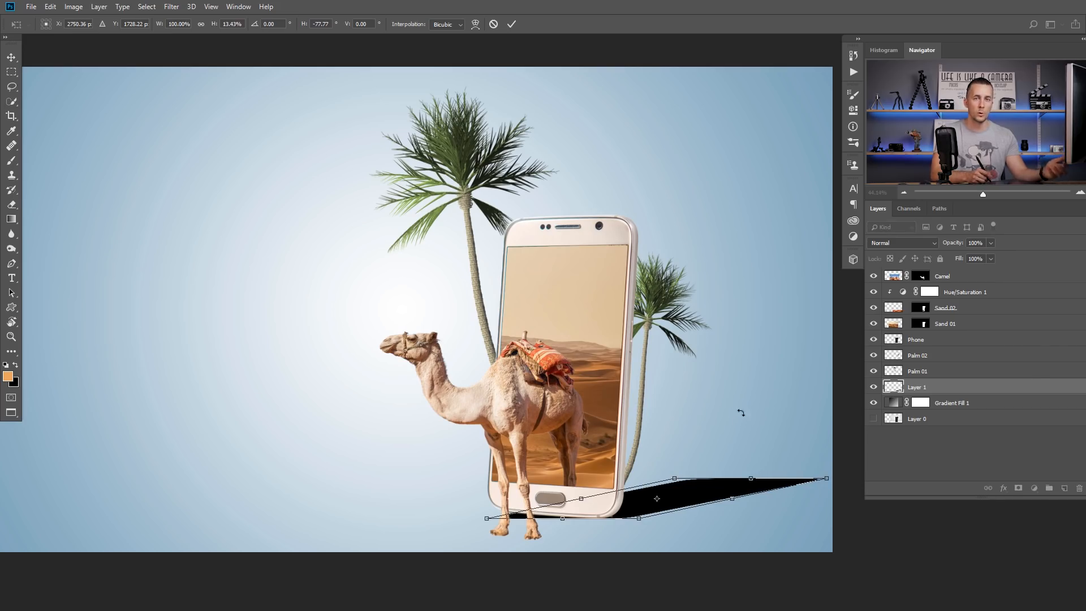
{"action": "left_click_drag", "start_coordinate": [486, 518], "coordinate": [481, 514]}
{"action": "left_click_drag", "start_coordinate": [479, 513], "coordinate": [478, 512]}
{"action": "left_click_drag", "start_coordinate": [639, 519], "coordinate": [468, 513]}
{"action": "left_click_drag", "start_coordinate": [666, 460], "coordinate": [551, 436]}
{"action": "left_click_drag", "start_coordinate": [658, 429], "coordinate": [538, 473]}
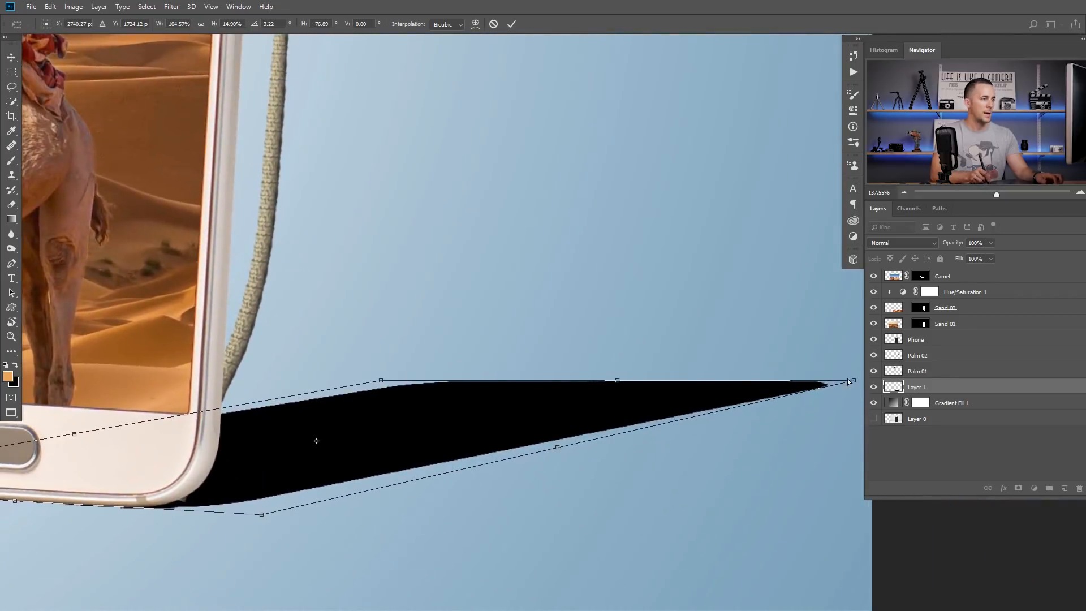
- Refine the shadow's far and near right corners, nudge it up 1 px against the phone's base, and apply the transform
{"action": "left_click_drag", "start_coordinate": [854, 385], "coordinate": [853, 403]}
{"action": "left_click_drag", "start_coordinate": [792, 437], "coordinate": [701, 457]}
{"action": "left_click_drag", "start_coordinate": [465, 478], "coordinate": [517, 477]}
{"action": "left_click_drag", "start_coordinate": [609, 471], "coordinate": [607, 472]}
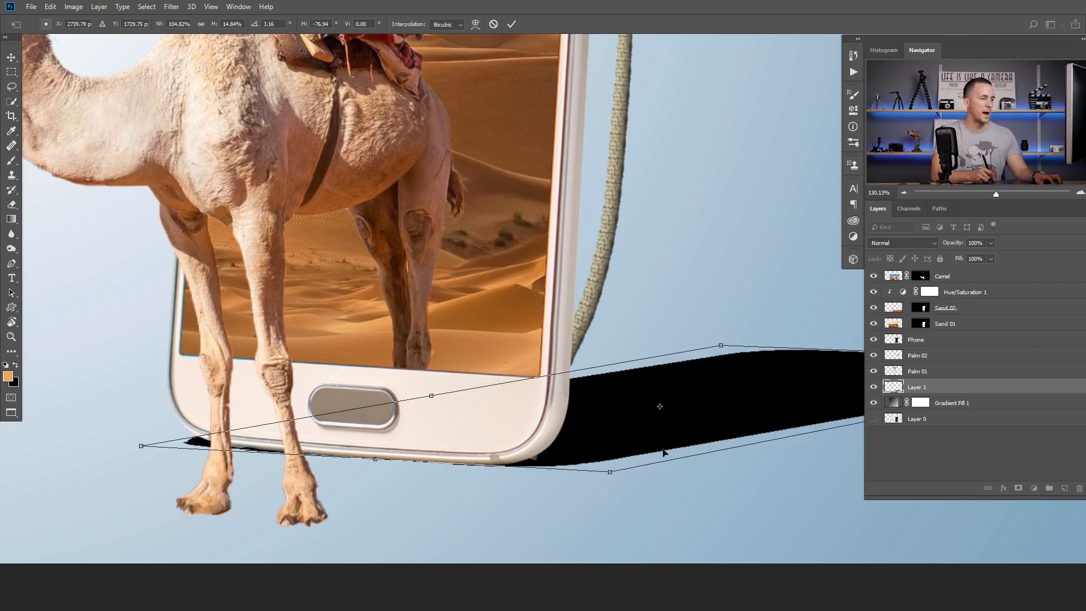
{"action": "key", "text": "Return"}
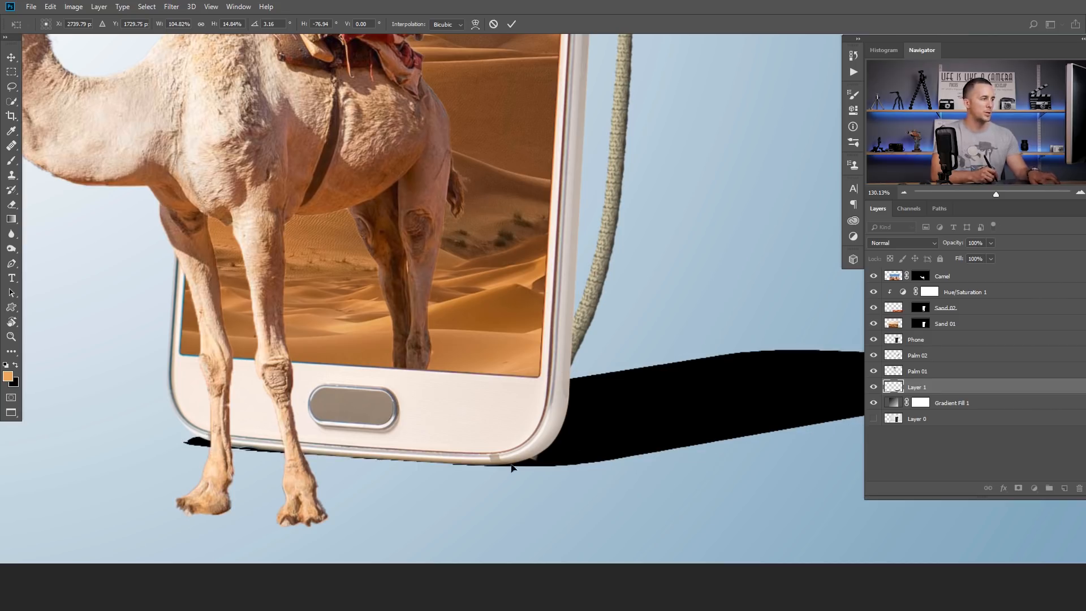
{"action": "key", "text": "Up"}
{"action": "key", "text": "Up"}
{"action": "key", "text": "Down"}
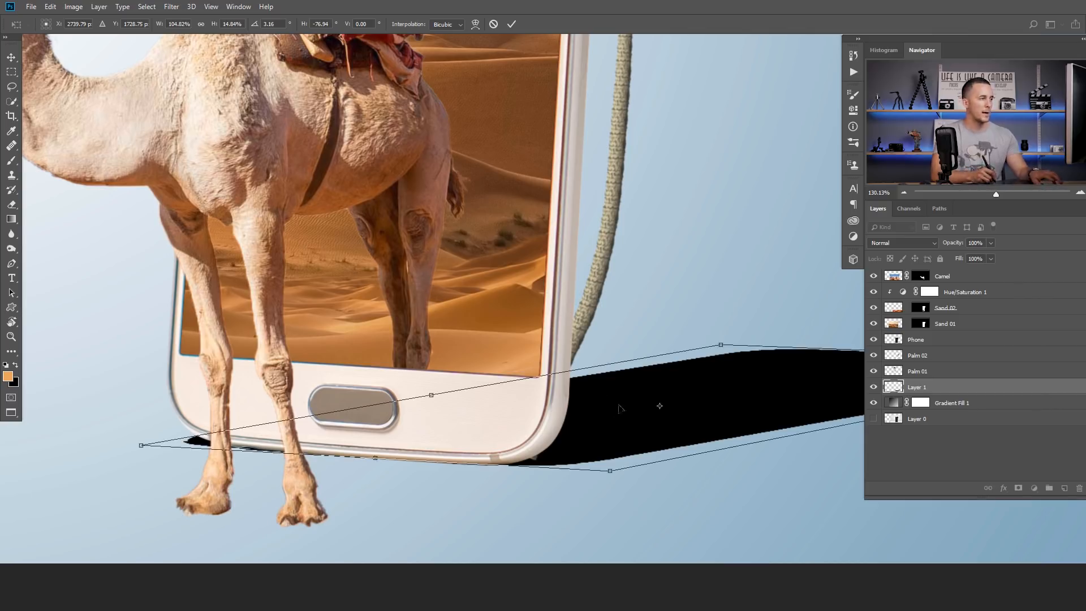
{"action": "scroll", "coordinate": [601, 393], "scroll_direction": "down", "scroll_amount": 5}
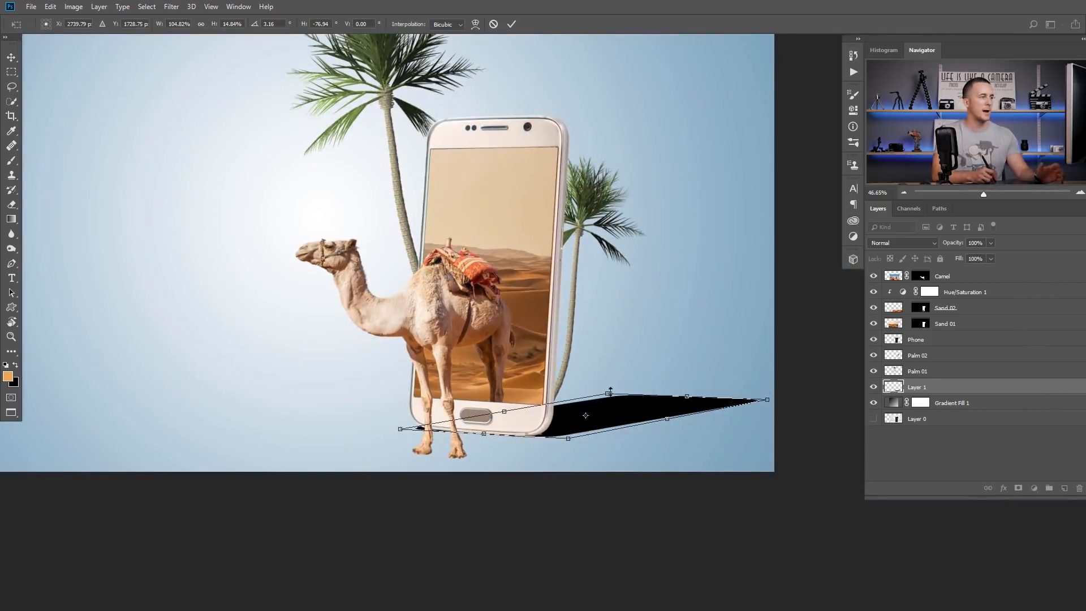
{"action": "left_click", "coordinate": [512, 24]}
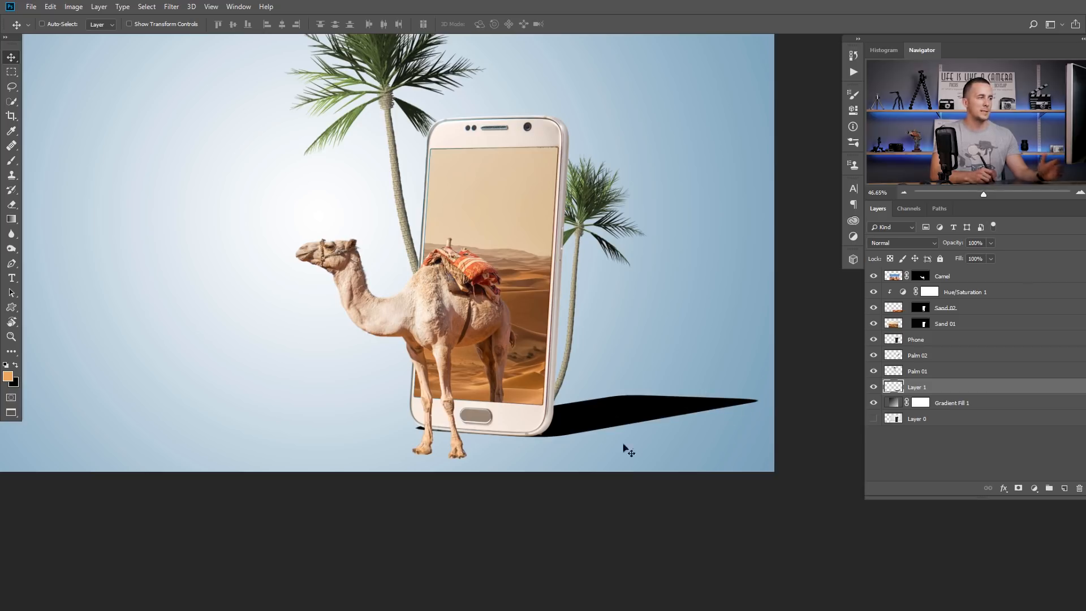
- Soften the edges at the far tip of the phone's shadow with the Blur tool at 175 px and 100% strength
{"action": "left_click_drag", "start_coordinate": [595, 419], "coordinate": [633, 419]}
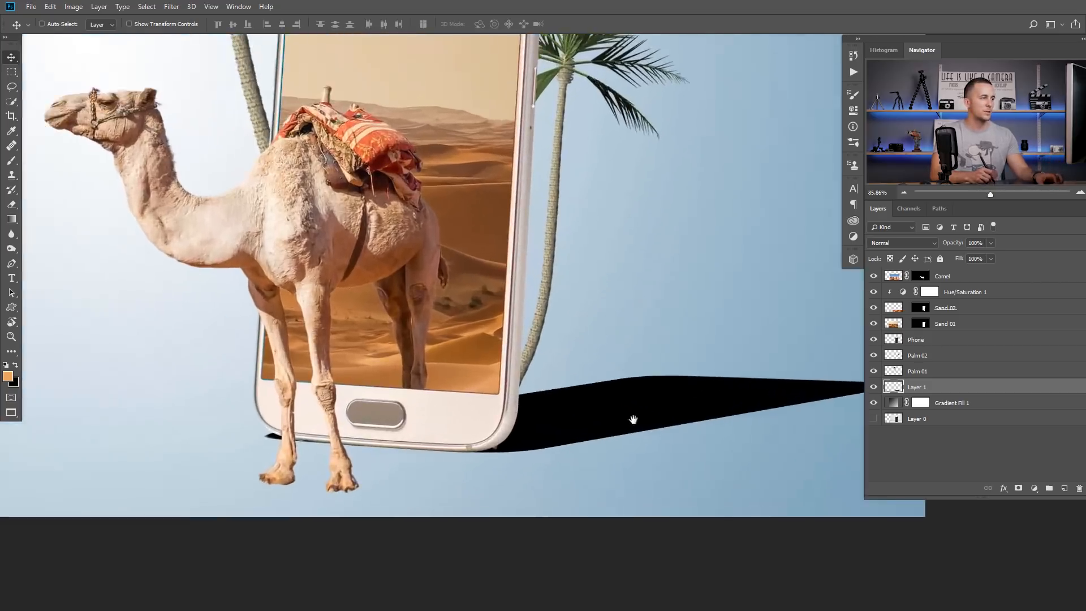
{"action": "left_click_drag", "start_coordinate": [480, 447], "coordinate": [560, 456]}
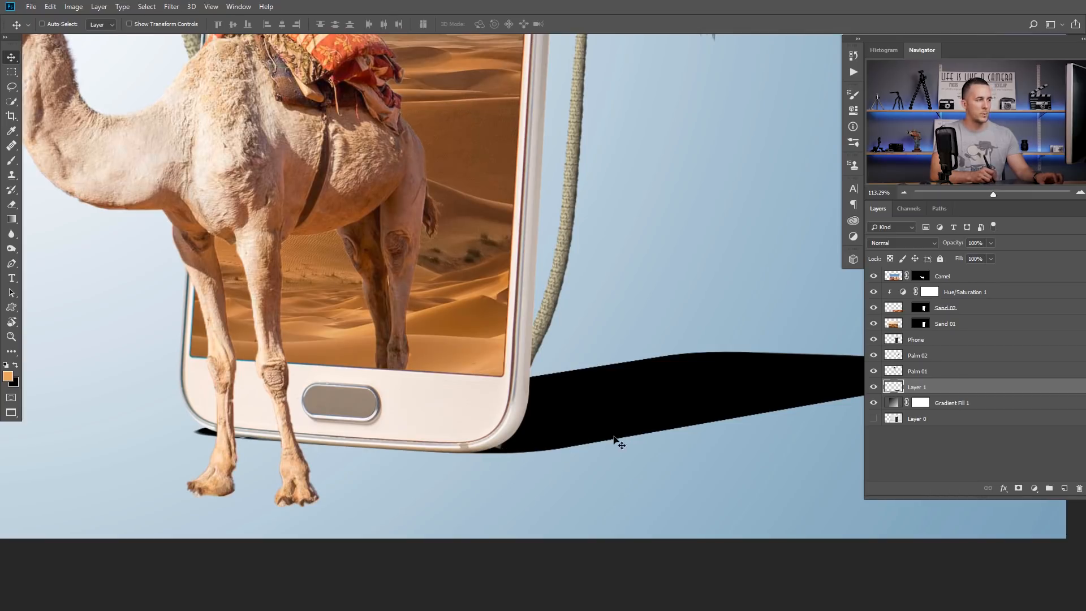
{"action": "left_click_drag", "start_coordinate": [615, 440], "coordinate": [538, 446]}
{"action": "left_click_drag", "start_coordinate": [623, 443], "coordinate": [436, 439]}
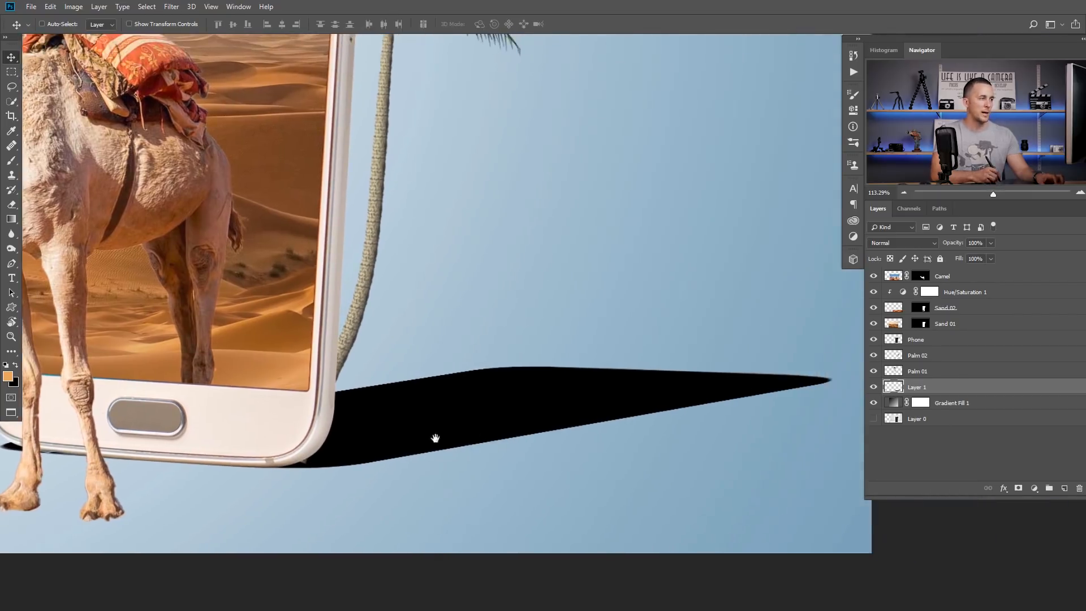
{"action": "left_click_drag", "start_coordinate": [649, 401], "coordinate": [807, 399]}
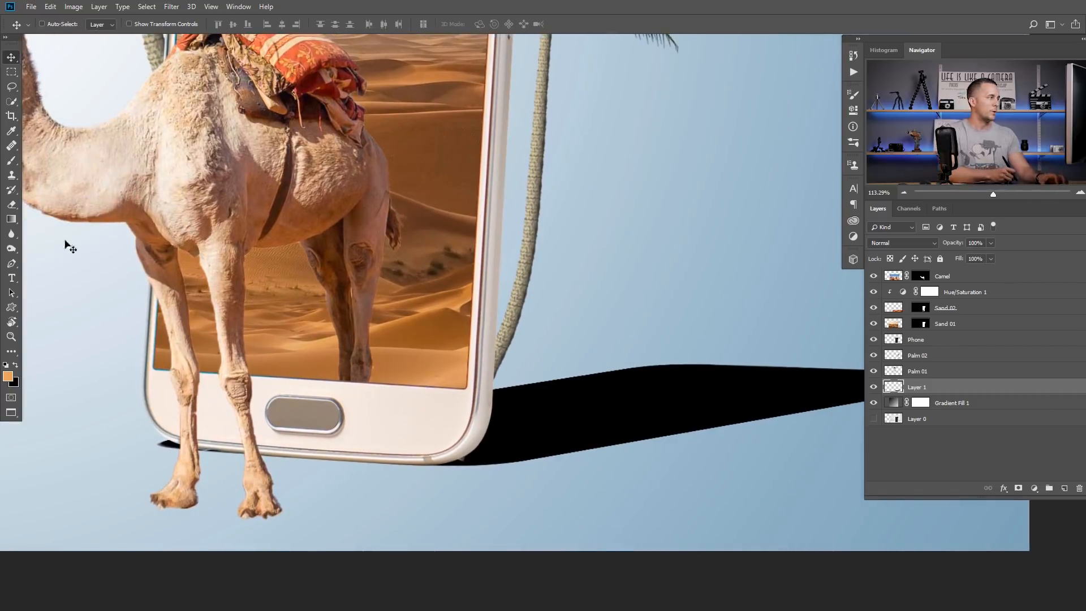
{"action": "left_click", "coordinate": [12, 233]}
{"action": "left_click_drag", "start_coordinate": [654, 383], "coordinate": [542, 335]}
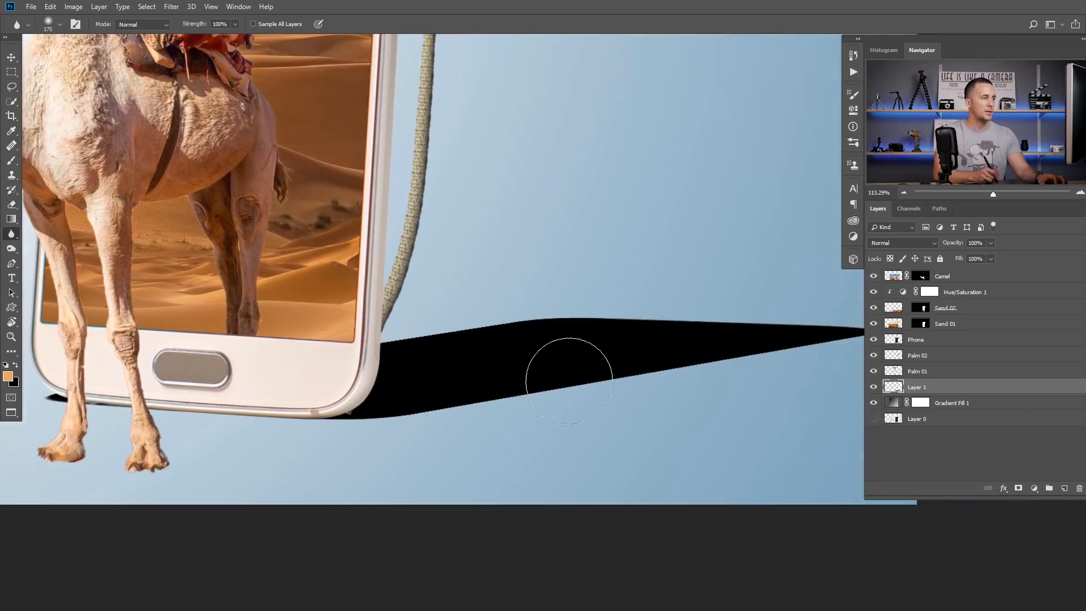
{"action": "mouse_move", "coordinate": [657, 366]}
{"action": "left_mouse_down"}
{"action": "mouse_move", "coordinate": [804, 352]}
{"action": "mouse_move", "coordinate": [853, 329]}
{"action": "mouse_move", "coordinate": [647, 353]}
{"action": "mouse_move", "coordinate": [680, 347]}
{"action": "left_mouse_up"}
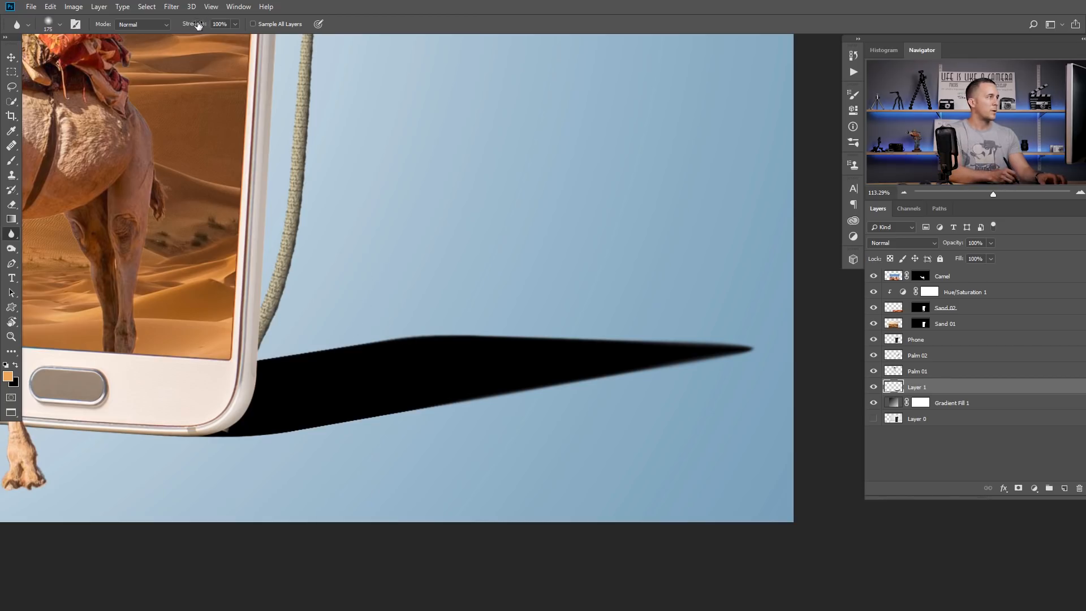
- Extend the blur along the shadow's edges toward the phone, trying 21% strength and restoring it to 100%
{"action": "type", "text": "21"}
{"action": "key", "text": "Return"}
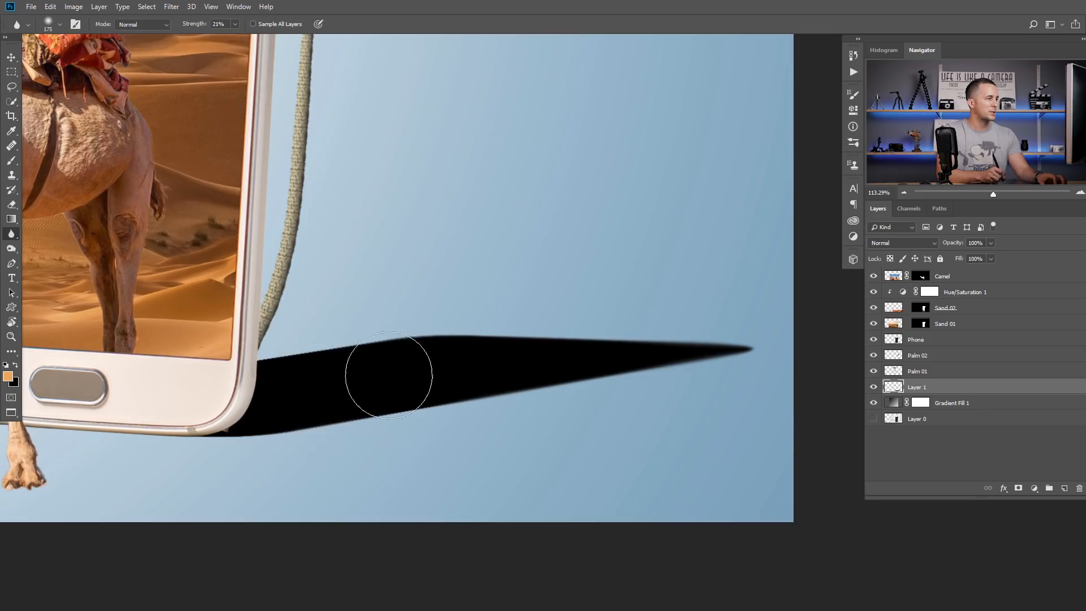
{"action": "type", "text": "100"}
{"action": "key", "text": "Return"}
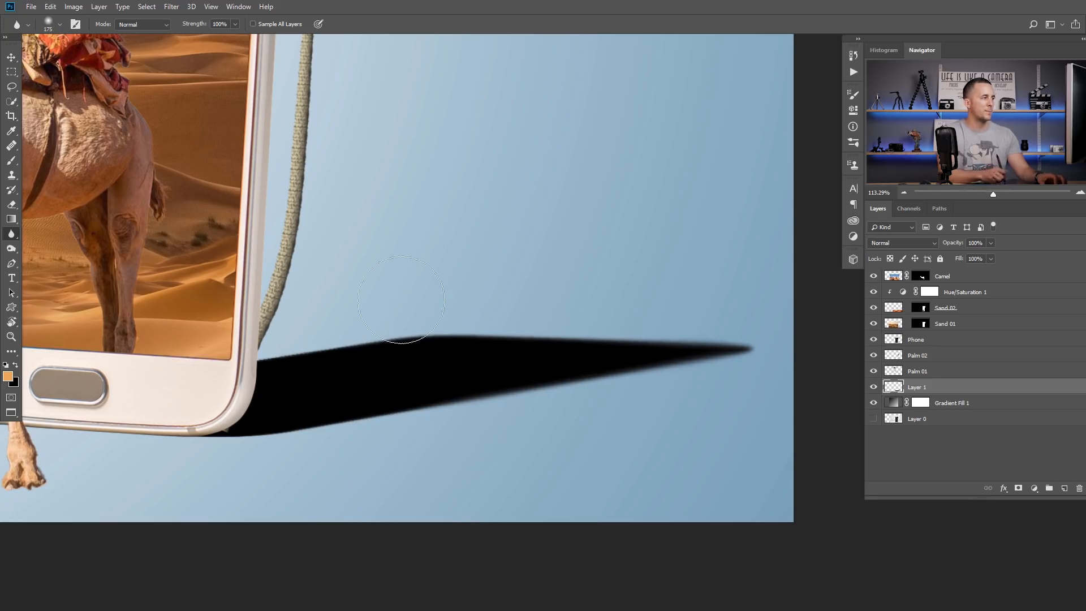
{"action": "left_click_drag", "start_coordinate": [545, 354], "coordinate": [533, 328]}
{"action": "left_click_drag", "start_coordinate": [397, 346], "coordinate": [351, 334]}
{"action": "left_click_drag", "start_coordinate": [540, 325], "coordinate": [443, 369]}
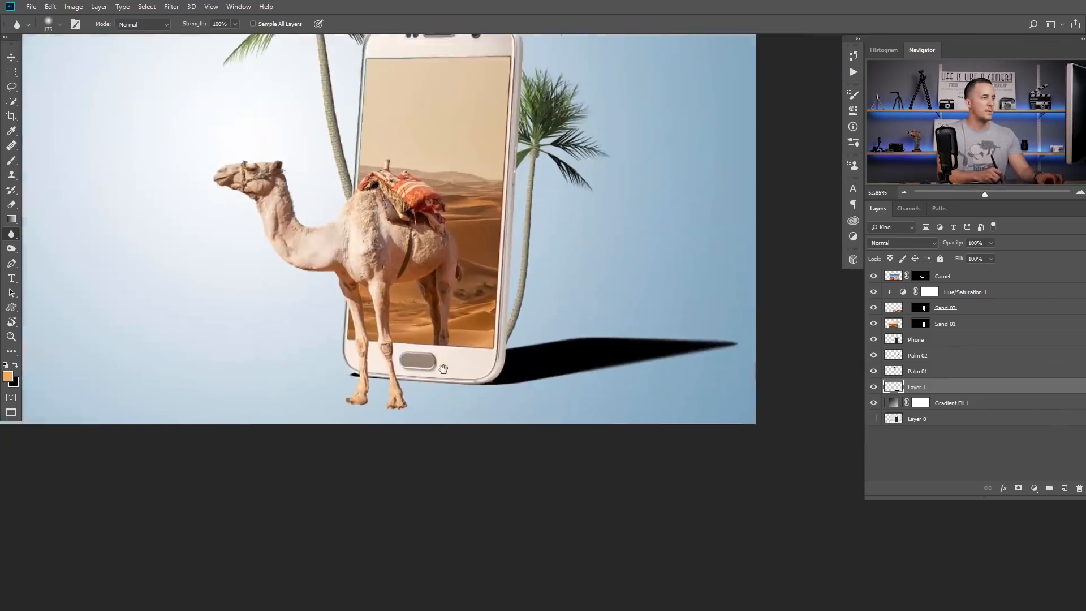
{"action": "key", "text": "ctrl+plus"}
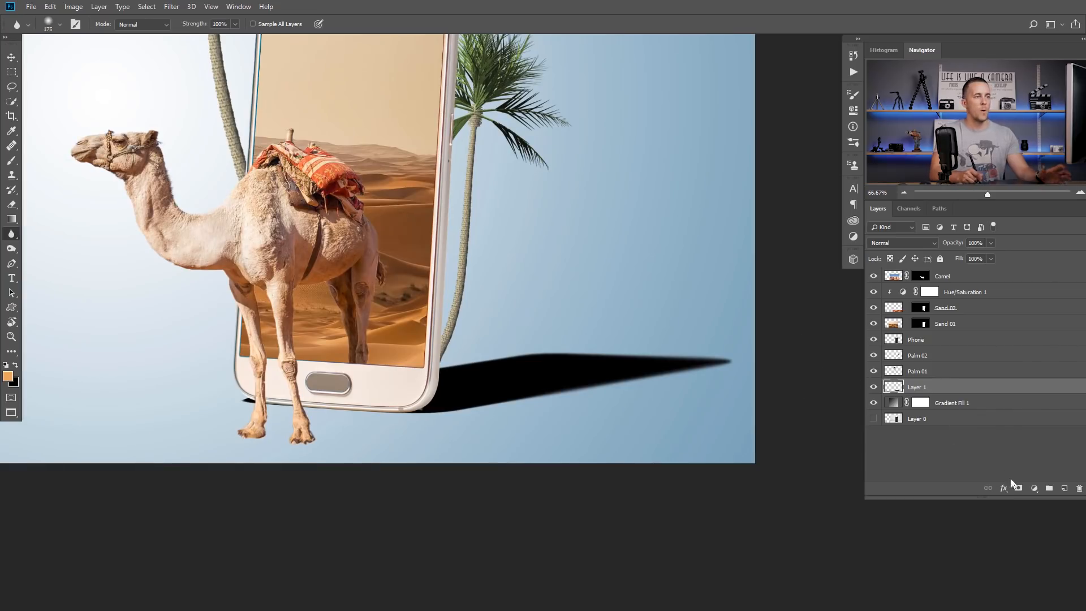
- Rename Layer 1 as Phone shadow and add a white layer mask to it
{"action": "double_click", "coordinate": [920, 389]}
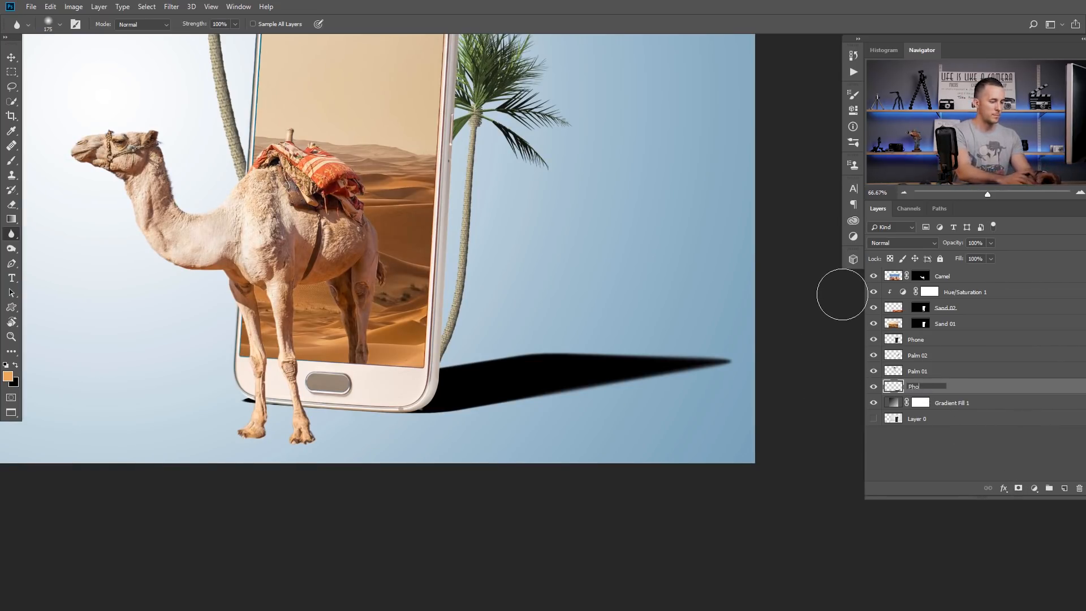
{"action": "key", "text": "Return"}
{"action": "left_click", "coordinate": [1017, 488]}
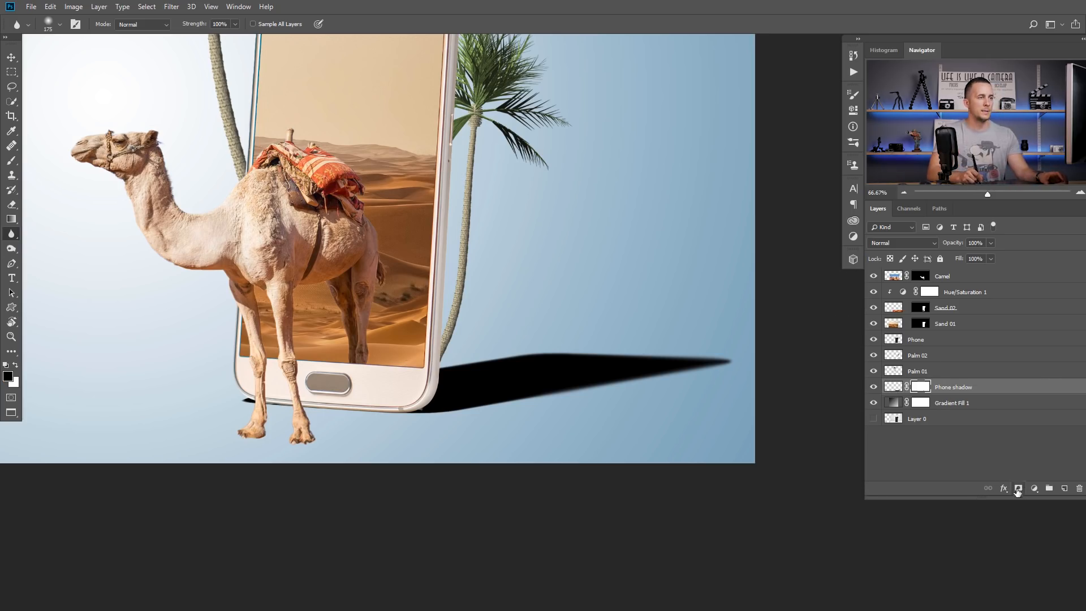
- Try fading the far end of the shadow with Foreground to Transparent linear gradients on its mask, and undo them
{"action": "scroll", "coordinate": [598, 347], "scroll_direction": "down", "scroll_amount": 2}
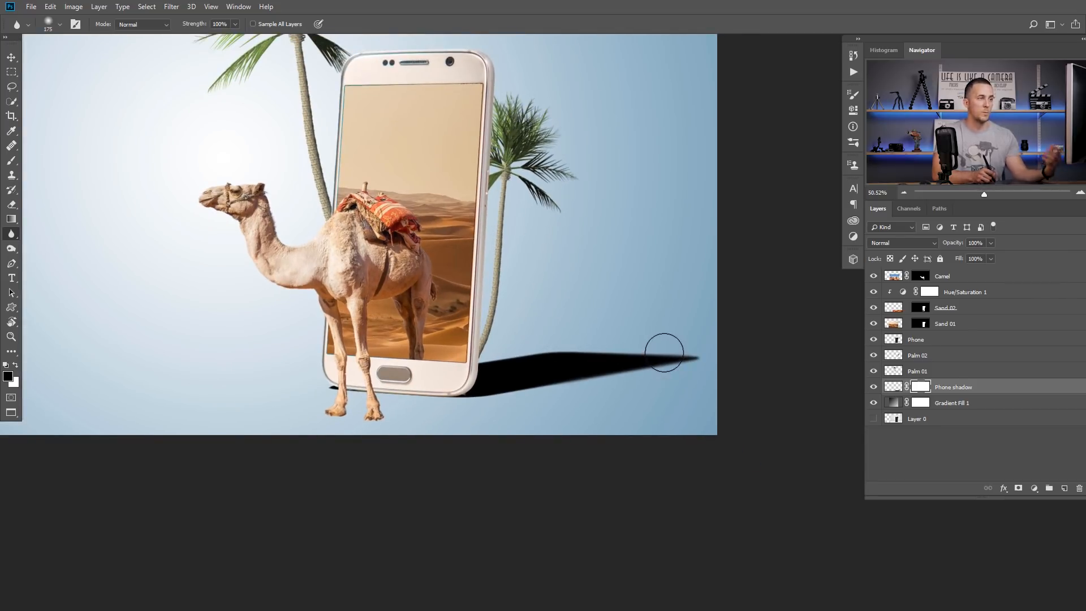
{"action": "left_click_drag", "start_coordinate": [582, 329], "coordinate": [606, 342]}
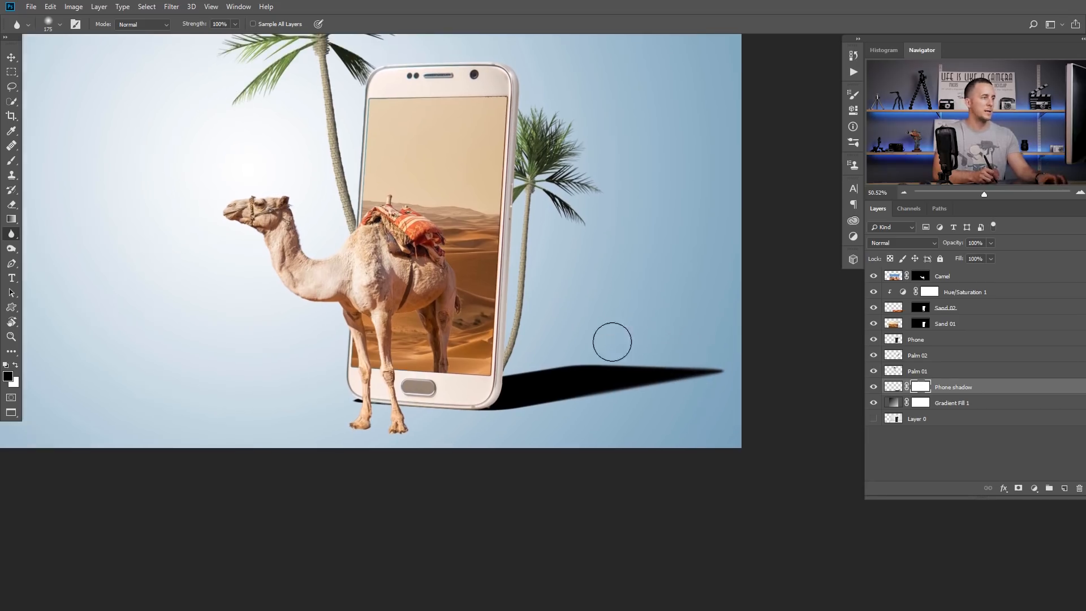
{"action": "left_click", "coordinate": [11, 219]}
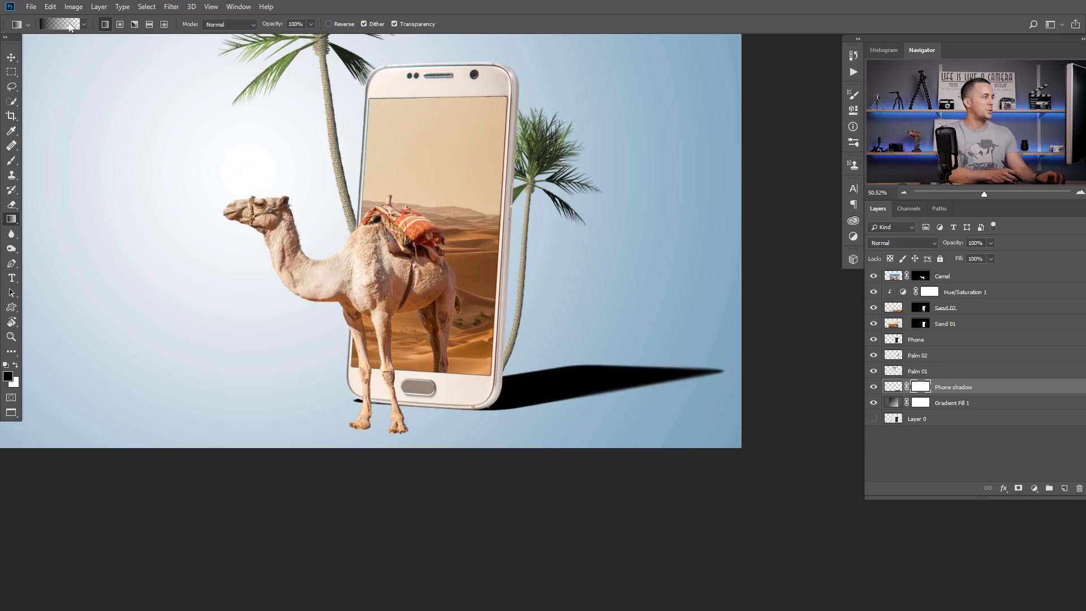
{"action": "left_click", "coordinate": [68, 25]}
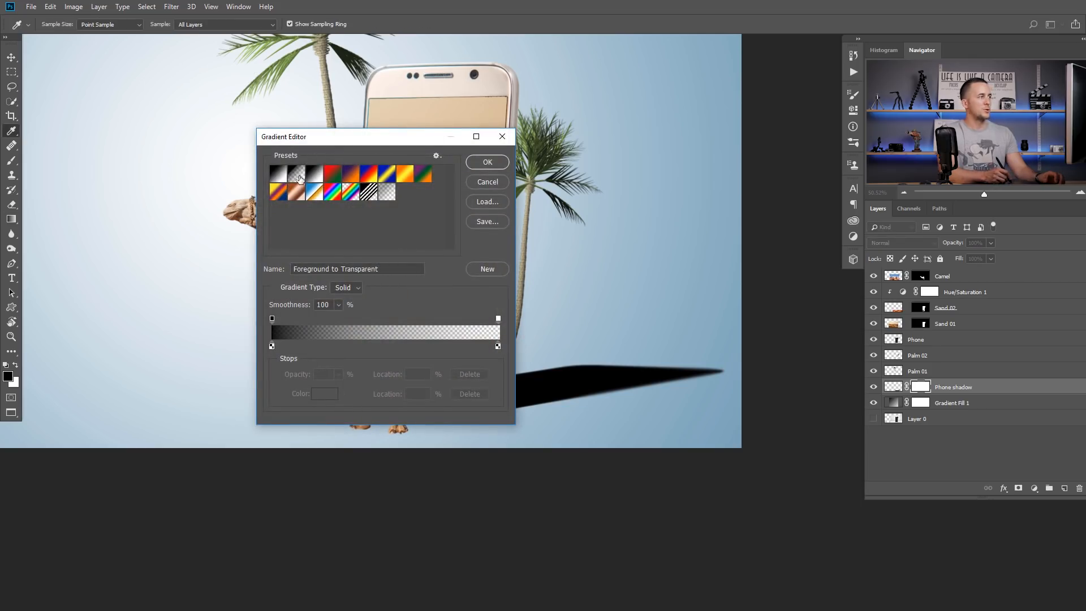
{"action": "left_click", "coordinate": [486, 162]}
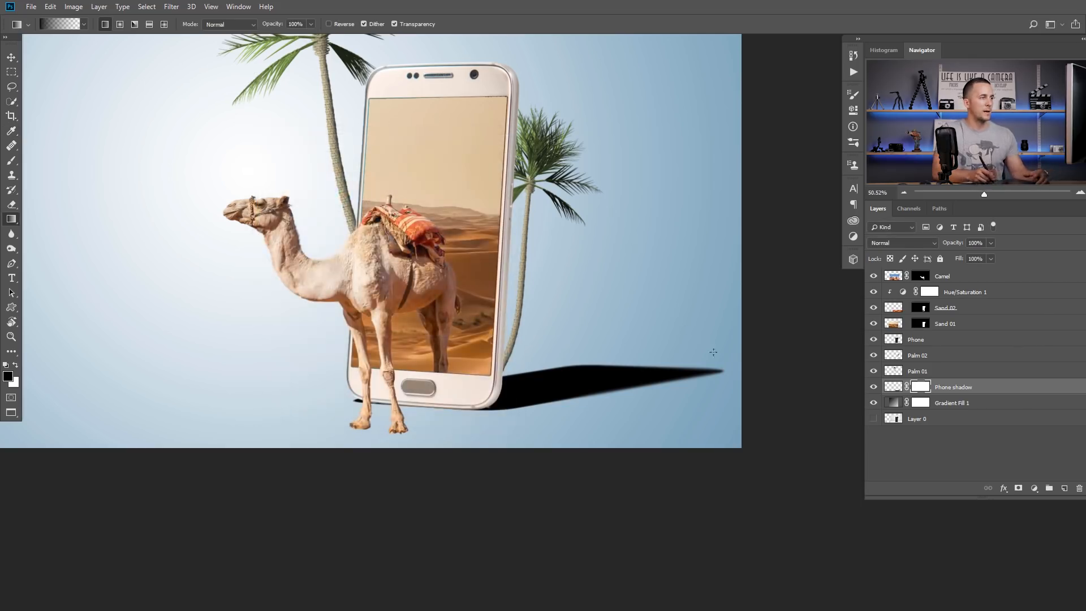
{"action": "left_click_drag", "start_coordinate": [673, 374], "coordinate": [608, 385]}
{"action": "key", "text": "ctrl+z"}
{"action": "left_click_drag", "start_coordinate": [700, 332], "coordinate": [505, 402]}
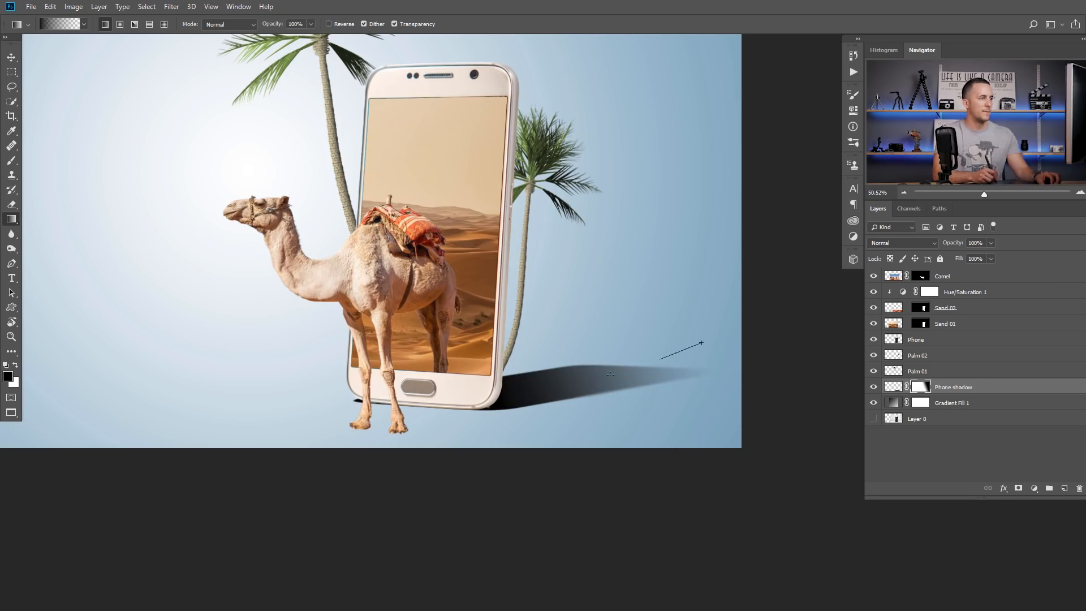
{"action": "left_click_drag", "start_coordinate": [610, 374], "coordinate": [496, 396]}
{"action": "key", "text": "ctrl+z"}
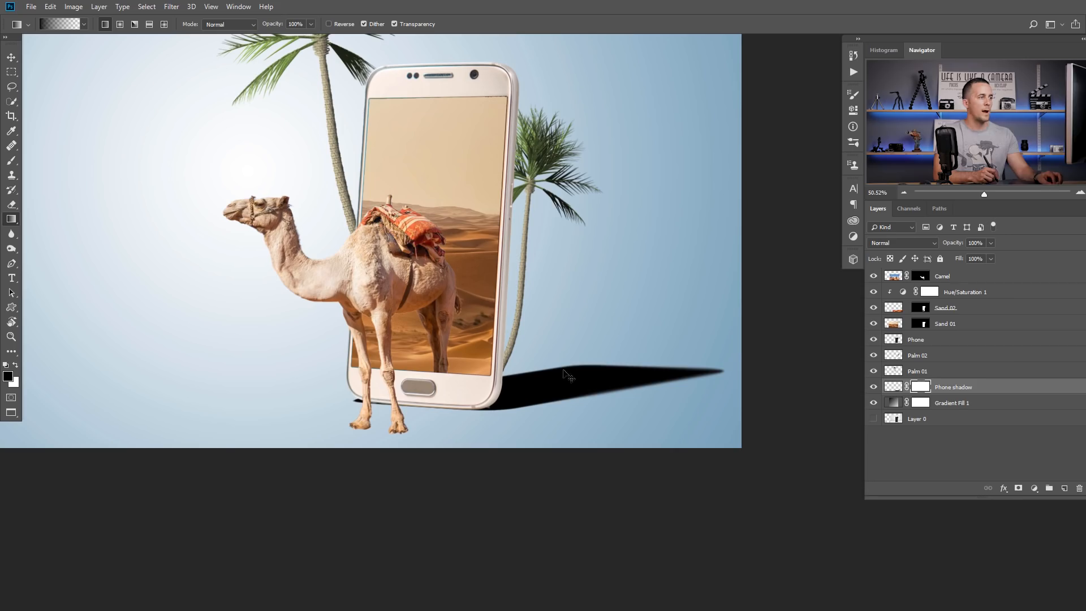
- Fade the far end of the shadow by painting black on its mask with a soft round brush of 900 px
{"action": "key", "text": "b"}
{"action": "right_click", "coordinate": [655, 335]}
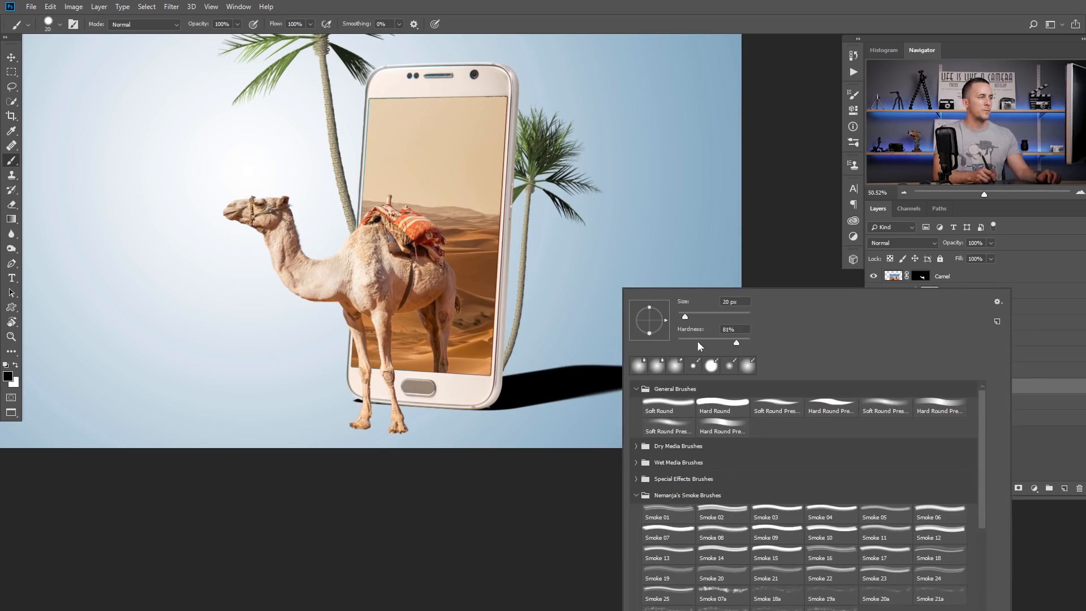
{"action": "left_click", "coordinate": [585, 332]}
{"action": "key", "text": "bracketright"}
{"action": "key", "text": "bracketright"}
{"action": "key", "text": "bracketright"}
{"action": "key", "text": "bracketright"}
{"action": "key", "text": "bracketright"}
{"action": "key", "text": "bracketright"}
{"action": "key", "text": "bracketright"}
{"action": "key", "text": "bracketright"}
{"action": "key", "text": "bracketright"}
{"action": "key", "text": "bracketright"}
{"action": "key", "text": "bracketright"}
{"action": "key", "text": "bracketright"}
{"action": "key", "text": "bracketright"}
{"action": "key", "text": "bracketright"}
{"action": "key", "text": "bracketright"}
{"action": "key", "text": "bracketright"}
{"action": "key", "text": "bracketright"}
{"action": "key", "text": "bracketright"}
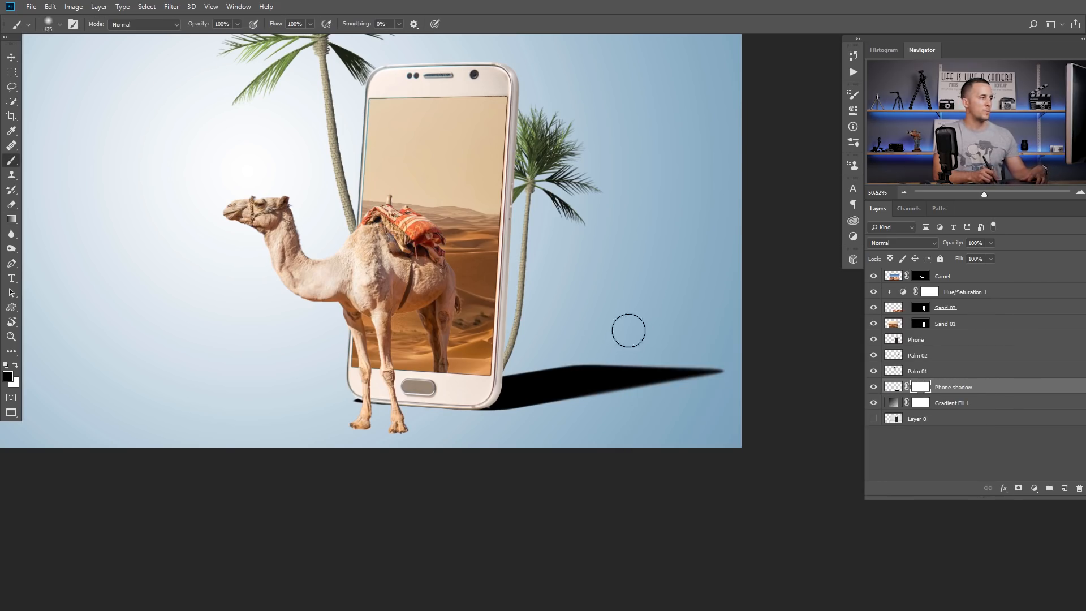
{"action": "key", "text": "bracketright"}
{"action": "key", "text": "bracketright"}
{"action": "mouse_move", "coordinate": [751, 298]}
{"action": "left_mouse_down"}
{"action": "mouse_move", "coordinate": [699, 283]}
{"action": "mouse_move", "coordinate": [698, 271]}
{"action": "mouse_move", "coordinate": [644, 284]}
{"action": "mouse_move", "coordinate": [608, 268]}
{"action": "mouse_move", "coordinate": [634, 259]}
{"action": "mouse_move", "coordinate": [760, 271]}
{"action": "left_mouse_up"}
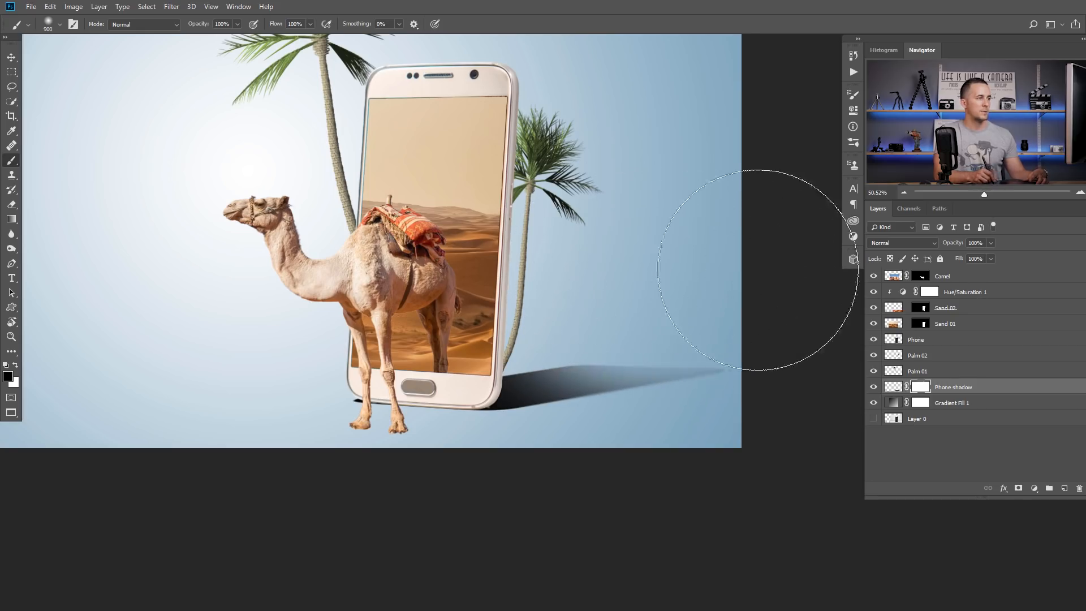
- Set the brush opacity to 10% and lower the Phone shadow layer's opacity to 49%
{"action": "key", "text": "1"}
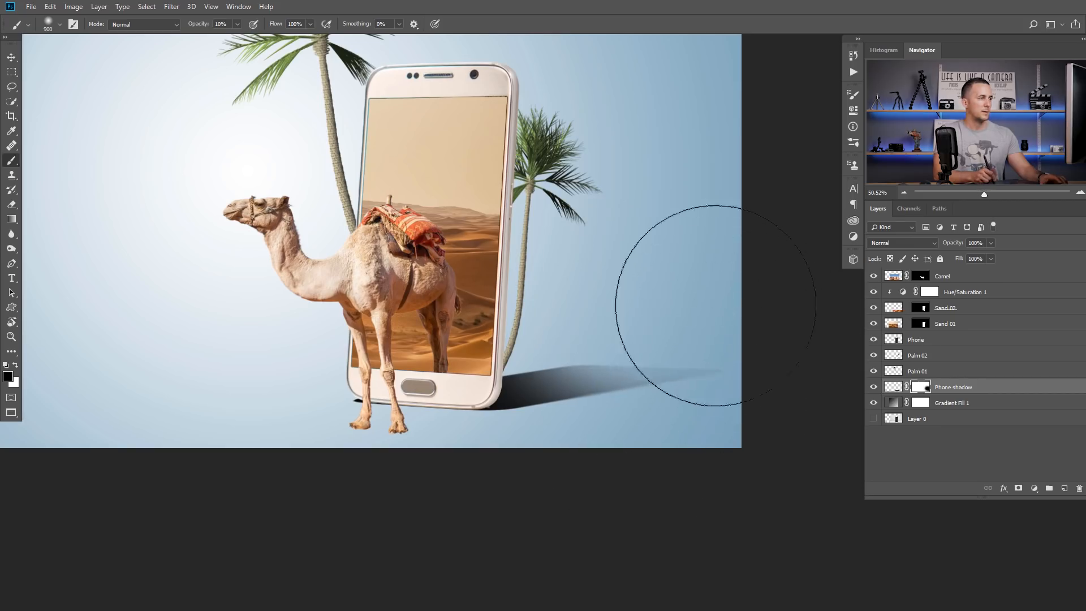
{"action": "left_click_drag", "start_coordinate": [961, 248], "coordinate": [929, 249]}
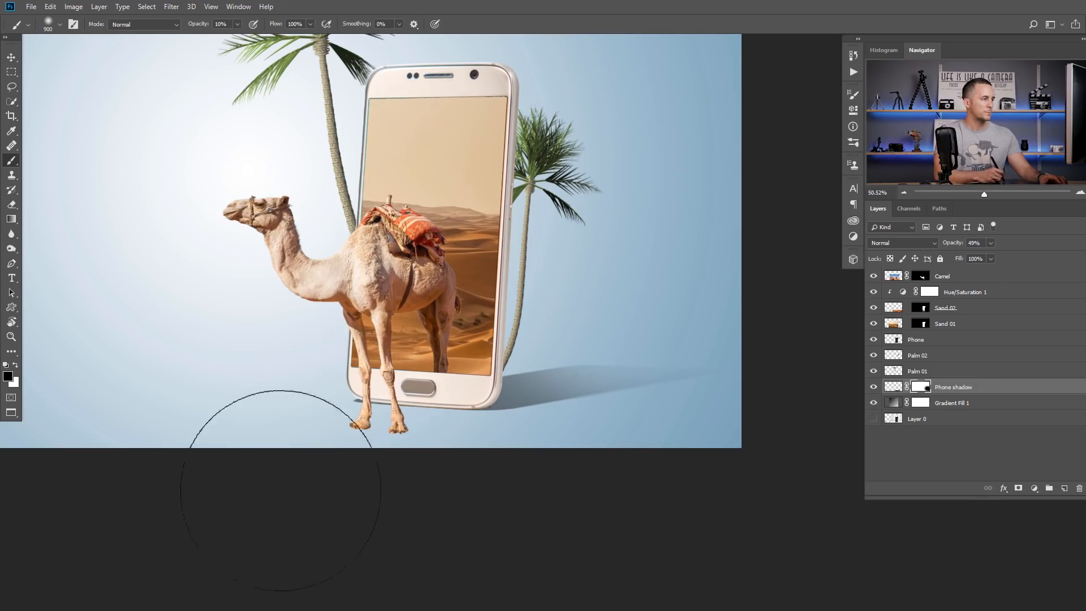
- Soften the phone shadow's fade by painting black on its mask at 30% and 10% brush opacity
{"action": "key", "text": "3"}
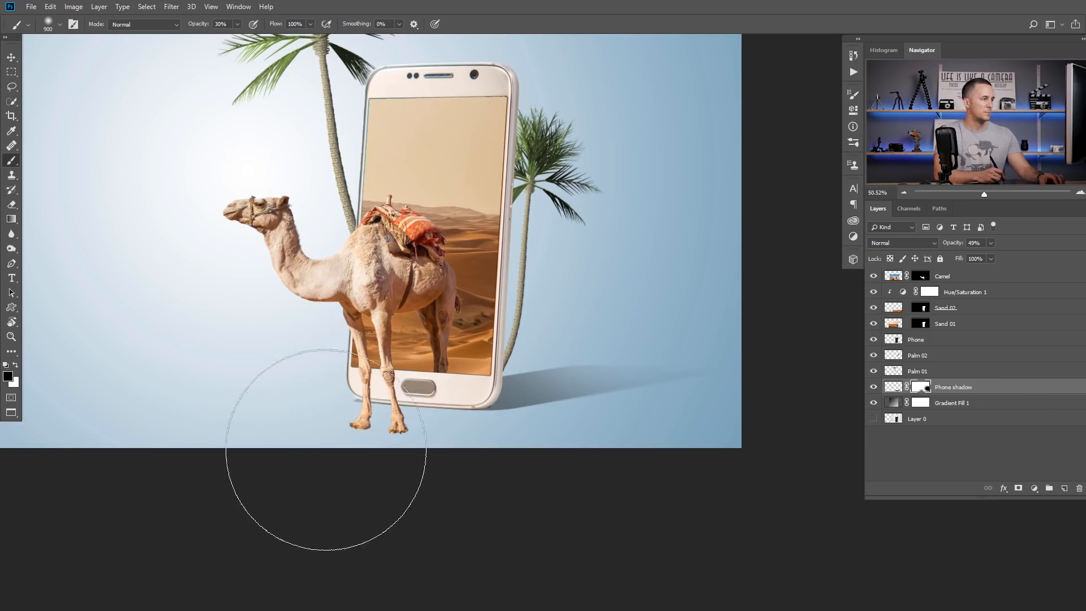
{"action": "key", "text": "1"}
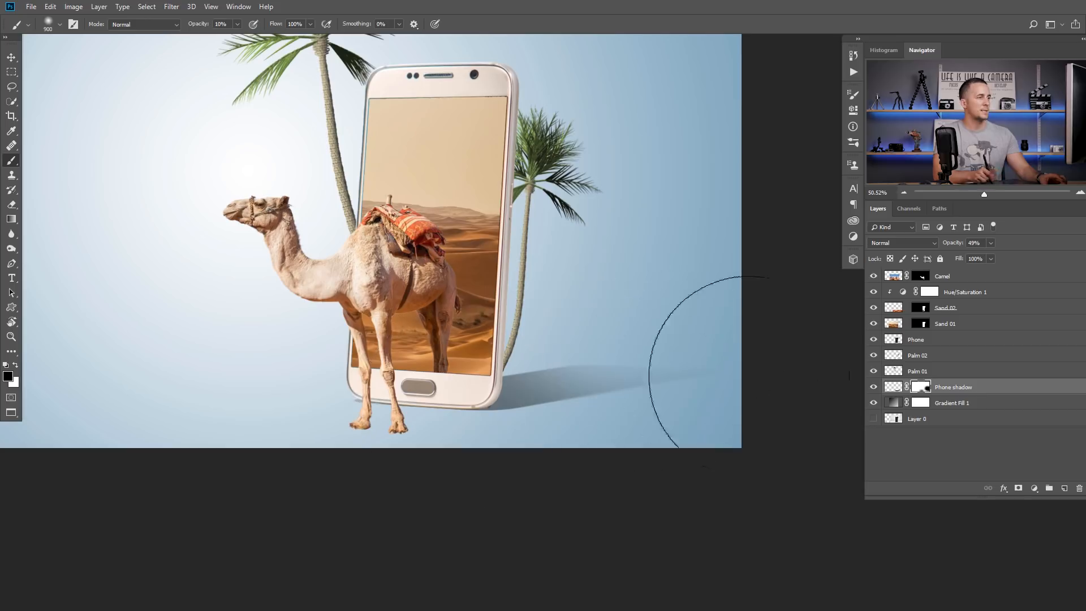
{"action": "mouse_move", "coordinate": [622, 341]}
{"action": "left_mouse_down"}
{"action": "mouse_move", "coordinate": [600, 376]}
{"action": "mouse_move", "coordinate": [618, 366]}
{"action": "mouse_move", "coordinate": [571, 367]}
{"action": "left_mouse_up"}
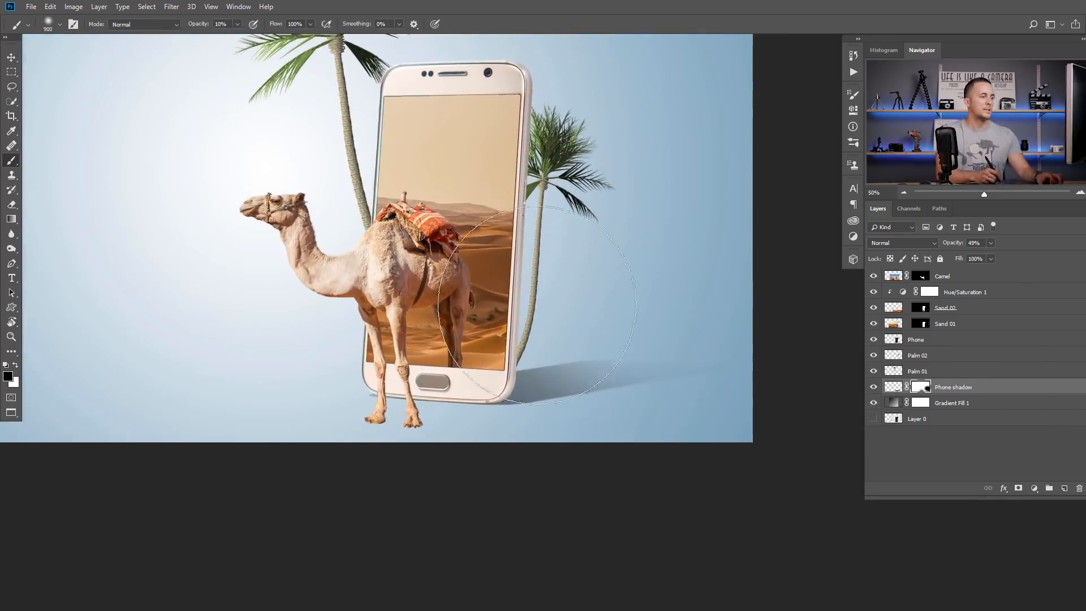
{"action": "key", "text": "v"}
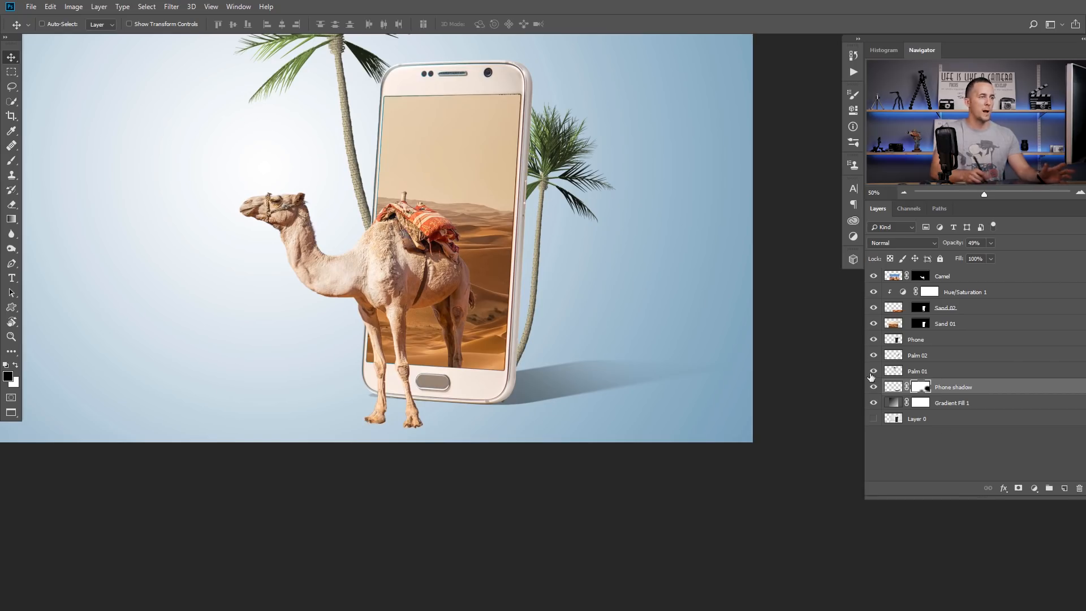
- Add a layer named P 02 shadow above Phone shadow and fill it with Palm 02's silhouette in black
{"action": "left_click", "coordinate": [1065, 489]}
{"action": "double_click", "coordinate": [918, 388]}
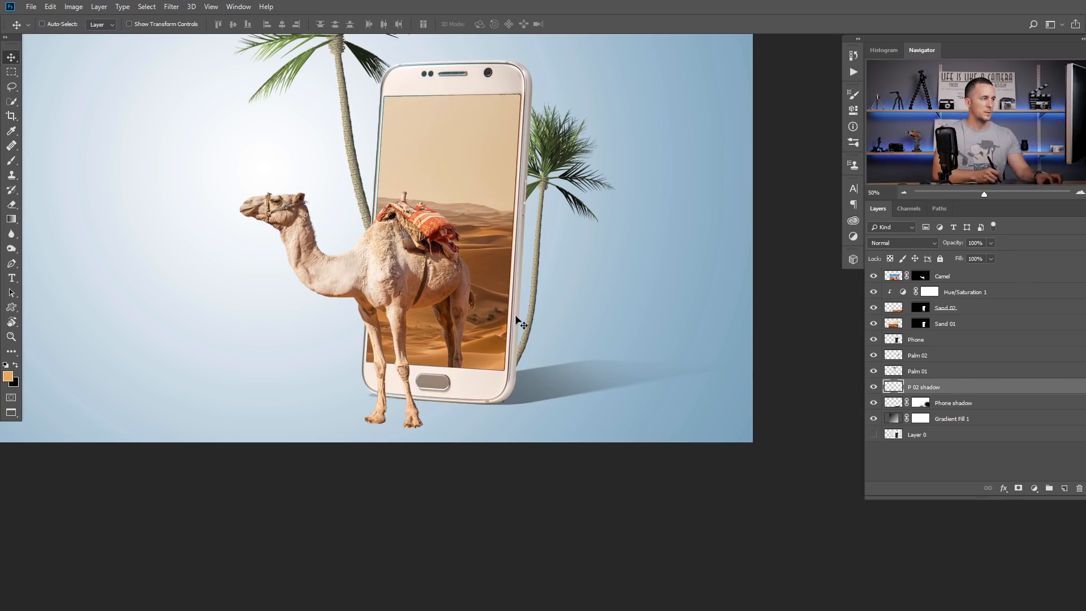
{"action": "left_click", "coordinate": [535, 293]}
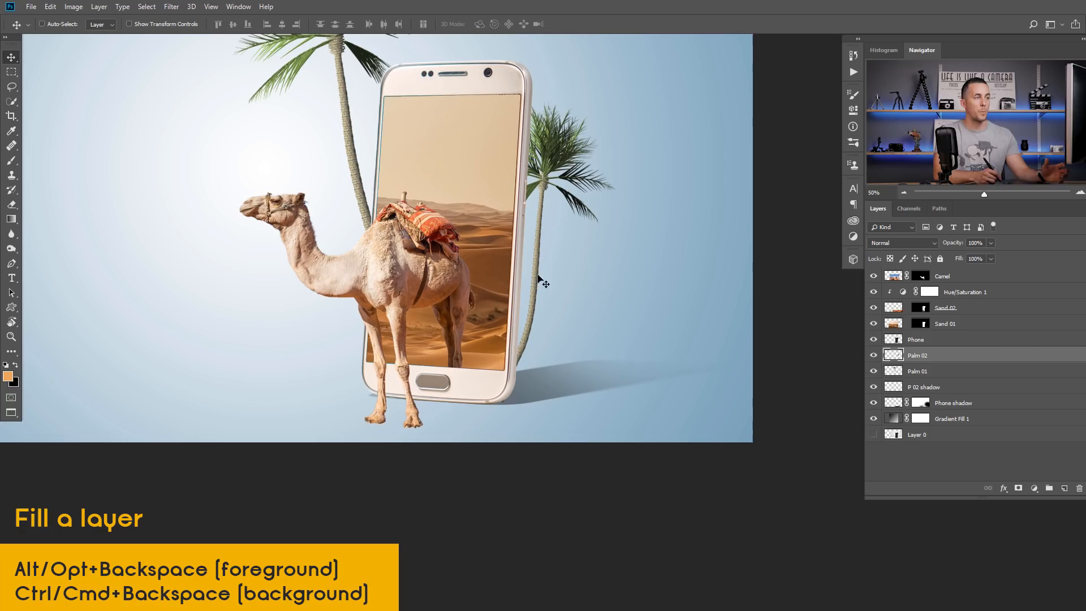
{"action": "left_click", "coordinate": [897, 357], "text": "ctrl"}
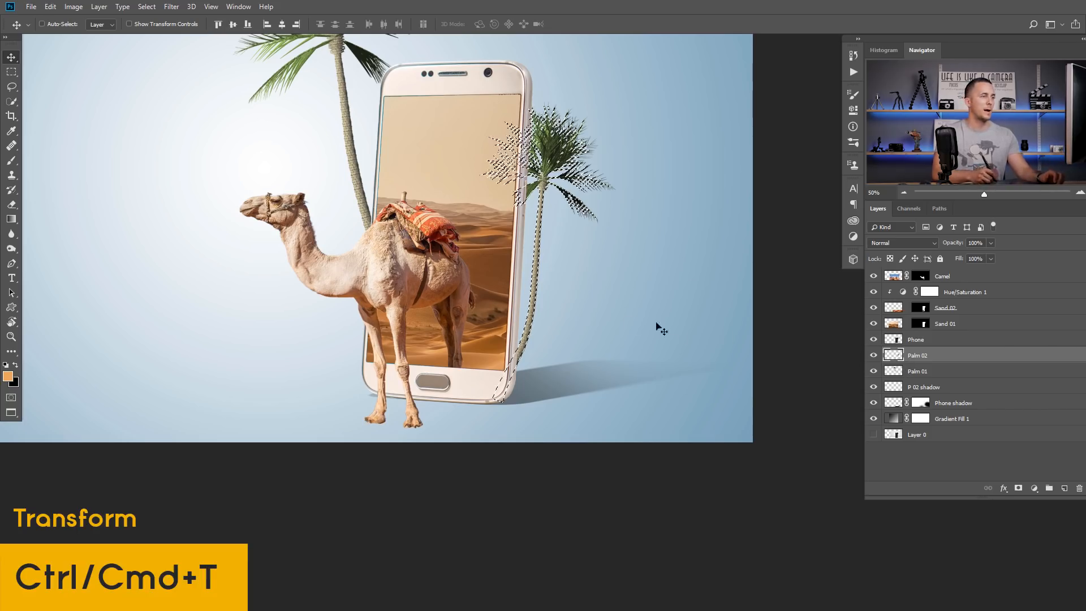
{"action": "left_click", "coordinate": [903, 387]}
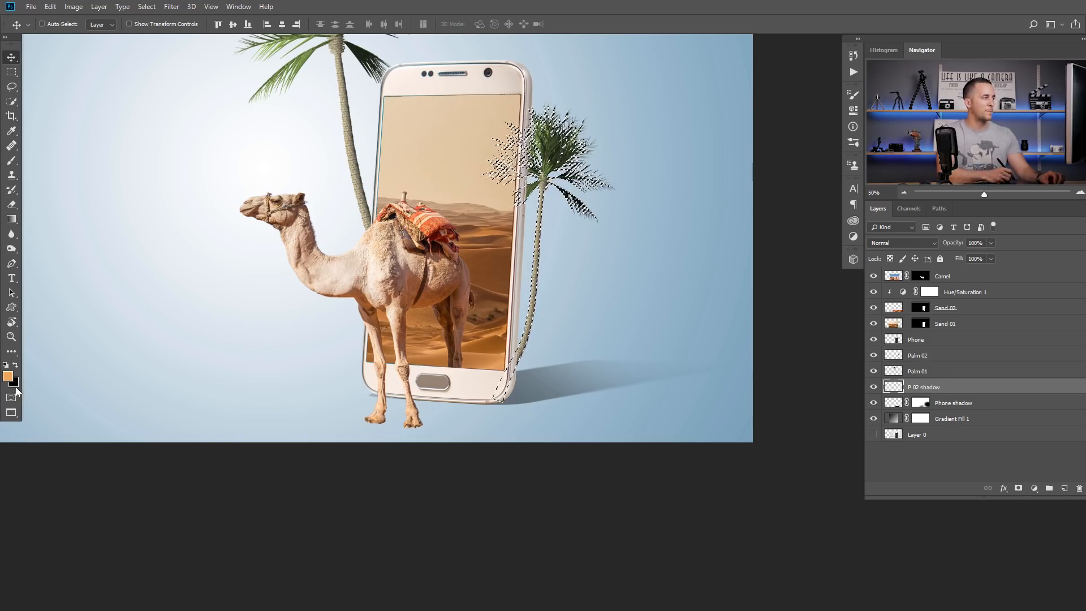
{"action": "key", "text": "ctrl+BackSpace"}
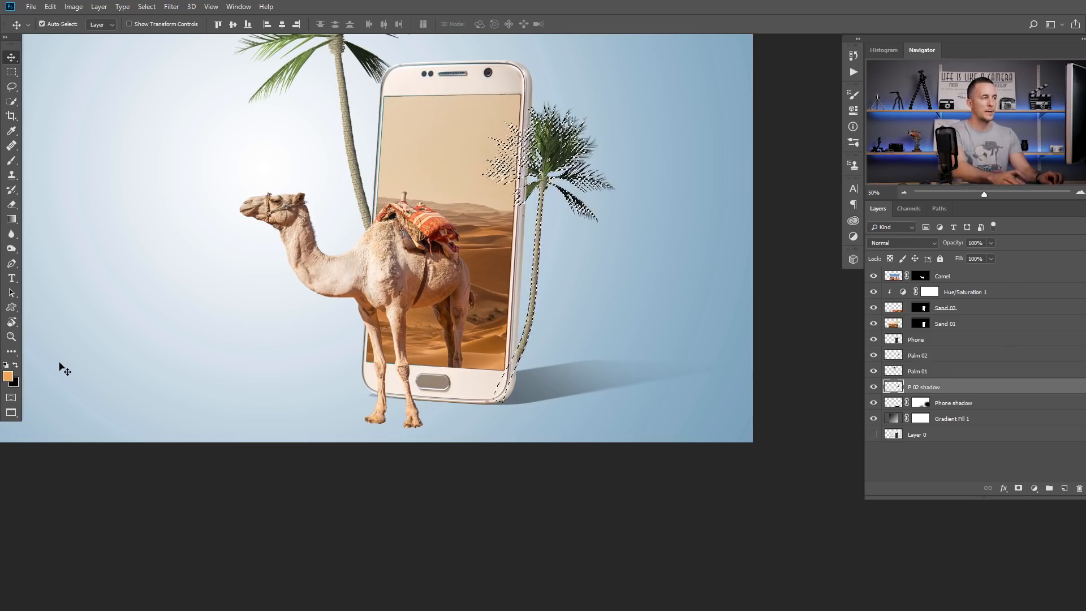
{"action": "key", "text": "ctrl+d"}
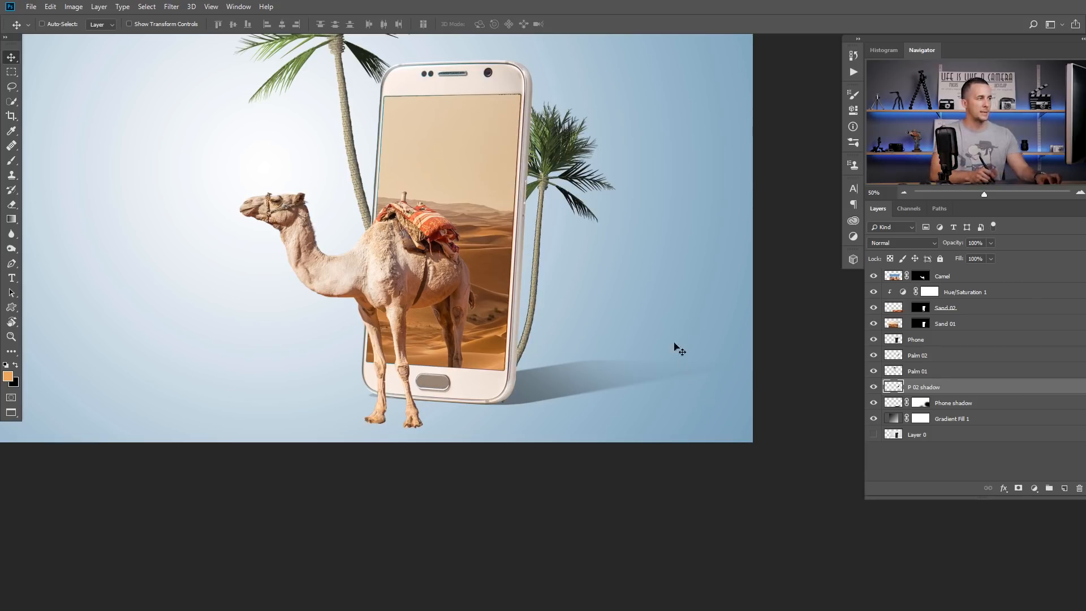
- Transform the palm silhouette on P 02 shadow, flattening and skewing it along the ground from the trunk's base beside the phone shadow
{"action": "key", "text": "ctrl+t"}
{"action": "left_click_drag", "start_coordinate": [546, 103], "coordinate": [729, 376]}
{"action": "left_click_drag", "start_coordinate": [795, 374], "coordinate": [810, 394]}
{"action": "left_click_drag", "start_coordinate": [711, 398], "coordinate": [664, 387]}
{"action": "left_click_drag", "start_coordinate": [800, 392], "coordinate": [782, 382]}
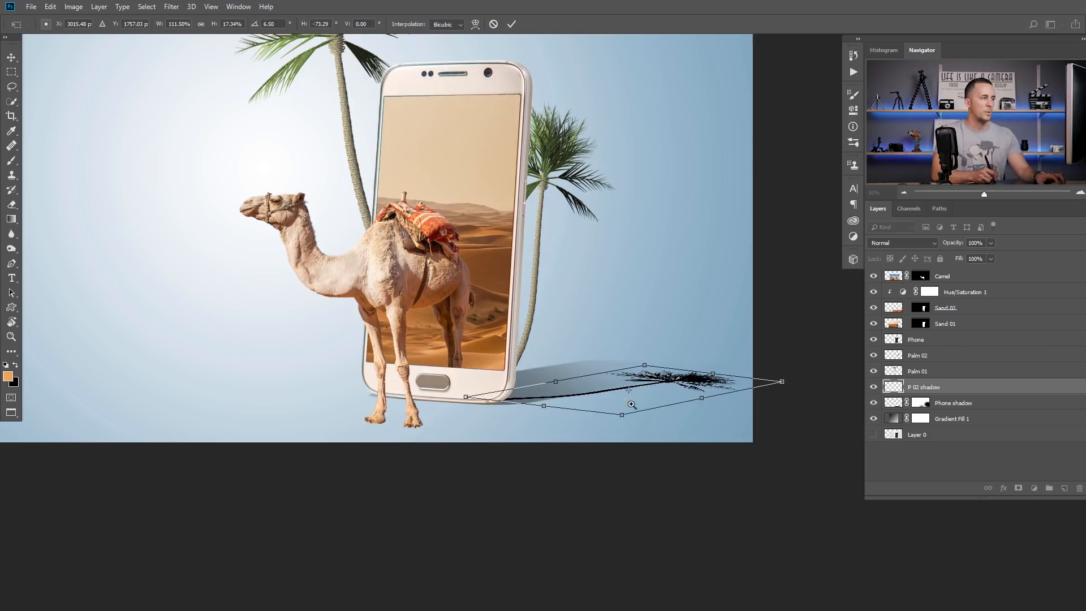
{"action": "scroll", "coordinate": [631, 406], "scroll_direction": "up", "scroll_amount": 5}
{"action": "left_click_drag", "start_coordinate": [688, 383], "coordinate": [538, 405]}
{"action": "left_click_drag", "start_coordinate": [753, 340], "coordinate": [686, 315]}
- Warp the P 02 shadow so its trunk curves and its crown shifts slightly back, and apply the transform
{"action": "right_click", "coordinate": [430, 392]}
{"action": "left_click", "coordinate": [480, 462]}
{"action": "left_click_drag", "start_coordinate": [439, 380], "coordinate": [458, 400]}
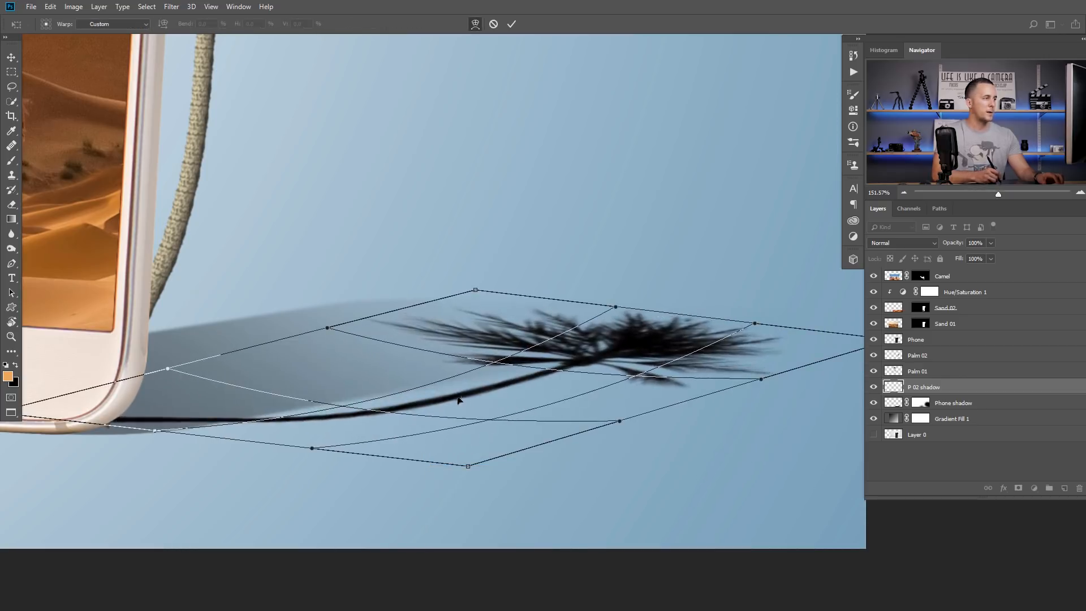
{"action": "left_click_drag", "start_coordinate": [619, 332], "coordinate": [614, 334]}
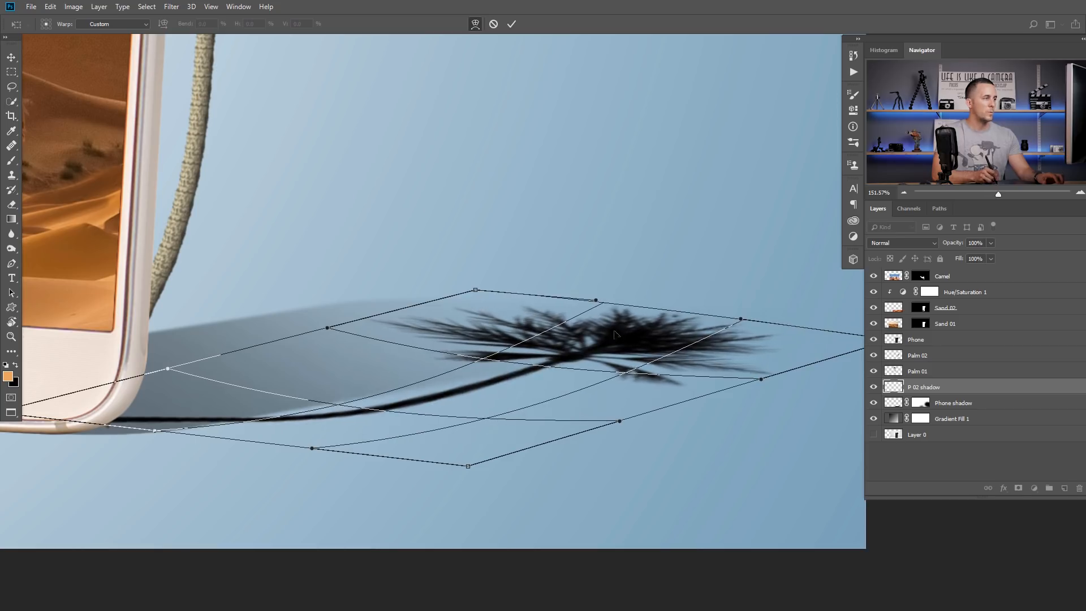
{"action": "left_click_drag", "start_coordinate": [475, 392], "coordinate": [476, 397]}
{"action": "left_click_drag", "start_coordinate": [616, 335], "coordinate": [613, 328]}
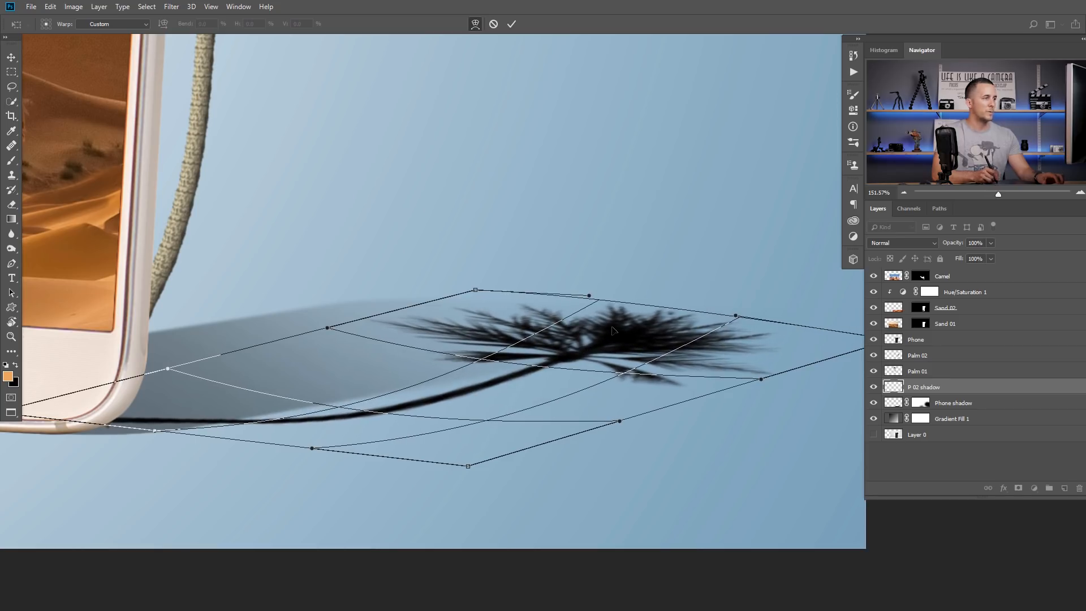
{"action": "key", "text": "Return"}
- Soften the palm shadow's crown and trunk with the Blur tool at 175 px and 100% strength
{"action": "scroll", "coordinate": [560, 366], "scroll_direction": "down", "scroll_amount": 3}
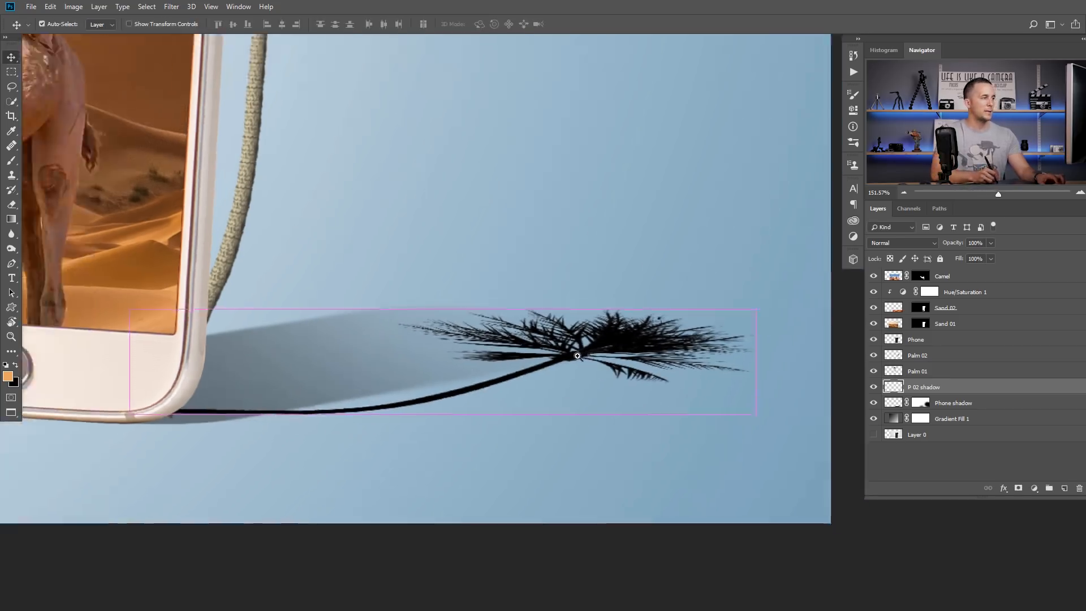
{"action": "scroll", "coordinate": [560, 366], "scroll_direction": "down", "scroll_amount": 2}
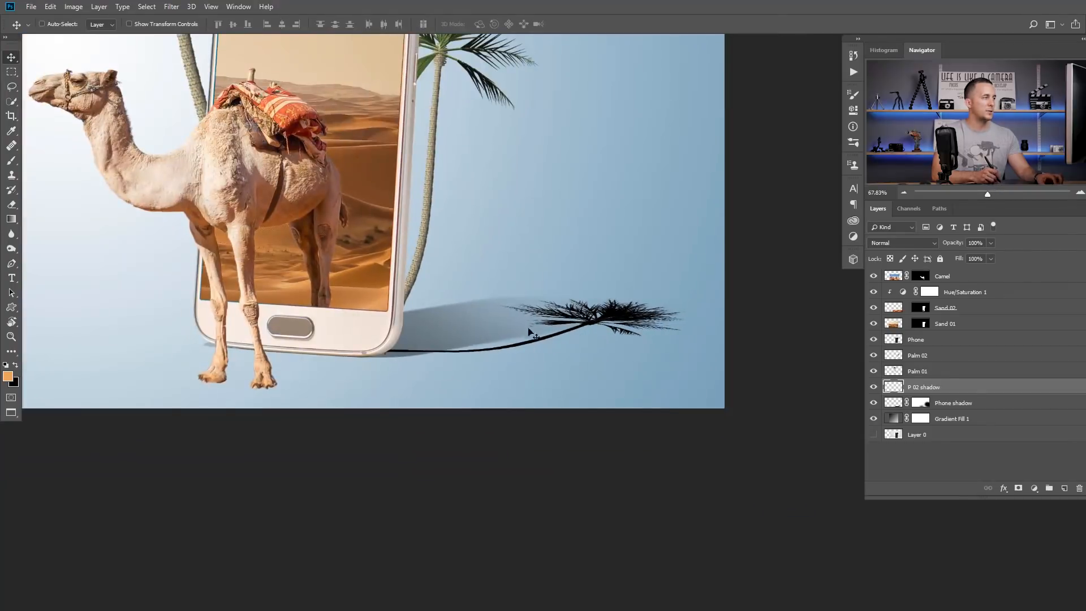
{"action": "left_click", "coordinate": [12, 234]}
{"action": "mouse_move", "coordinate": [649, 311]}
{"action": "left_mouse_down"}
{"action": "mouse_move", "coordinate": [635, 328]}
{"action": "mouse_move", "coordinate": [608, 280]}
{"action": "left_mouse_up"}
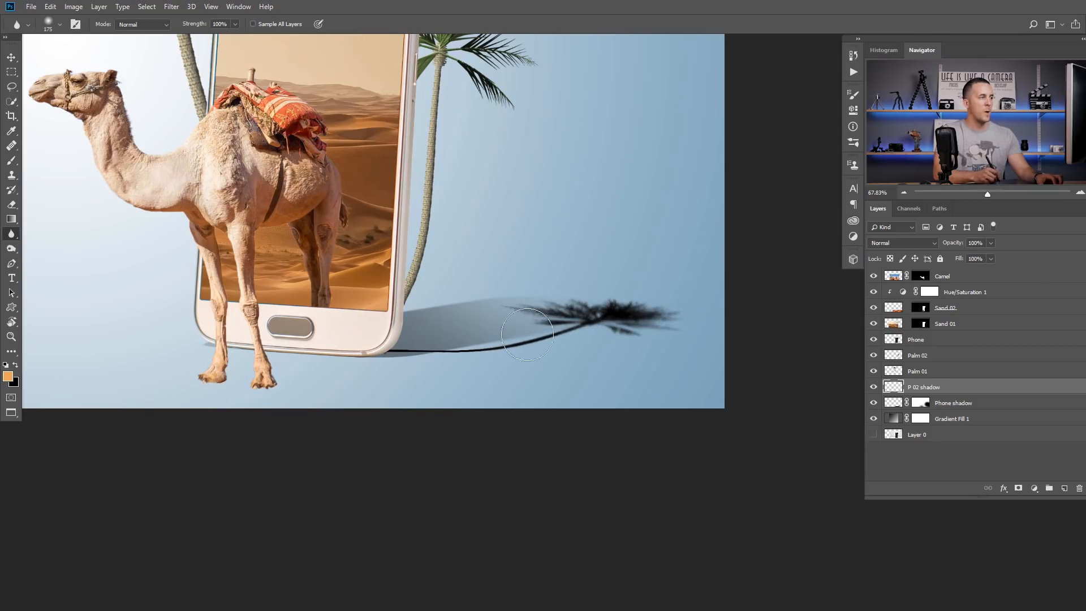
{"action": "scroll", "coordinate": [450, 334], "scroll_direction": "up", "scroll_amount": 3}
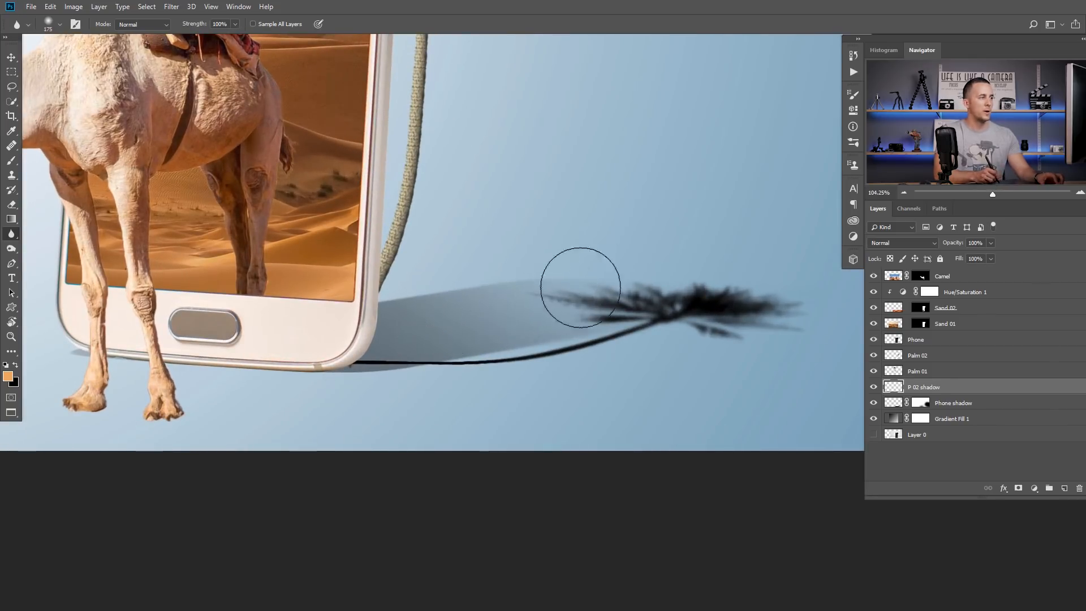
- Mask out the part of P 02 shadow that overlaps the phone shadow's outline and apply the mask permanently
{"action": "left_click", "coordinate": [896, 405], "text": "ctrl"}
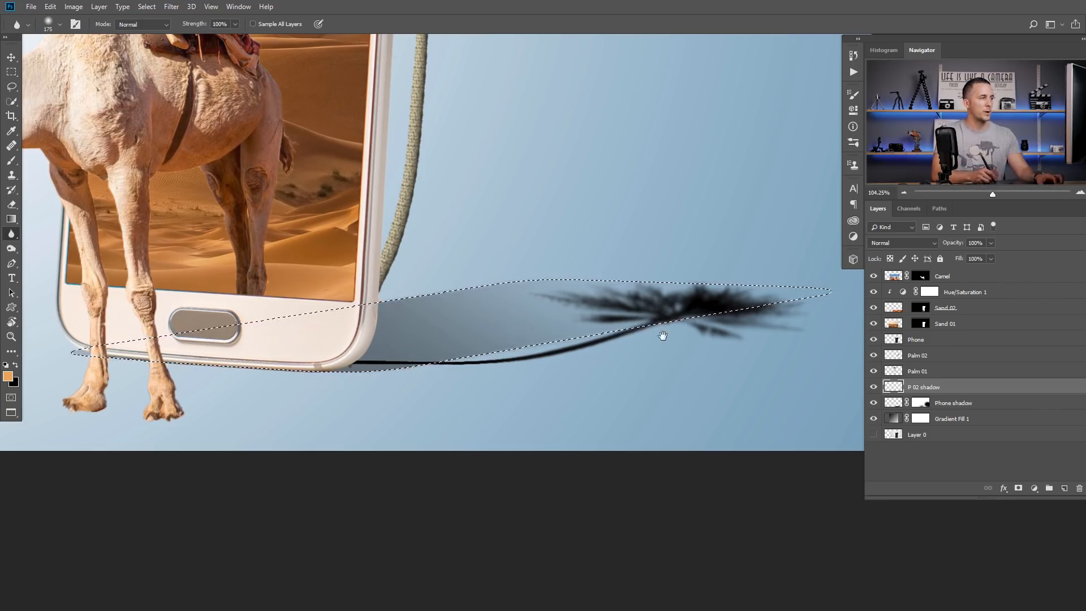
{"action": "left_click_drag", "start_coordinate": [660, 334], "coordinate": [606, 310]}
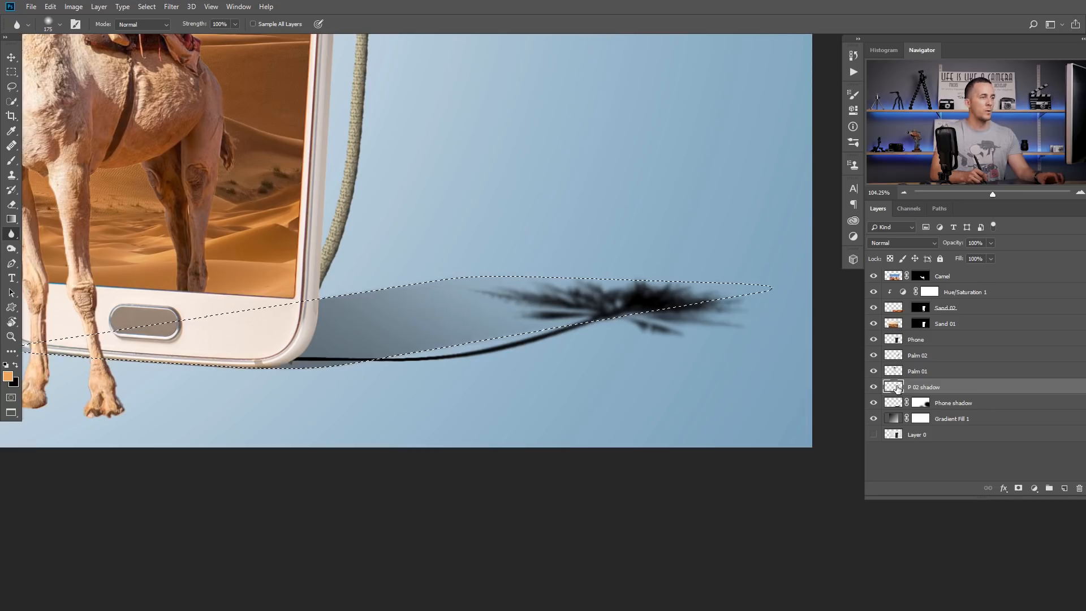
{"action": "left_click", "coordinate": [1020, 489]}
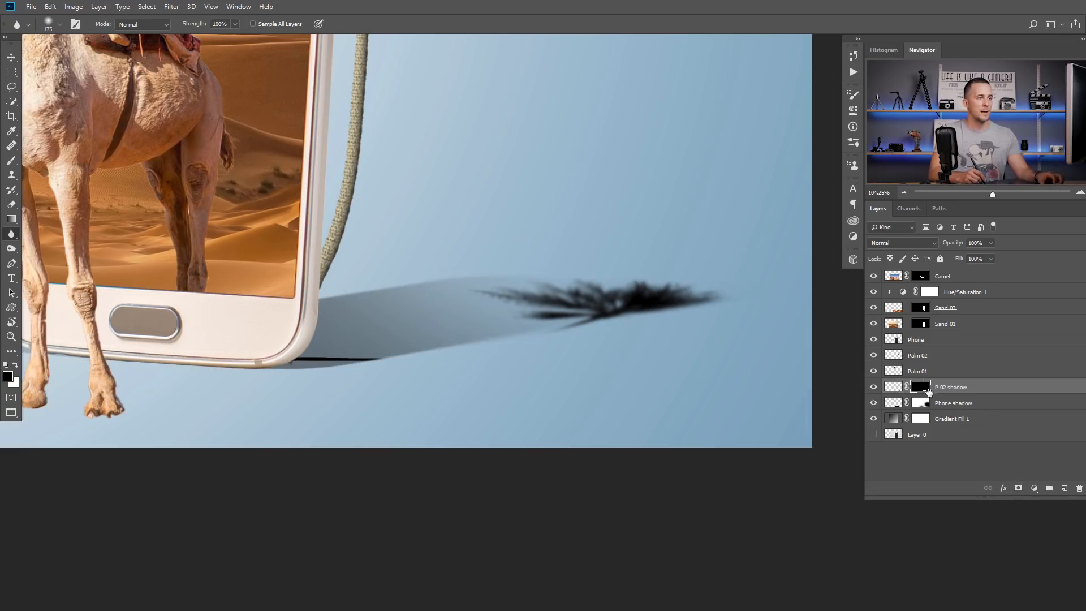
{"action": "key", "text": "ctrl+i"}
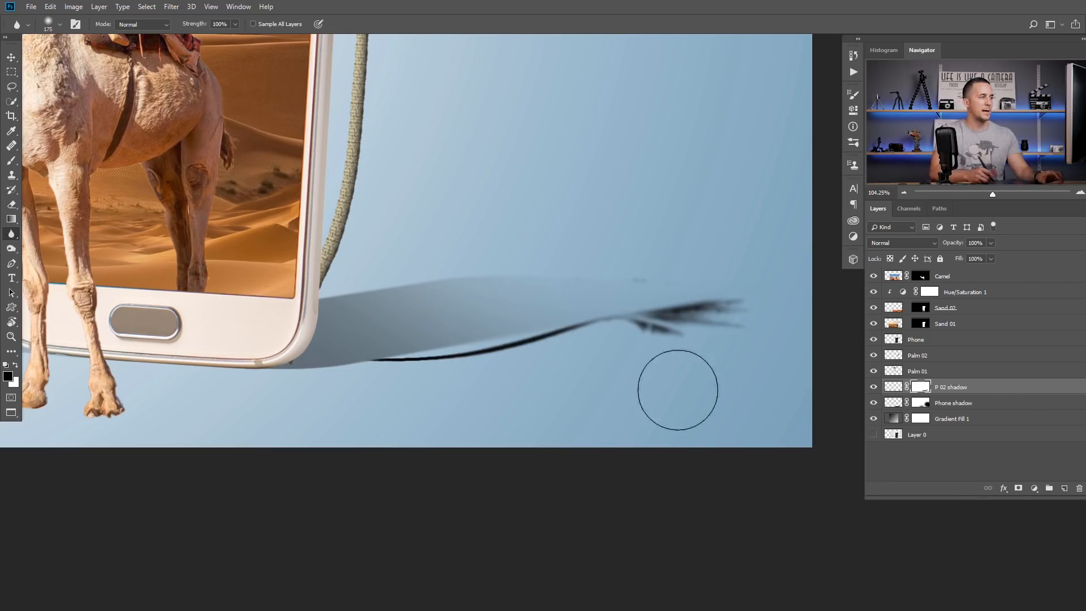
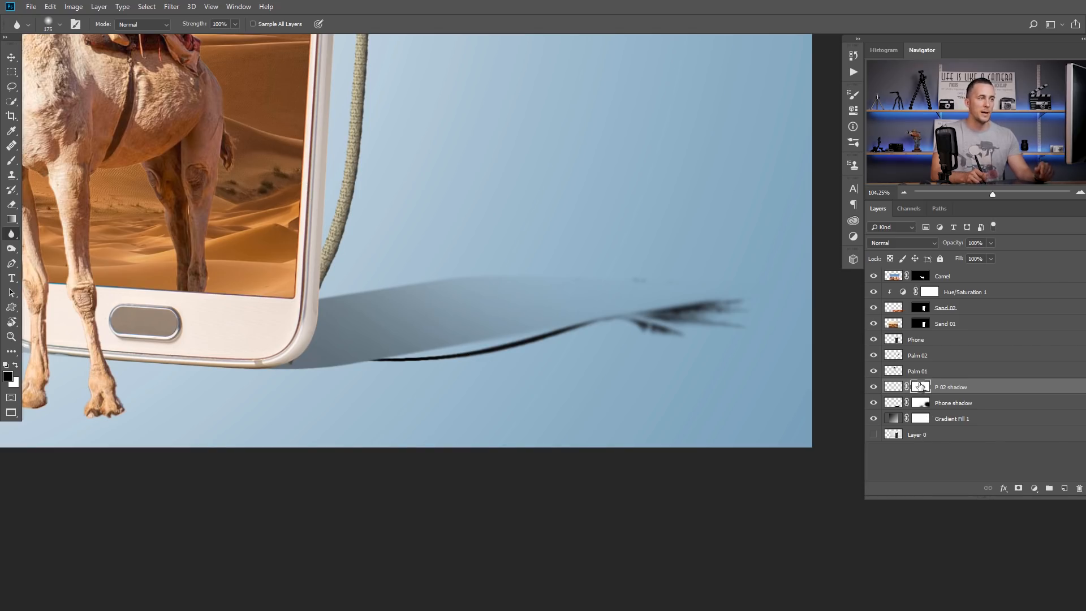
{"action": "right_click", "coordinate": [922, 388]}
{"action": "left_click", "coordinate": [945, 413]}
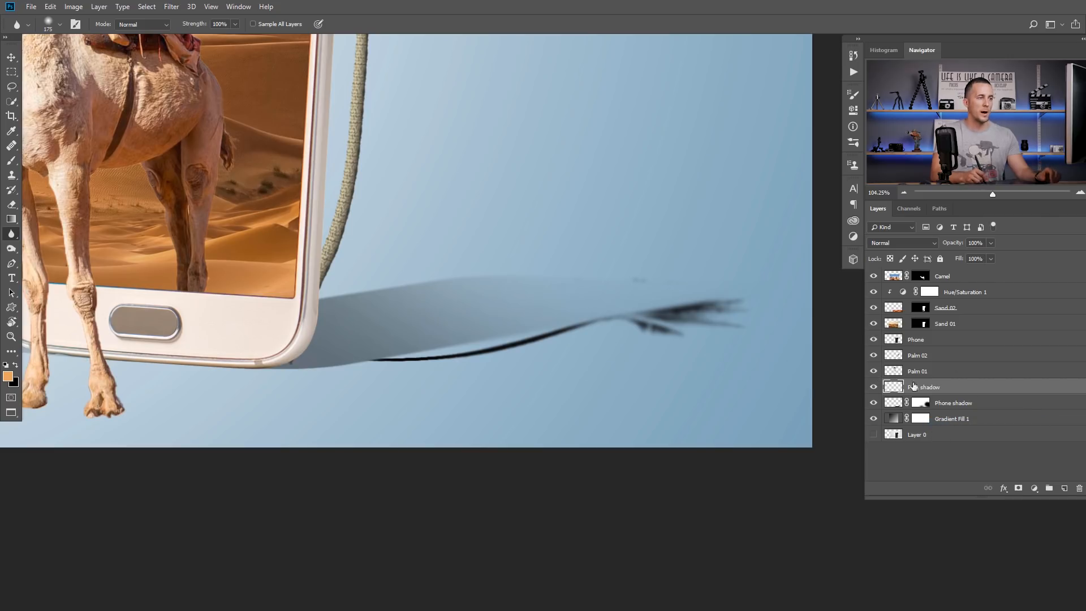
- Add a layer mask to P 02 shadow and replace it with a copy of the Phone shadow mask
{"action": "left_click", "coordinate": [1018, 487]}
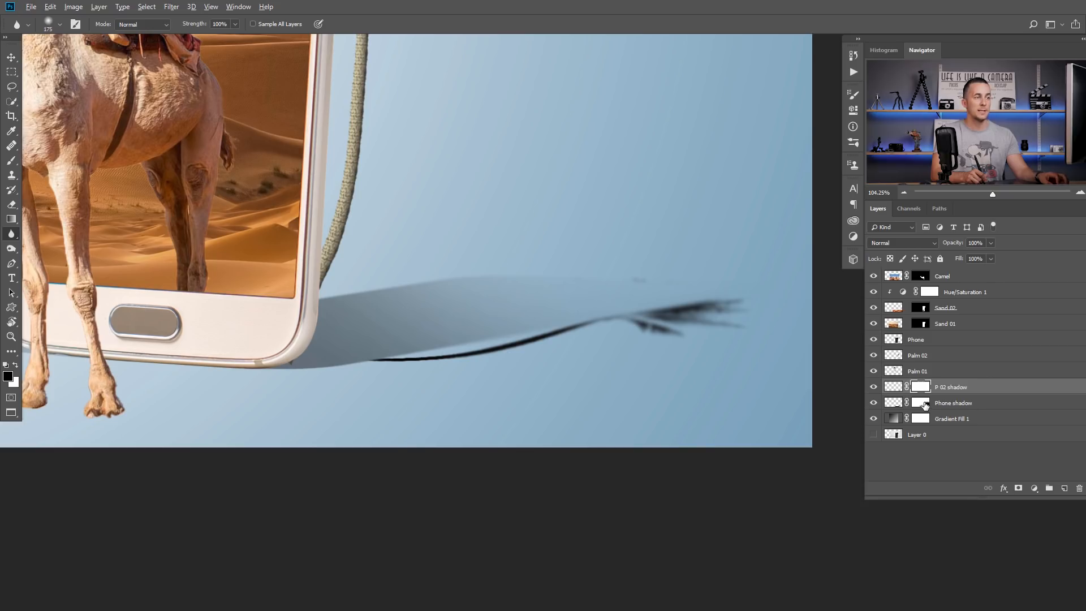
{"action": "left_click_drag", "start_coordinate": [924, 404], "coordinate": [921, 387]}
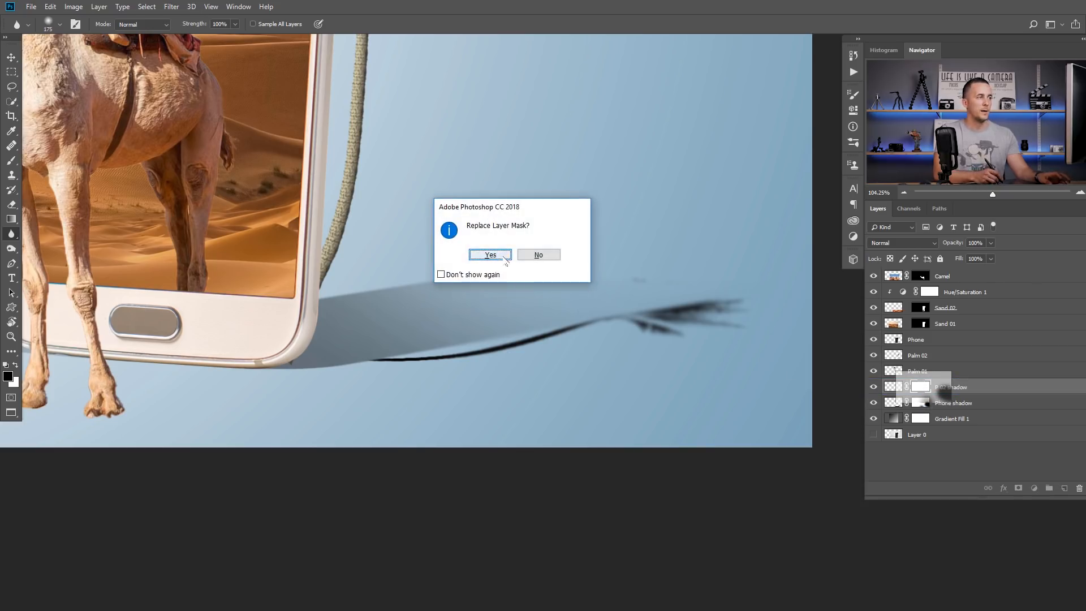
{"action": "left_click", "coordinate": [490, 254]}
{"action": "scroll", "coordinate": [599, 328], "scroll_direction": "down", "scroll_amount": 4}
{"action": "scroll", "coordinate": [614, 342], "scroll_direction": "up", "scroll_amount": 4}
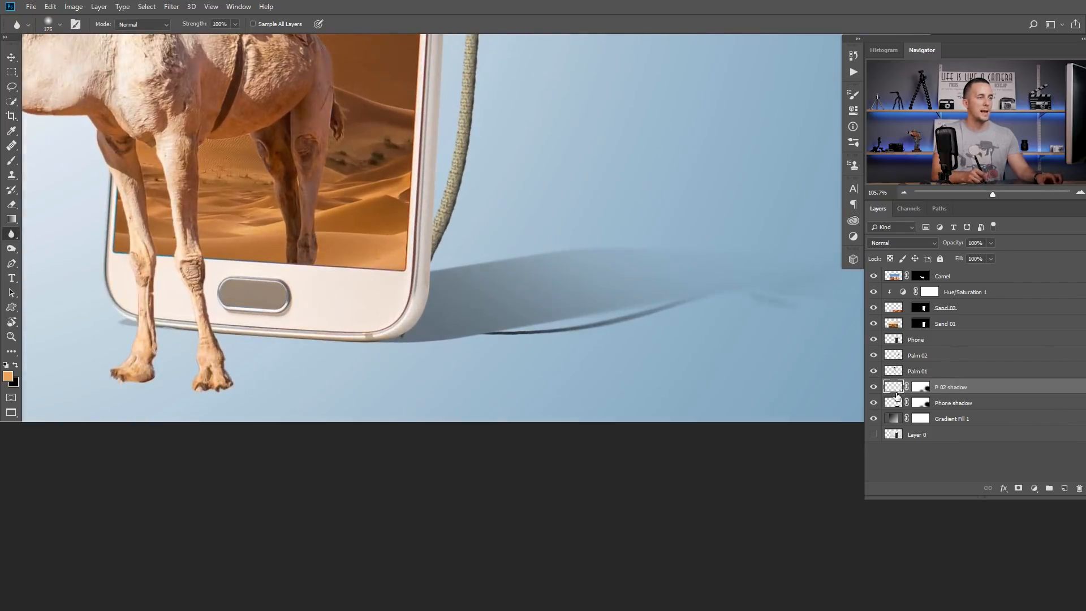
- Match the P 02 shadow layer to the phone shadow by setting its opacity to 49%
{"action": "left_click", "coordinate": [896, 399]}
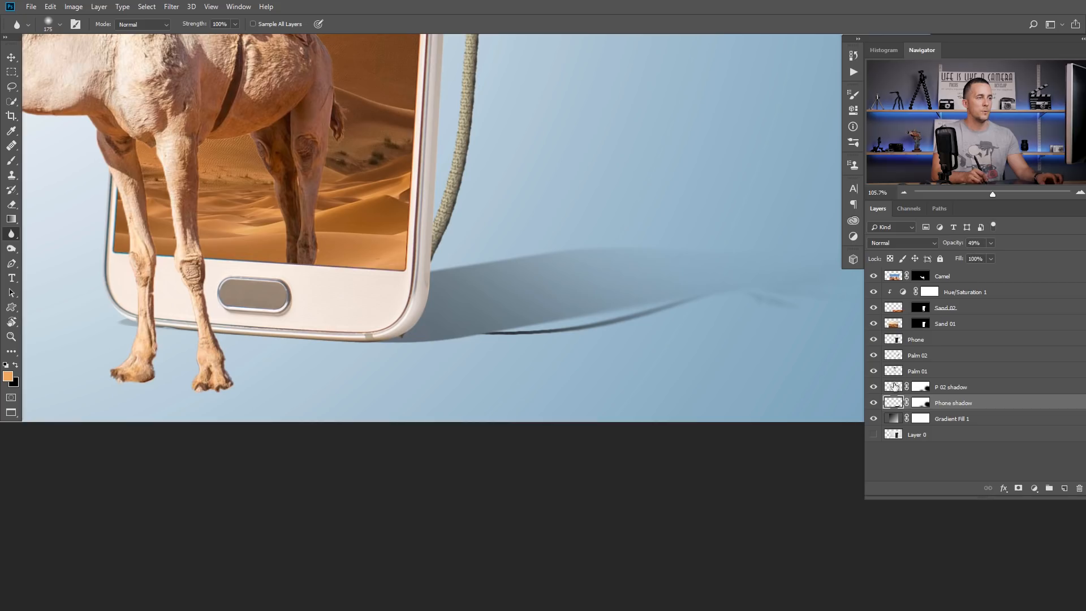
{"action": "left_click", "coordinate": [895, 387]}
{"action": "left_click", "coordinate": [984, 242]}
{"action": "type", "text": "49"}
{"action": "key", "text": "Tab"}
- Erase the bit of Palm 02's trunk sticking out below the phone's lower corner
{"action": "left_click_drag", "start_coordinate": [636, 360], "coordinate": [688, 362], "text": "ctrl+space"}
{"action": "left_click_drag", "start_coordinate": [495, 363], "coordinate": [581, 377], "text": "space"}
{"action": "left_click_drag", "start_coordinate": [463, 340], "coordinate": [508, 361], "text": "space"}
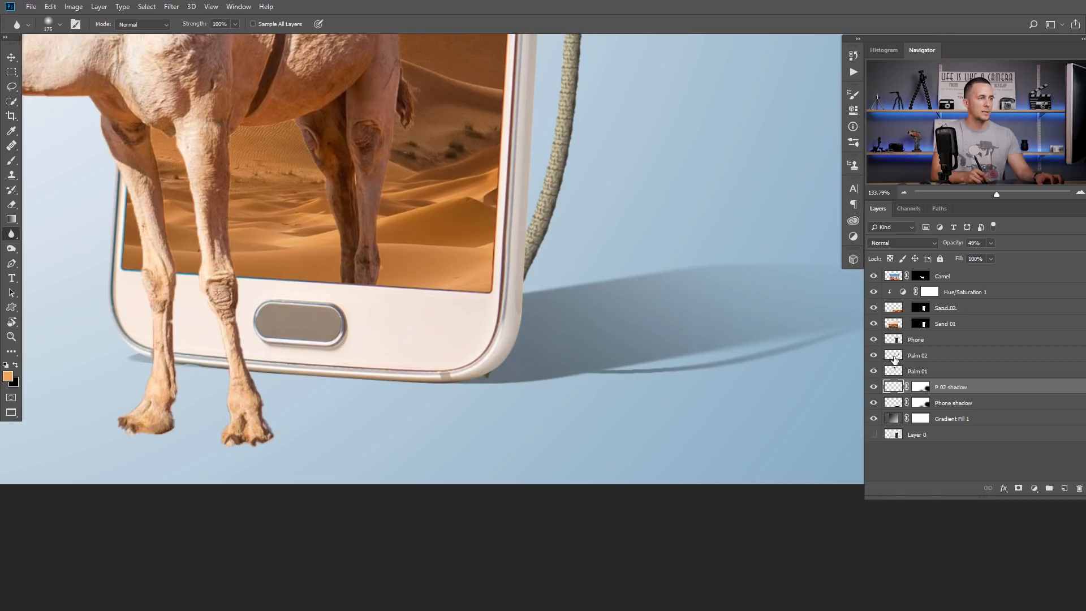
{"action": "left_click", "coordinate": [894, 359]}
{"action": "key", "text": "e"}
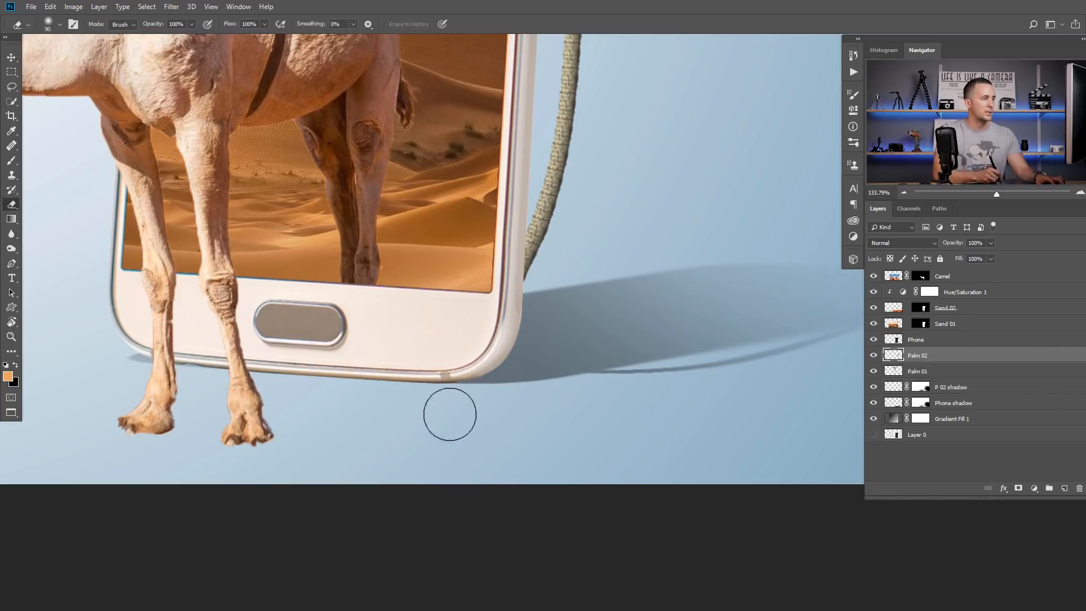
{"action": "scroll", "coordinate": [627, 378], "scroll_direction": "down", "scroll_amount": 5}
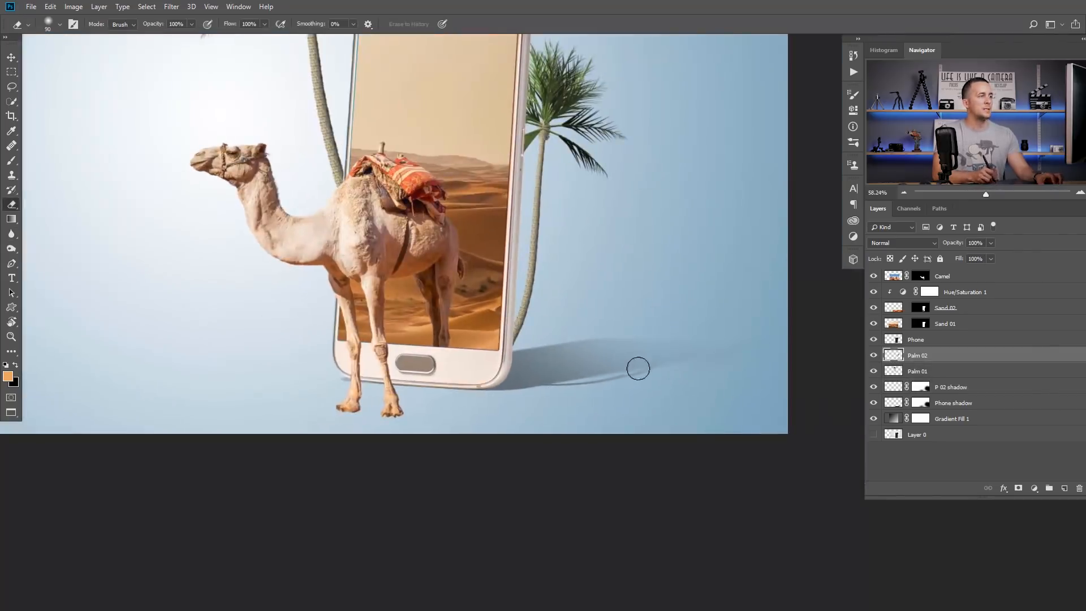
{"action": "scroll", "coordinate": [351, 168], "scroll_direction": "down", "scroll_amount": 2}
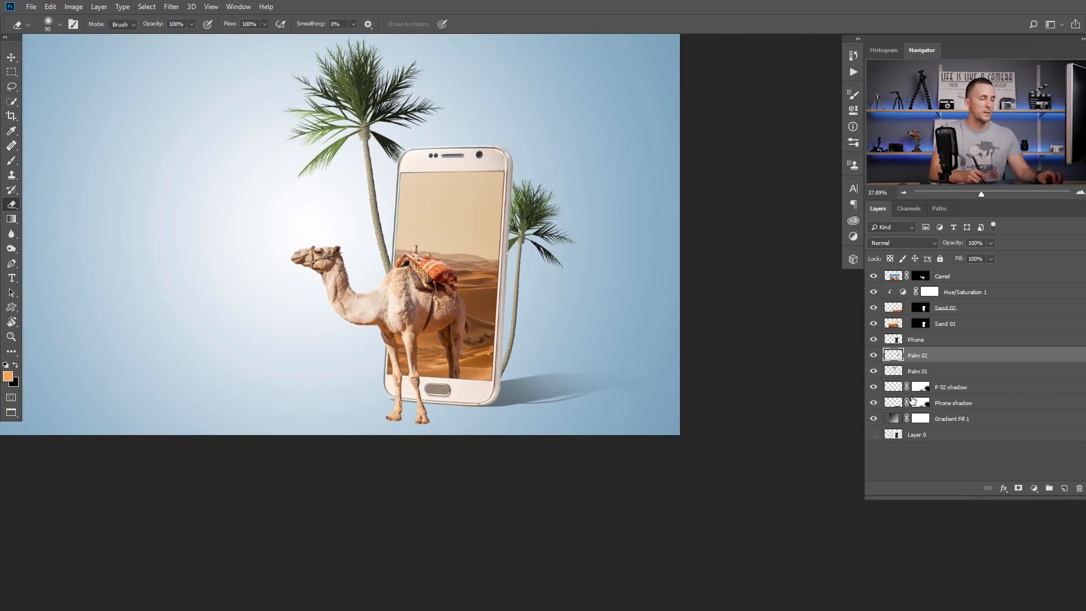
- Add a layer named P 01 shadow above P 02 shadow and fill it with Palm 01's silhouette in black
{"action": "left_click", "coordinate": [887, 390]}
{"action": "left_click", "coordinate": [1064, 489]}
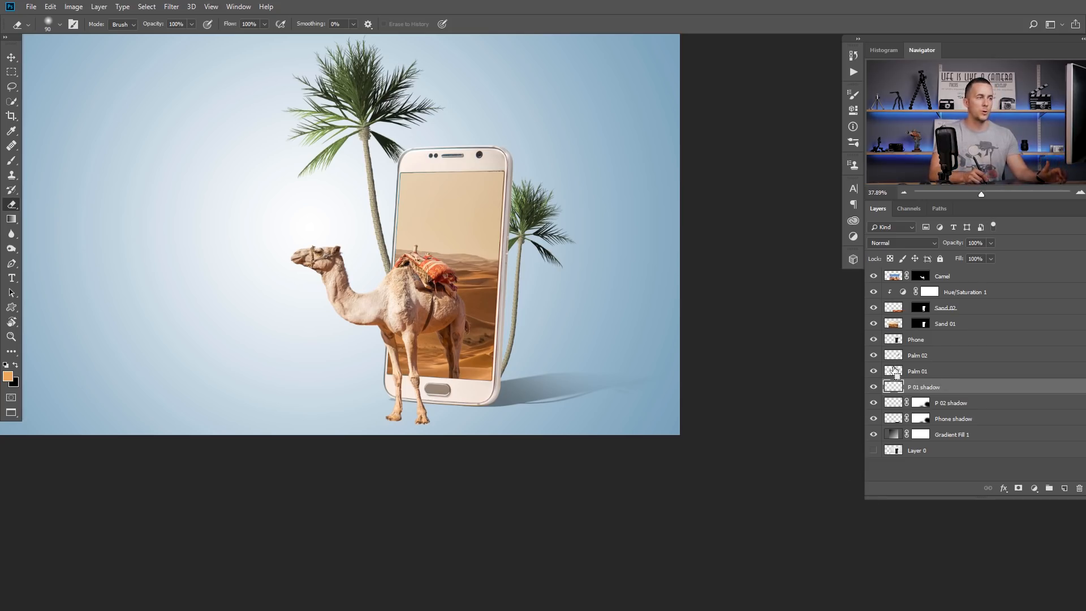
{"action": "left_click", "coordinate": [894, 372], "text": "ctrl"}
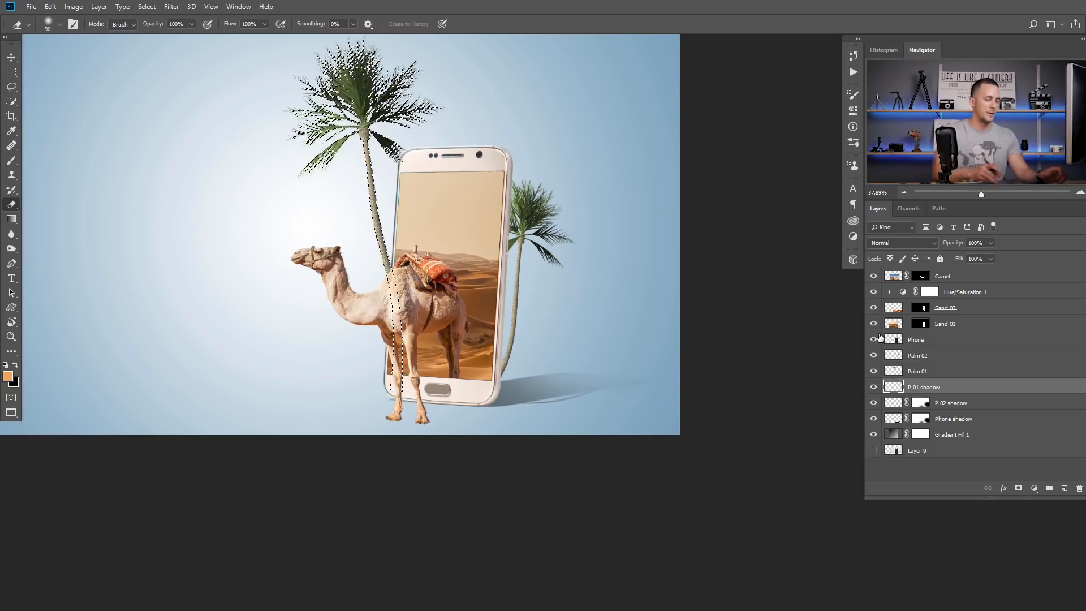
{"action": "key", "text": "ctrl+d"}
- Start a free transform of the palm silhouette on the P 01 shadow layer
{"action": "key", "text": "ctrl+t"}
{"action": "scroll", "coordinate": [481, 263], "scroll_direction": "up", "scroll_amount": 3}
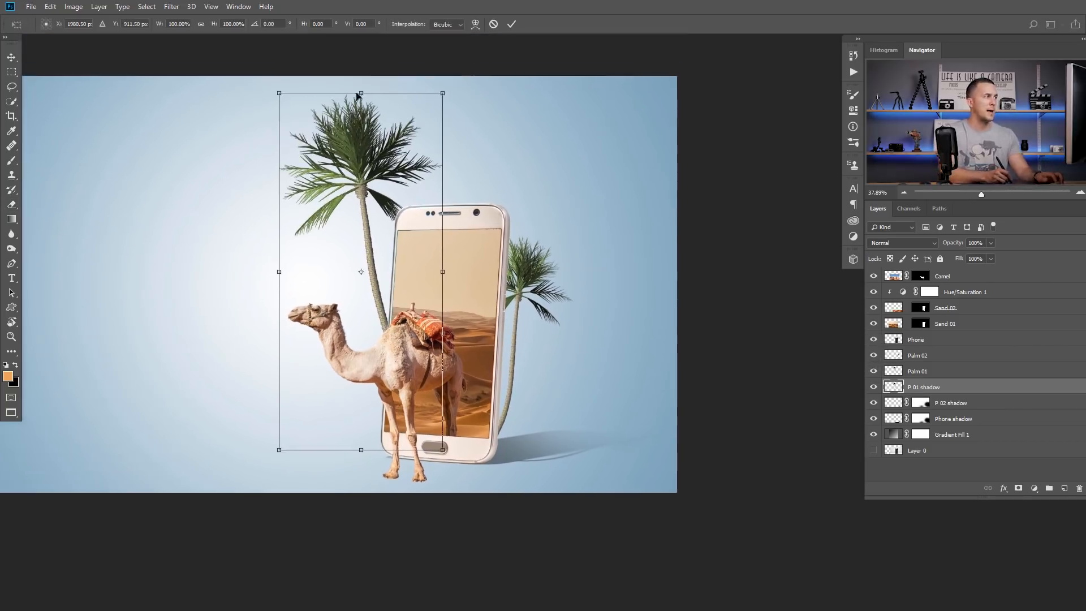
- Distort the P 01 shadow flat onto the ground behind the phone, at about 115% width, 24% height and -71° horizontal skew
{"action": "left_click_drag", "start_coordinate": [361, 94], "coordinate": [647, 411]}
{"action": "mouse_move", "coordinate": [582, 423]}
{"action": "left_mouse_down"}
{"action": "mouse_move", "coordinate": [607, 430]}
{"action": "mouse_move", "coordinate": [579, 423]}
{"action": "mouse_move", "coordinate": [592, 438]}
{"action": "left_mouse_up"}
{"action": "left_click_drag", "start_coordinate": [642, 406], "coordinate": [646, 410]}
{"action": "left_click_drag", "start_coordinate": [560, 399], "coordinate": [547, 397]}
{"action": "left_click_drag", "start_coordinate": [640, 405], "coordinate": [616, 402]}
{"action": "left_click_drag", "start_coordinate": [367, 463], "coordinate": [379, 456]}
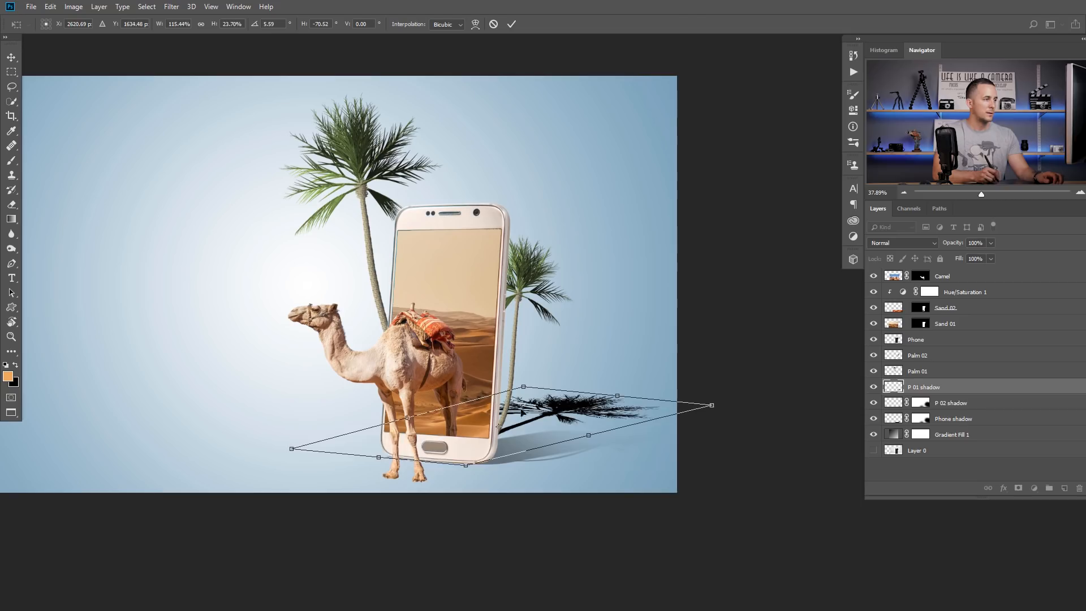
- Refine the palm shadow's distortion to about 107% width, 21% height and -75° horizontal skew, flattening its crown
{"action": "left_click_drag", "start_coordinate": [524, 391], "coordinate": [526, 398]}
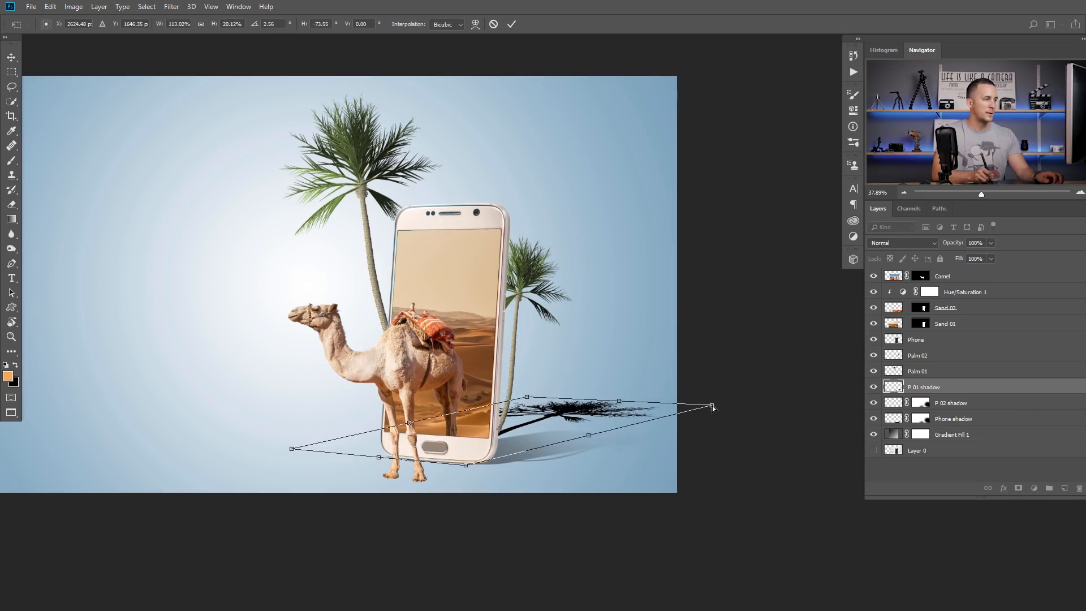
{"action": "left_click_drag", "start_coordinate": [712, 405], "coordinate": [704, 409]}
{"action": "mouse_move", "coordinate": [616, 403]}
{"action": "left_mouse_down"}
{"action": "mouse_move", "coordinate": [647, 402]}
{"action": "mouse_move", "coordinate": [631, 405]}
{"action": "left_mouse_up"}
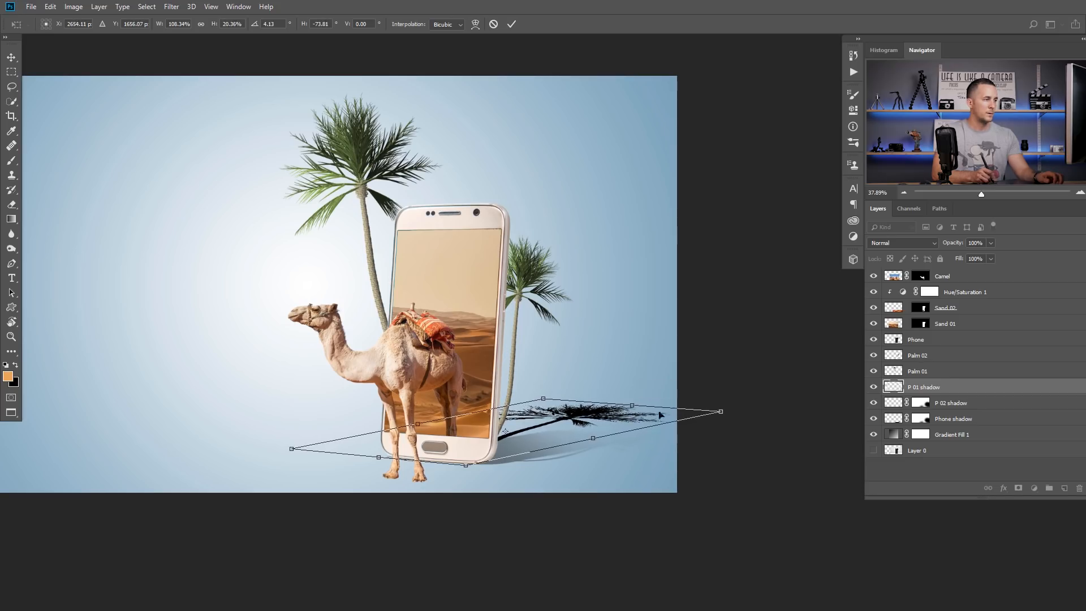
{"action": "left_click_drag", "start_coordinate": [722, 415], "coordinate": [671, 412]}
{"action": "left_click_drag", "start_coordinate": [607, 404], "coordinate": [628, 411]}
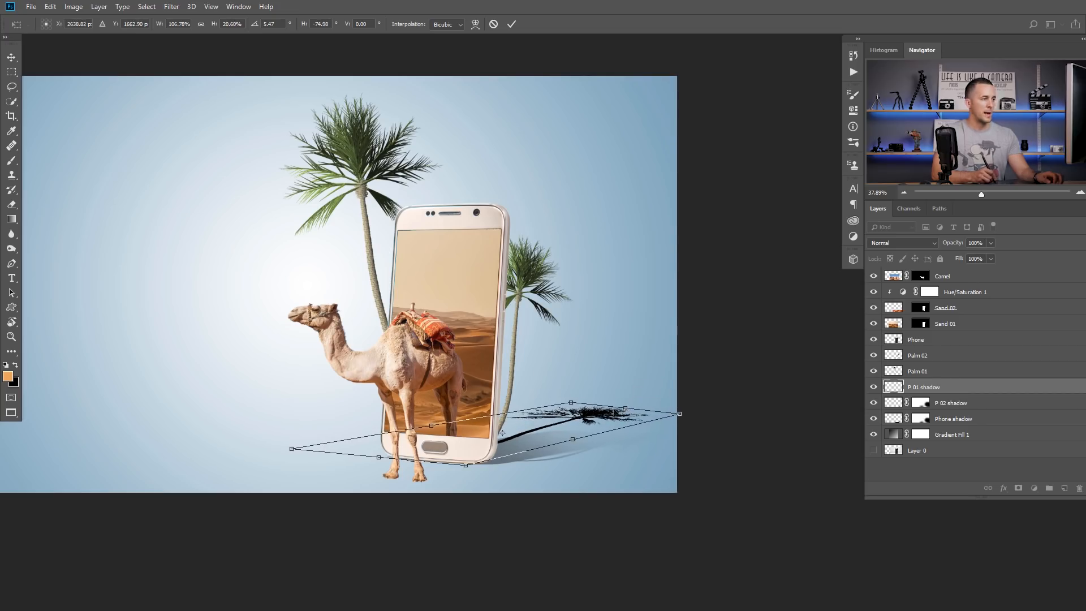
- Nudge the palm shadow slightly upward, squash it to about 19% height with -76° horizontal skew, and apply the transformation
{"action": "left_click_drag", "start_coordinate": [526, 448], "coordinate": [547, 444]}
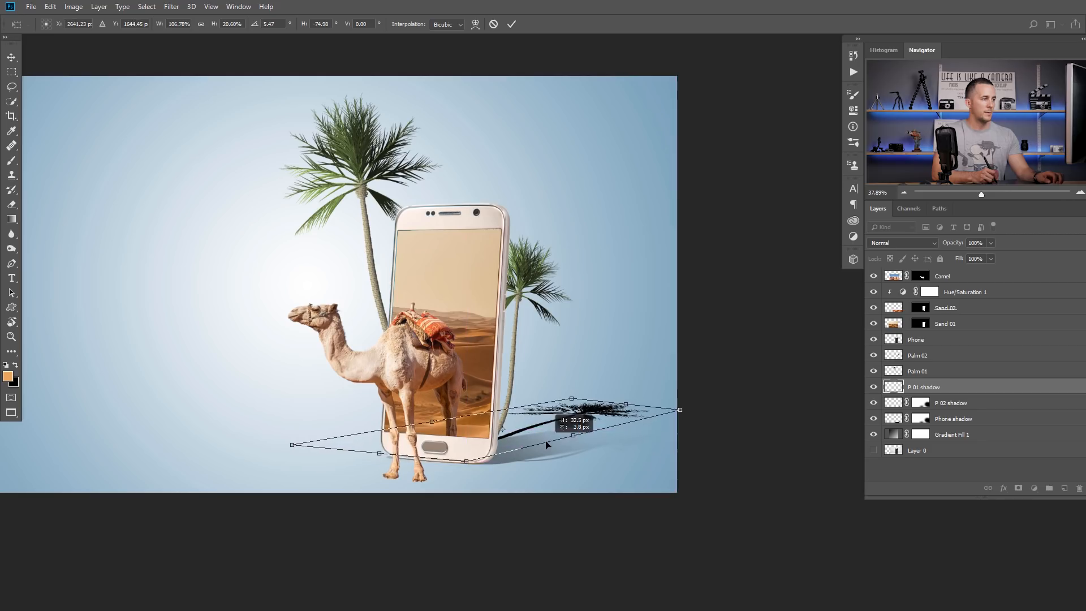
{"action": "left_click_drag", "start_coordinate": [681, 412], "coordinate": [673, 413]}
{"action": "left_click_drag", "start_coordinate": [570, 402], "coordinate": [571, 405]}
{"action": "left_click_drag", "start_coordinate": [672, 416], "coordinate": [668, 416]}
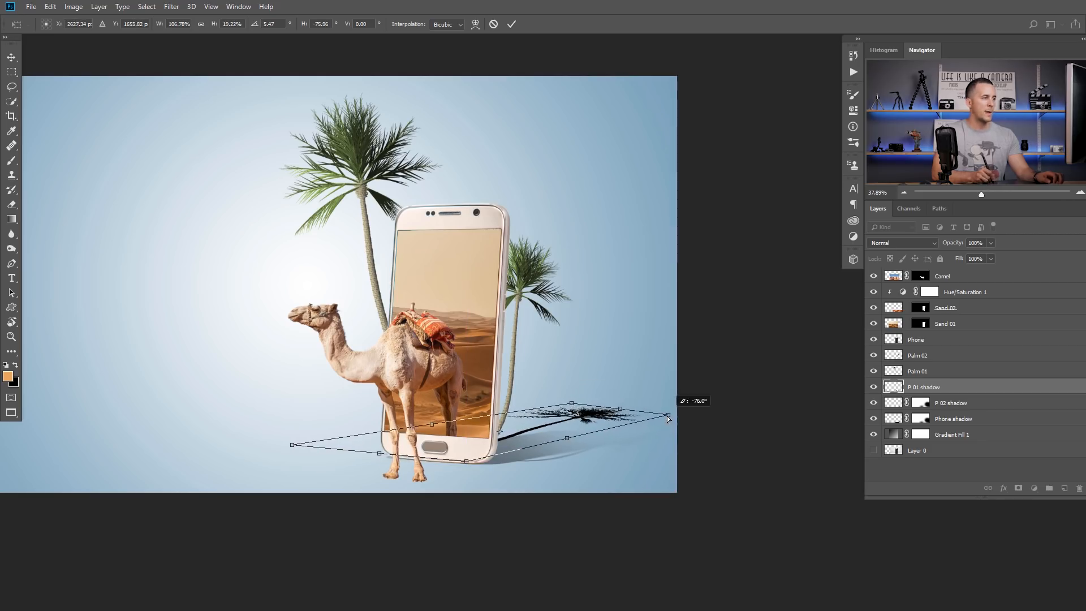
{"action": "left_click", "coordinate": [511, 24]}
- Soften the P 01 palm shadow's trunk and crown with the Blur tool at 100% strength, using a soft brush up to 300 px
{"action": "key", "text": "e"}
{"action": "left_click", "coordinate": [11, 234]}
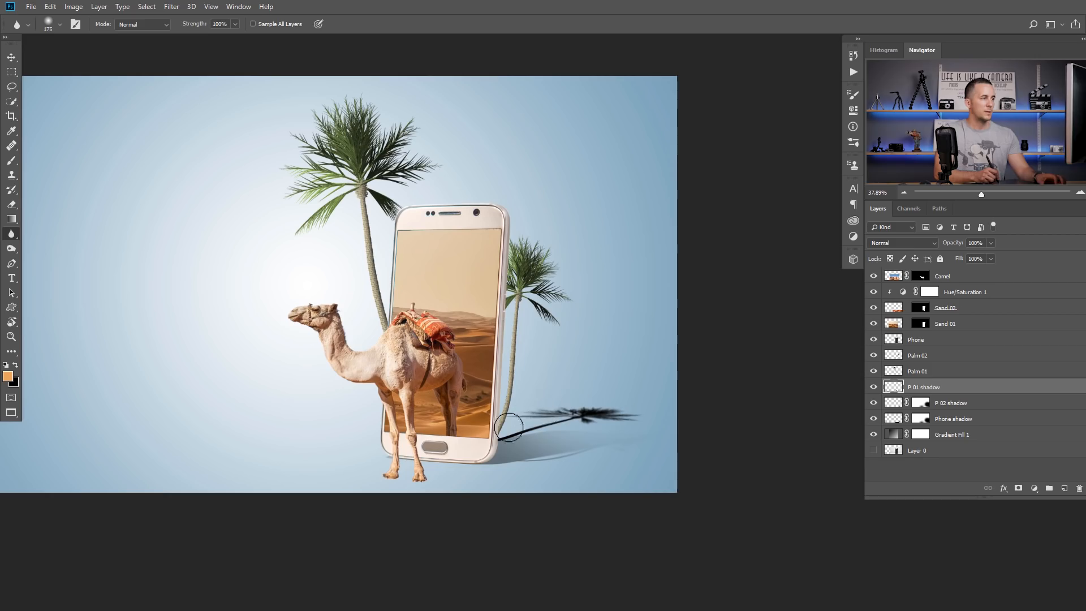
{"action": "mouse_move", "coordinate": [603, 413]}
{"action": "left_mouse_down"}
{"action": "mouse_move", "coordinate": [632, 386]}
{"action": "mouse_move", "coordinate": [589, 390]}
{"action": "left_mouse_up"}
{"action": "key", "text": "bracketleft"}
{"action": "key", "text": "bracketleft"}
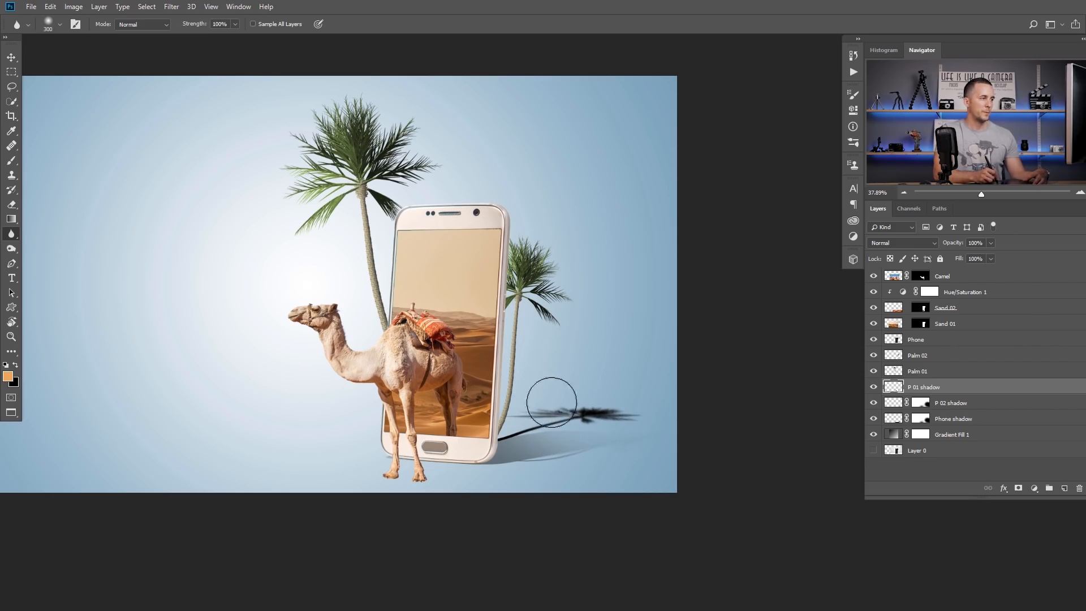
{"action": "left_click_drag", "start_coordinate": [609, 400], "coordinate": [591, 386]}
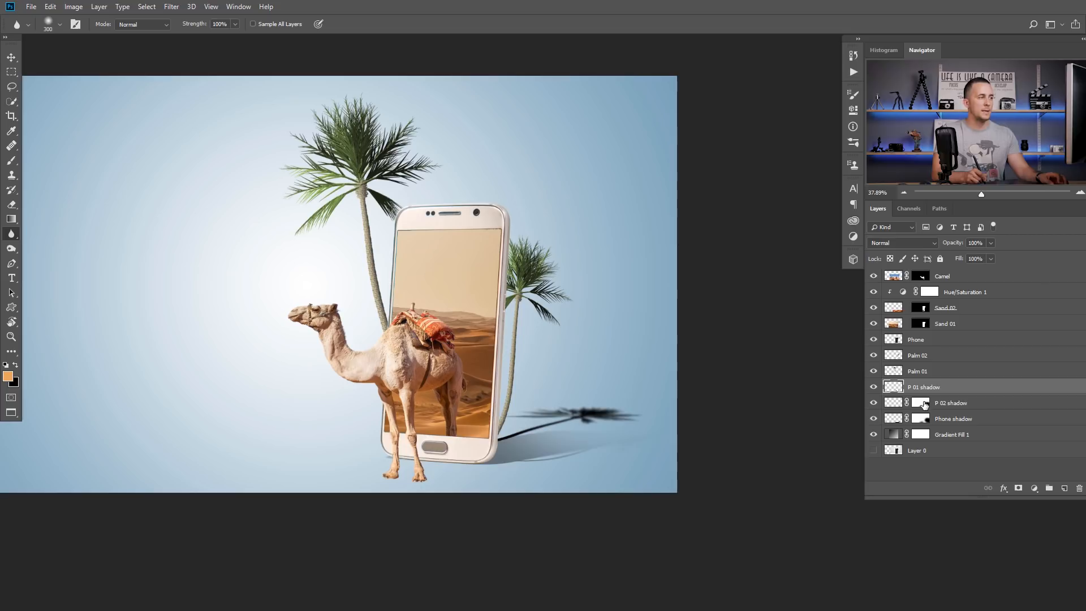
{"action": "left_click", "coordinate": [893, 420], "text": "ctrl"}
{"action": "scroll", "coordinate": [413, 464], "scroll_direction": "up", "scroll_amount": 3}
{"action": "key", "text": "e"}
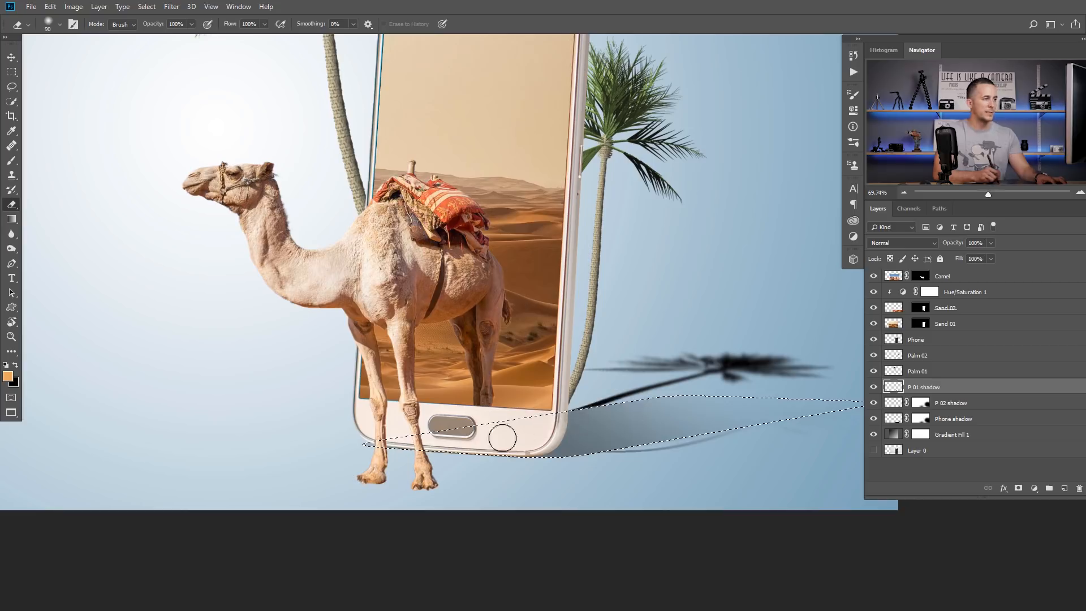
{"action": "left_click_drag", "start_coordinate": [630, 425], "coordinate": [579, 438]}
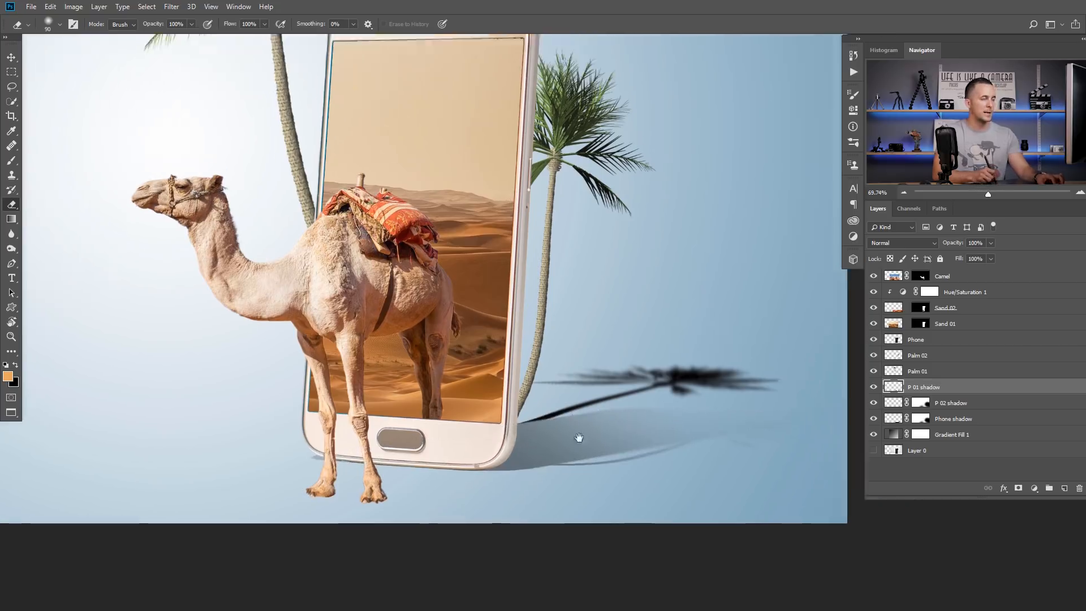
{"action": "scroll", "coordinate": [579, 438], "scroll_direction": "down", "scroll_amount": 3}
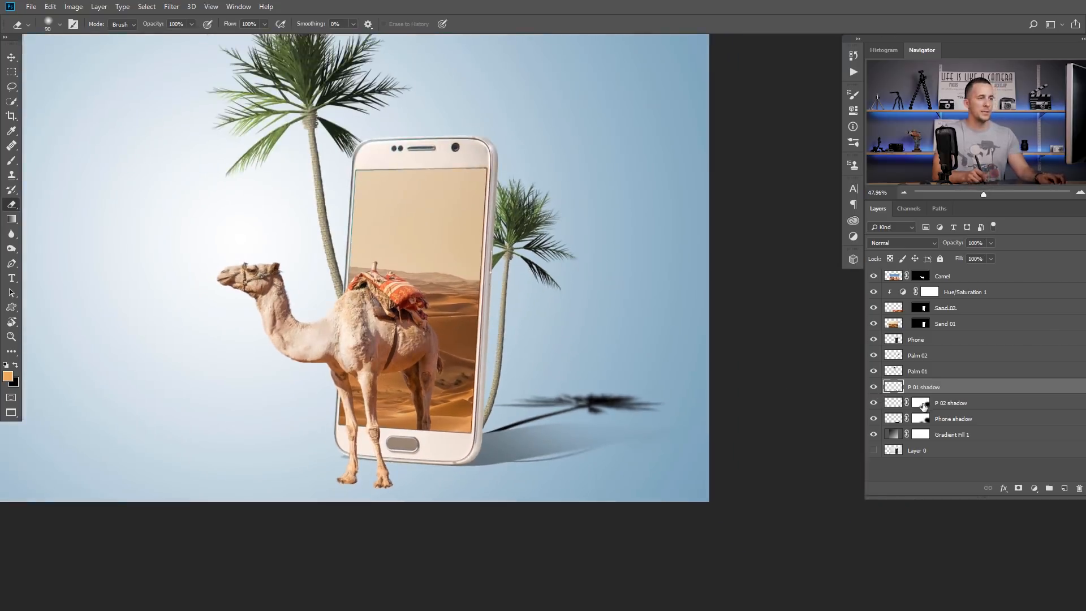
- Copy the P 02 shadow's layer mask onto the P 01 shadow layer and set that layer's opacity to 49%
{"action": "left_click_drag", "start_coordinate": [925, 405], "coordinate": [921, 387]}
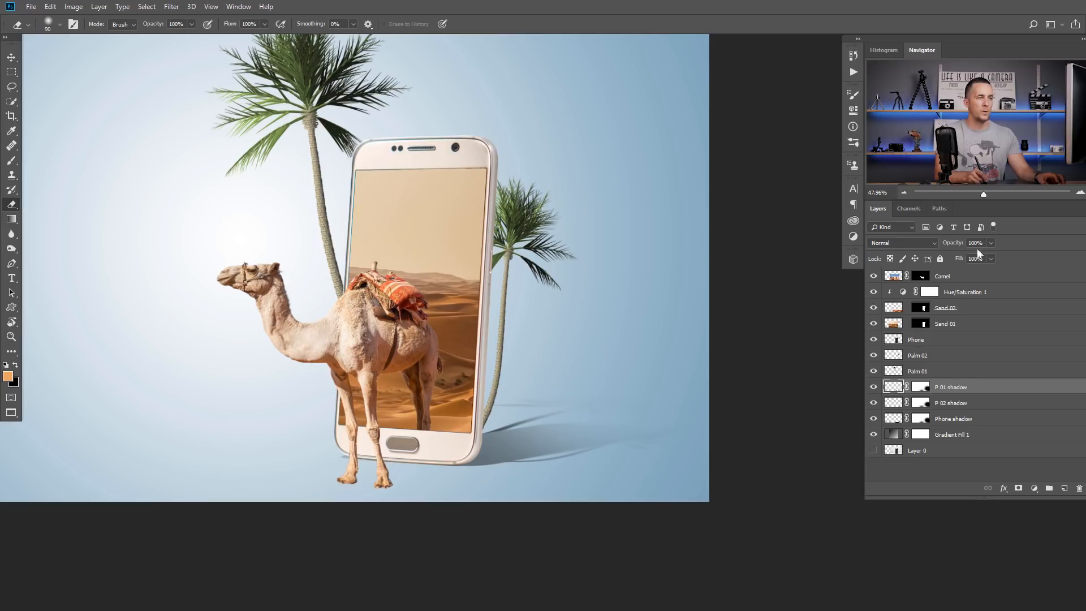
{"action": "type", "text": "49"}
{"action": "key", "text": "Tab"}
{"action": "scroll", "coordinate": [559, 408], "scroll_direction": "down", "scroll_amount": 4}
{"action": "scroll", "coordinate": [560, 413], "scroll_direction": "up", "scroll_amount": 5}
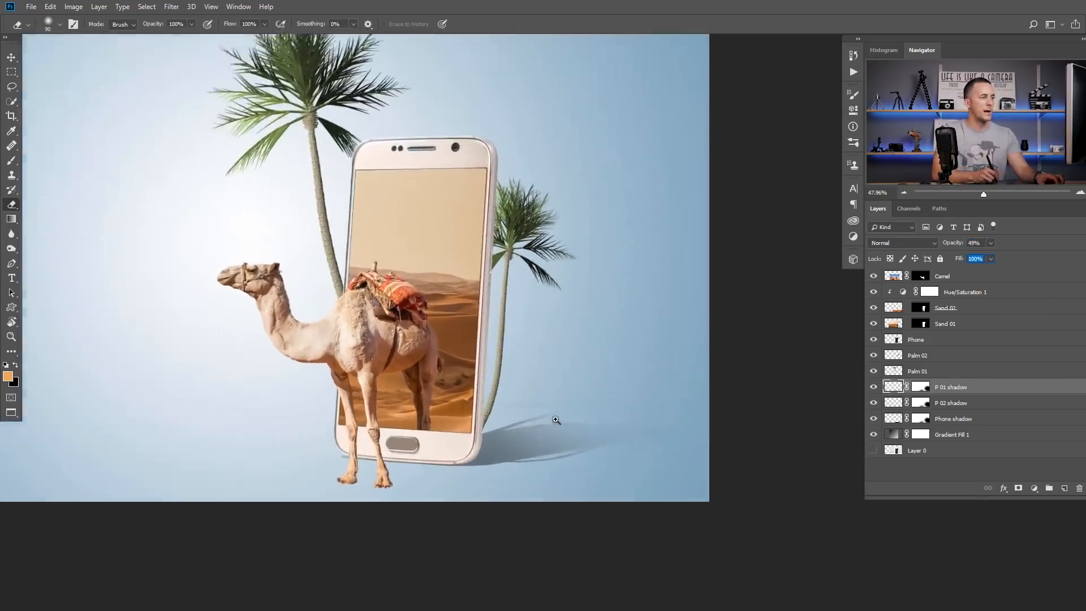
- Target the P 01 shadow's mask and set up a white soft brush with 0% hardness and a size of 400 px
{"action": "left_click", "coordinate": [929, 388]}
{"action": "key", "text": "d"}
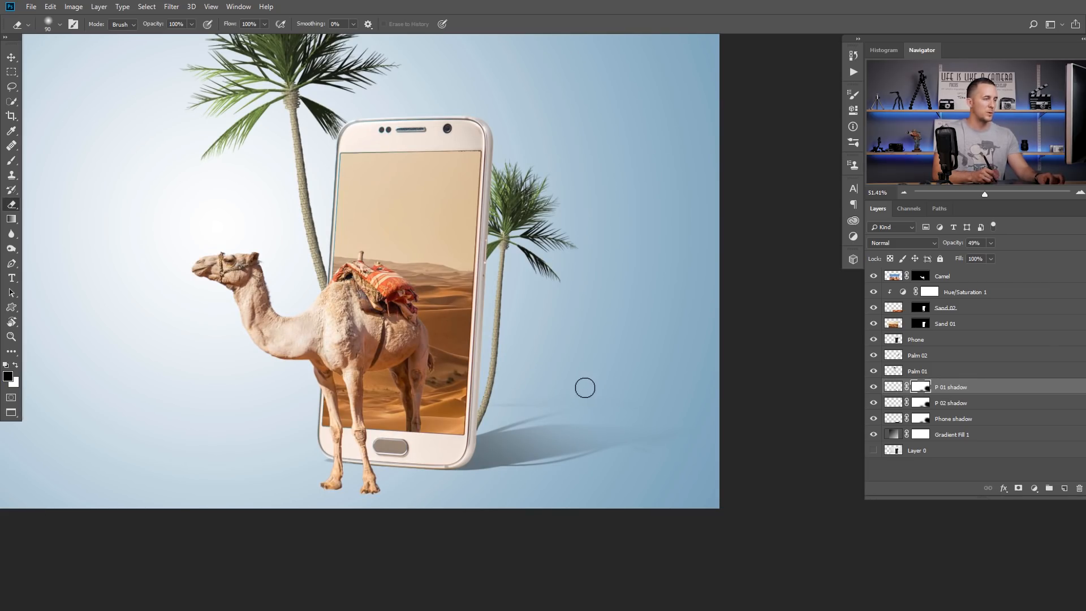
{"action": "key", "text": "x"}
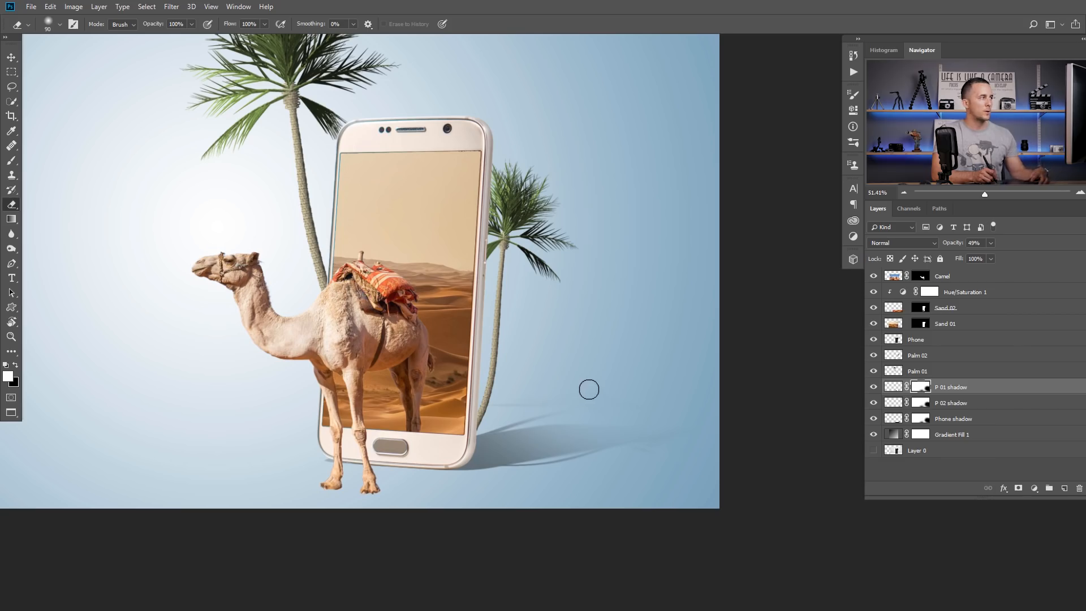
{"action": "right_click", "coordinate": [601, 371]}
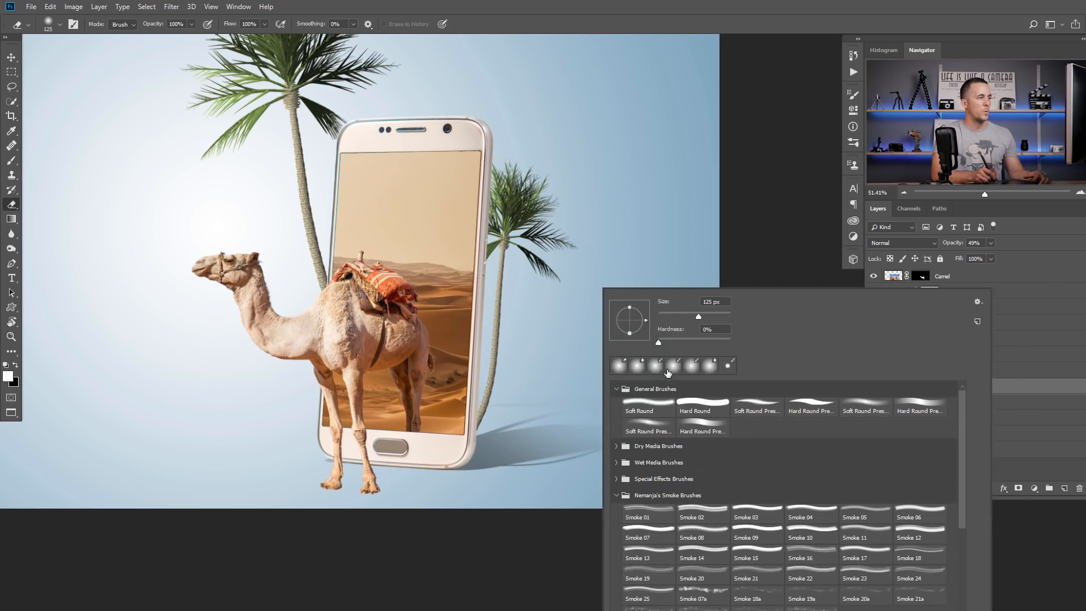
{"action": "key", "text": "Escape"}
{"action": "key", "text": "b"}
{"action": "right_click", "coordinate": [621, 374]}
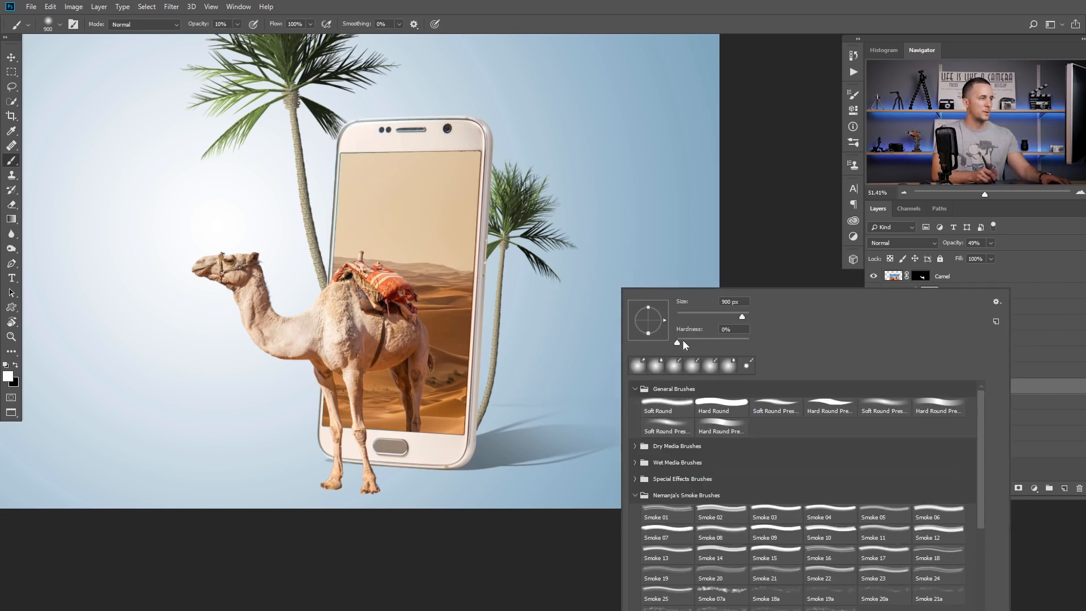
{"action": "key", "text": "Escape"}
{"action": "key", "text": "bracketleft"}
{"action": "key", "text": "bracketleft"}
{"action": "key", "text": "bracketleft"}
{"action": "key", "text": "bracketleft"}
{"action": "key", "text": "bracketleft"}
{"action": "key", "text": "bracketleft"}
{"action": "key", "text": "bracketleft"}
{"action": "key", "text": "bracketleft"}
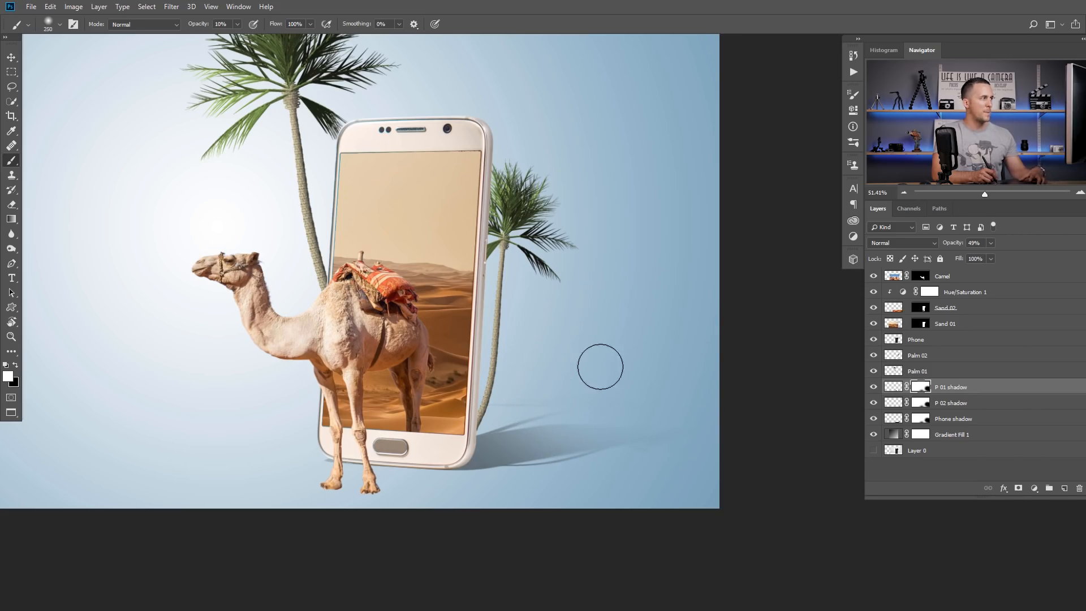
{"action": "key", "text": "bracketright"}
{"action": "key", "text": "bracketright"}
{"action": "key", "text": "bracketright"}
{"action": "key", "text": "bracketright"}
{"action": "key", "text": "bracketright"}
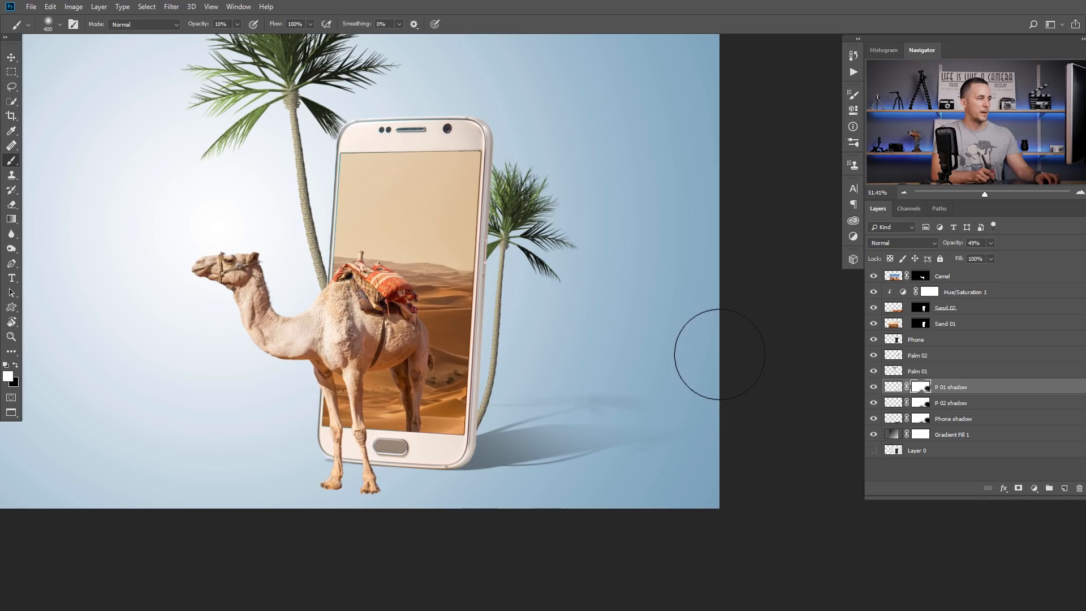
- Paint white on the P 01 shadow's mask at 5% brush opacity to faintly bring back the palm's shadow
{"action": "key", "text": "0"}
{"action": "key", "text": "5"}
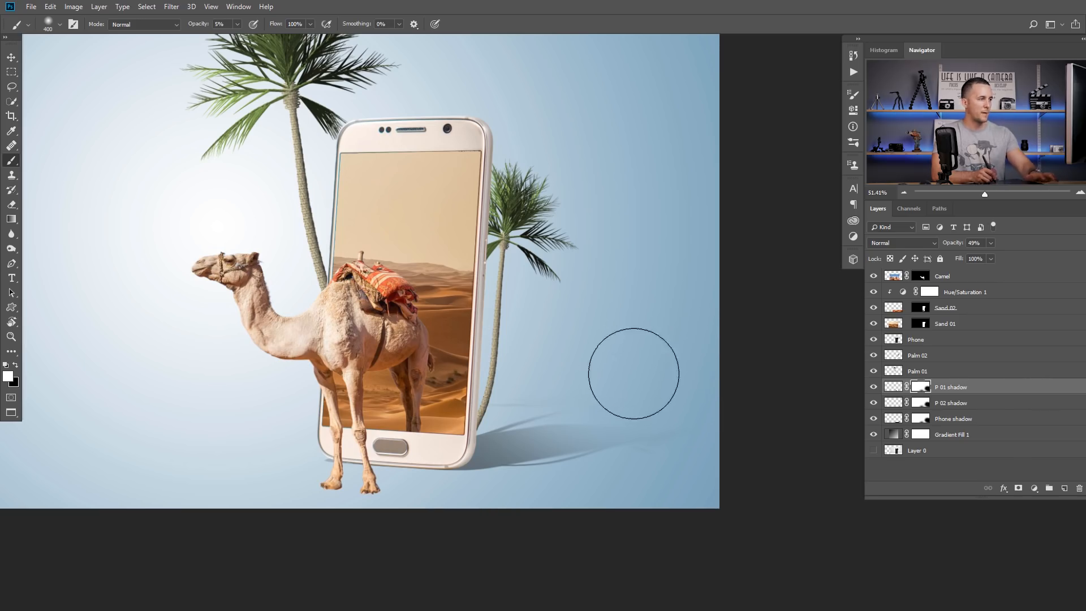
{"action": "mouse_move", "coordinate": [480, 444]}
{"action": "left_mouse_down"}
{"action": "mouse_move", "coordinate": [615, 371]}
{"action": "mouse_move", "coordinate": [646, 386]}
{"action": "left_mouse_up"}
{"action": "key", "text": "ctrl+minus"}
{"action": "key", "text": "ctrl+minus"}
{"action": "key", "text": "ctrl+minus"}
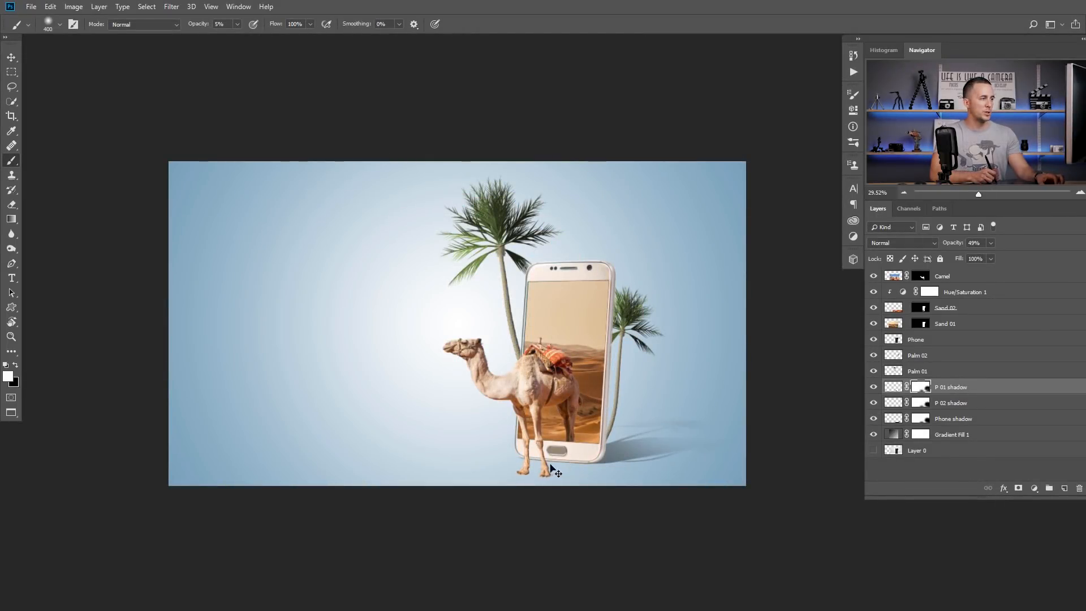
- Add a new layer above the Camel layer and disable the Camel layer's mask to expose the original desert photo
{"action": "mouse_move", "coordinate": [554, 467]}
{"action": "left_mouse_down"}
{"action": "mouse_move", "coordinate": [581, 475]}
{"action": "mouse_move", "coordinate": [606, 464]}
{"action": "left_mouse_up"}
{"action": "left_click_drag", "start_coordinate": [628, 427], "coordinate": [602, 448]}
{"action": "left_click", "coordinate": [920, 277]}
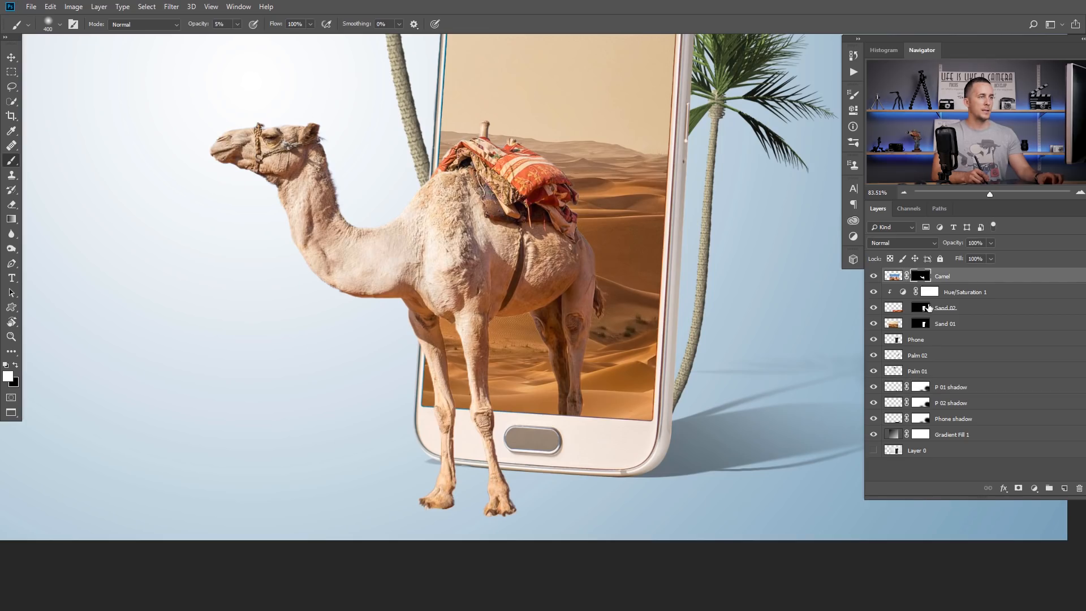
{"action": "left_click", "coordinate": [1065, 489]}
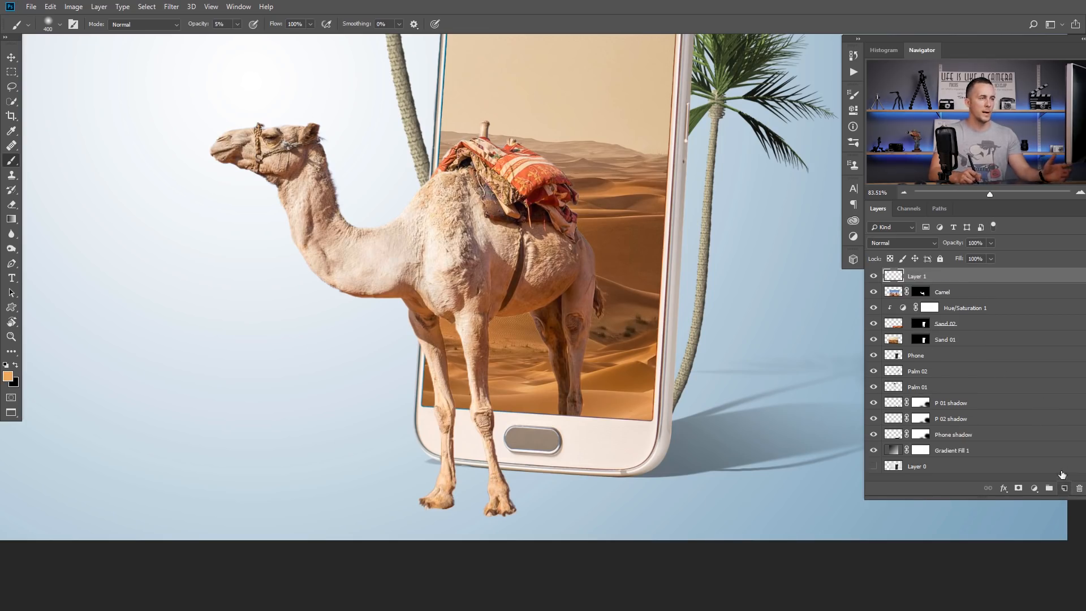
{"action": "left_click", "coordinate": [922, 293], "text": "shift"}
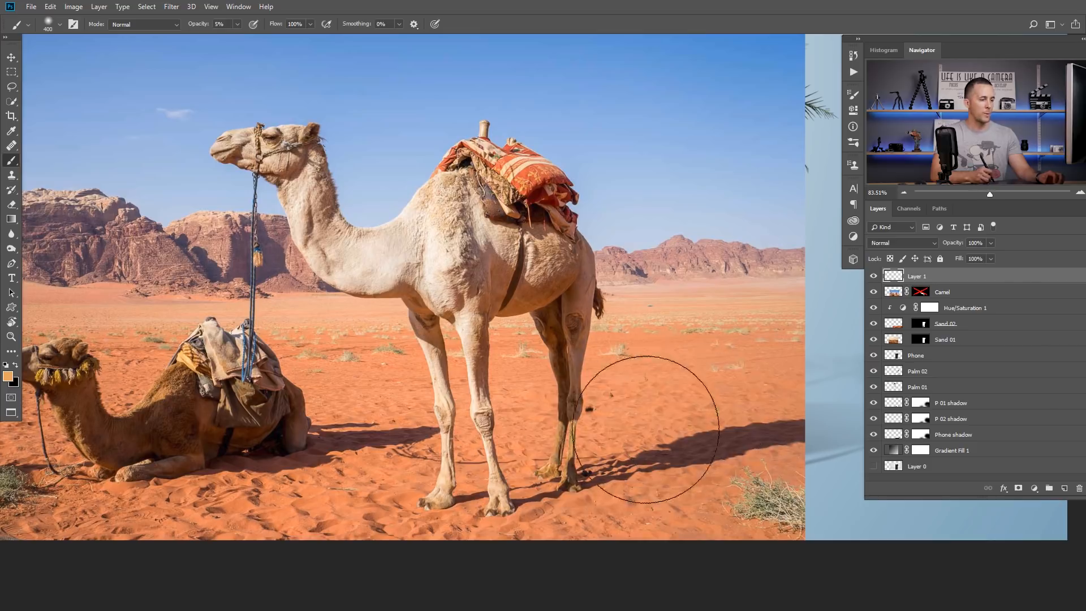
- Trace a freehand Lasso selection around the camel's cast shadow, connecting it to both front feet
{"action": "key", "text": "l"}
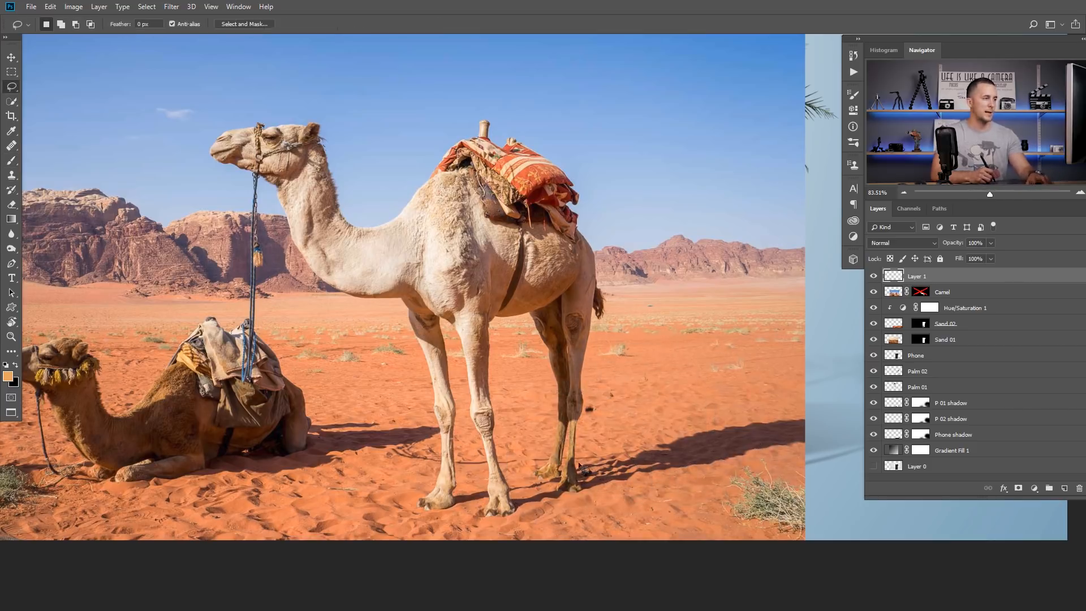
{"action": "scroll", "coordinate": [535, 501], "scroll_direction": "up", "scroll_amount": 3}
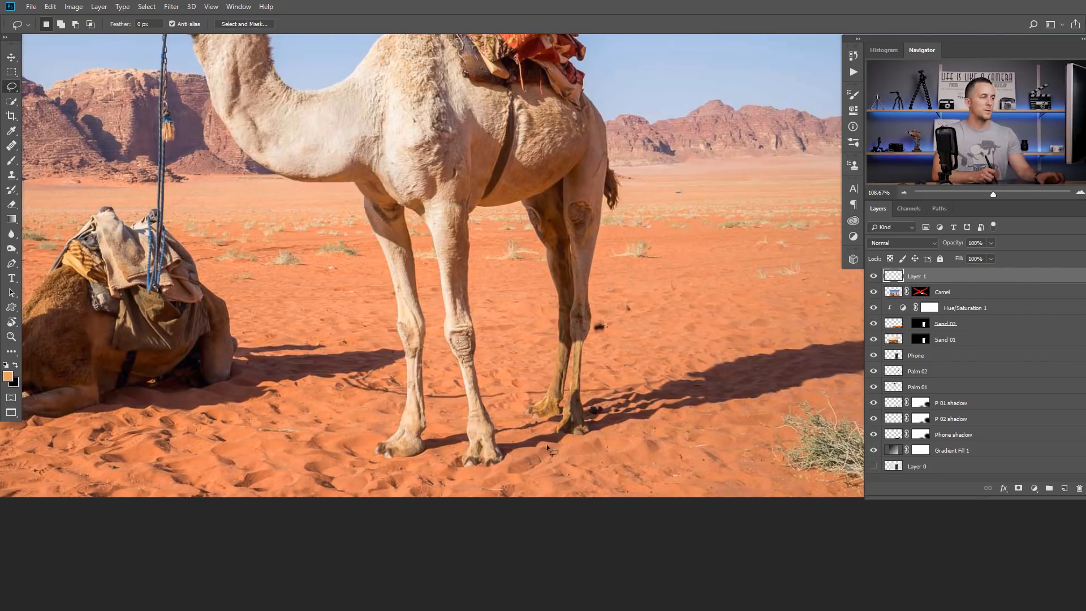
{"action": "scroll", "coordinate": [506, 456], "scroll_direction": "up", "scroll_amount": 2}
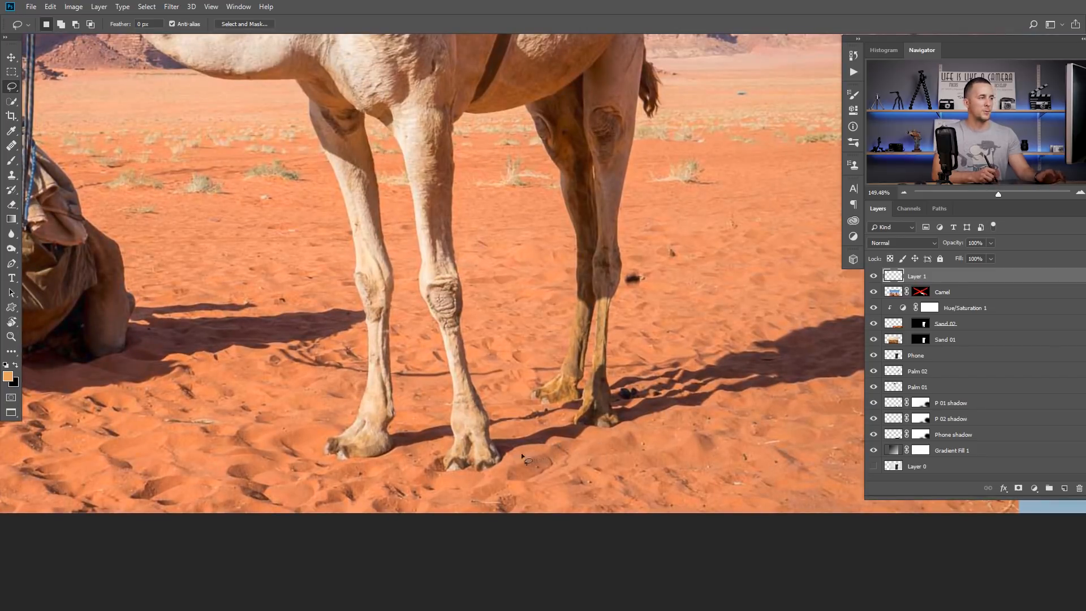
{"action": "scroll", "coordinate": [485, 426], "scroll_direction": "down", "scroll_amount": 3}
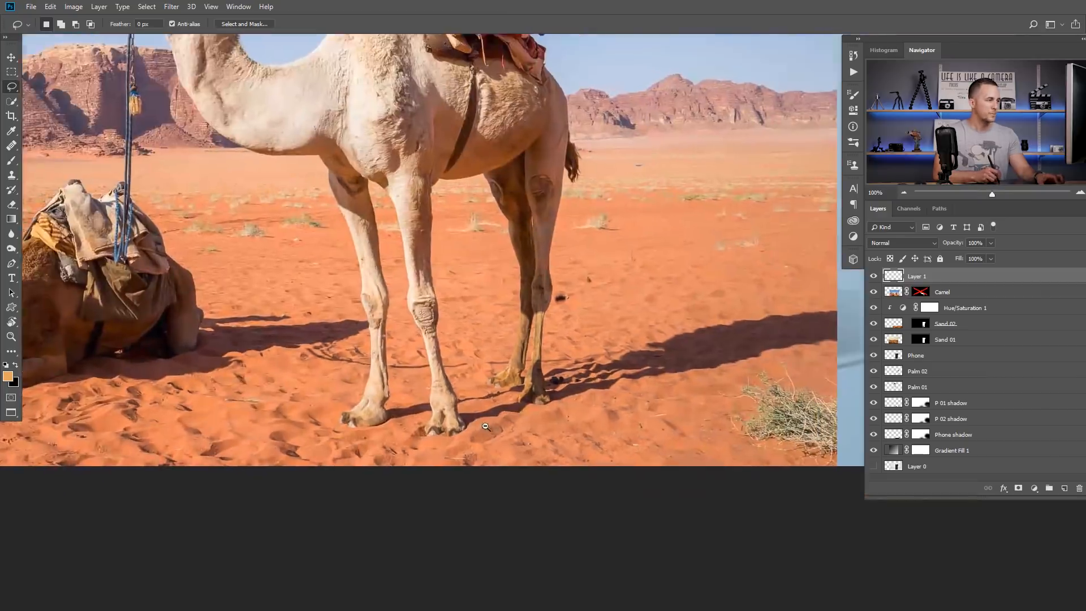
{"action": "scroll", "coordinate": [476, 424], "scroll_direction": "up", "scroll_amount": 2}
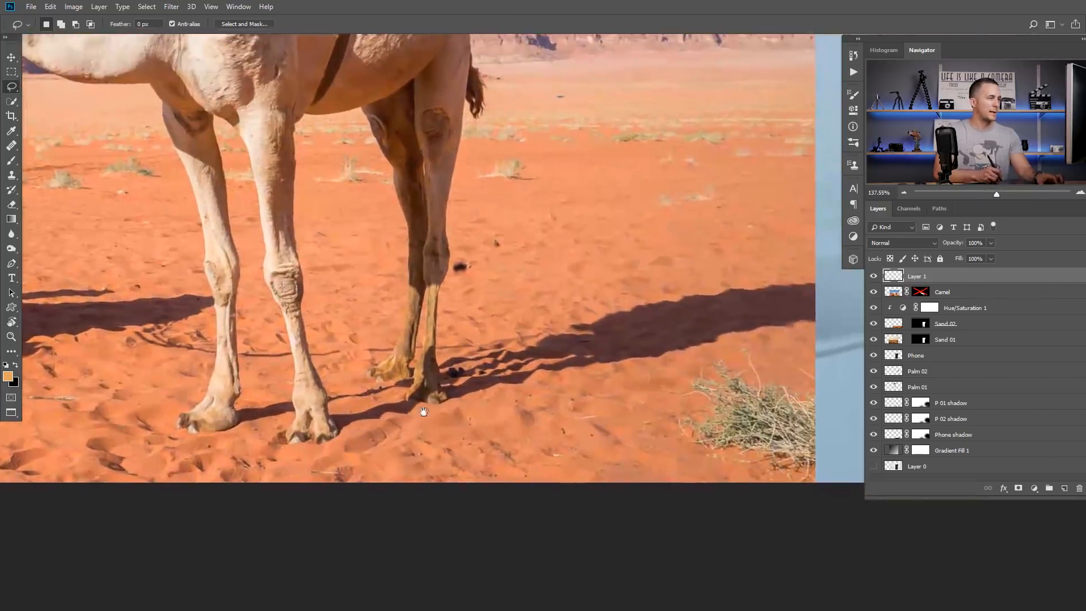
{"action": "left_click_drag", "start_coordinate": [352, 423], "coordinate": [339, 433]}
{"action": "left_click_drag", "start_coordinate": [416, 412], "coordinate": [504, 390]}
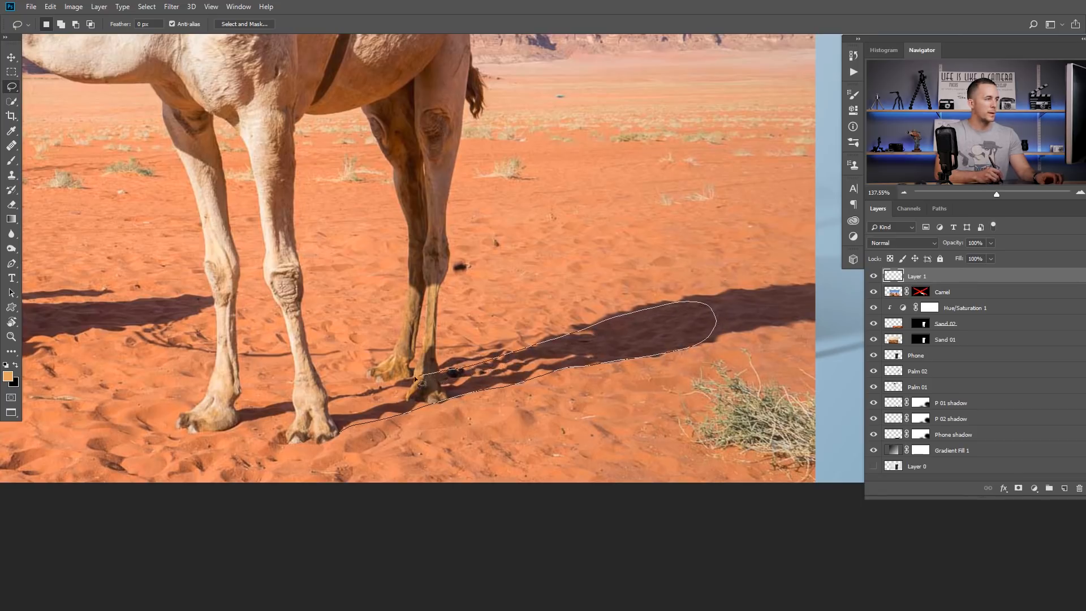
{"action": "left_click_drag", "start_coordinate": [325, 398], "coordinate": [298, 401]}
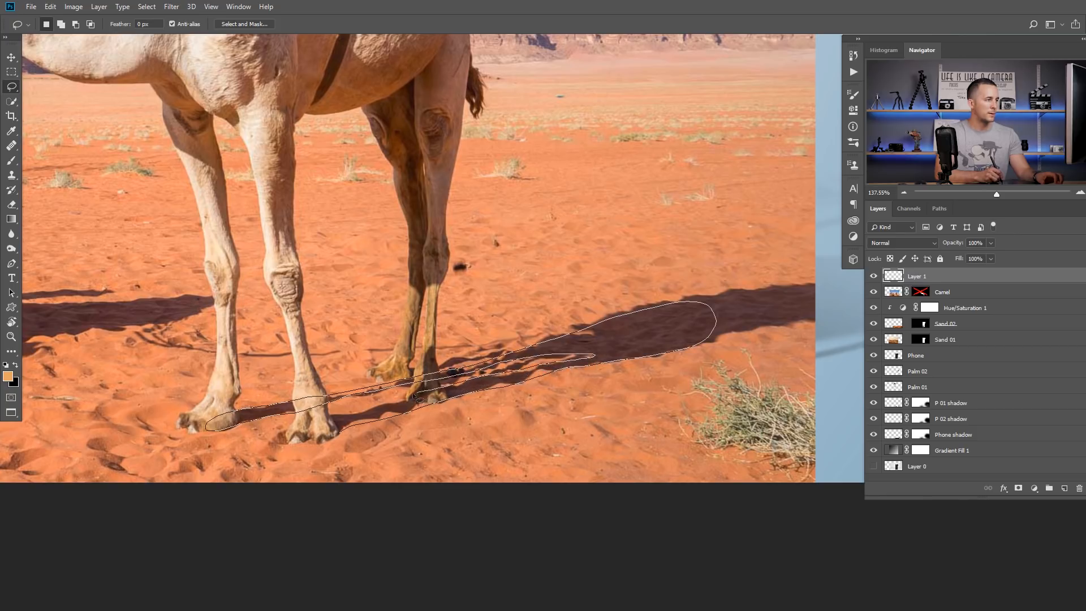
{"action": "mouse_move", "coordinate": [325, 416]}
{"action": "left_mouse_down"}
{"action": "mouse_move", "coordinate": [299, 426]}
{"action": "mouse_move", "coordinate": [300, 439]}
{"action": "mouse_move", "coordinate": [356, 436]}
{"action": "left_mouse_up"}
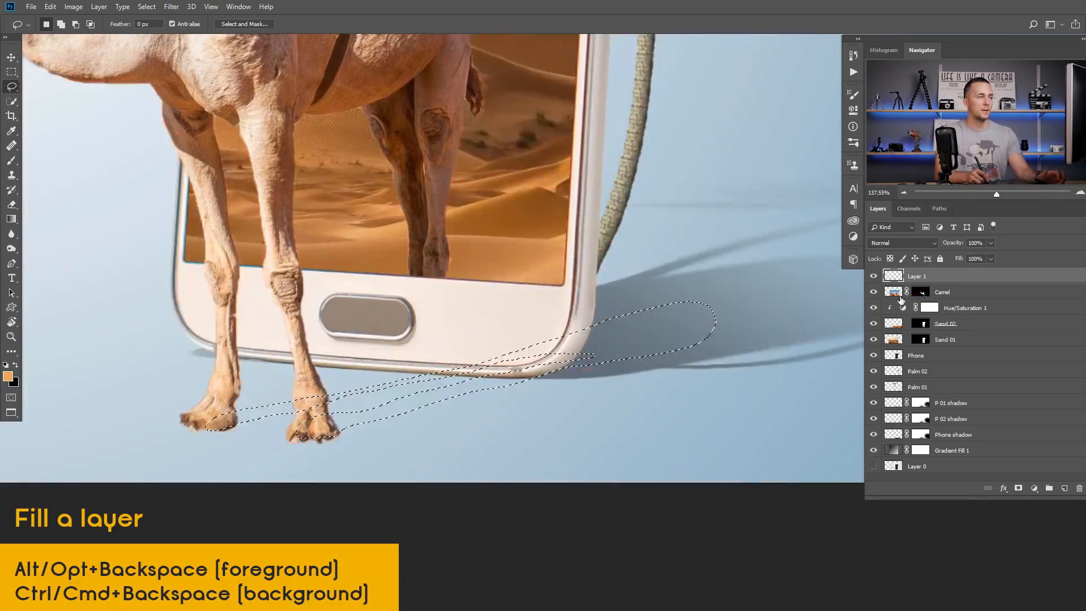
- Re-enable the Camel layer's mask and fill the shadow-shaped selection with black on the new layer, then deselect
{"action": "left_click", "coordinate": [923, 295], "text": "shift"}
{"action": "left_click_drag", "start_coordinate": [679, 297], "coordinate": [621, 347]}
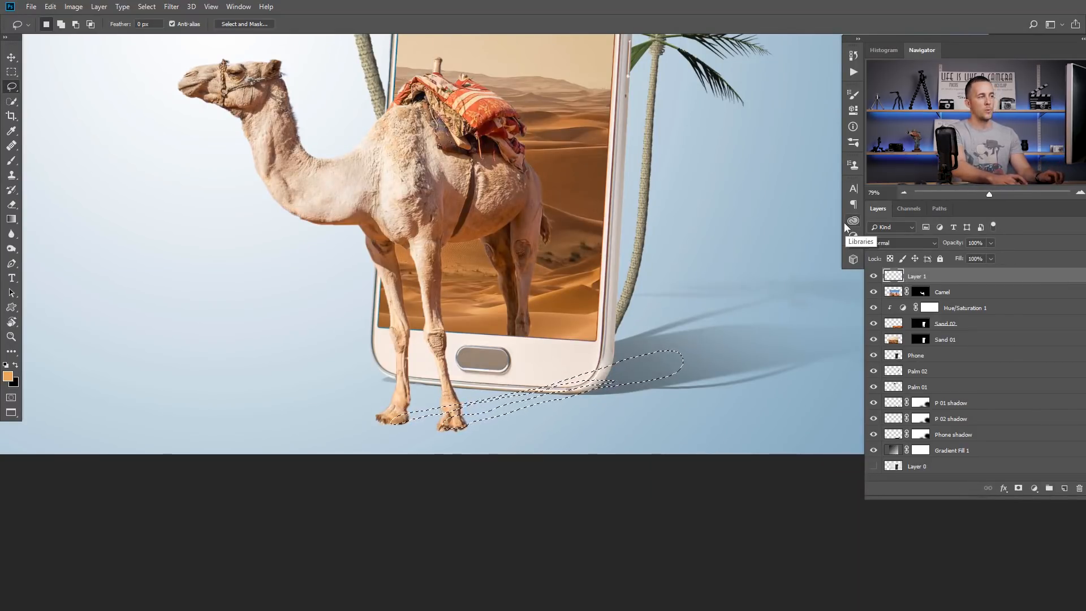
{"action": "key", "text": "ctrl+BackSpace"}
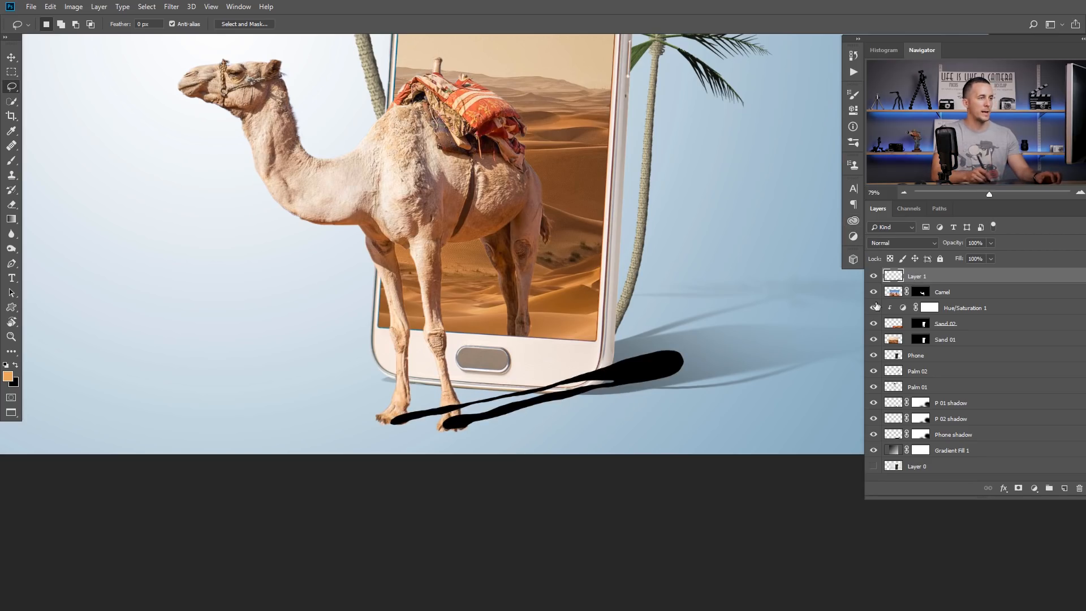
- Move Layer 1 below the Camel layer and rename it "Camel Shadow"
{"action": "left_click_drag", "start_coordinate": [895, 278], "coordinate": [908, 297]}
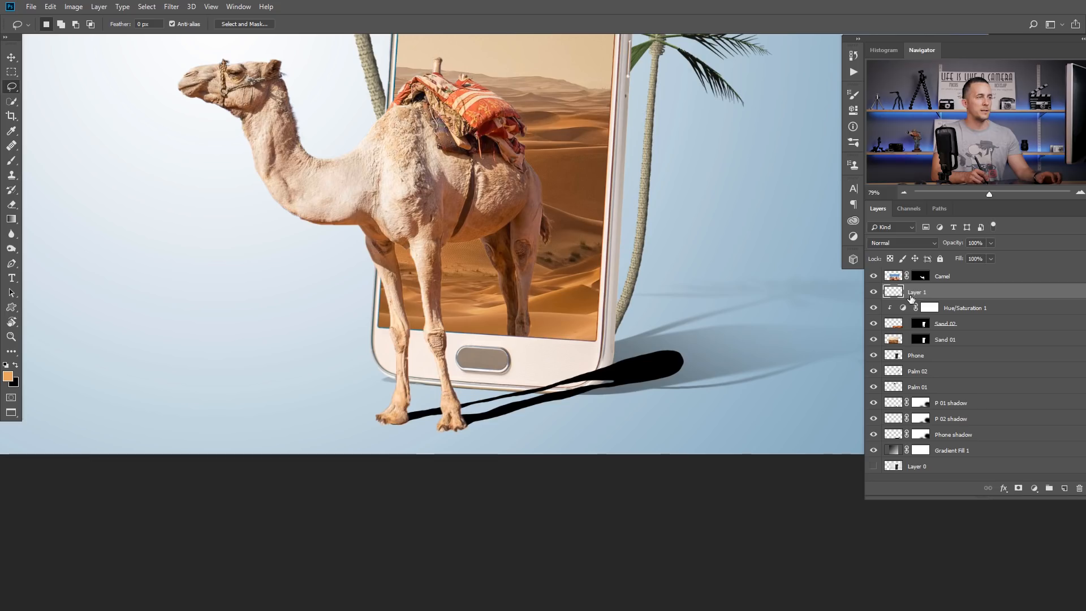
{"action": "double_click", "coordinate": [917, 292]}
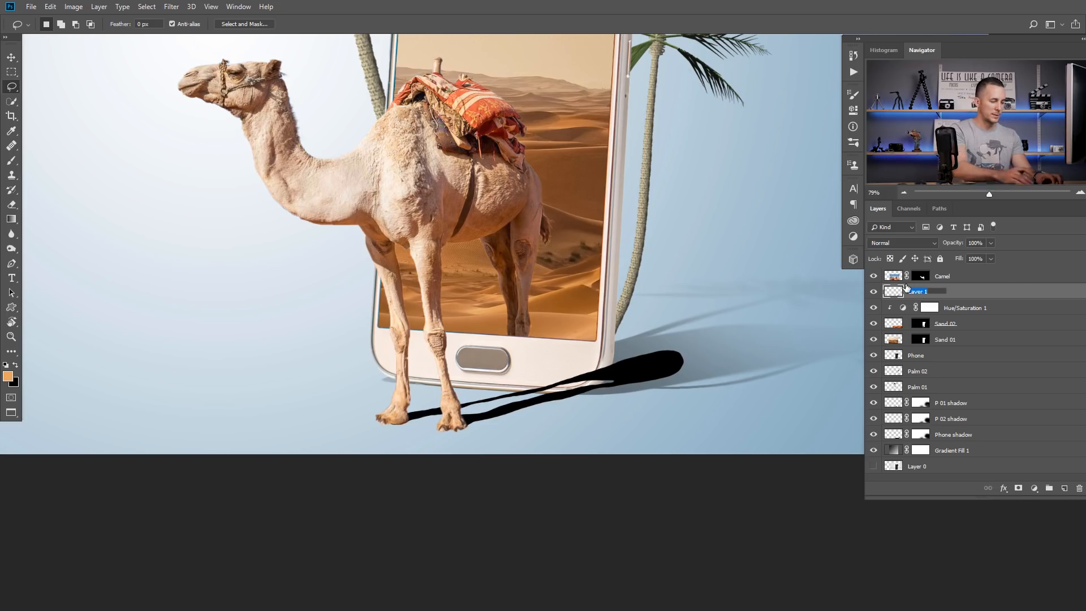
{"action": "type", "text": "Camel Shadow"}
{"action": "key", "text": "Return"}
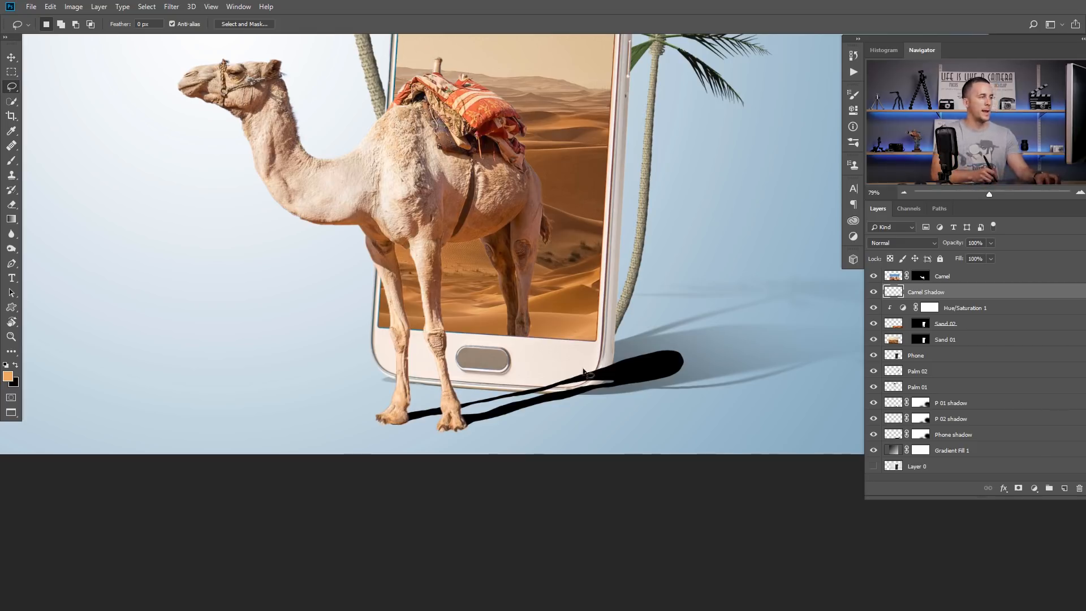
- Paint with a small black brush at 89% hardness and 100% opacity to thicken the camel's leg shadows, undoing the stray stroke
{"action": "scroll", "coordinate": [577, 379], "scroll_direction": "up", "scroll_amount": 1}
{"action": "scroll", "coordinate": [576, 379], "scroll_direction": "up", "scroll_amount": 3}
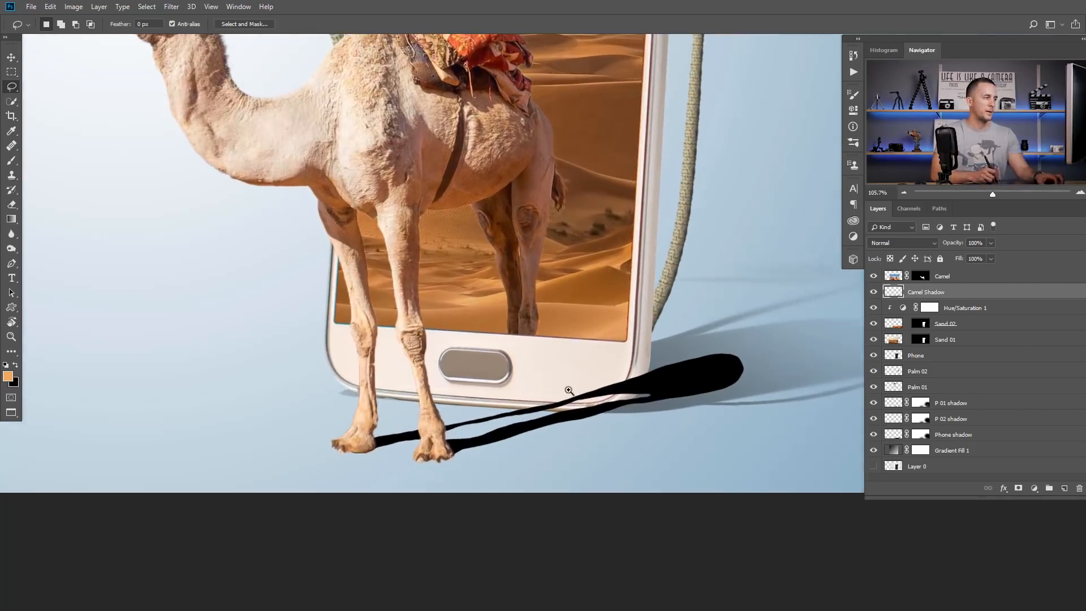
{"action": "key", "text": "b"}
{"action": "left_click_drag", "start_coordinate": [476, 429], "coordinate": [555, 392]}
{"action": "key", "text": "bracketleft"}
{"action": "key", "text": "bracketleft"}
{"action": "key", "text": "bracketleft"}
{"action": "key", "text": "bracketleft"}
{"action": "key", "text": "bracketleft"}
{"action": "key", "text": "bracketleft"}
{"action": "key", "text": "bracketleft"}
{"action": "key", "text": "bracketleft"}
{"action": "key", "text": "bracketleft"}
{"action": "key", "text": "bracketleft"}
{"action": "key", "text": "bracketleft"}
{"action": "key", "text": "bracketleft"}
{"action": "key", "text": "bracketleft"}
{"action": "key", "text": "bracketleft"}
{"action": "key", "text": "bracketleft"}
{"action": "key", "text": "bracketleft"}
{"action": "key", "text": "bracketleft"}
{"action": "key", "text": "bracketleft"}
{"action": "key", "text": "x"}
{"action": "right_click", "coordinate": [496, 391]}
{"action": "left_click", "coordinate": [620, 339]}
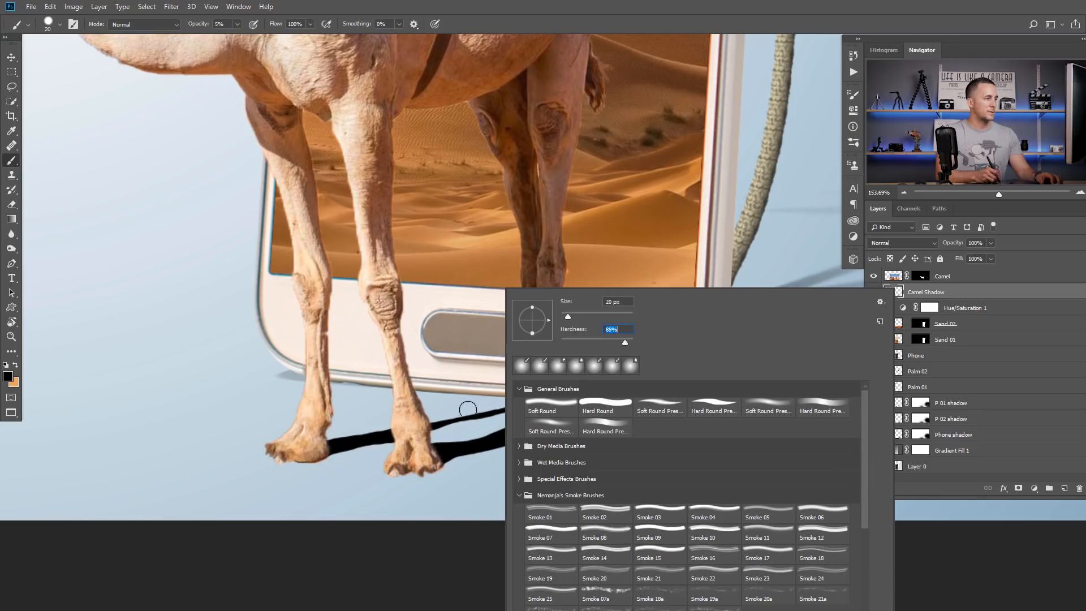
{"action": "left_click", "coordinate": [473, 410]}
{"action": "key", "text": "0"}
{"action": "key", "text": "bracketleft"}
{"action": "key", "text": "bracketleft"}
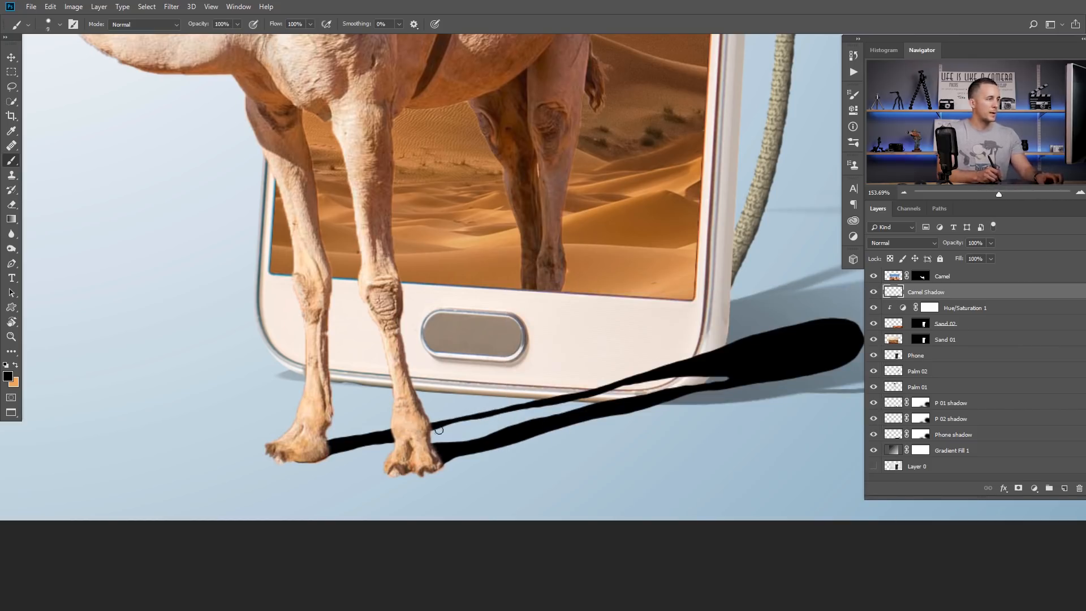
{"action": "left_click", "coordinate": [568, 397], "text": "shift"}
{"action": "left_click", "coordinate": [611, 388], "text": "shift"}
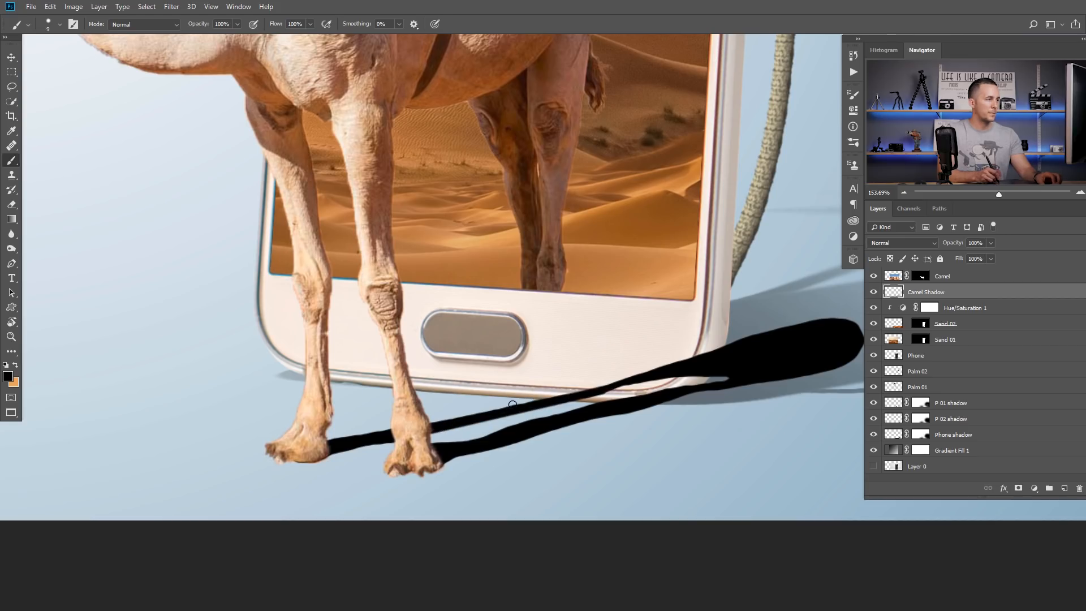
{"action": "key", "text": "ctrl+z"}
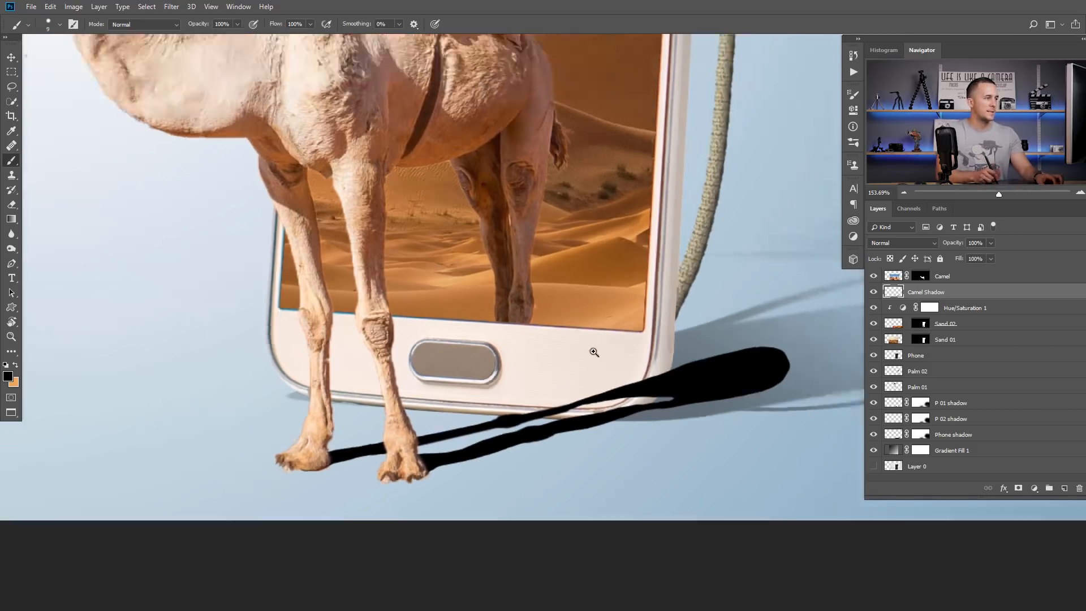
- Draw a closed Pen path around the part of the camel shadow beyond the phone's bottom edge and convert it to a selection
{"action": "scroll", "coordinate": [593, 352], "scroll_direction": "down", "scroll_amount": 5}
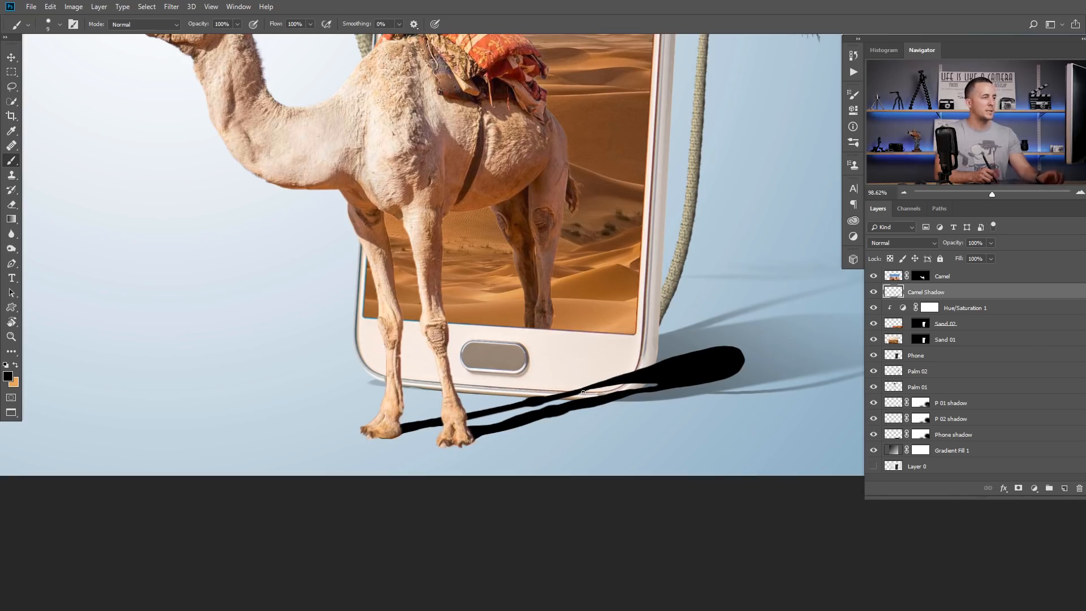
{"action": "left_click_drag", "start_coordinate": [669, 373], "coordinate": [570, 401]}
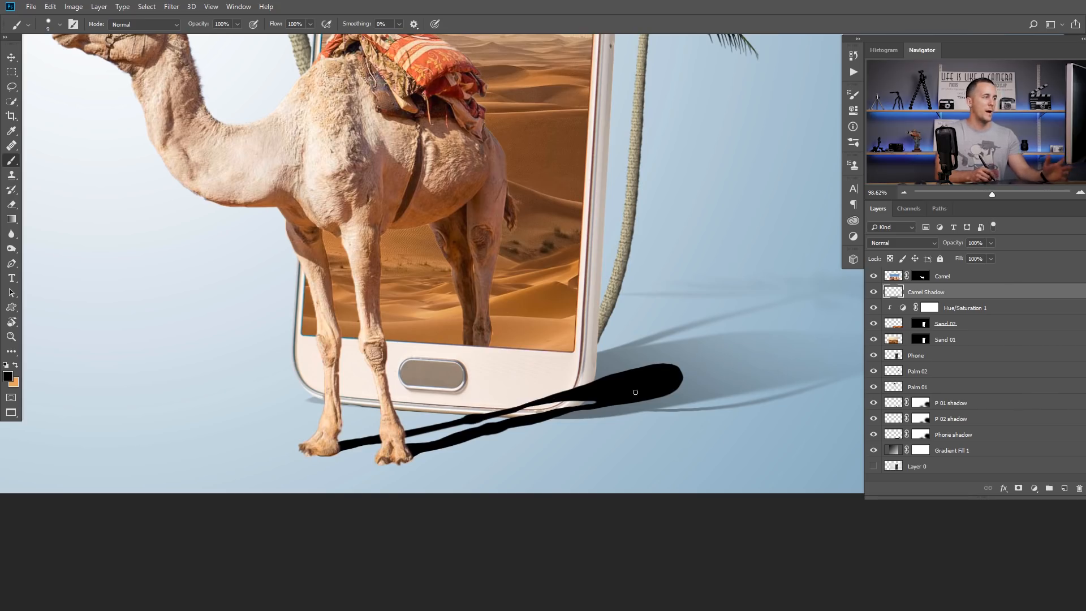
{"action": "scroll", "coordinate": [521, 409], "scroll_direction": "up", "scroll_amount": 2}
{"action": "scroll", "coordinate": [522, 409], "scroll_direction": "up", "scroll_amount": 2}
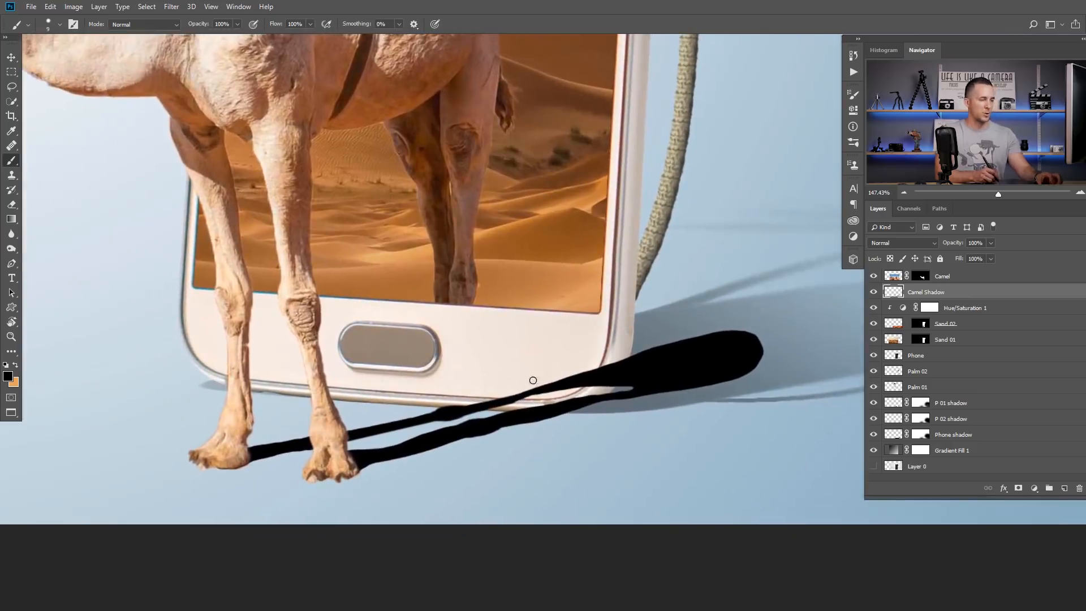
{"action": "key", "text": "p"}
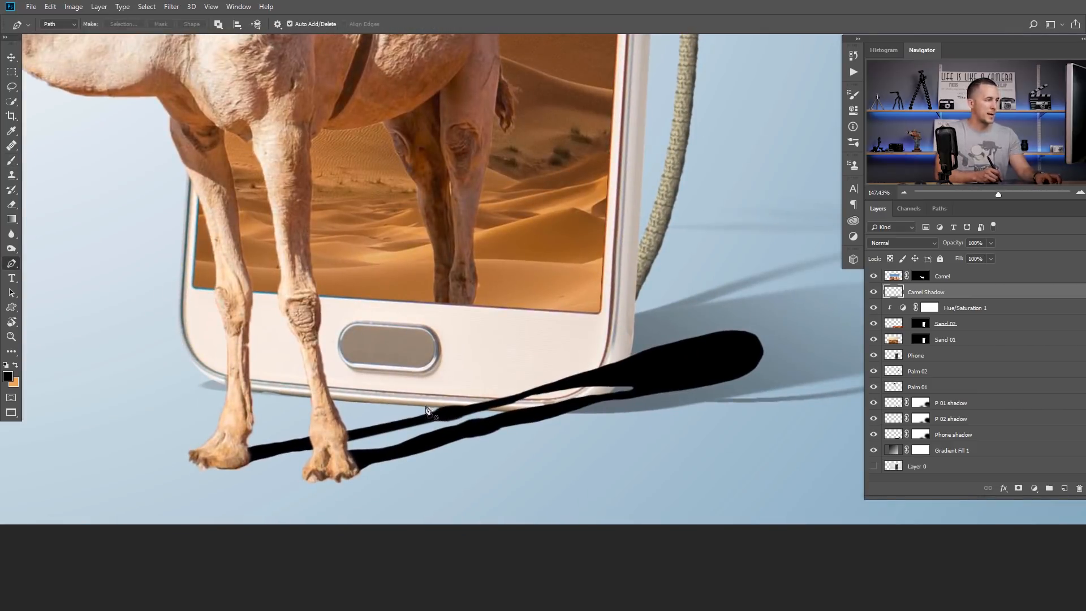
{"action": "left_click", "coordinate": [418, 404]}
{"action": "left_click", "coordinate": [610, 417]}
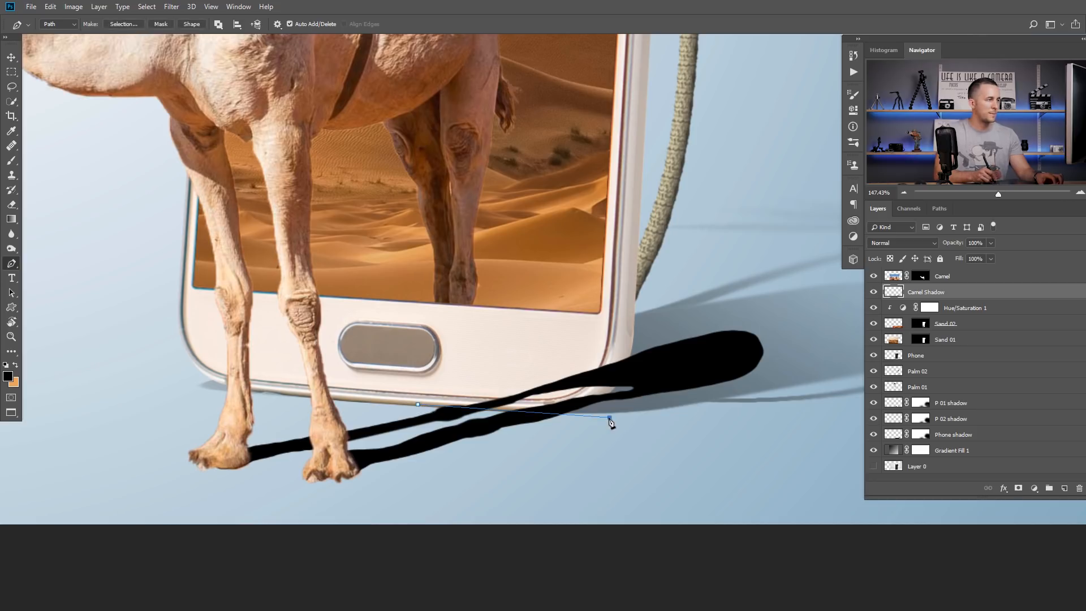
{"action": "left_click", "coordinate": [690, 412]}
{"action": "left_click", "coordinate": [768, 370]}
{"action": "left_click", "coordinate": [487, 358]}
{"action": "left_click", "coordinate": [417, 404]}
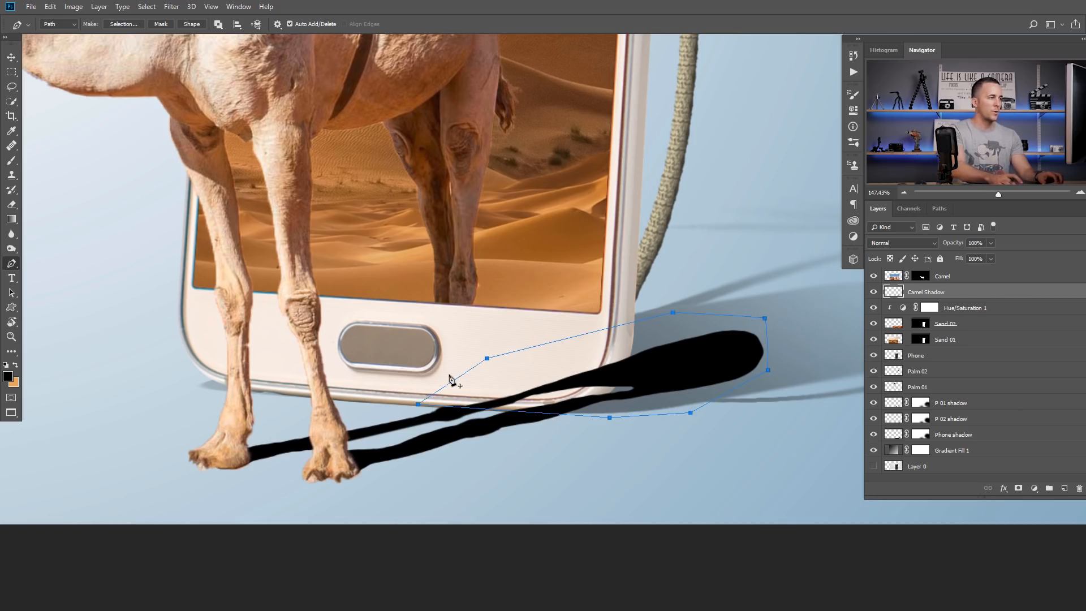
{"action": "key", "text": "ctrl+Return"}
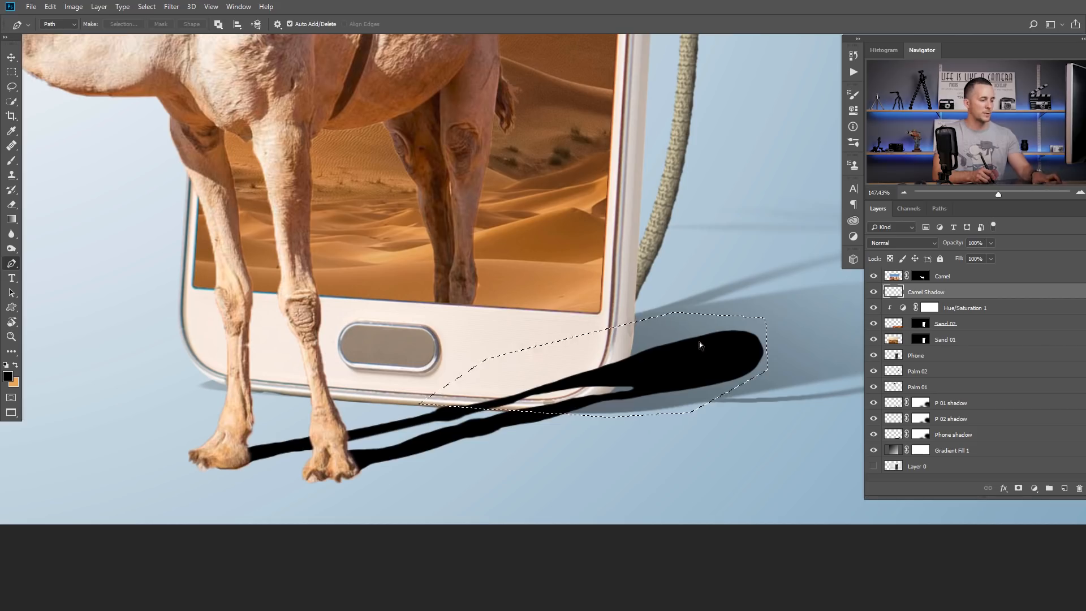
- Free-transform the selected shadow part, skewing and stretching it upward so it stands against the phone's front face
{"action": "key", "text": "ctrl+t"}
{"action": "left_click_drag", "start_coordinate": [769, 312], "coordinate": [637, 236]}
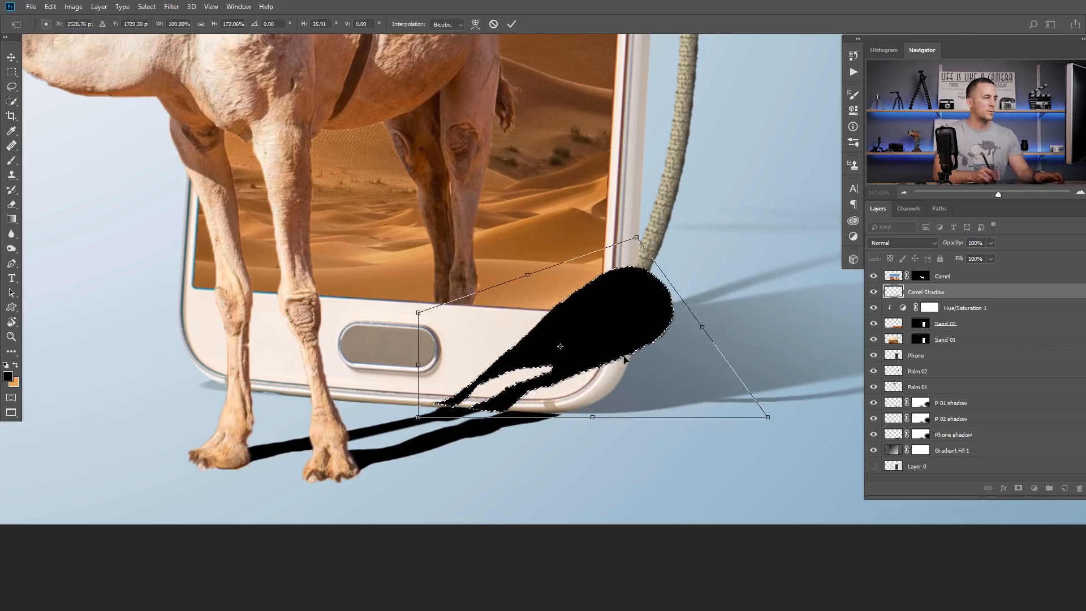
{"action": "left_click_drag", "start_coordinate": [521, 419], "coordinate": [568, 419]}
{"action": "left_click_drag", "start_coordinate": [633, 245], "coordinate": [541, 236]}
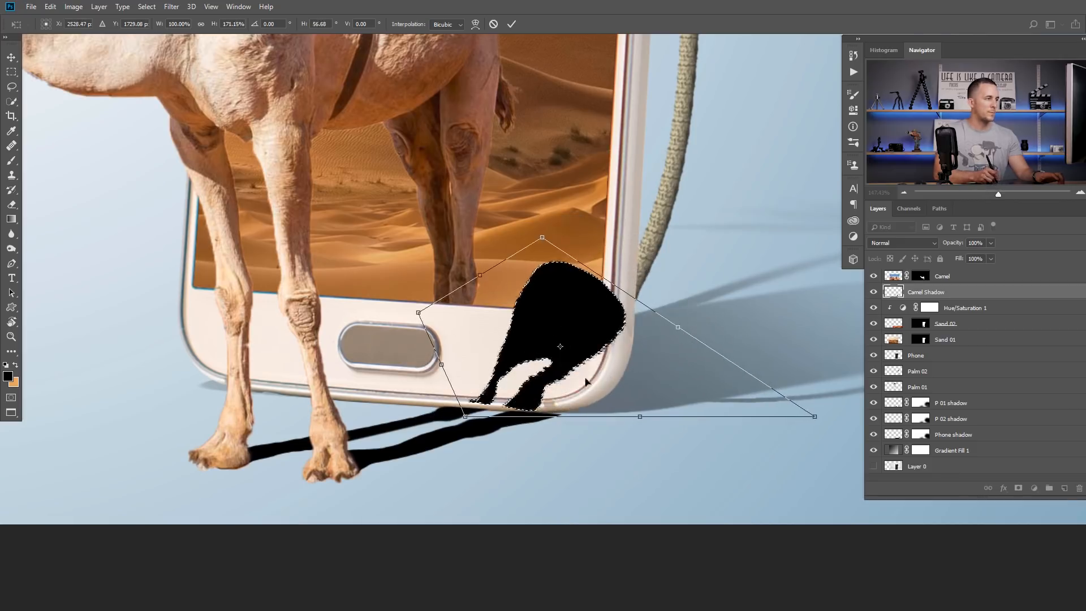
{"action": "left_click_drag", "start_coordinate": [639, 417], "coordinate": [646, 420]}
{"action": "left_click_drag", "start_coordinate": [472, 420], "coordinate": [451, 400]}
- Warp the selected shadow into an upright body shape whose legs meet the ground shadows at the phone's bottom edge, and apply it
{"action": "right_click", "coordinate": [537, 380]}
{"action": "left_click", "coordinate": [560, 448]}
{"action": "left_click_drag", "start_coordinate": [601, 395], "coordinate": [630, 396]}
{"action": "left_click_drag", "start_coordinate": [457, 394], "coordinate": [445, 398]}
{"action": "left_click_drag", "start_coordinate": [547, 395], "coordinate": [555, 397]}
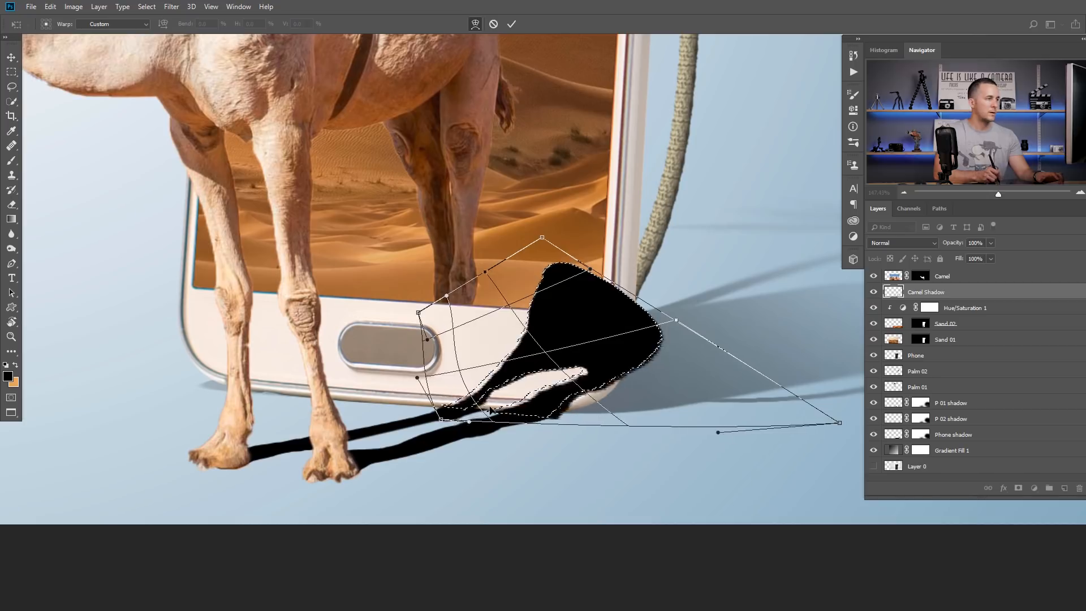
{"action": "left_click_drag", "start_coordinate": [444, 404], "coordinate": [493, 394]}
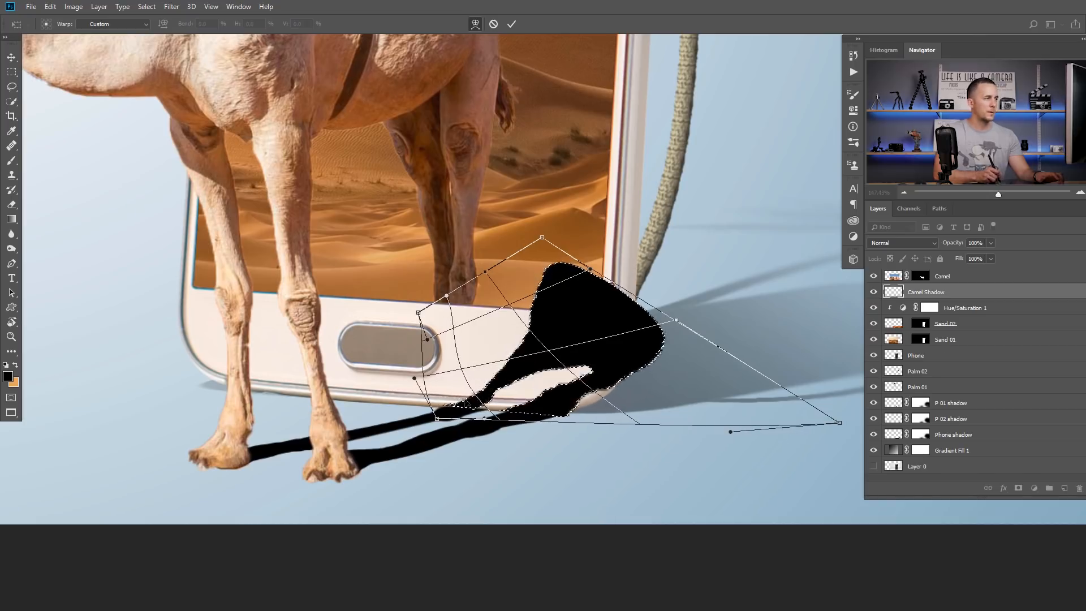
{"action": "left_click_drag", "start_coordinate": [663, 333], "coordinate": [620, 324]}
{"action": "left_click_drag", "start_coordinate": [548, 399], "coordinate": [560, 407]}
{"action": "left_click_drag", "start_coordinate": [674, 381], "coordinate": [667, 383]}
{"action": "left_click_drag", "start_coordinate": [498, 409], "coordinate": [493, 407]}
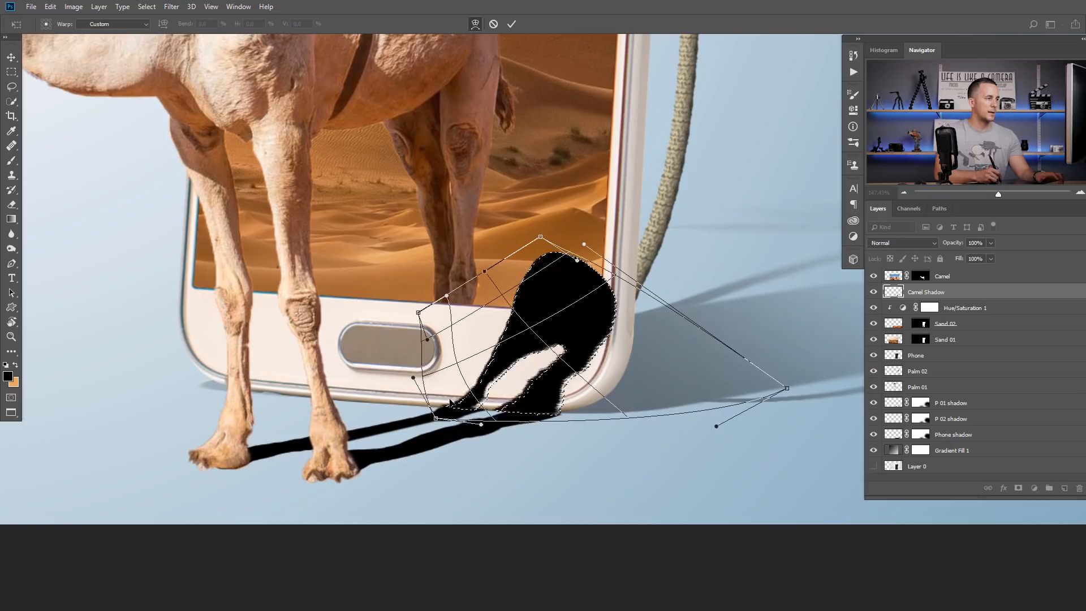
{"action": "left_click_drag", "start_coordinate": [523, 272], "coordinate": [514, 275]}
{"action": "left_click_drag", "start_coordinate": [635, 305], "coordinate": [625, 294]}
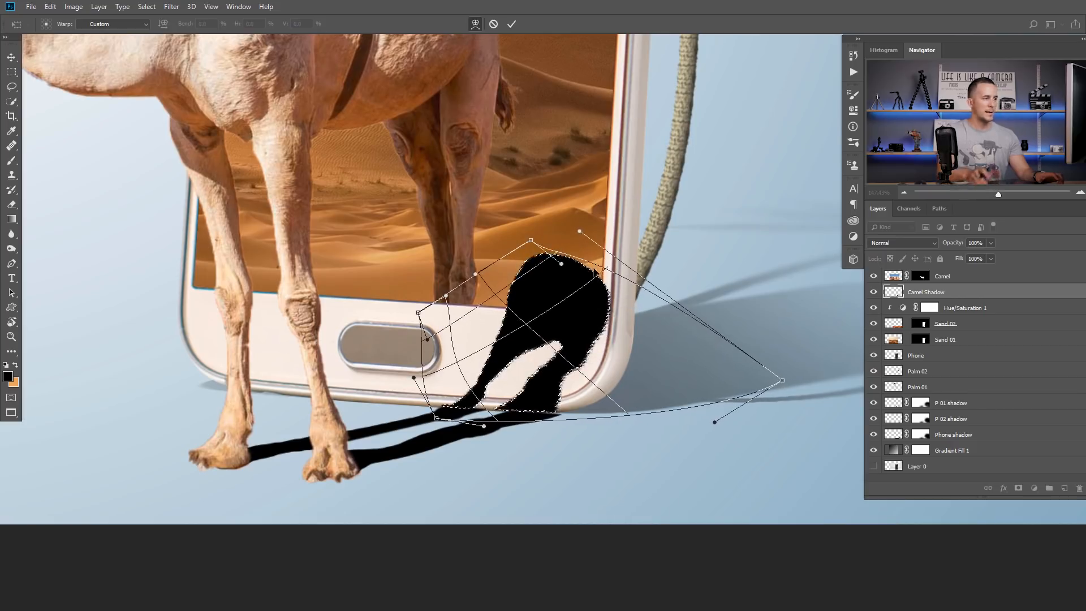
{"action": "key", "text": "Return"}
- Nudge the upright shadow part about 7 px toward the phone's right edge to align its legs, and deselect
{"action": "key", "text": "p"}
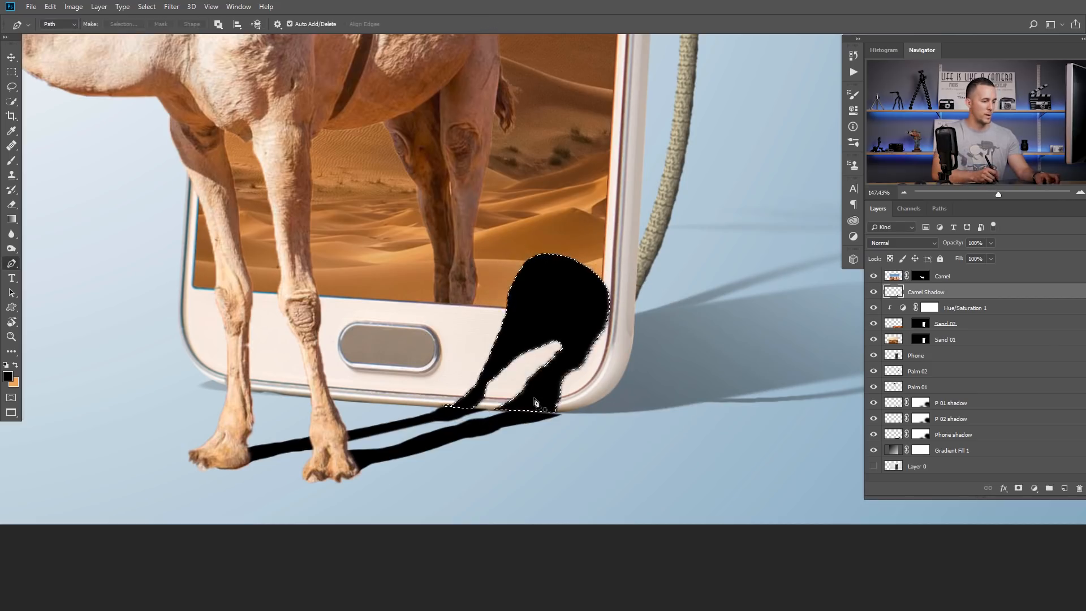
{"action": "key", "text": "v"}
{"action": "left_click_drag", "start_coordinate": [533, 404], "coordinate": [539, 403]}
{"action": "key", "text": "ctrl+d"}
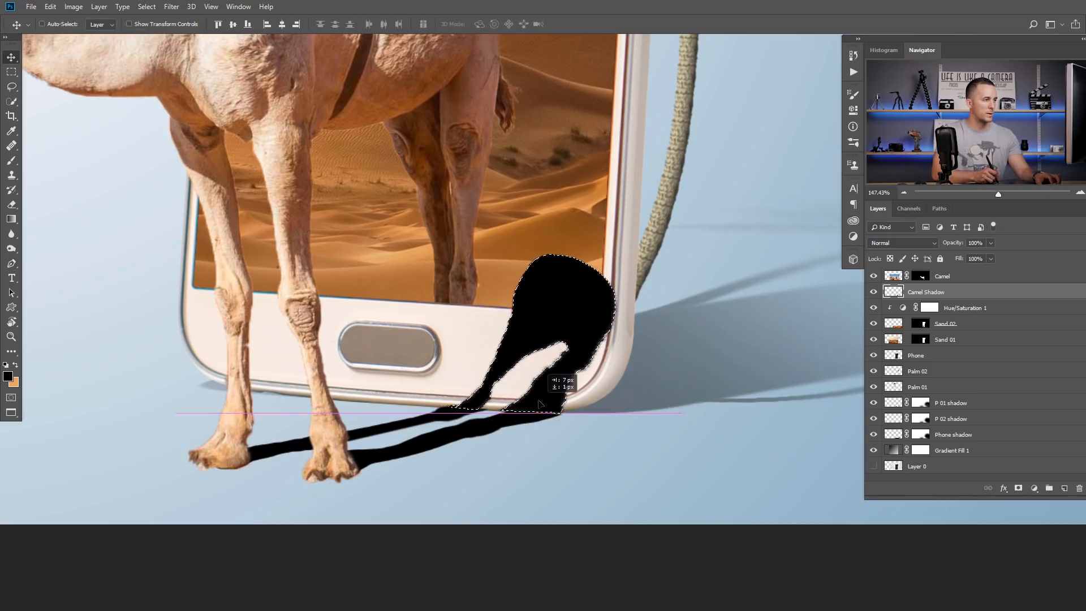
- Paint black over the front leg shadow to smooth where it bends from the ground onto the phone
{"action": "scroll", "coordinate": [498, 416], "scroll_direction": "up", "scroll_amount": 5}
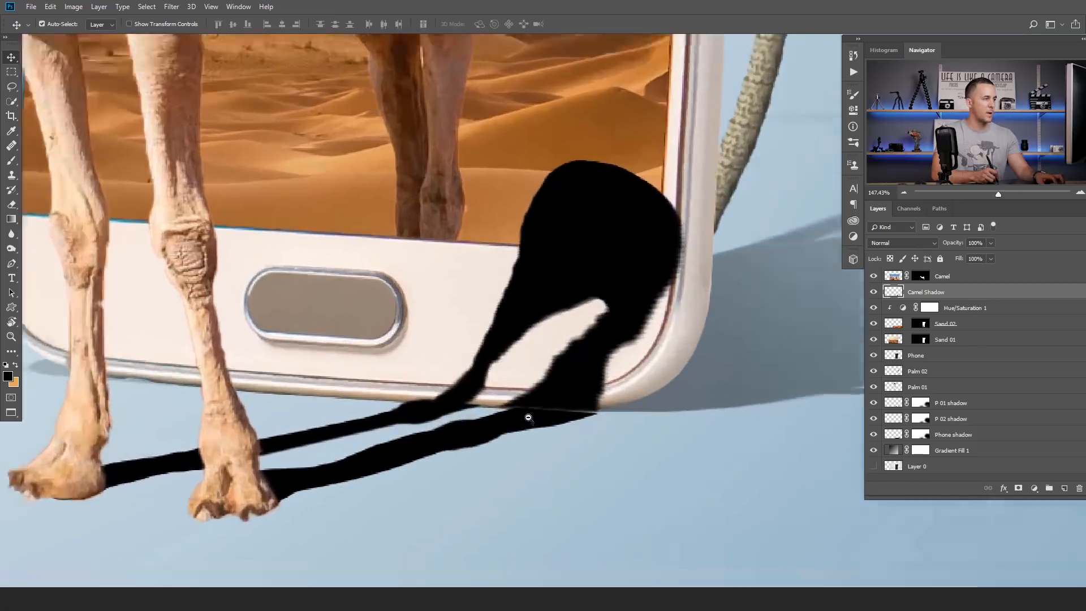
{"action": "key", "text": "b"}
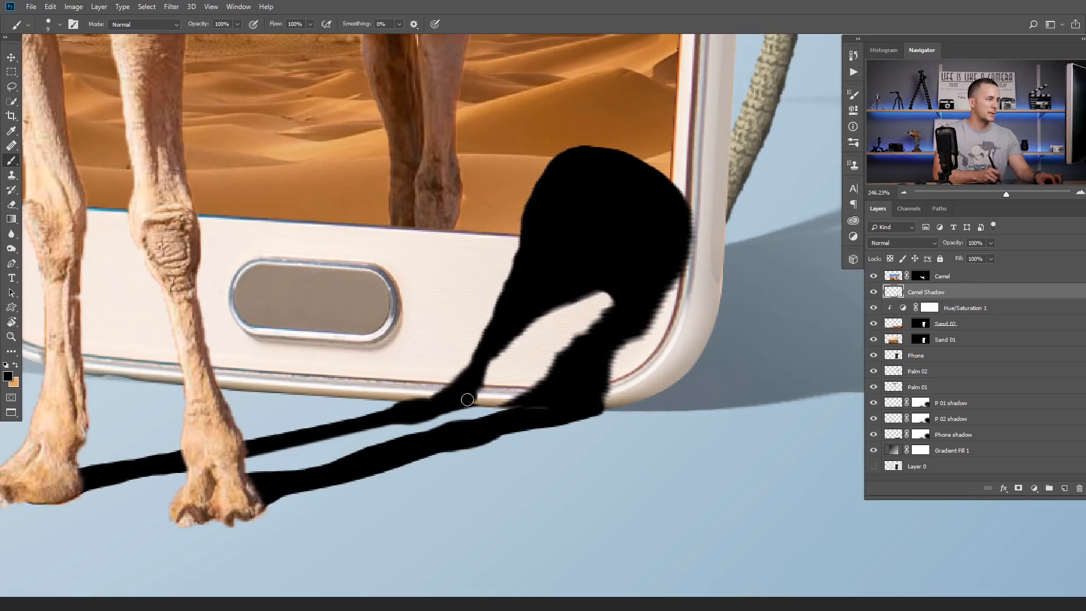
{"action": "mouse_move", "coordinate": [479, 382]}
{"action": "left_mouse_down"}
{"action": "mouse_move", "coordinate": [441, 405]}
{"action": "mouse_move", "coordinate": [534, 309]}
{"action": "left_mouse_up"}
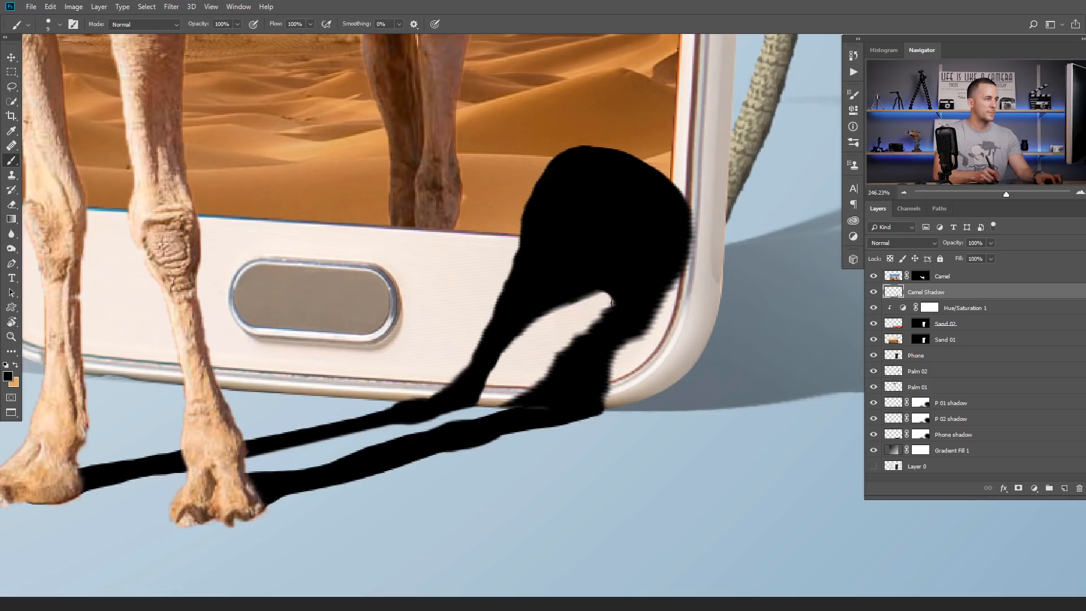
- Erase the jagged outer edge of the upright camel shadow with a 20 px eraser to smooth its contour
{"action": "key", "text": "e"}
{"action": "key", "text": "bracketleft"}
{"action": "key", "text": "bracketleft"}
{"action": "key", "text": "bracketleft"}
{"action": "key", "text": "bracketleft"}
{"action": "key", "text": "bracketleft"}
{"action": "key", "text": "bracketleft"}
{"action": "key", "text": "bracketleft"}
{"action": "key", "text": "bracketleft"}
{"action": "key", "text": "bracketleft"}
{"action": "mouse_move", "coordinate": [688, 291]}
{"action": "left_mouse_down"}
{"action": "mouse_move", "coordinate": [668, 311]}
{"action": "mouse_move", "coordinate": [701, 267]}
{"action": "mouse_move", "coordinate": [621, 363]}
{"action": "mouse_move", "coordinate": [616, 393]}
{"action": "left_mouse_up"}
{"action": "right_click", "coordinate": [618, 393]}
{"action": "left_click", "coordinate": [715, 343]}
{"action": "left_click", "coordinate": [614, 402]}
{"action": "mouse_move", "coordinate": [615, 402]}
{"action": "left_mouse_down"}
{"action": "mouse_move", "coordinate": [607, 388]}
{"action": "mouse_move", "coordinate": [661, 324]}
{"action": "mouse_move", "coordinate": [711, 189]}
{"action": "left_mouse_up"}
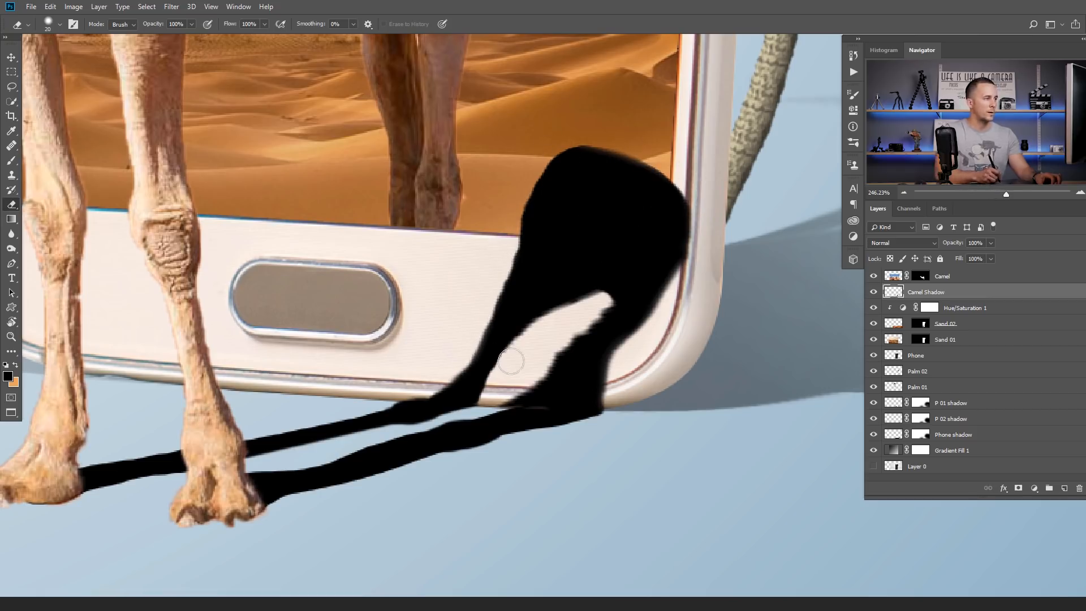
- Reduce the eraser size and trim the rear leg shadow's inner edge down to the phone's bottom edge
{"action": "key", "text": "bracketleft"}
{"action": "key", "text": "bracketleft"}
{"action": "key", "text": "bracketleft"}
{"action": "left_click_drag", "start_coordinate": [587, 321], "coordinate": [511, 403]}
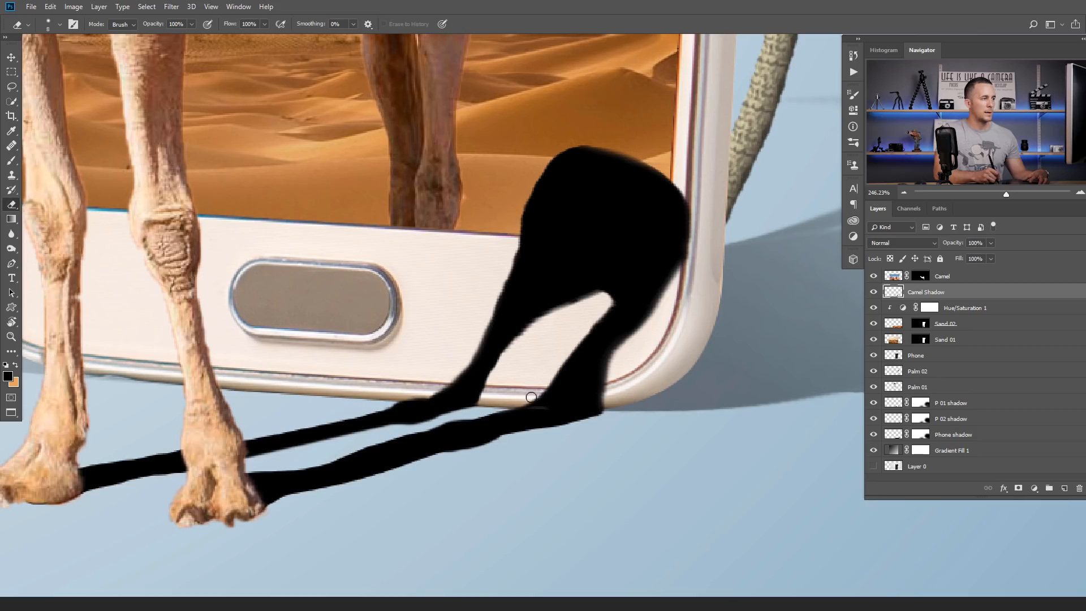
- Paint black at the base of the rear leg shadow to join it cleanly with the ground shadow
{"action": "key", "text": "b"}
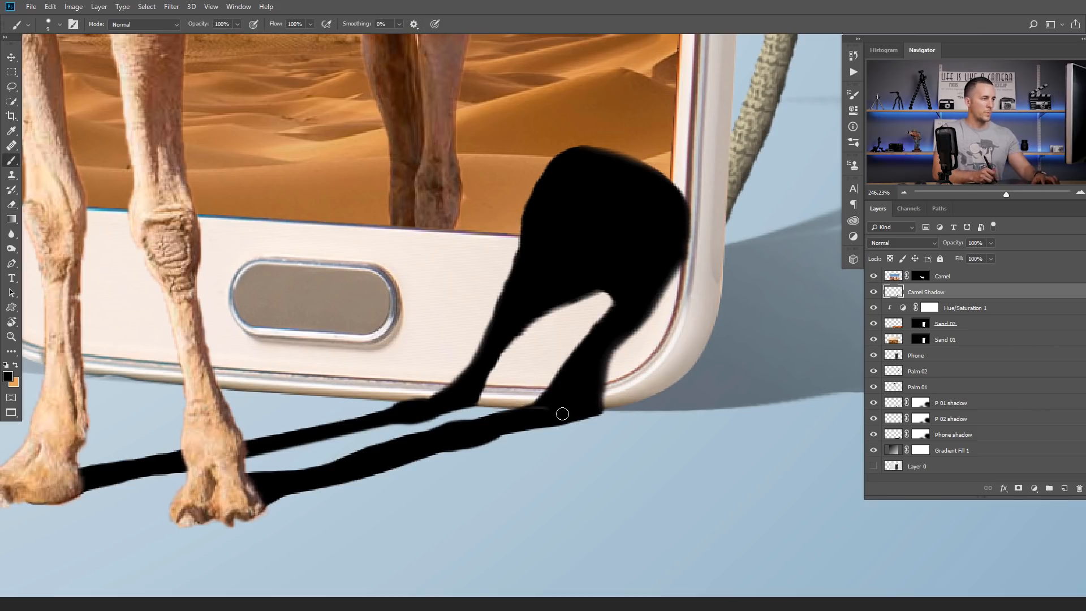
{"action": "mouse_move", "coordinate": [555, 400]}
{"action": "left_mouse_down"}
{"action": "mouse_move", "coordinate": [526, 413]}
{"action": "mouse_move", "coordinate": [537, 409]}
{"action": "left_mouse_up"}
{"action": "left_click_drag", "start_coordinate": [683, 363], "coordinate": [653, 378]}
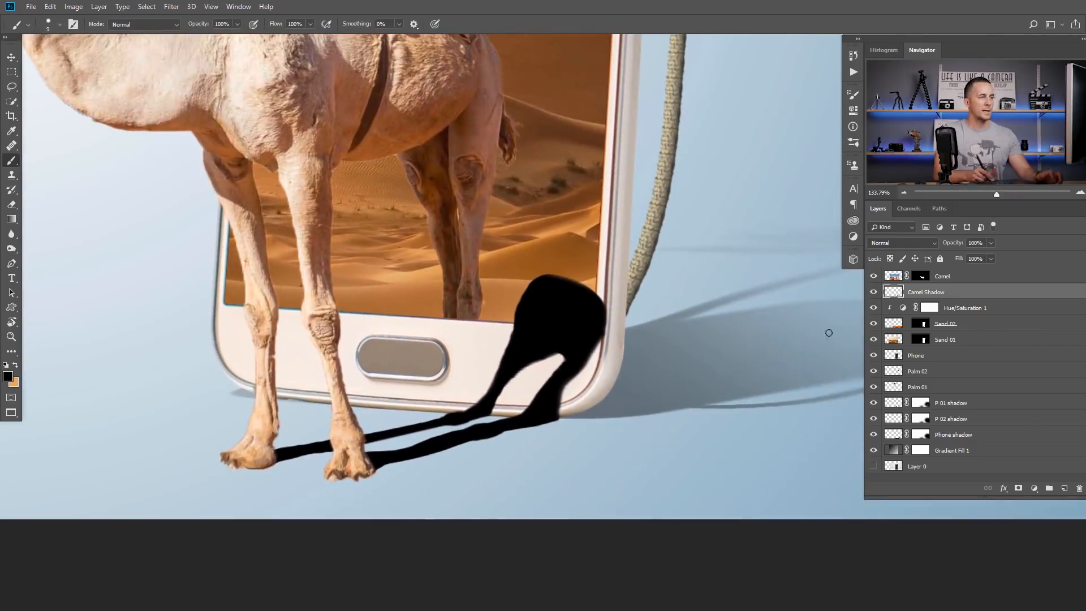
- Load the Sand 01 mask as a selection, erase the camel shadow inside the phone screen with a 125 px eraser, and deselect
{"action": "left_click", "coordinate": [923, 340], "text": "ctrl"}
{"action": "left_click_drag", "start_coordinate": [578, 321], "coordinate": [590, 332]}
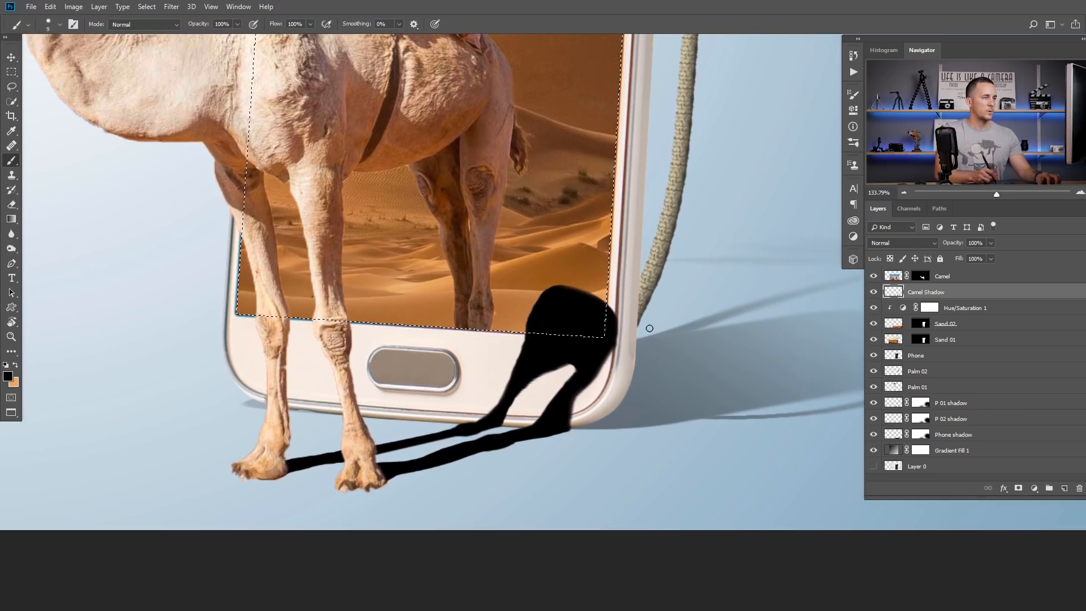
{"action": "key", "text": "e"}
{"action": "key", "text": "bracketright"}
{"action": "key", "text": "bracketright"}
{"action": "key", "text": "bracketright"}
{"action": "key", "text": "bracketright"}
{"action": "key", "text": "bracketright"}
{"action": "key", "text": "bracketright"}
{"action": "key", "text": "bracketright"}
{"action": "key", "text": "bracketright"}
{"action": "key", "text": "bracketright"}
{"action": "key", "text": "bracketright"}
{"action": "mouse_move", "coordinate": [565, 297]}
{"action": "left_mouse_down"}
{"action": "mouse_move", "coordinate": [569, 286]}
{"action": "mouse_move", "coordinate": [581, 317]}
{"action": "left_mouse_up"}
{"action": "key", "text": "ctrl+d"}
- Set the Camel Shadow layer's opacity to 40%
{"action": "left_click_drag", "start_coordinate": [958, 244], "coordinate": [923, 248]}
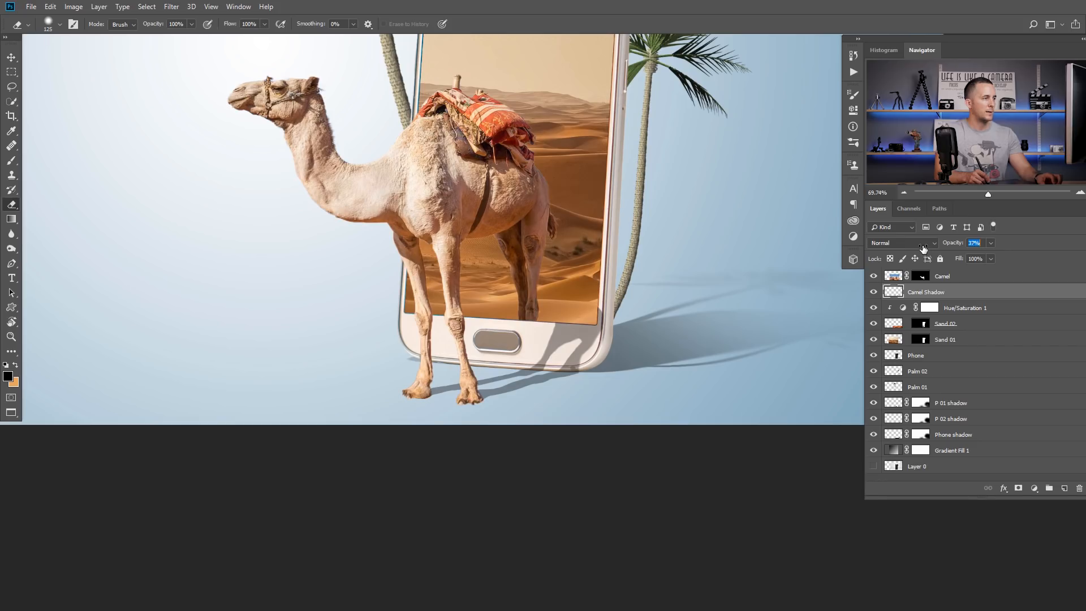
{"action": "left_click_drag", "start_coordinate": [921, 249], "coordinate": [920, 249]}
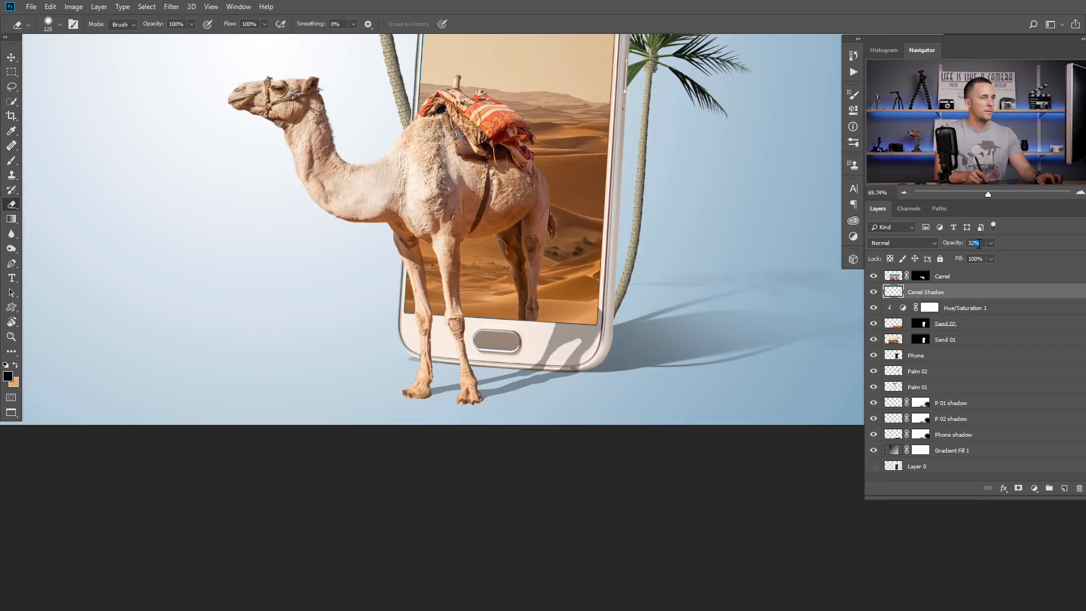
{"action": "type", "text": "40"}
{"action": "key", "text": "Return"}
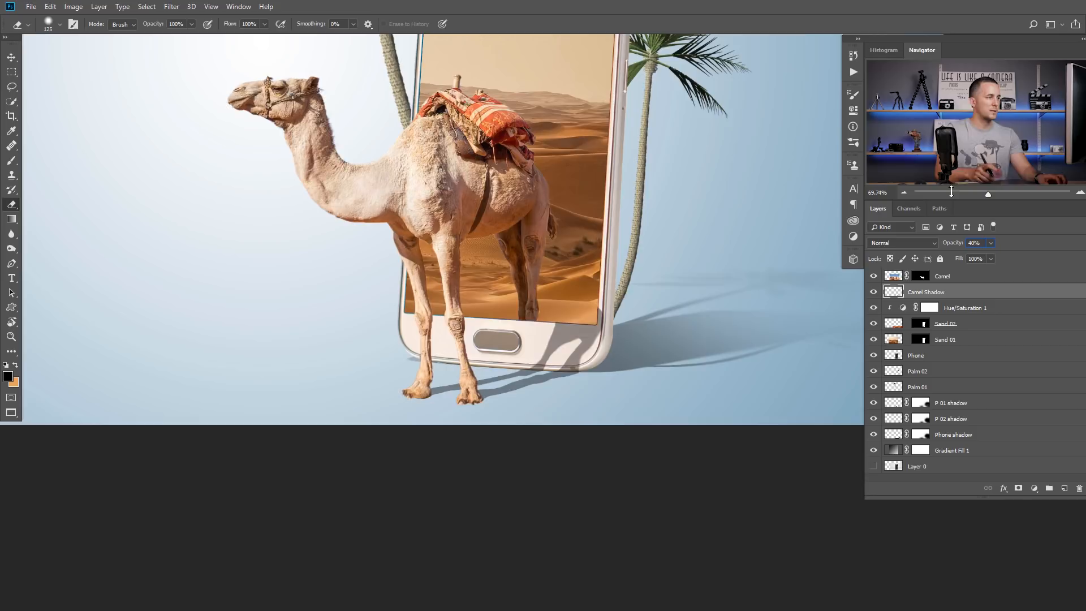
{"action": "left_click_drag", "start_coordinate": [589, 368], "coordinate": [638, 366]}
{"action": "mouse_move", "coordinate": [614, 309]}
{"action": "left_mouse_down"}
{"action": "mouse_move", "coordinate": [586, 381]}
{"action": "mouse_move", "coordinate": [596, 380]}
{"action": "left_mouse_up"}
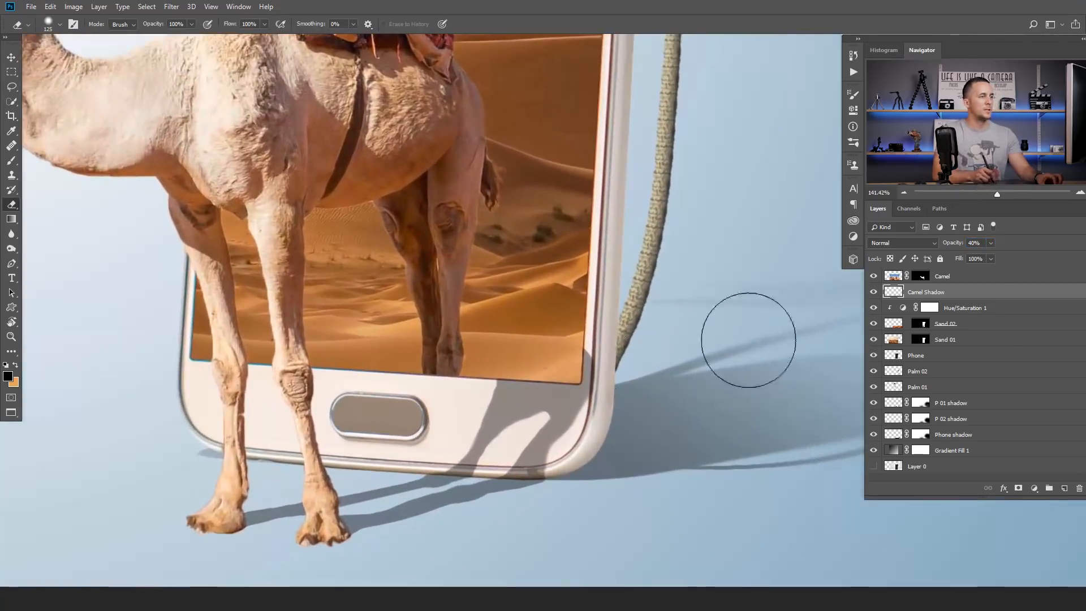
- Extend the camel shadow up along the phone frame beside the screen's lower corner with a 10 px black brush
{"action": "key", "text": "b"}
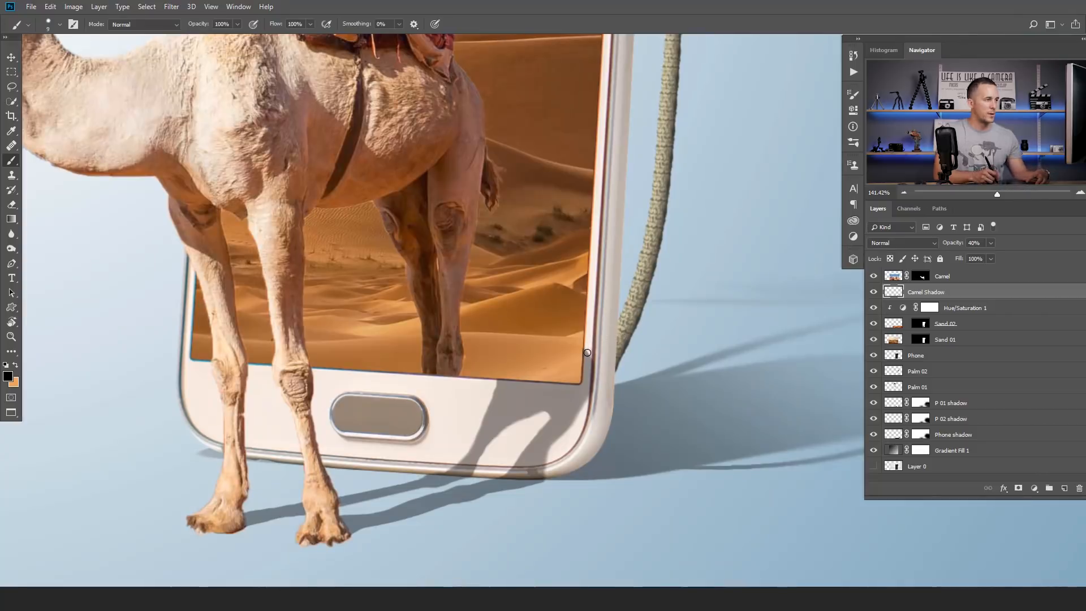
{"action": "left_click_drag", "start_coordinate": [587, 349], "coordinate": [588, 344]}
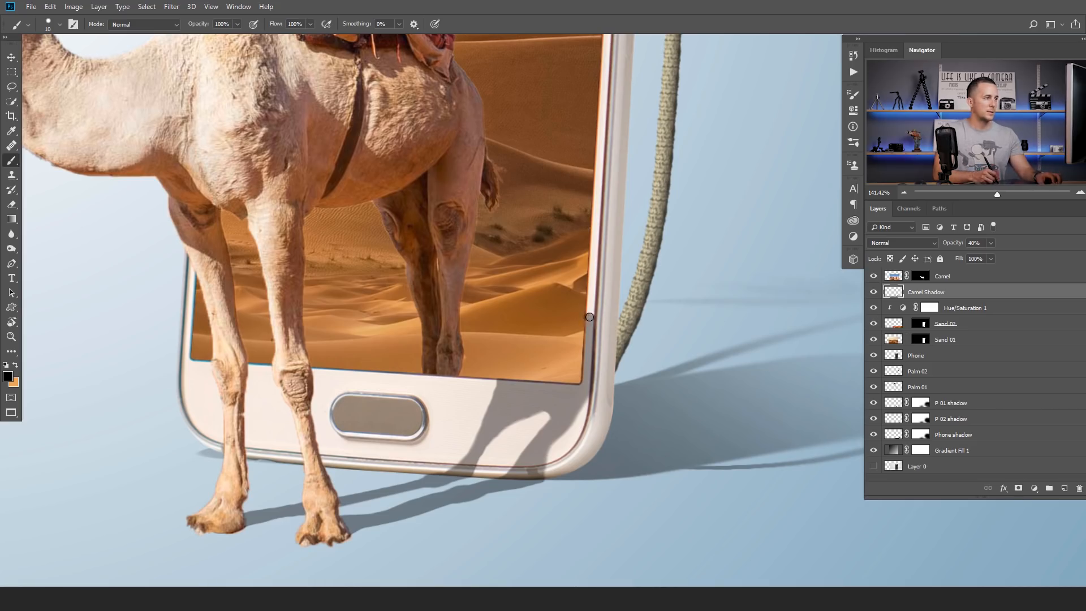
{"action": "mouse_move", "coordinate": [591, 301]}
{"action": "left_mouse_down"}
{"action": "mouse_move", "coordinate": [562, 297]}
{"action": "mouse_move", "coordinate": [585, 300]}
{"action": "mouse_move", "coordinate": [544, 354]}
{"action": "left_mouse_up"}
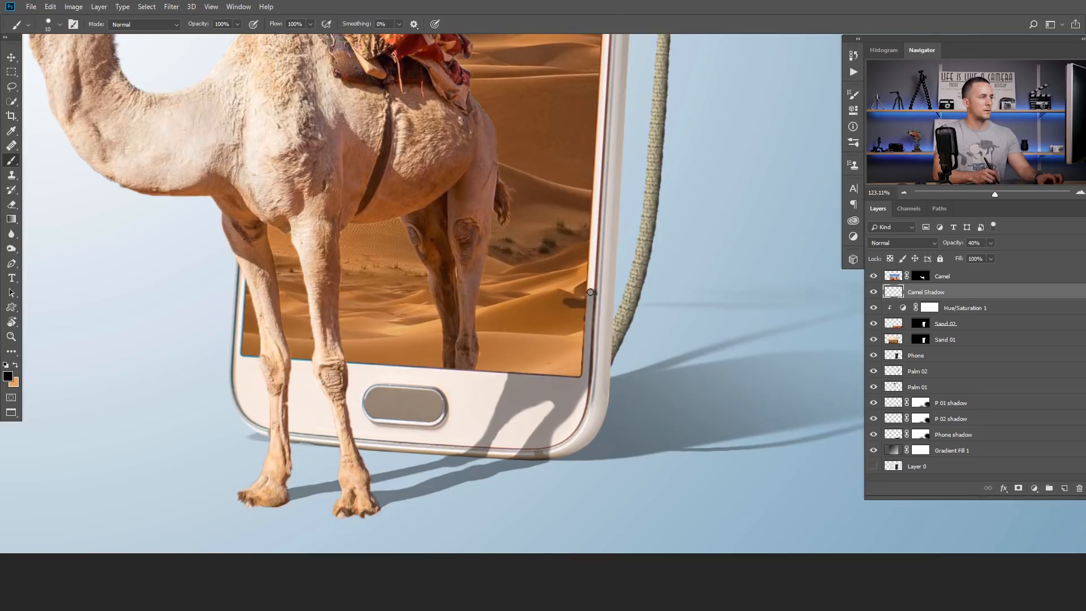
- Erase the newly painted camel shadow where it spills off the phone frame onto the screen, using a 10 px eraser
{"action": "key", "text": "e"}
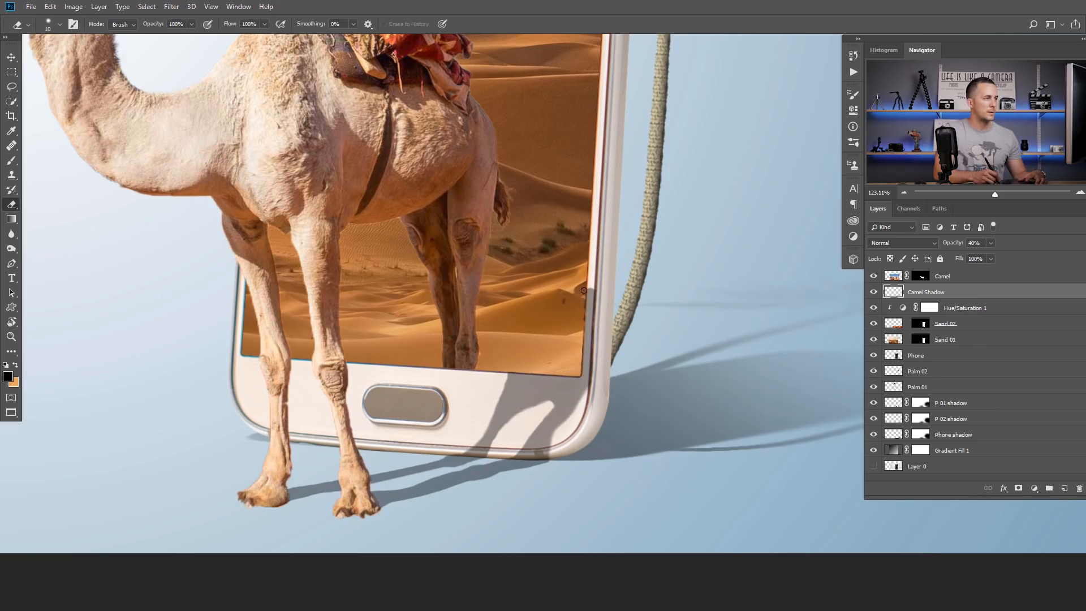
{"action": "left_click_drag", "start_coordinate": [570, 329], "coordinate": [550, 351]}
{"action": "left_click_drag", "start_coordinate": [662, 380], "coordinate": [578, 370]}
{"action": "left_click_drag", "start_coordinate": [511, 377], "coordinate": [560, 370]}
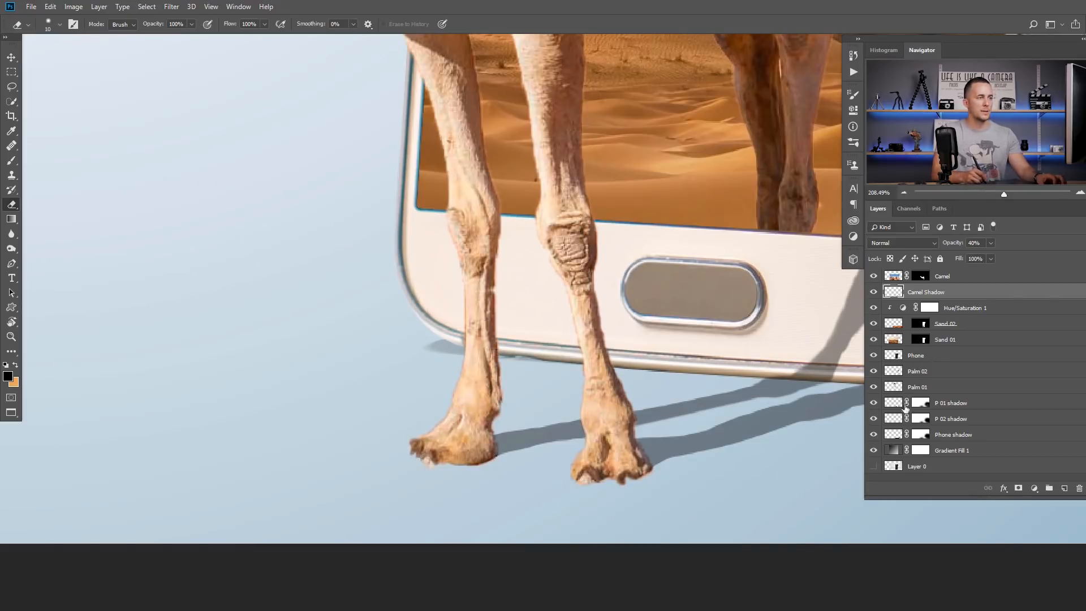
- Paint black on the Phone shadow layer's mask to clean up the shadow under the phone between the camel's front legs
{"action": "left_click", "coordinate": [920, 436]}
{"action": "key", "text": "d"}
{"action": "key", "text": "b"}
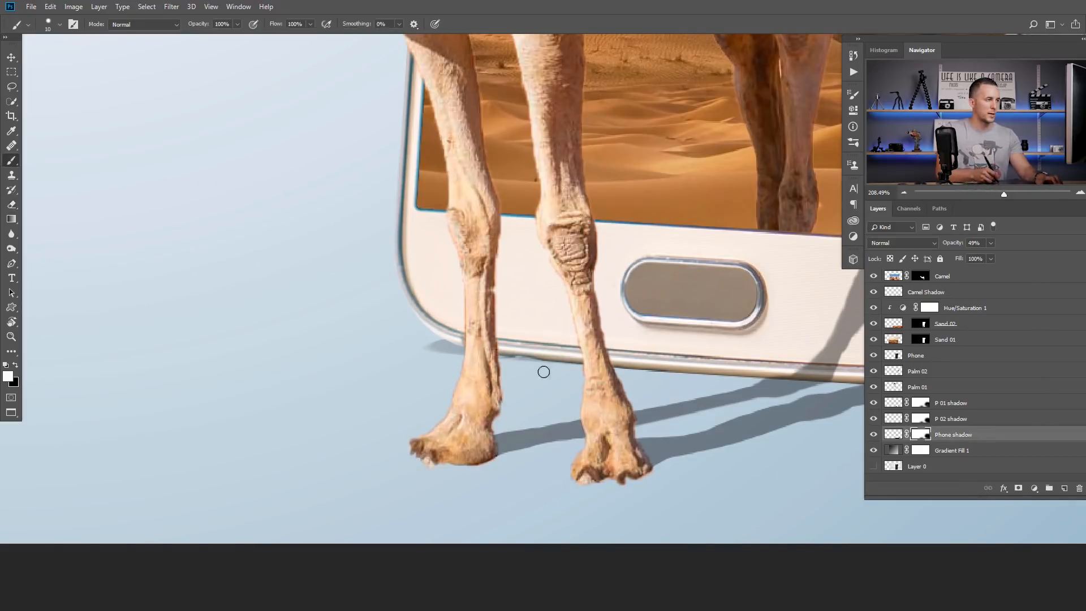
{"action": "key", "text": "x"}
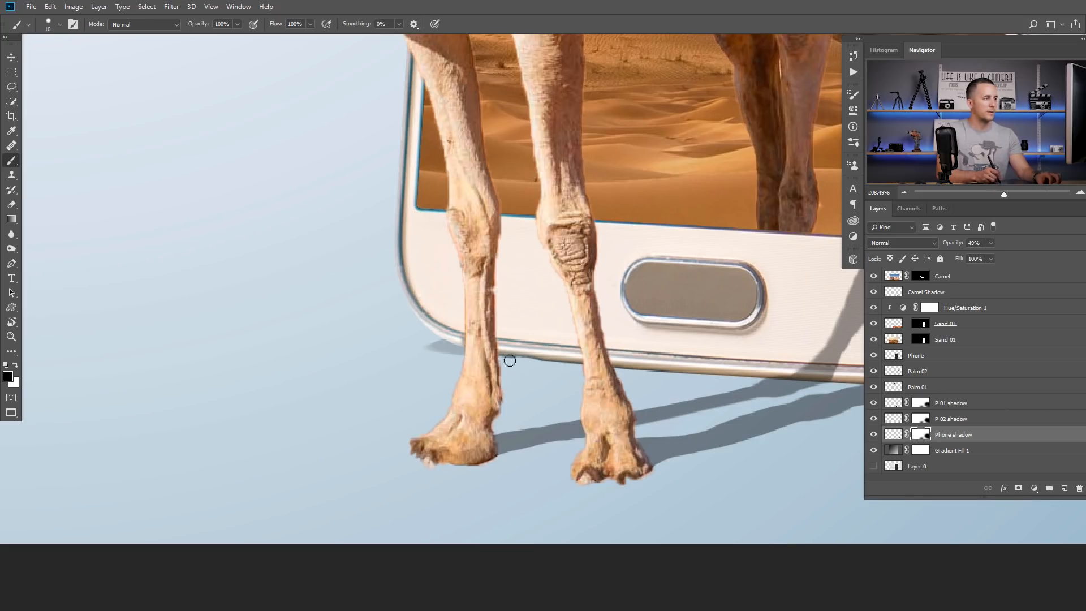
{"action": "scroll", "coordinate": [720, 376], "scroll_direction": "down", "scroll_amount": 10}
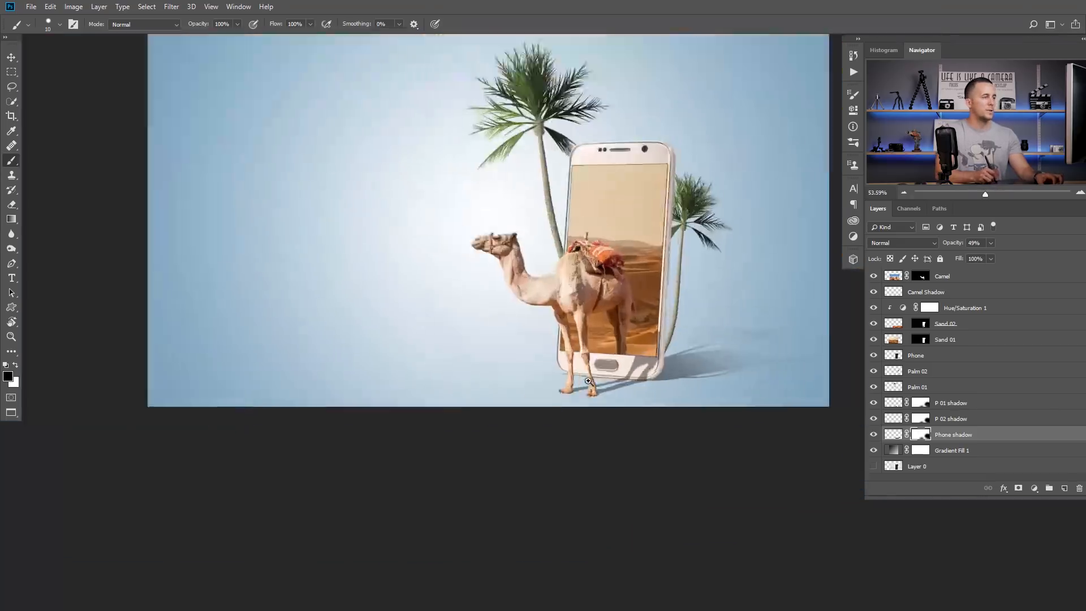
{"action": "left_click_drag", "start_coordinate": [588, 381], "coordinate": [582, 379]}
{"action": "mouse_move", "coordinate": [581, 378]}
{"action": "left_mouse_down"}
{"action": "mouse_move", "coordinate": [516, 379]}
{"action": "mouse_move", "coordinate": [582, 358]}
{"action": "mouse_move", "coordinate": [594, 391]}
{"action": "left_mouse_up"}
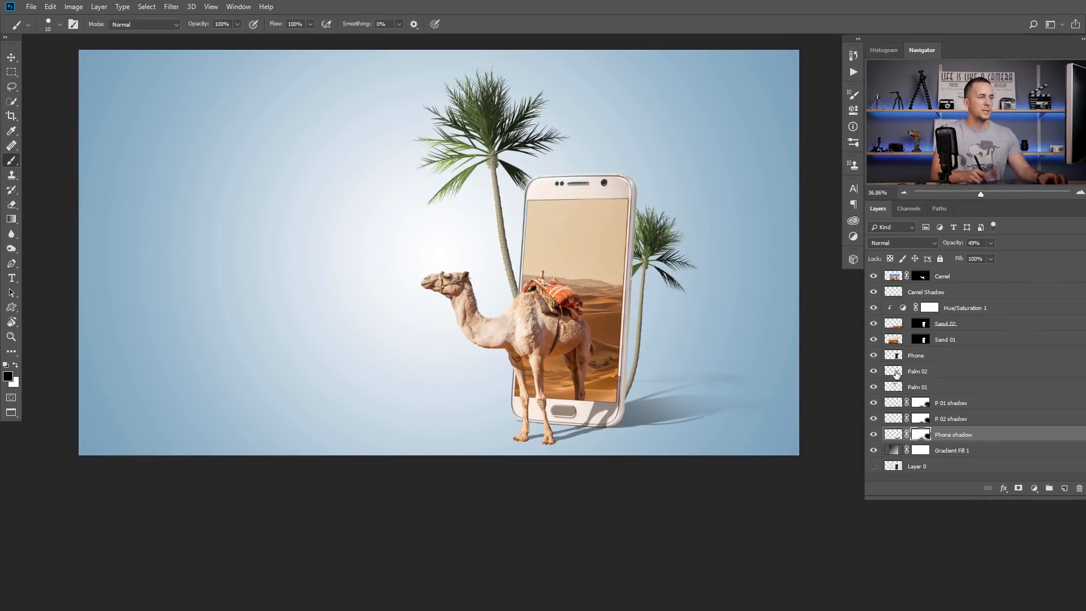
- Add a Hue/Saturation adjustment clipped to the Palm 01 layer, with Hue -21 and Saturation +32
{"action": "left_click", "coordinate": [894, 386]}
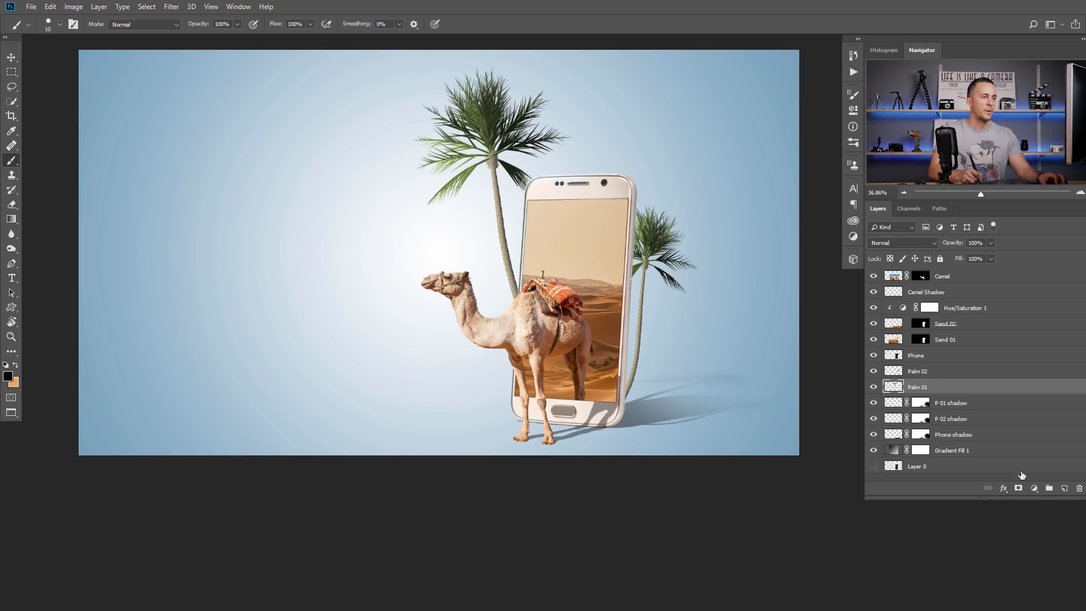
{"action": "left_click", "coordinate": [1034, 494]}
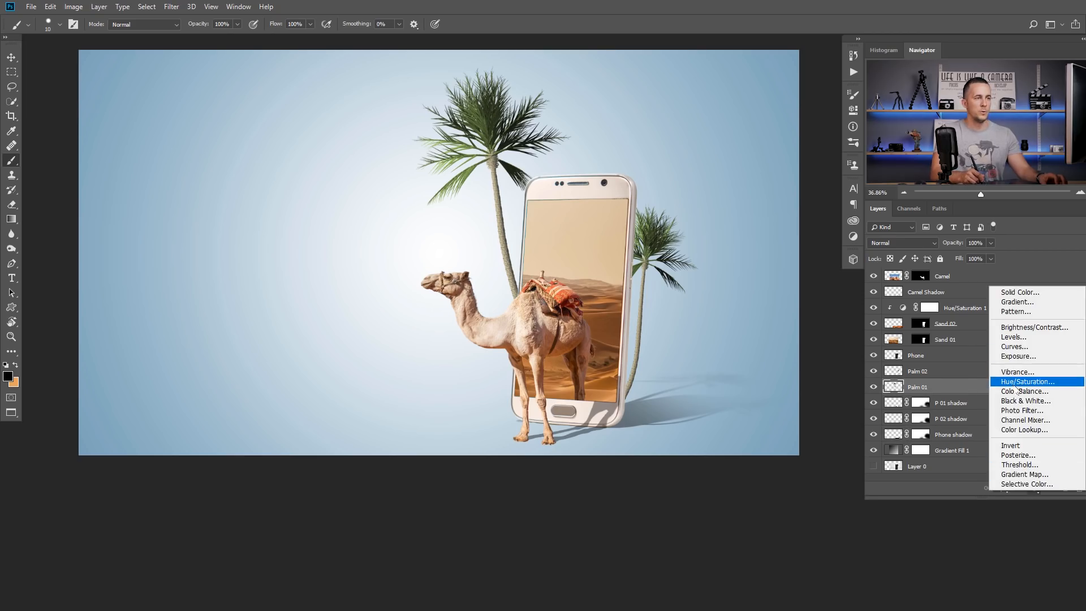
{"action": "left_click", "coordinate": [1017, 383]}
{"action": "left_click", "coordinate": [756, 311]}
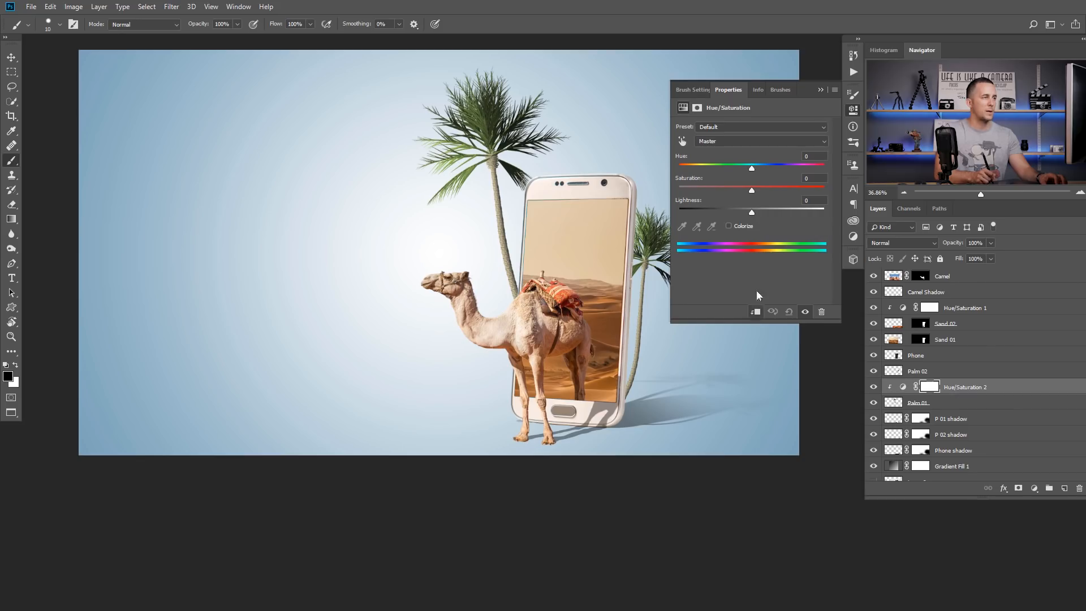
{"action": "left_click_drag", "start_coordinate": [752, 169], "coordinate": [778, 192]}
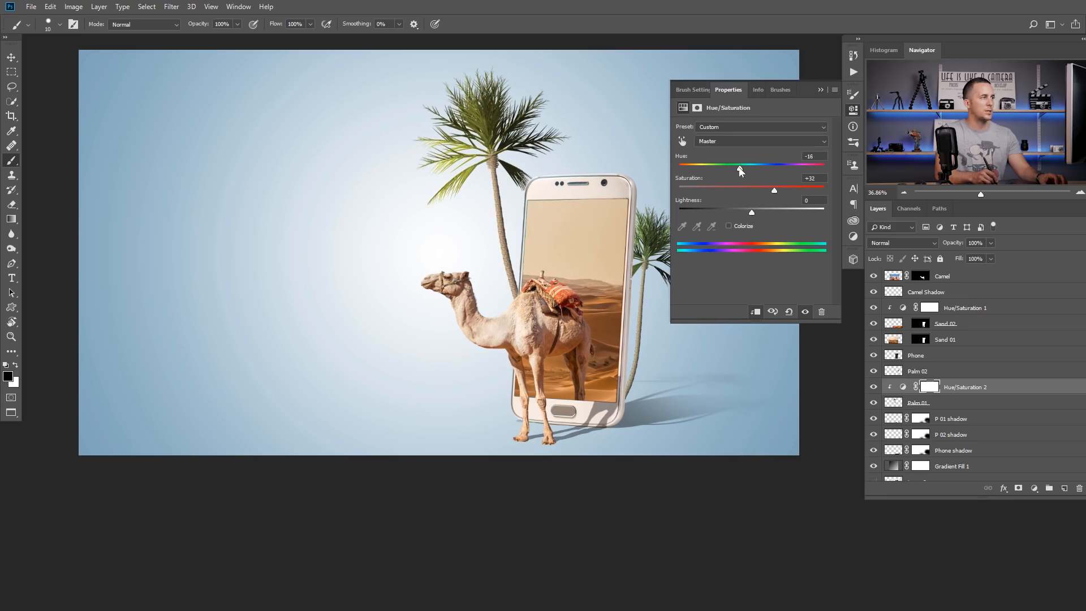
{"action": "mouse_move", "coordinate": [734, 171]}
{"action": "left_mouse_down"}
{"action": "mouse_move", "coordinate": [754, 171]}
{"action": "mouse_move", "coordinate": [740, 170]}
{"action": "left_mouse_up"}
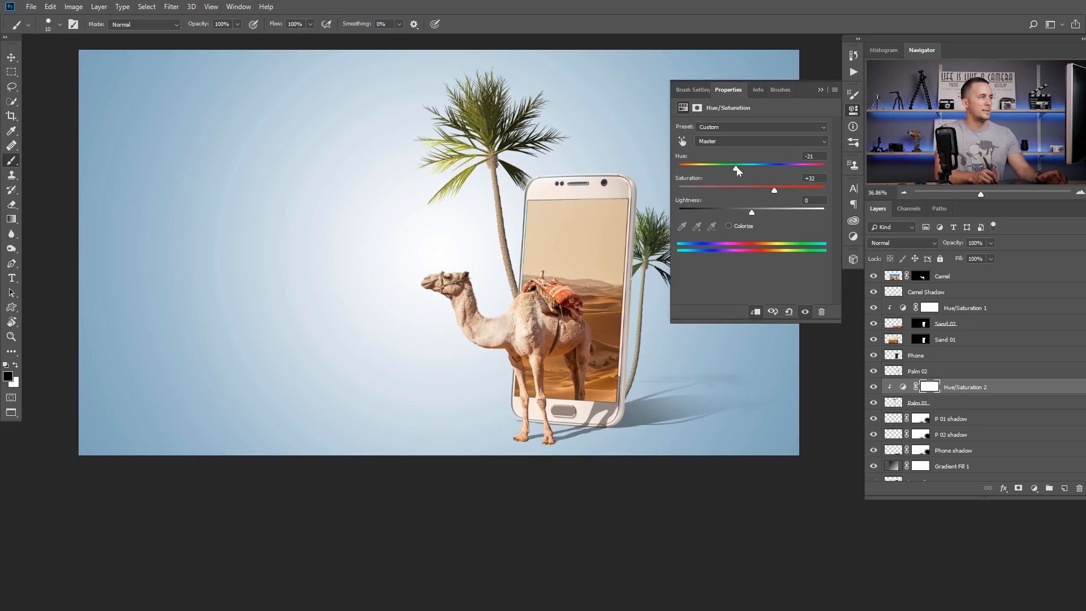
{"action": "left_click", "coordinate": [820, 90]}
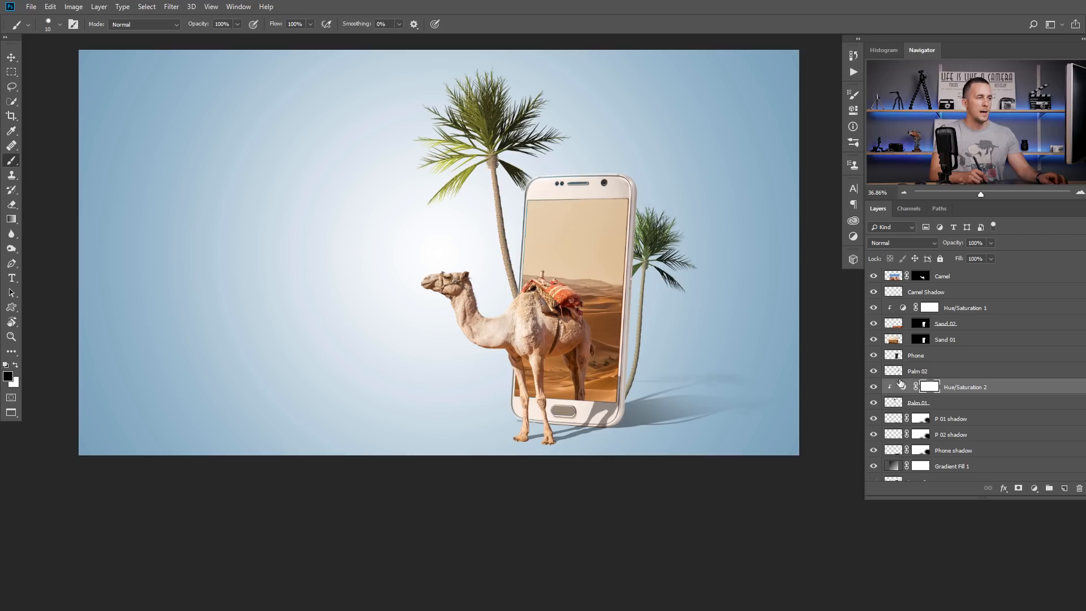
- Duplicate the Hue/Saturation 2 adjustment onto Palm 02 as a clipped layer, and make Palm 01 the active layer
{"action": "left_click_drag", "start_coordinate": [900, 393], "coordinate": [904, 372]}
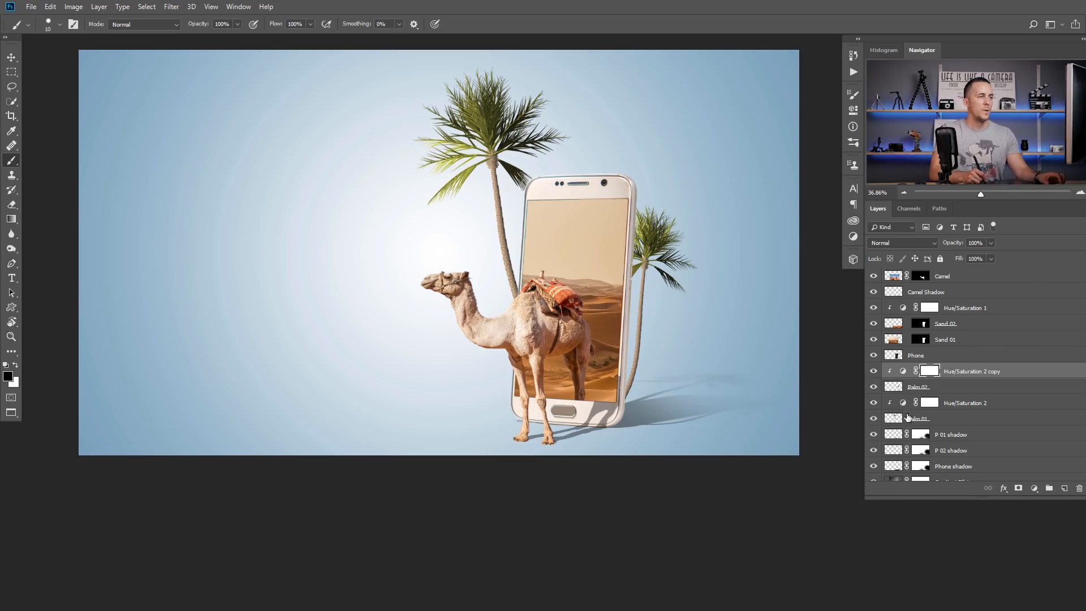
{"action": "left_click", "coordinate": [894, 420], "text": "shift"}
{"action": "left_click", "coordinate": [894, 420]}
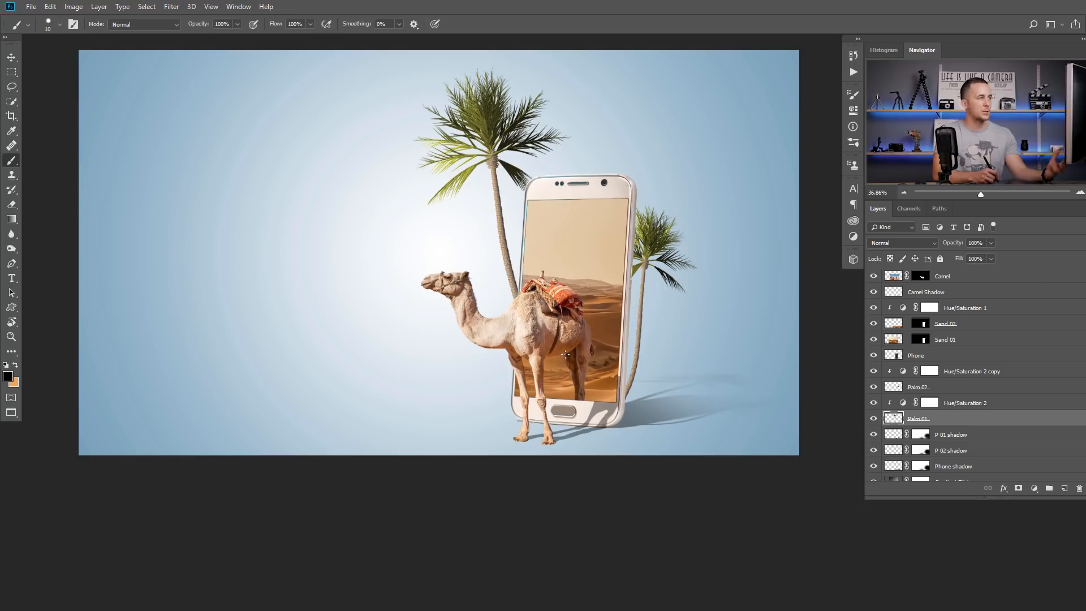
{"action": "left_click_drag", "start_coordinate": [601, 320], "coordinate": [598, 320]}
{"action": "left_click_drag", "start_coordinate": [600, 303], "coordinate": [590, 346]}
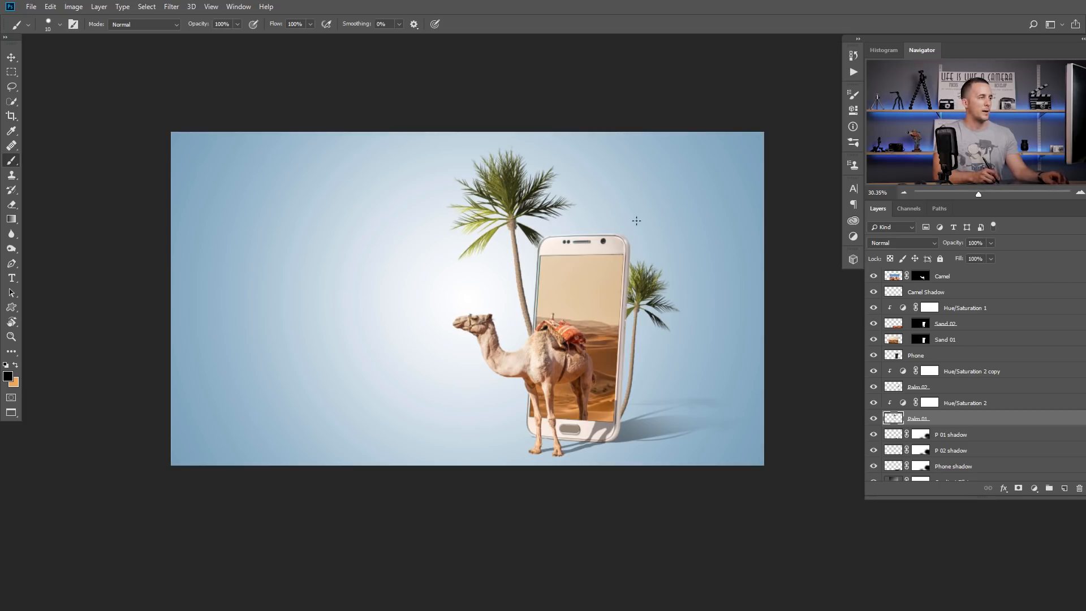
- Switch to the eagle photo and select the bird with Select Subject
{"action": "key", "text": "ctrl+Tab"}
{"action": "key", "text": "ctrl+Tab"}
{"action": "key", "text": "ctrl+Tab"}
{"action": "key", "text": "ctrl+Tab"}
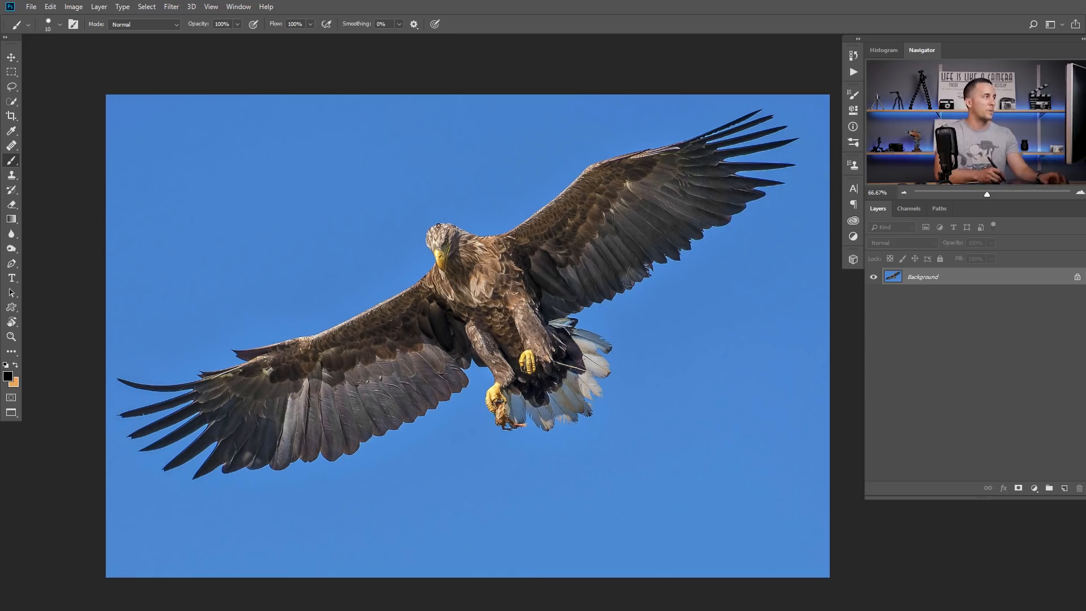
{"action": "left_click", "coordinate": [12, 101]}
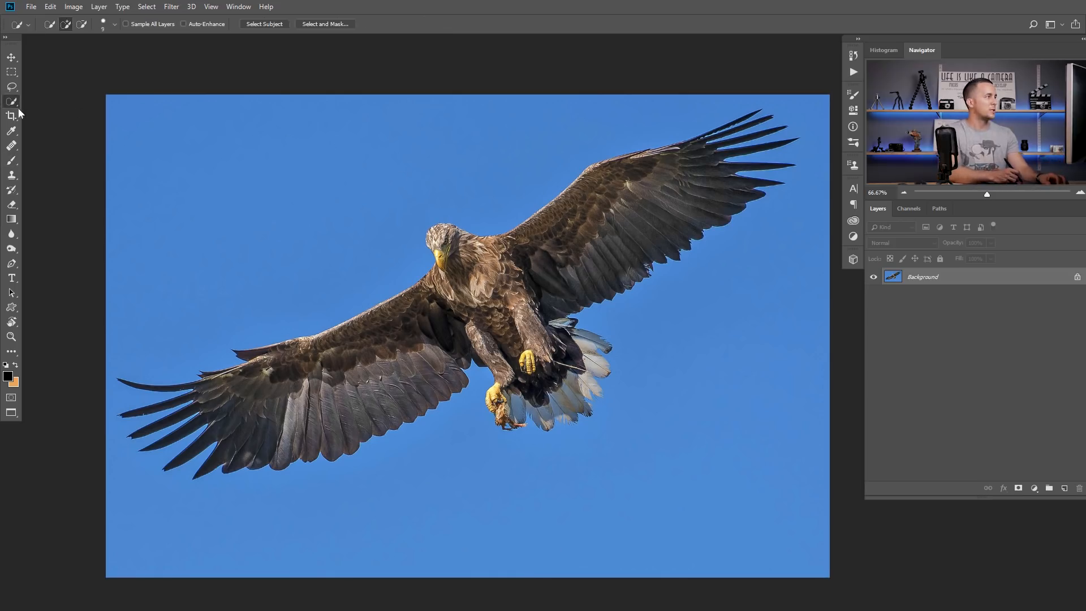
{"action": "left_click", "coordinate": [263, 26]}
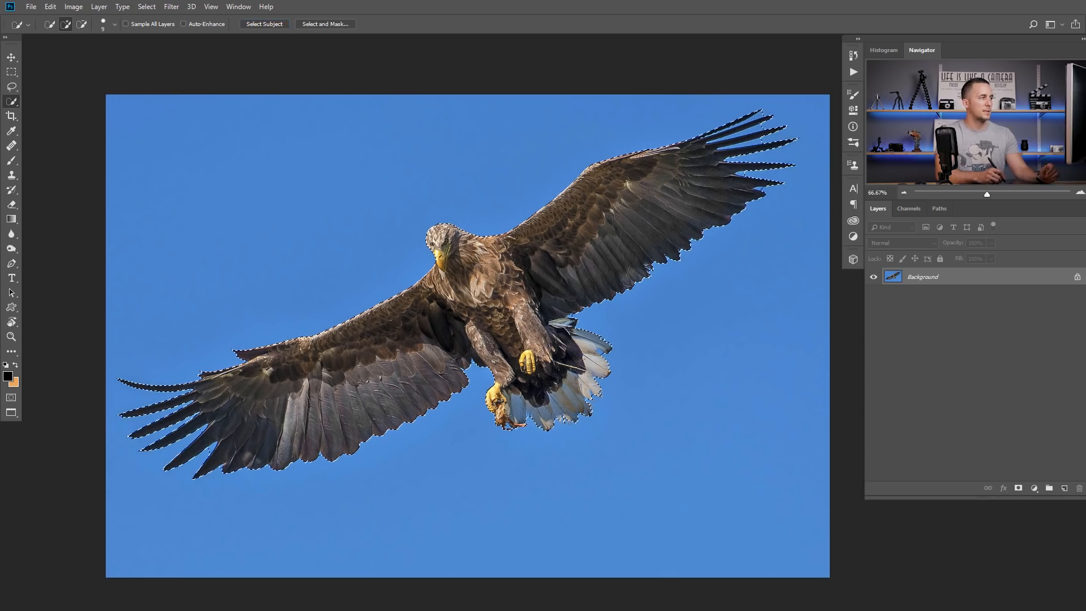
- In Select and Mask, refine the edges of the eagle's raised wing and tail feathers with a 60 px Refine Edge brush
{"action": "left_click", "coordinate": [325, 24]}
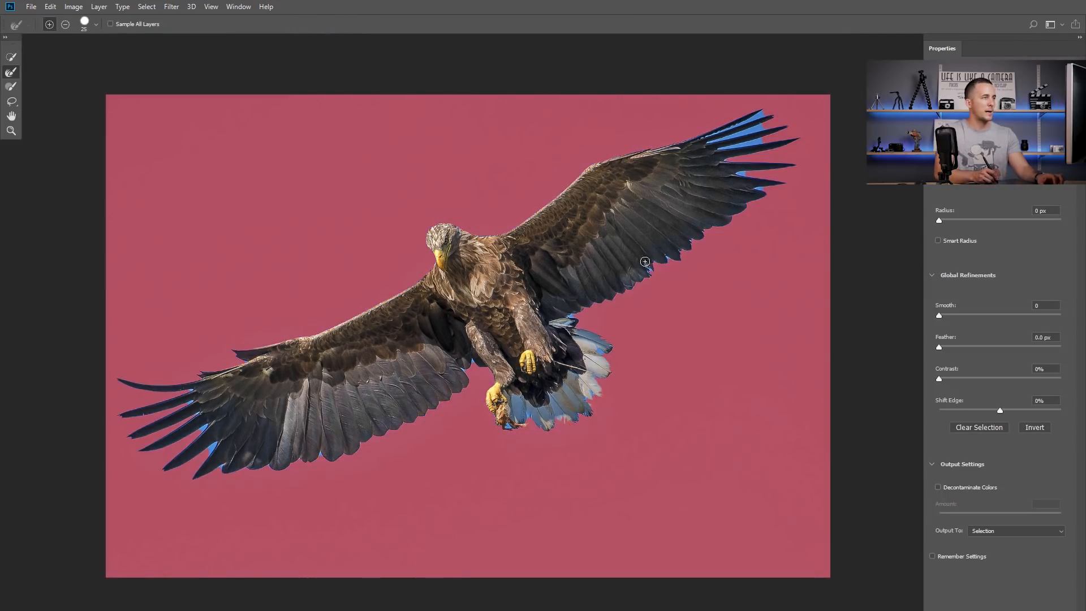
{"action": "scroll", "coordinate": [691, 188], "scroll_direction": "up", "scroll_amount": 3}
{"action": "left_click_drag", "start_coordinate": [684, 244], "coordinate": [633, 320]}
{"action": "key", "text": "]"}
{"action": "key", "text": "]"}
{"action": "key", "text": "]"}
{"action": "key", "text": "]"}
{"action": "key", "text": "]"}
{"action": "mouse_move", "coordinate": [758, 192]}
{"action": "left_mouse_down"}
{"action": "mouse_move", "coordinate": [674, 205]}
{"action": "mouse_move", "coordinate": [741, 179]}
{"action": "mouse_move", "coordinate": [707, 182]}
{"action": "mouse_move", "coordinate": [717, 164]}
{"action": "left_mouse_up"}
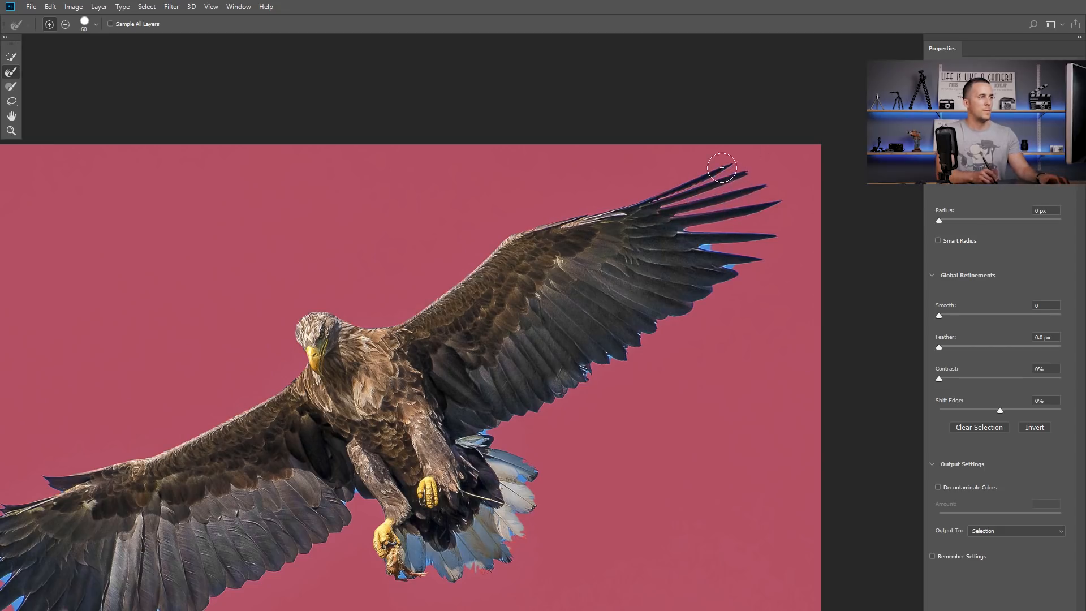
{"action": "left_click_drag", "start_coordinate": [712, 243], "coordinate": [742, 272]}
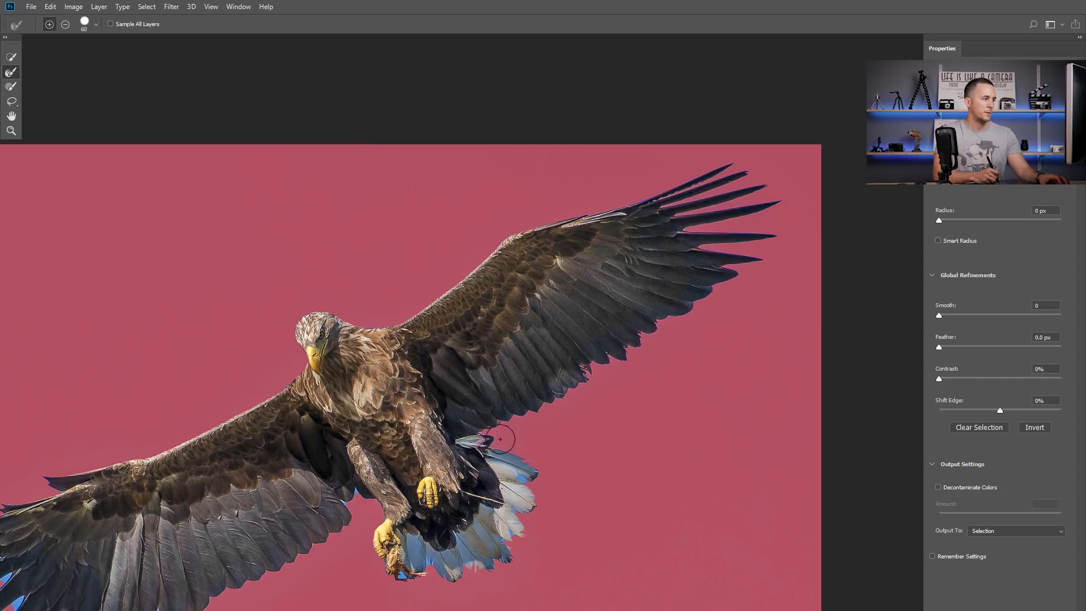
{"action": "mouse_move", "coordinate": [524, 480]}
{"action": "left_mouse_down"}
{"action": "mouse_move", "coordinate": [543, 535]}
{"action": "mouse_move", "coordinate": [525, 531]}
{"action": "mouse_move", "coordinate": [488, 570]}
{"action": "mouse_move", "coordinate": [441, 593]}
{"action": "mouse_move", "coordinate": [420, 587]}
{"action": "mouse_move", "coordinate": [426, 571]}
{"action": "mouse_move", "coordinate": [401, 586]}
{"action": "mouse_move", "coordinate": [435, 557]}
{"action": "mouse_move", "coordinate": [401, 535]}
{"action": "mouse_move", "coordinate": [449, 552]}
{"action": "mouse_move", "coordinate": [479, 529]}
{"action": "mouse_move", "coordinate": [439, 551]}
{"action": "mouse_move", "coordinate": [468, 547]}
{"action": "mouse_move", "coordinate": [435, 559]}
{"action": "mouse_move", "coordinate": [452, 530]}
{"action": "mouse_move", "coordinate": [403, 560]}
{"action": "left_mouse_up"}
- Refine the feather edges of the eagle's lower wing and output the result as a selection
{"action": "mouse_move", "coordinate": [343, 538]}
{"action": "left_mouse_down"}
{"action": "mouse_move", "coordinate": [429, 448]}
{"action": "mouse_move", "coordinate": [618, 376]}
{"action": "left_mouse_up"}
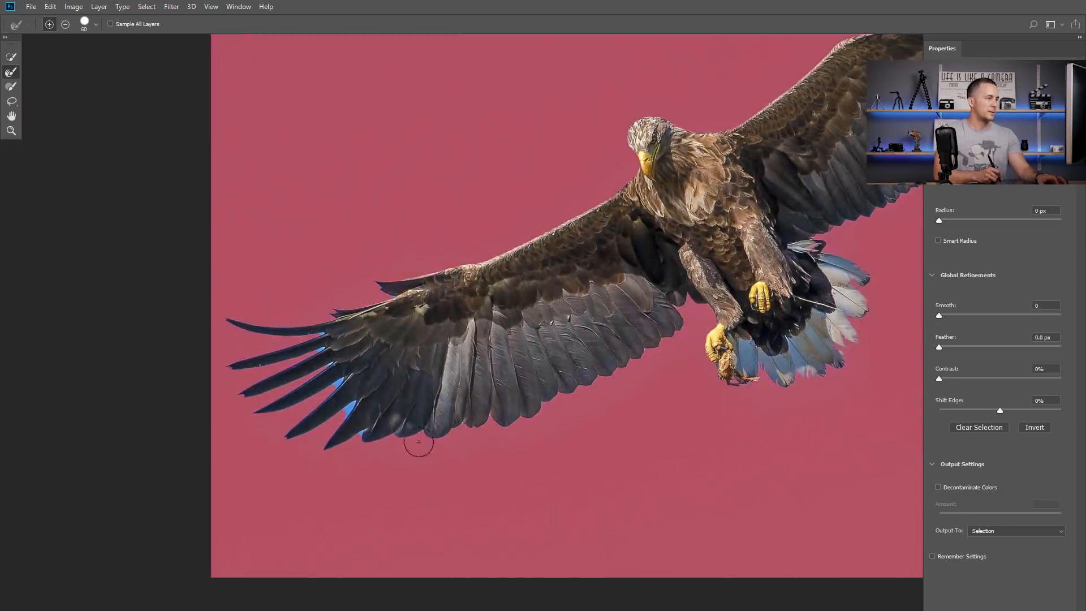
{"action": "mouse_move", "coordinate": [364, 442]}
{"action": "left_mouse_down"}
{"action": "mouse_move", "coordinate": [355, 408]}
{"action": "mouse_move", "coordinate": [324, 398]}
{"action": "mouse_move", "coordinate": [329, 365]}
{"action": "left_mouse_up"}
{"action": "left_click_drag", "start_coordinate": [378, 294], "coordinate": [327, 372]}
{"action": "left_click_drag", "start_coordinate": [471, 334], "coordinate": [338, 478]}
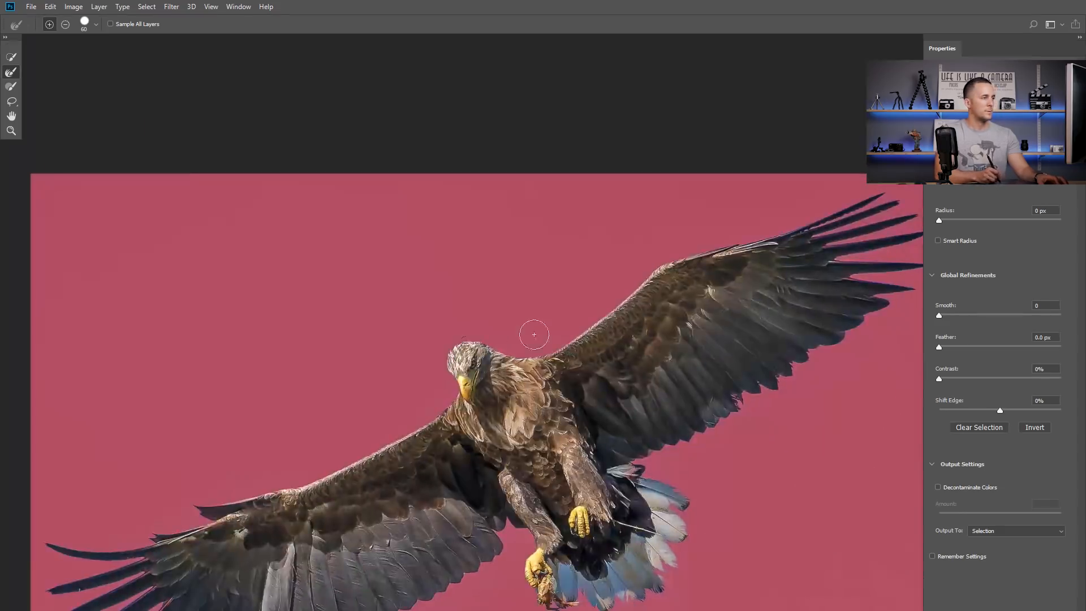
{"action": "left_click_drag", "start_coordinate": [592, 393], "coordinate": [550, 291]}
{"action": "left_click_drag", "start_coordinate": [588, 315], "coordinate": [537, 315]}
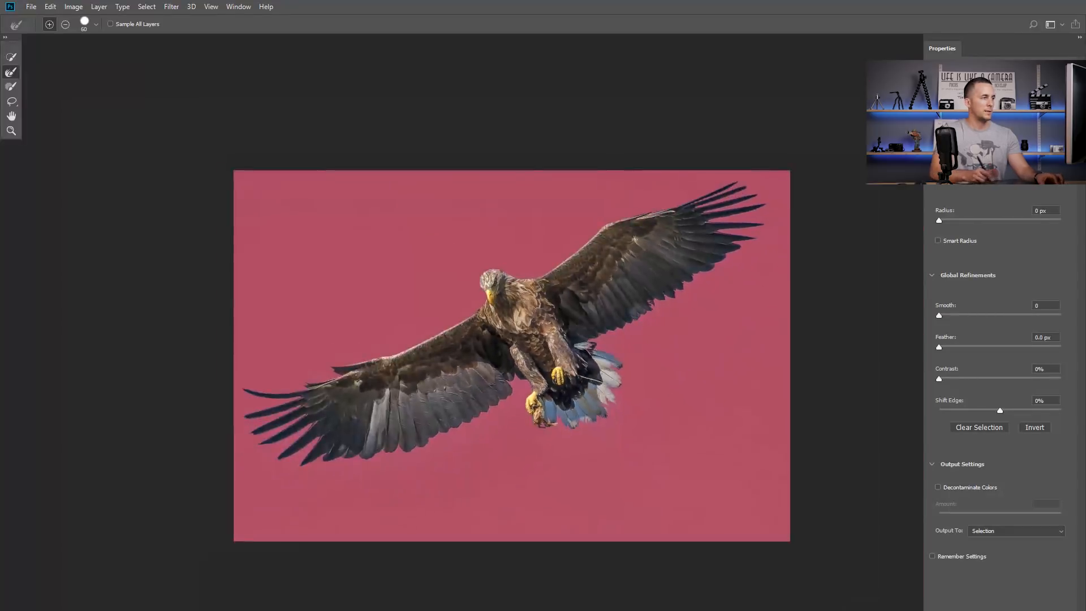
{"action": "key", "text": "Return"}
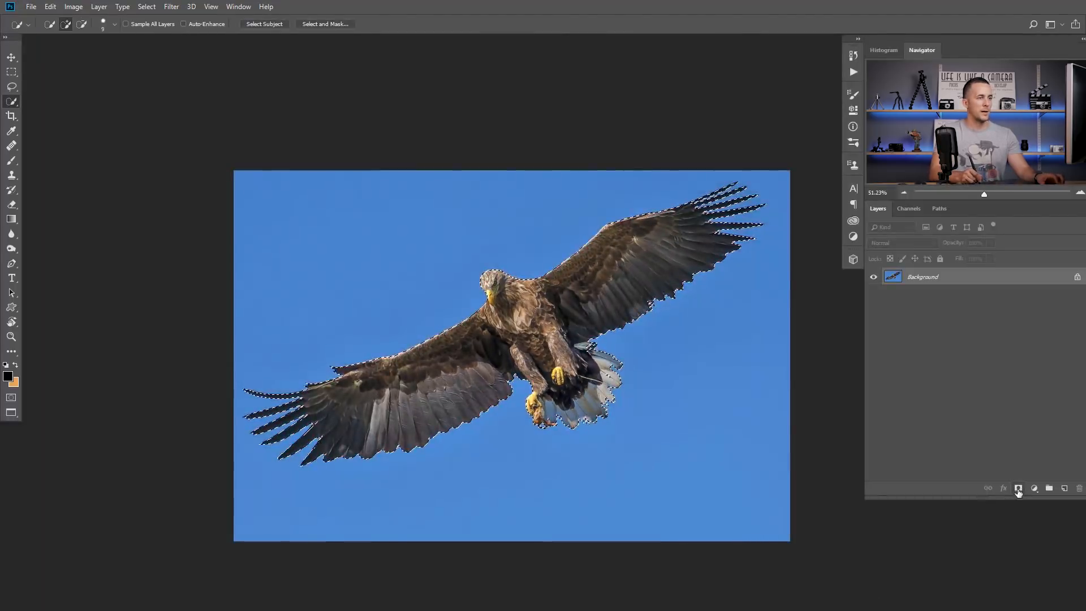
- Place the eagle, masked to its selection, above the Phone layer in the composite and clip Hue/Saturation 2 back to Palm 01
{"action": "left_click", "coordinate": [1018, 487]}
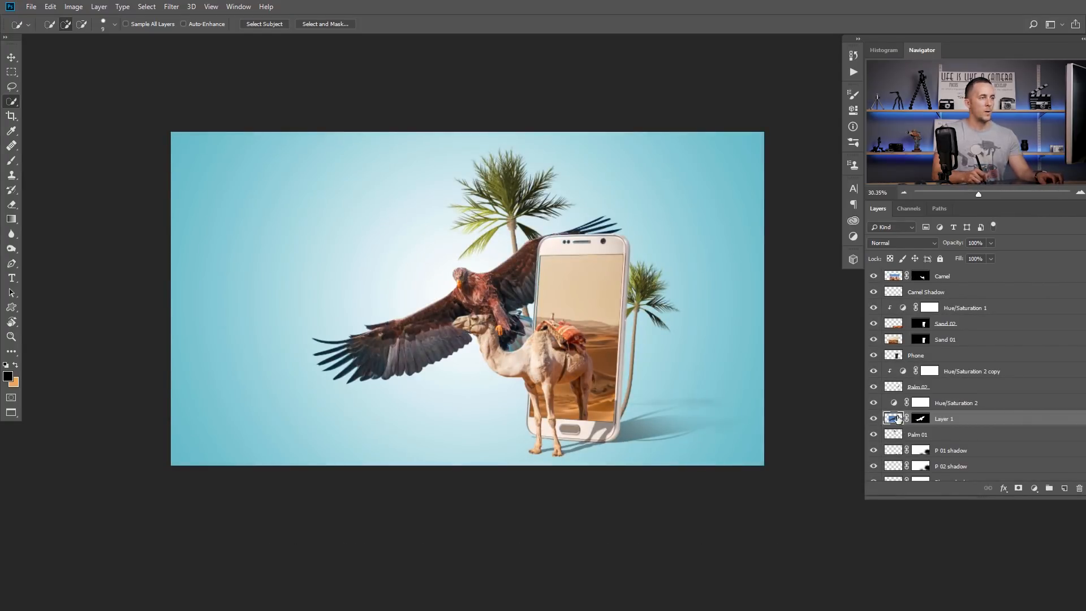
{"action": "left_click_drag", "start_coordinate": [897, 419], "coordinate": [910, 347]}
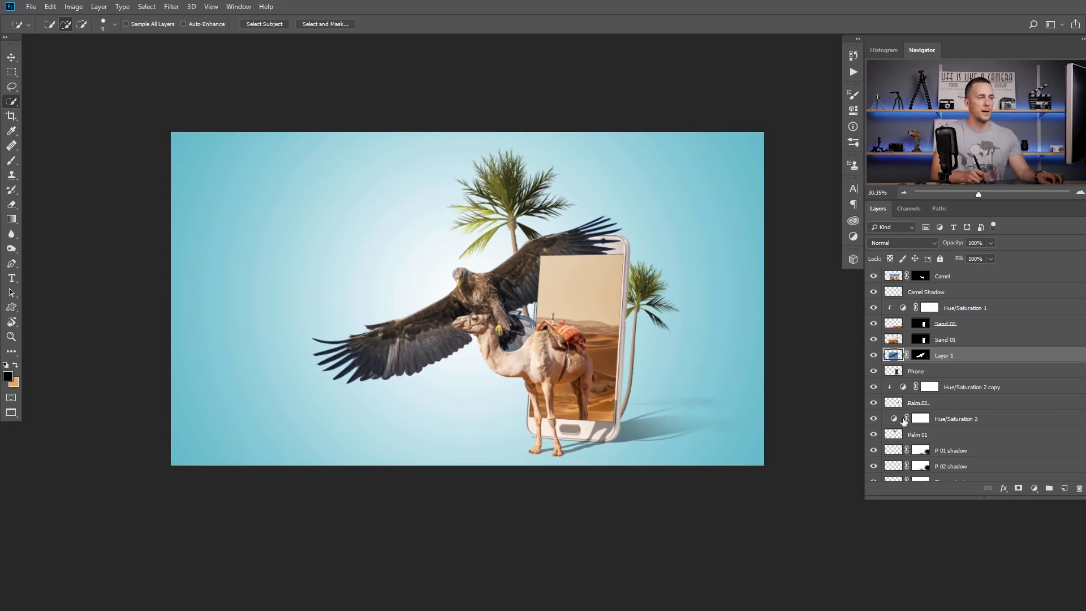
{"action": "left_click", "coordinate": [896, 422], "text": "alt"}
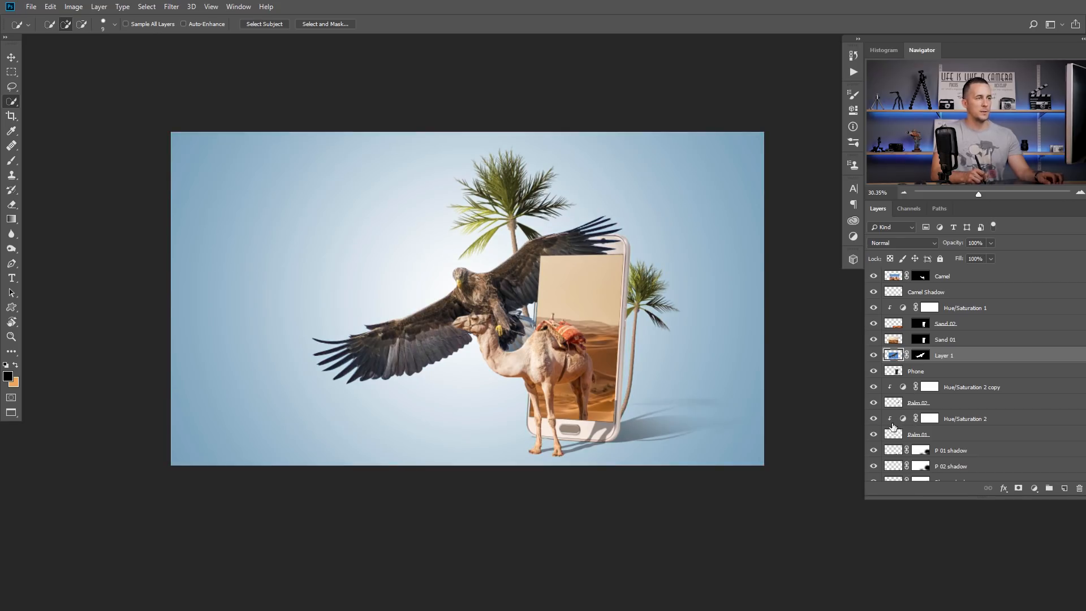
- Scale the eagle to about 32%, rotate it 5°, and position it in the sky above the phone and the small palm
{"action": "key", "text": "ctrl+t"}
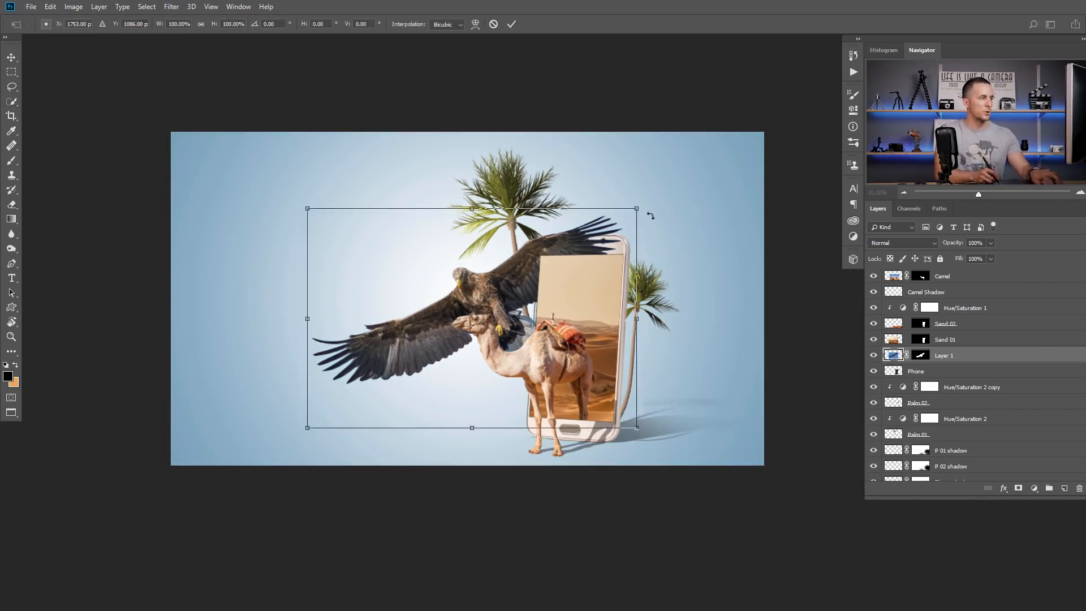
{"action": "left_click_drag", "start_coordinate": [636, 207], "coordinate": [699, 158]}
{"action": "left_click_drag", "start_coordinate": [700, 157], "coordinate": [702, 156]}
{"action": "mouse_move", "coordinate": [671, 182]}
{"action": "left_mouse_down"}
{"action": "mouse_move", "coordinate": [714, 153]}
{"action": "mouse_move", "coordinate": [672, 189]}
{"action": "left_mouse_up"}
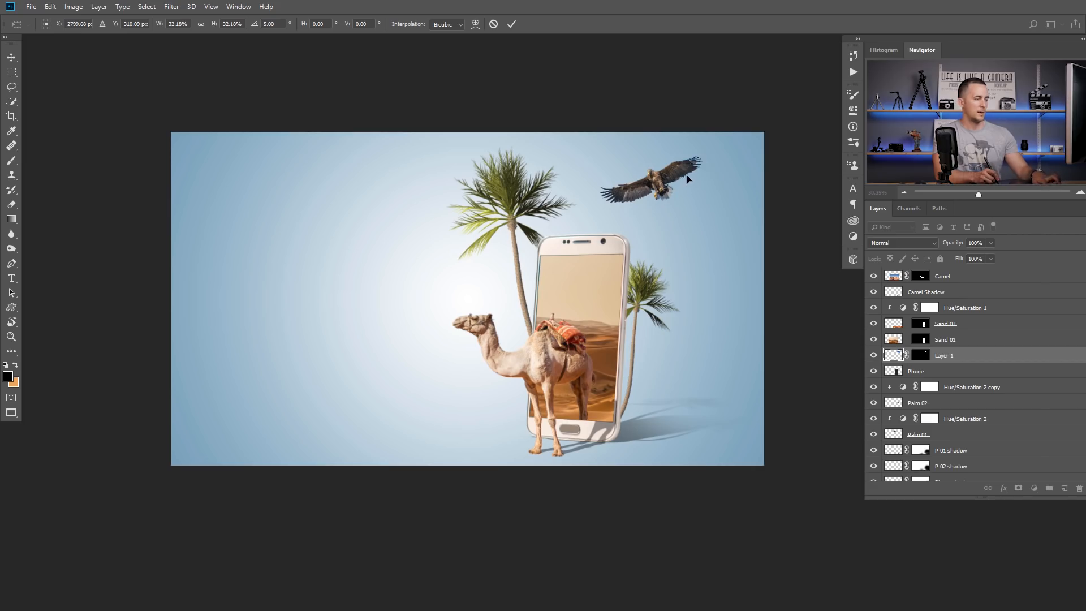
{"action": "left_click_drag", "start_coordinate": [706, 155], "coordinate": [702, 158]}
{"action": "key", "text": "Return"}
- Clip a temporary Hue/Saturation adjustment to Gradient Fill 1 and shift its hue to -83 to contrast the background with the eagle
{"action": "left_click_drag", "start_coordinate": [649, 217], "coordinate": [758, 227]}
{"action": "left_click_drag", "start_coordinate": [674, 212], "coordinate": [557, 362]}
{"action": "left_click_drag", "start_coordinate": [611, 294], "coordinate": [656, 295]}
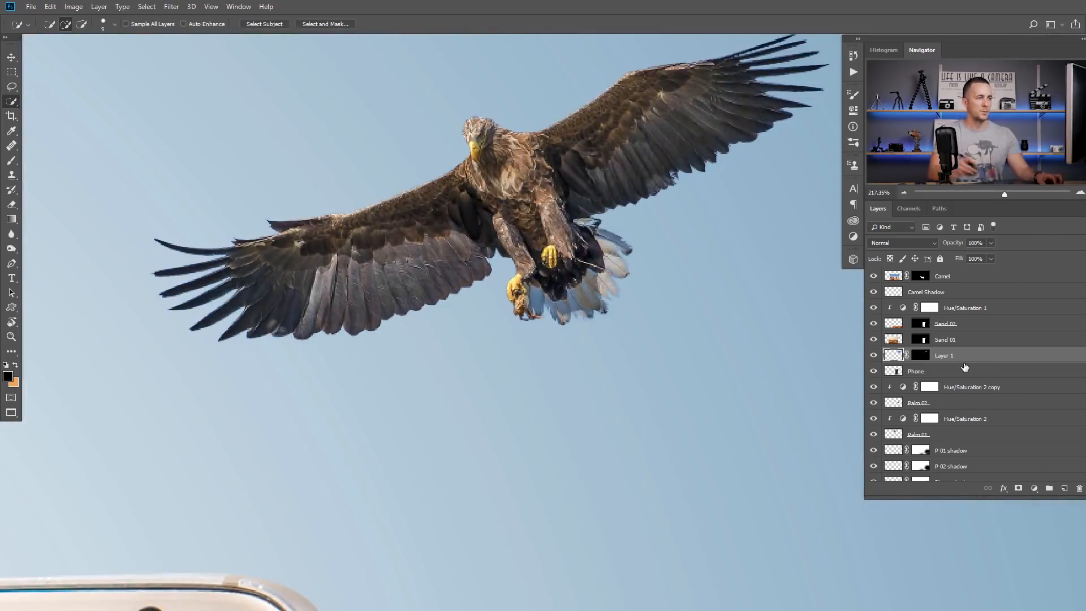
{"action": "scroll", "coordinate": [965, 390], "scroll_direction": "down", "scroll_amount": 2}
{"action": "left_click", "coordinate": [894, 463]}
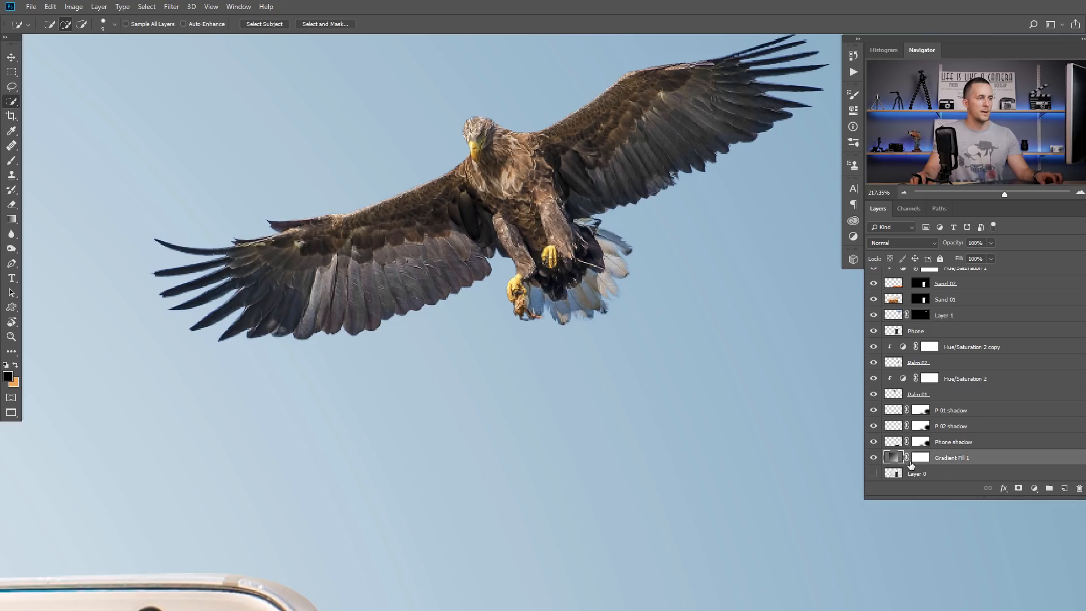
{"action": "left_click", "coordinate": [1035, 490]}
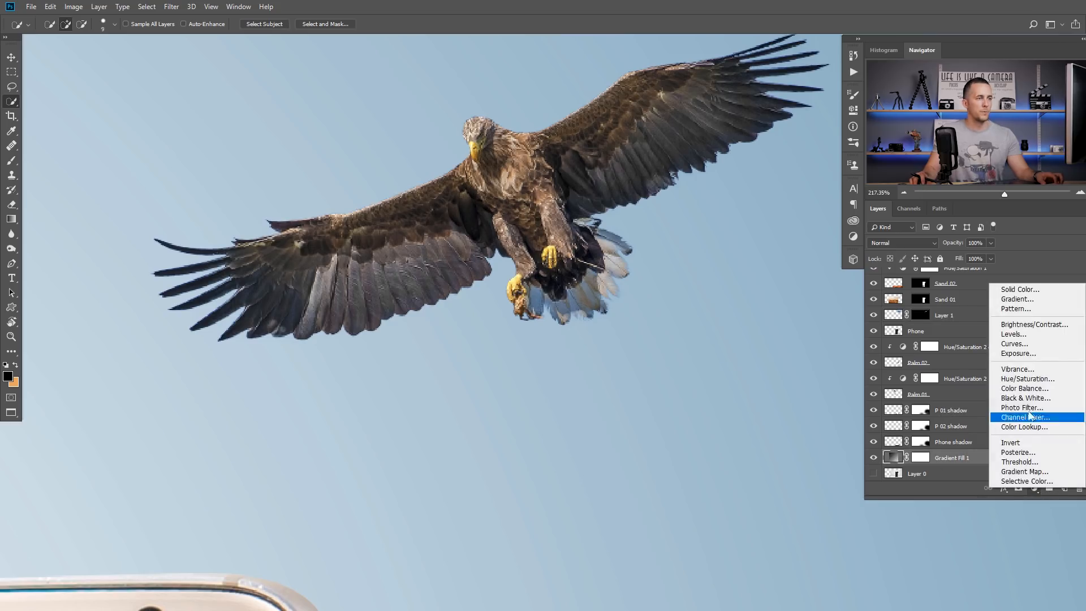
{"action": "left_click", "coordinate": [1018, 384]}
{"action": "left_click", "coordinate": [755, 313]}
{"action": "left_click_drag", "start_coordinate": [752, 168], "coordinate": [707, 172]}
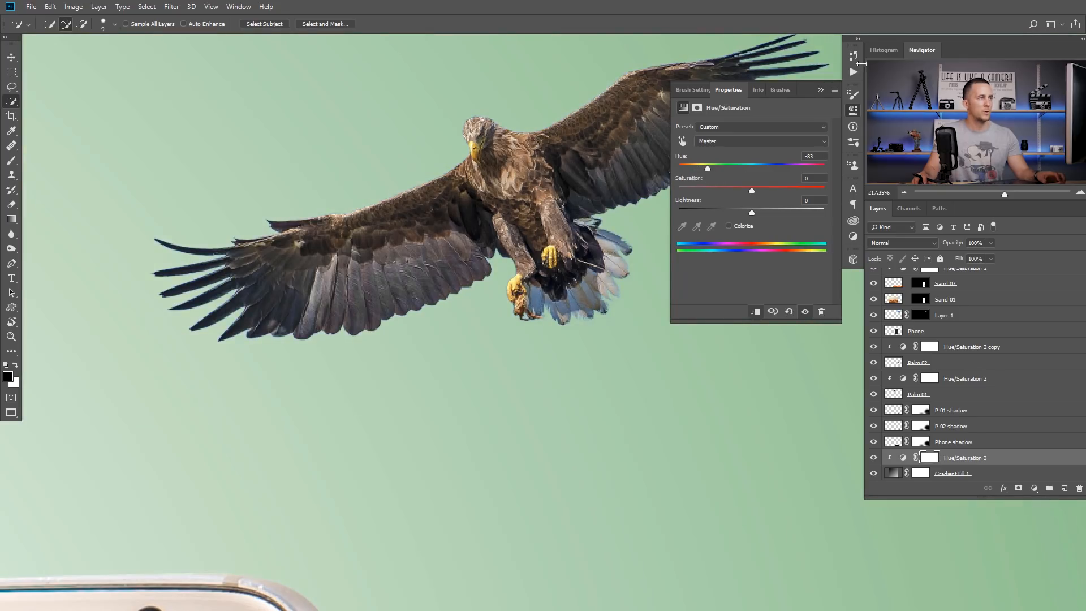
{"action": "left_click", "coordinate": [820, 90]}
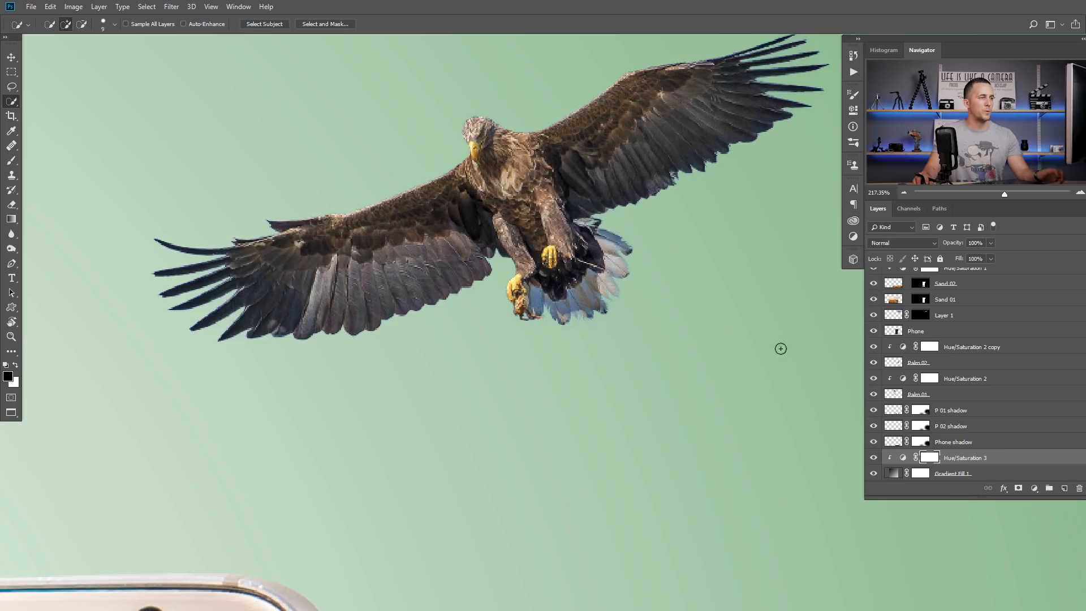
- Rename the eagle's layer as Eagle
{"action": "scroll", "coordinate": [910, 323], "scroll_direction": "up", "scroll_amount": 3}
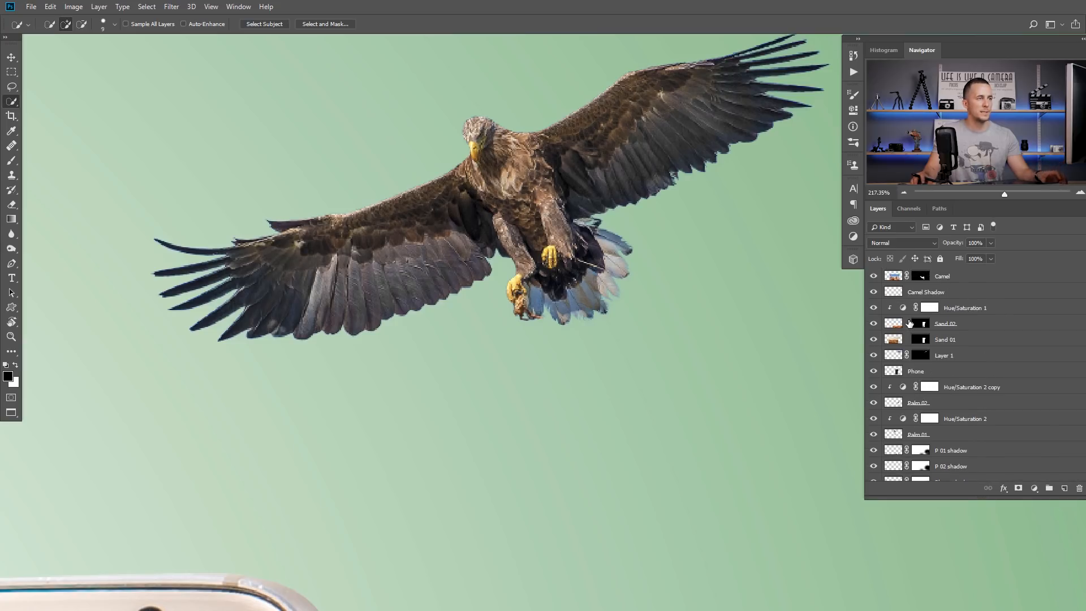
{"action": "scroll", "coordinate": [909, 323], "scroll_direction": "down", "scroll_amount": 1}
{"action": "key", "text": "v"}
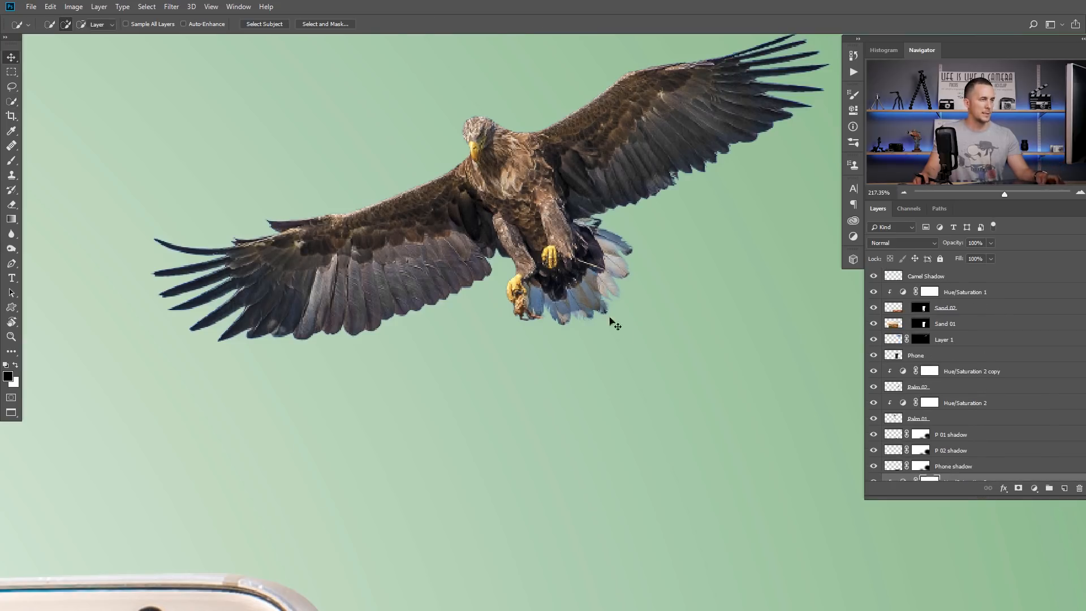
{"action": "left_click", "coordinate": [962, 340]}
{"action": "double_click", "coordinate": [948, 340]}
{"action": "type", "text": "Eagle"}
{"action": "key", "text": "Return"}
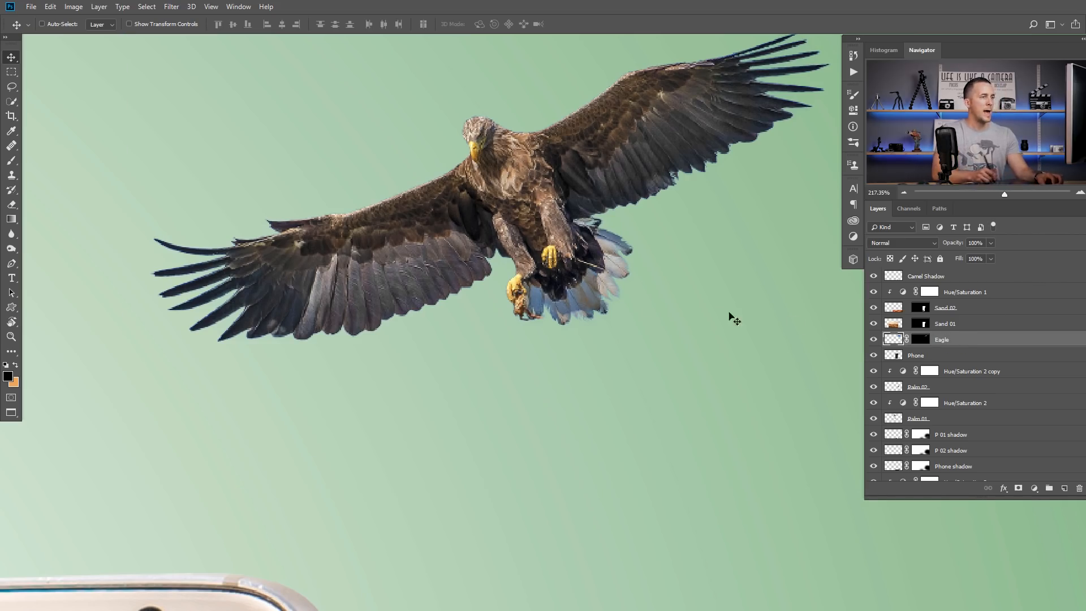
- Clip a Hue/Saturation adjustment to the Eagle layer and set its Blues to hue -50 and saturation -7
{"action": "left_click", "coordinate": [1034, 488]}
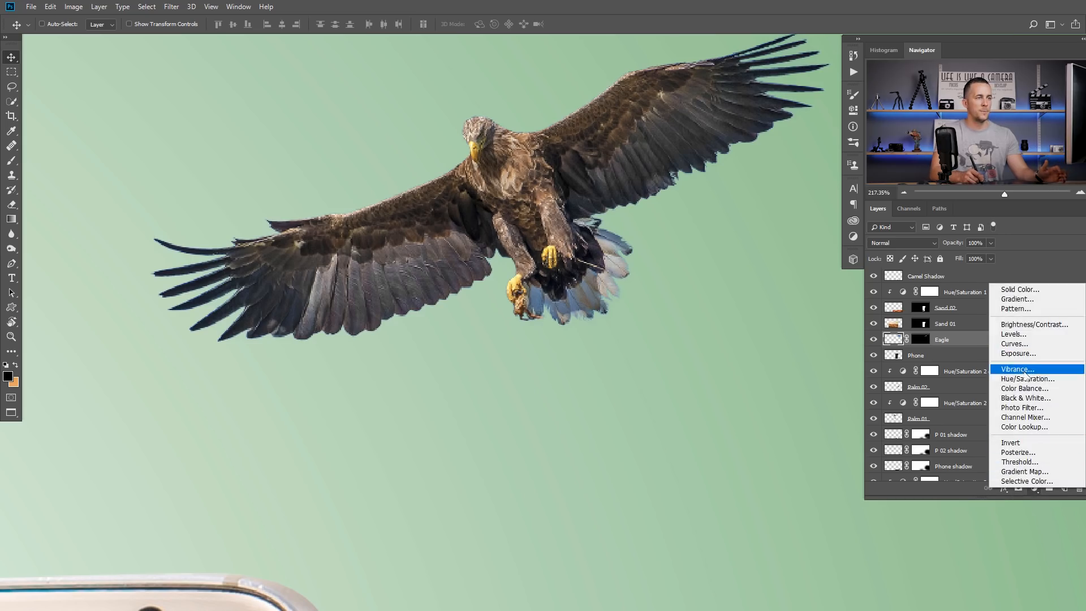
{"action": "left_click", "coordinate": [1027, 379]}
{"action": "left_click", "coordinate": [755, 312]}
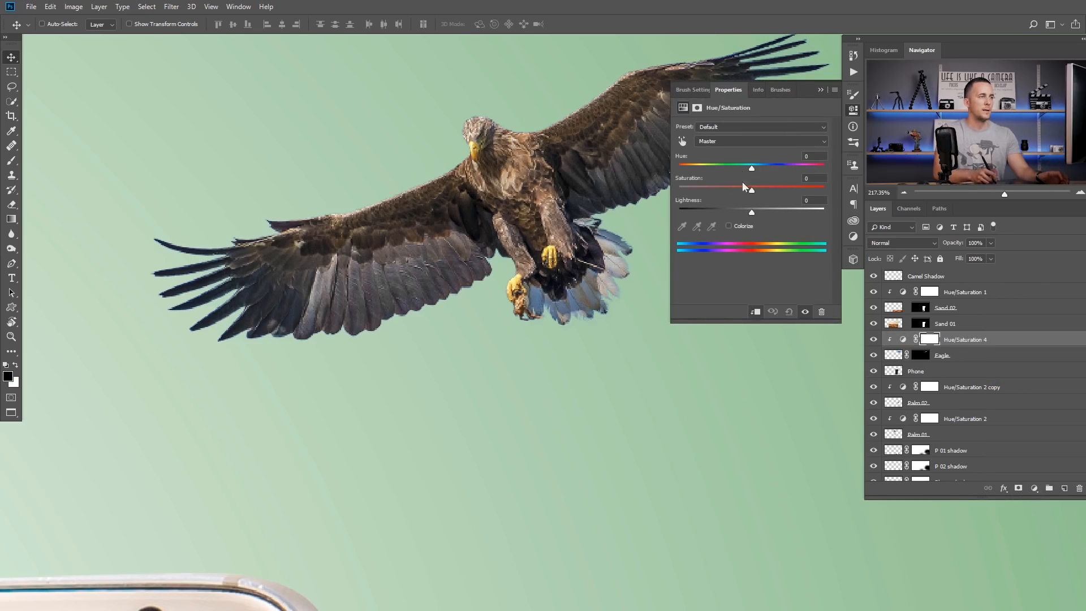
{"action": "left_click", "coordinate": [741, 141]}
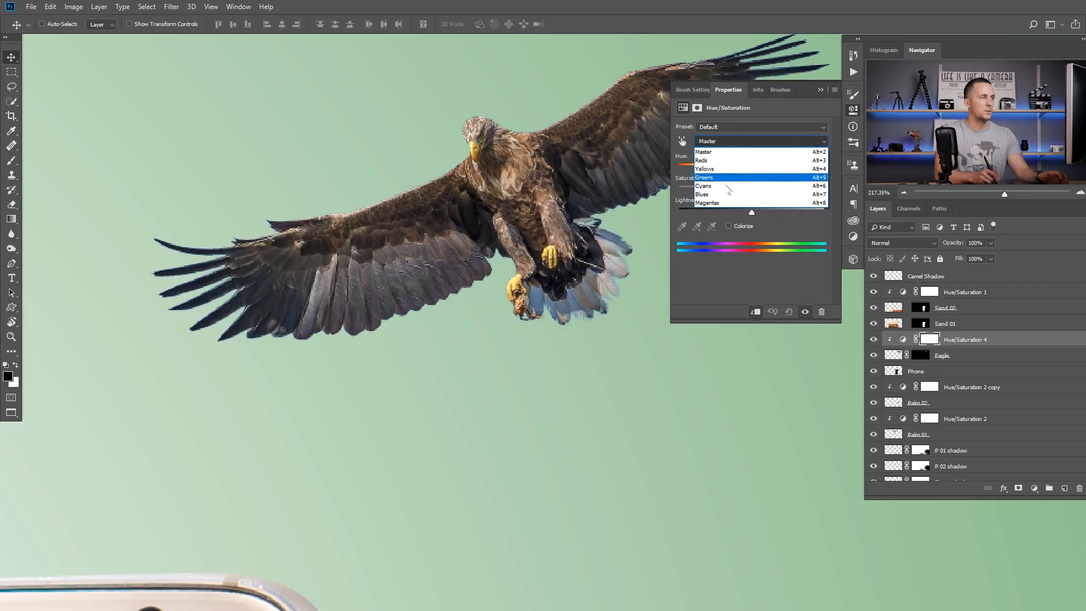
{"action": "left_click", "coordinate": [745, 191]}
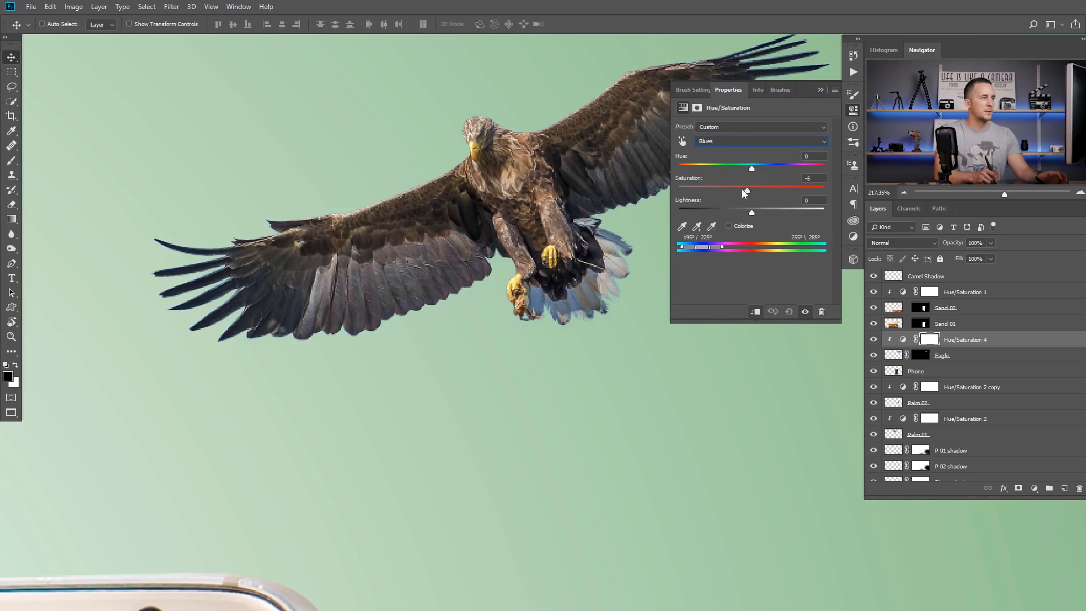
{"action": "left_click_drag", "start_coordinate": [694, 190], "coordinate": [792, 191]}
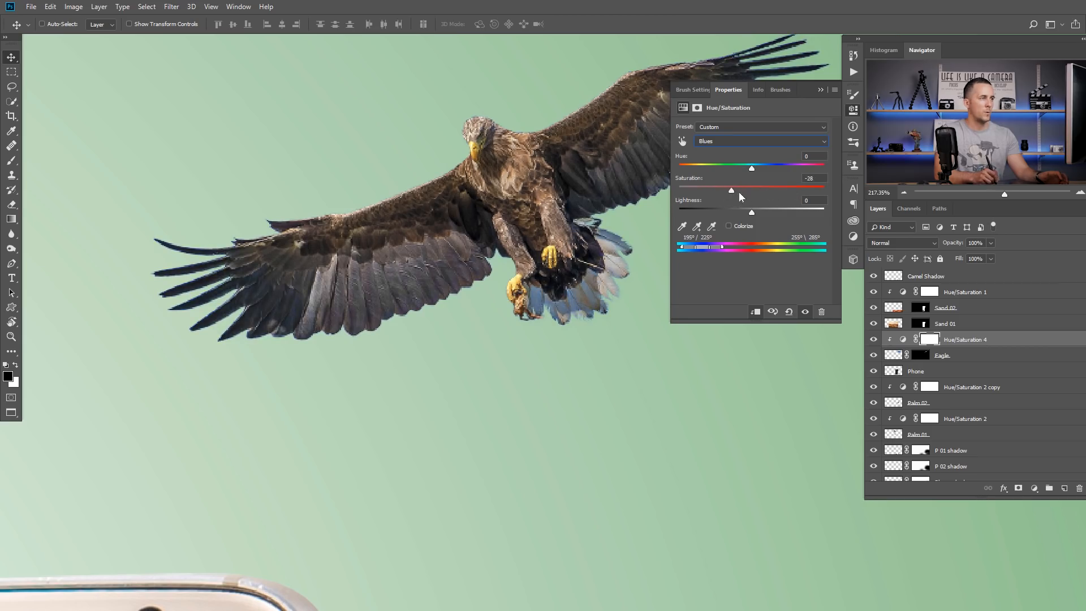
{"action": "left_click_drag", "start_coordinate": [720, 167], "coordinate": [748, 190]}
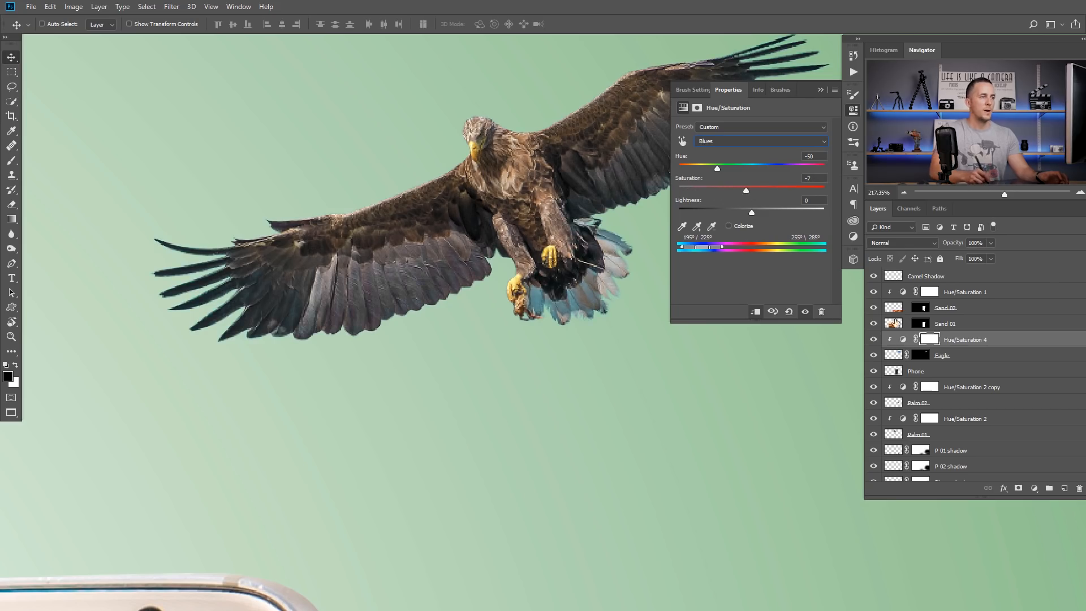
- Delete the Hue/Saturation 3 adjustment from the background gradient and compare the eagle with Hue/Saturation 4 off and on
{"action": "scroll", "coordinate": [936, 407], "scroll_direction": "down", "scroll_amount": 3}
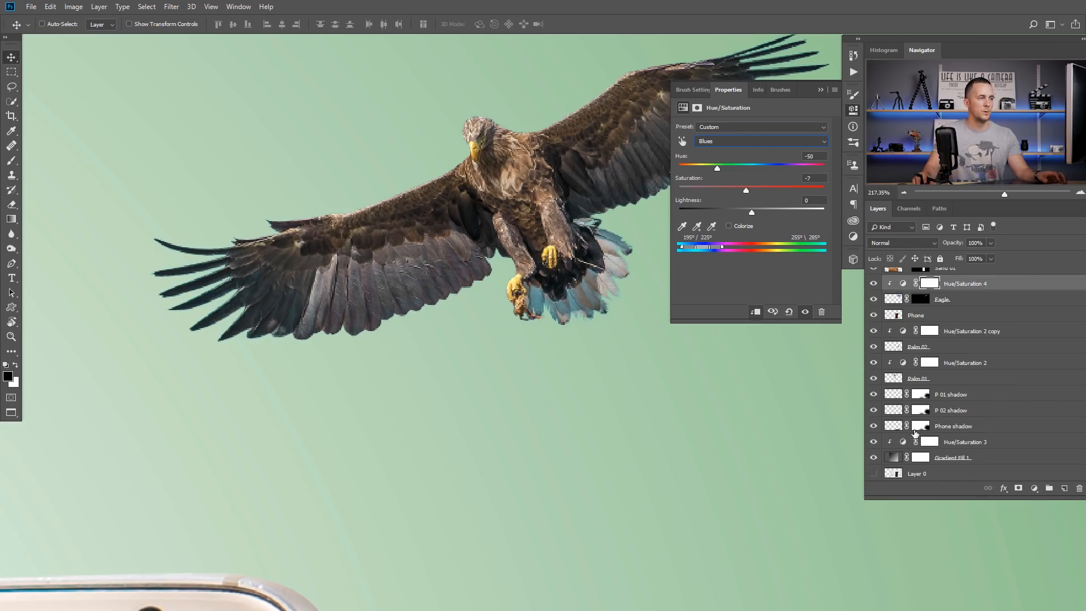
{"action": "left_click", "coordinate": [909, 441]}
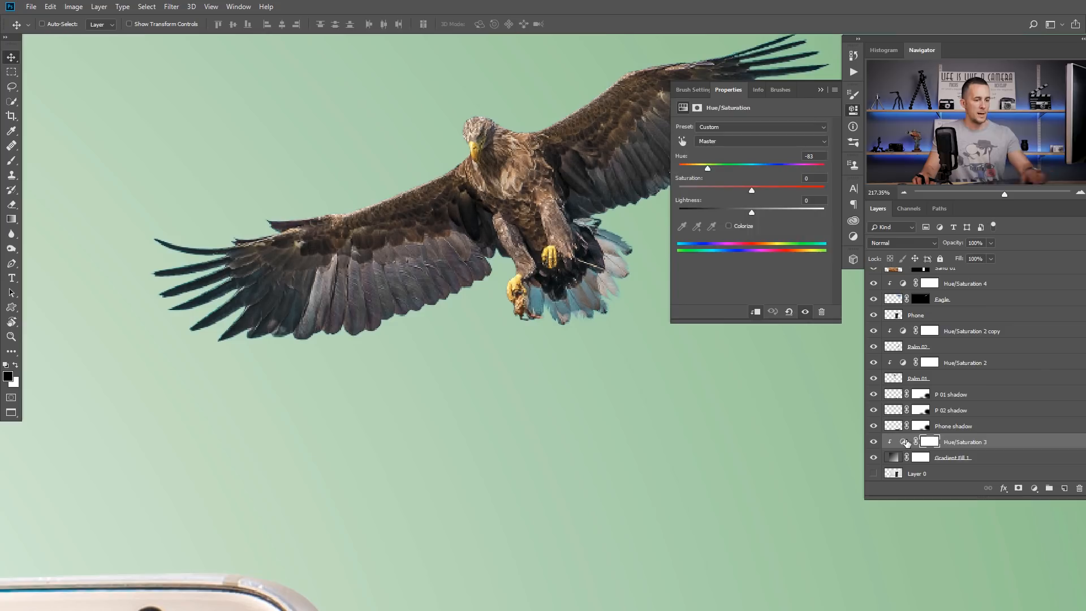
{"action": "key", "text": "Delete"}
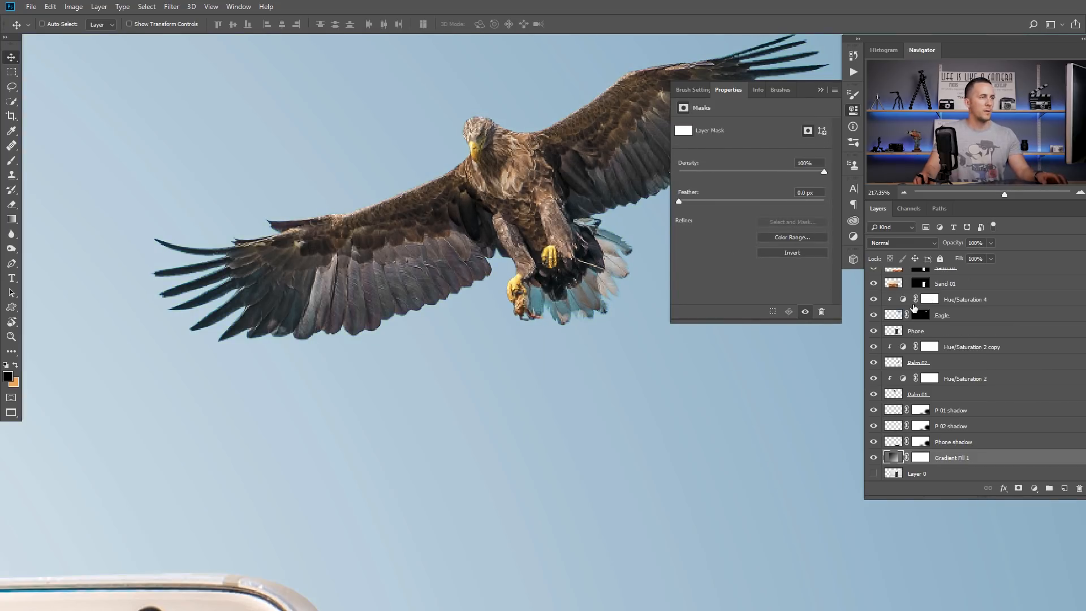
{"action": "left_click", "coordinate": [890, 300]}
{"action": "left_click", "coordinate": [874, 300]}
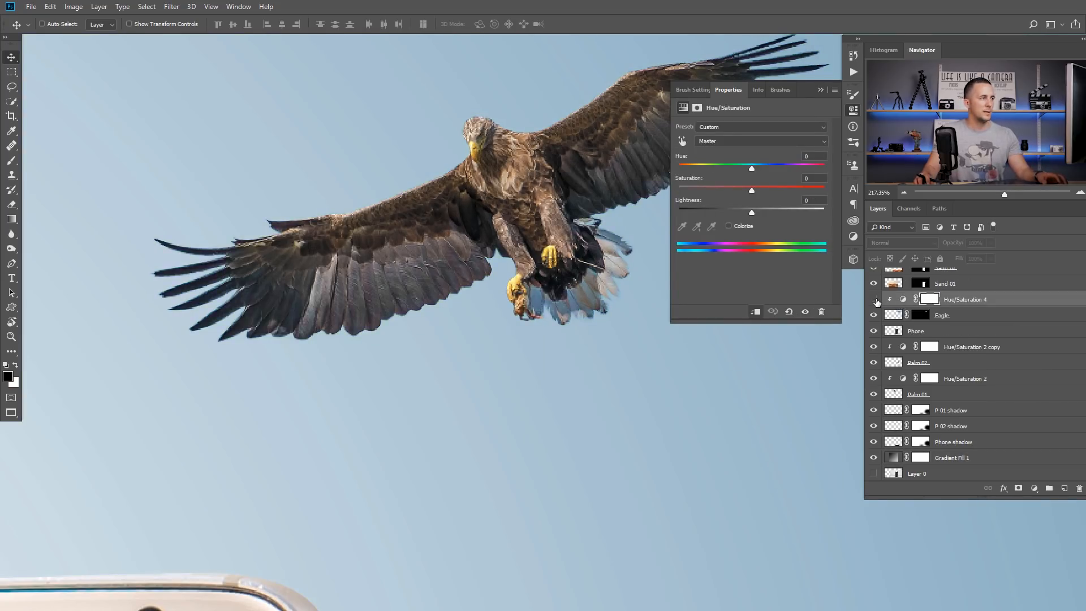
{"action": "left_click", "coordinate": [875, 301]}
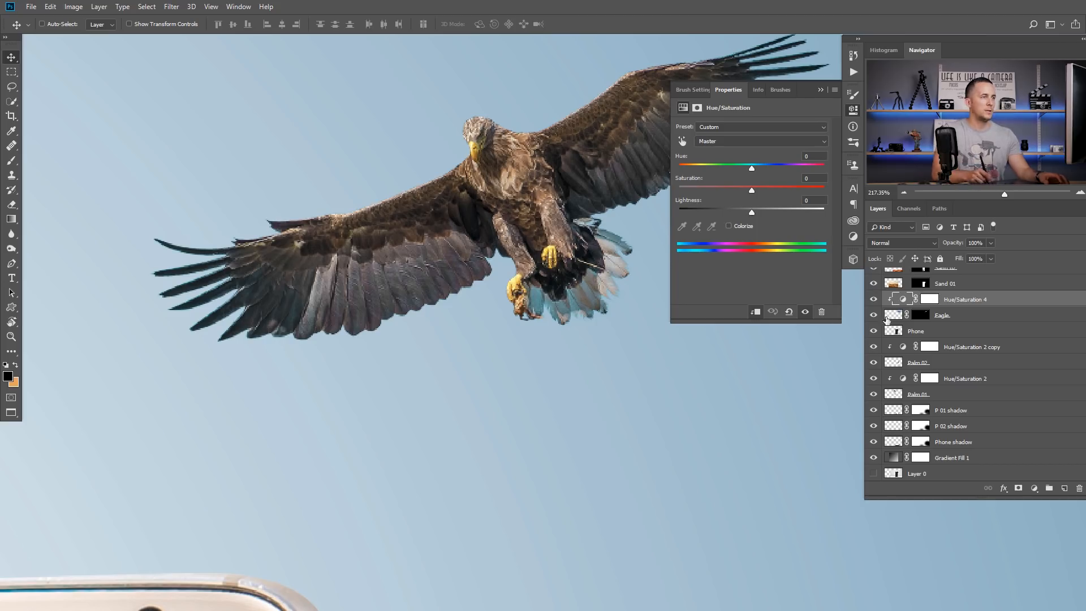
- Set the Blues of Hue/Saturation 4 to hue -18, saturation -58 and lightness +33, and compare the eagle with the adjustment off and on
{"action": "left_click", "coordinate": [741, 140]}
{"action": "left_click", "coordinate": [734, 193]}
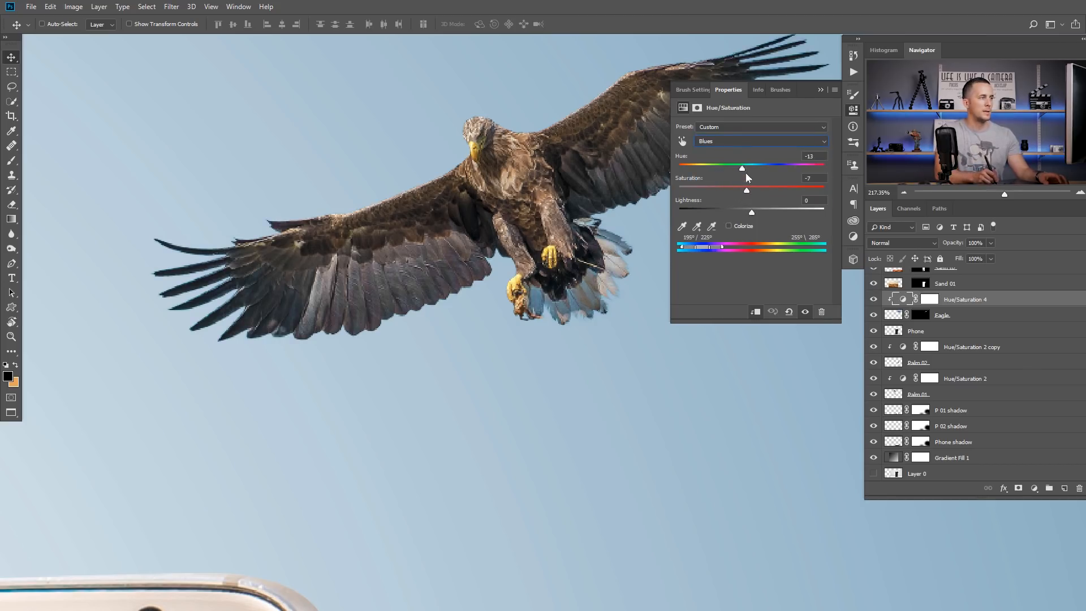
{"action": "left_click", "coordinate": [714, 193]}
{"action": "left_click_drag", "start_coordinate": [752, 212], "coordinate": [773, 212]}
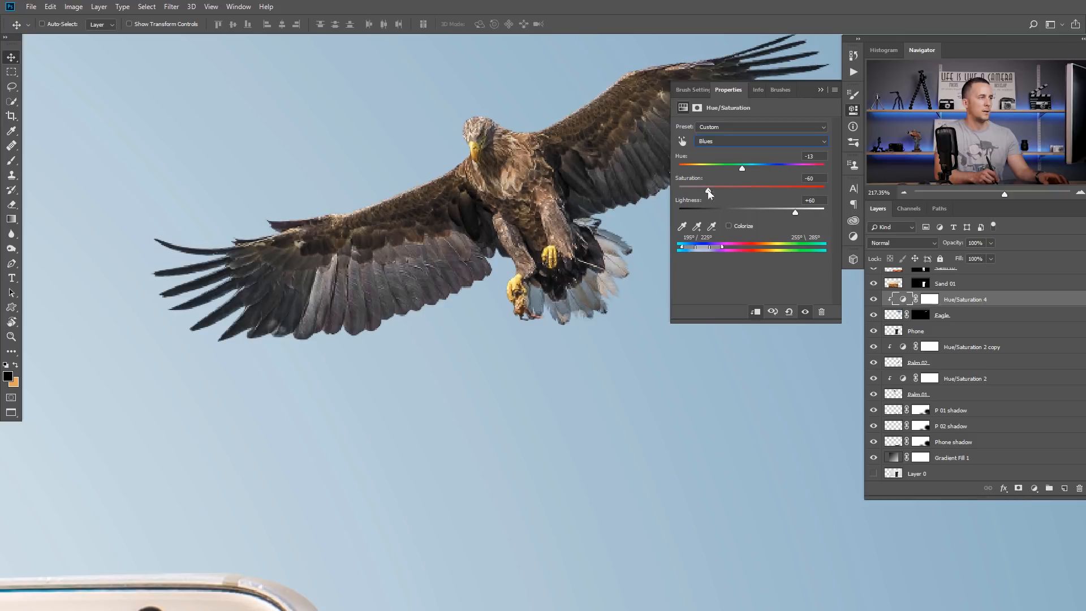
{"action": "left_click_drag", "start_coordinate": [755, 165], "coordinate": [738, 168]}
{"action": "scroll", "coordinate": [580, 255], "scroll_direction": "down", "scroll_amount": 5}
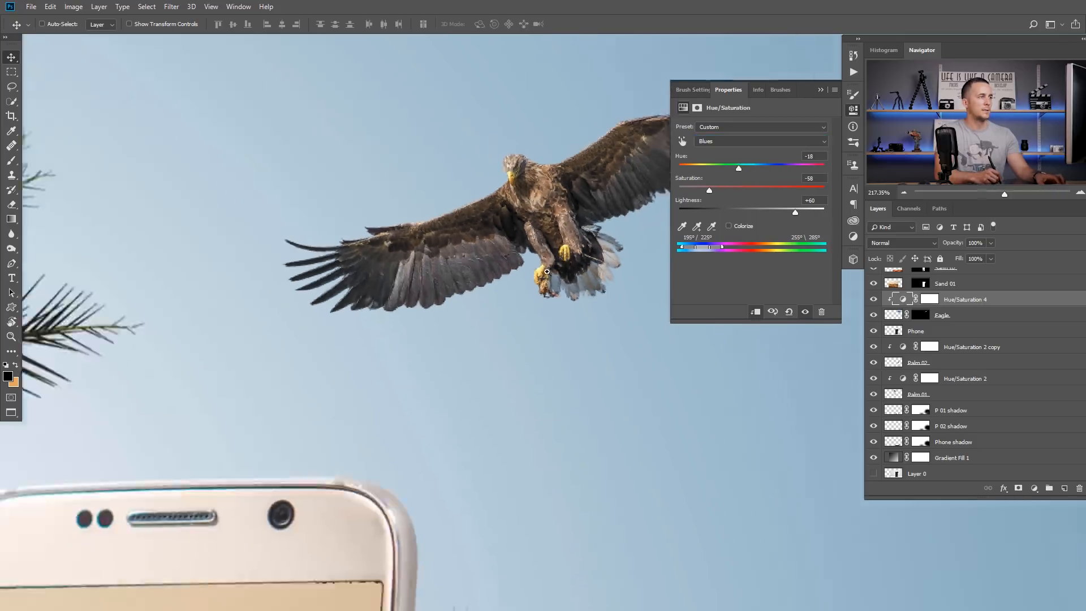
{"action": "scroll", "coordinate": [580, 268], "scroll_direction": "down", "scroll_amount": 3}
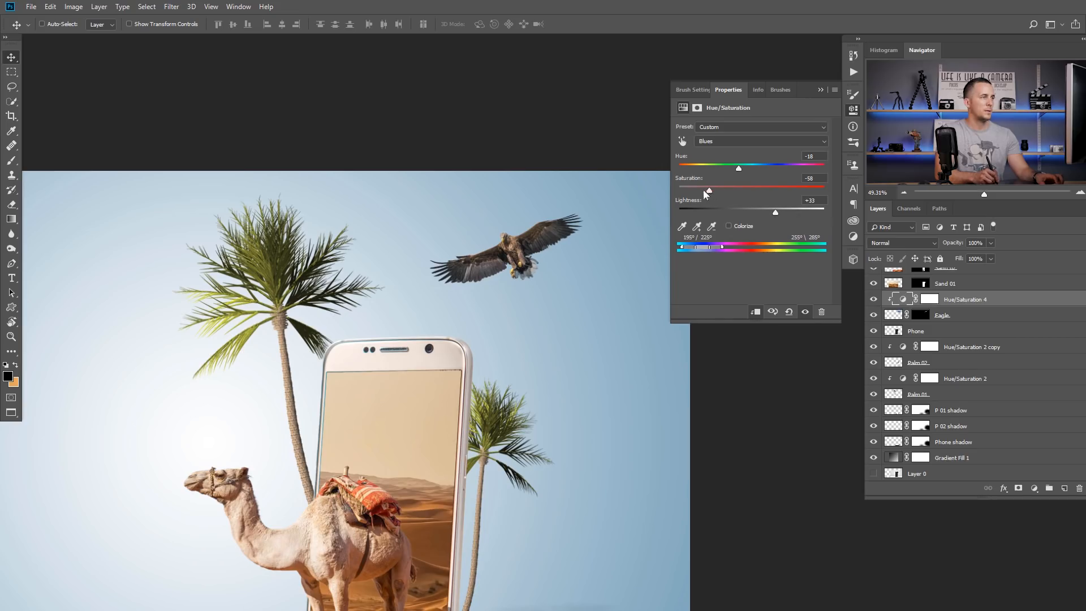
{"action": "left_click", "coordinate": [821, 90]}
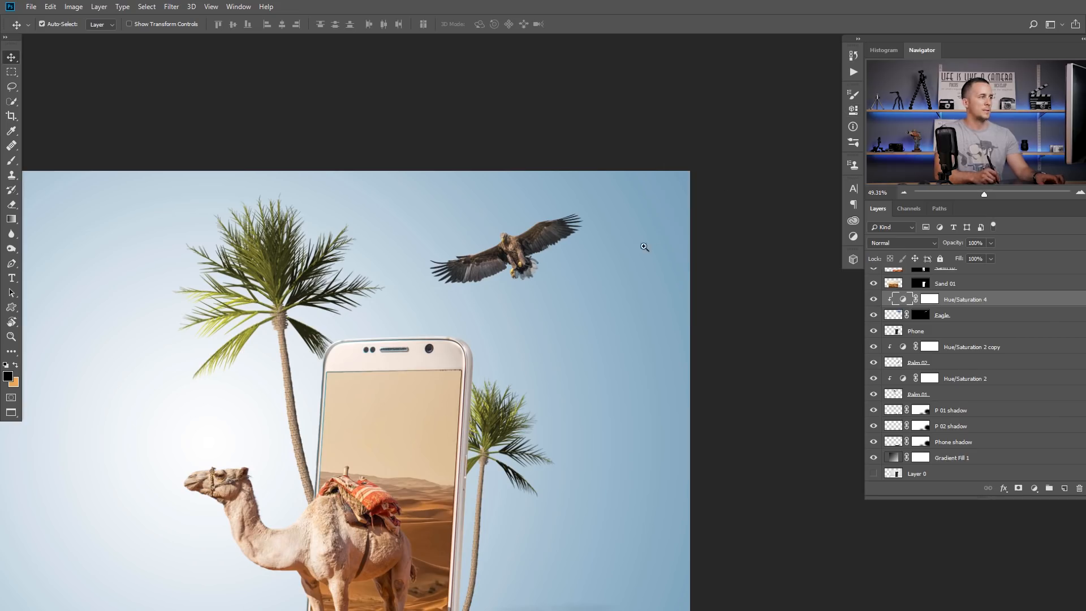
{"action": "left_click_drag", "start_coordinate": [643, 277], "coordinate": [811, 277]}
{"action": "left_click", "coordinate": [874, 300]}
{"action": "left_click", "coordinate": [873, 299]}
{"action": "left_click_drag", "start_coordinate": [691, 284], "coordinate": [649, 325]}
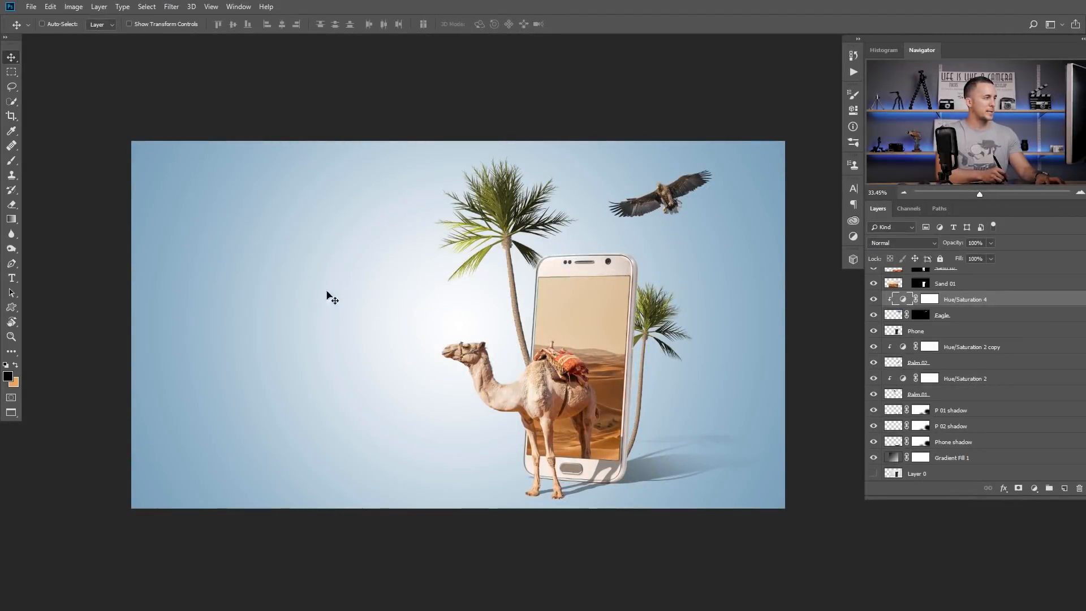
- Add three separate Panton Black text lines in the empty sky beside the camel: "Smartphone", "Desert Edition" and "Photo manipulation tutorial"
{"action": "key", "text": "t"}
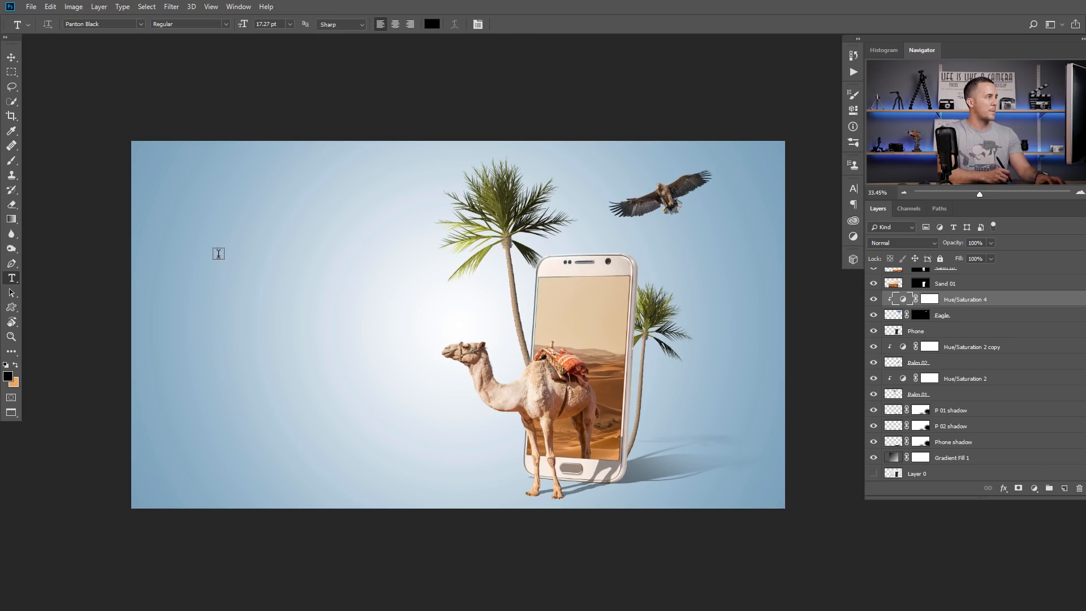
{"action": "left_click", "coordinate": [220, 254]}
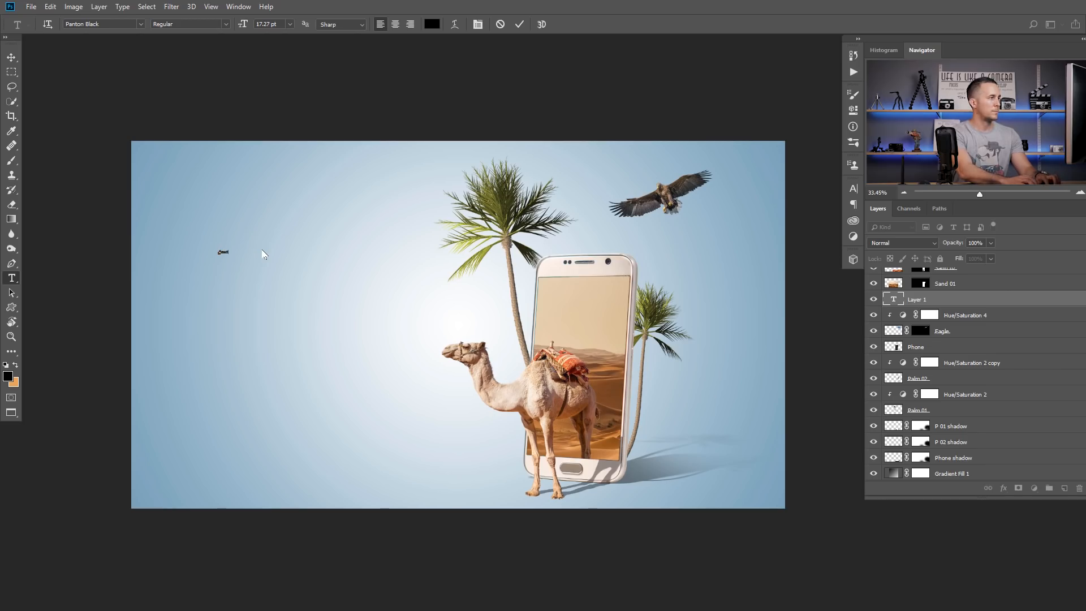
{"action": "key", "text": "ctrl+Return"}
{"action": "left_click", "coordinate": [187, 299]}
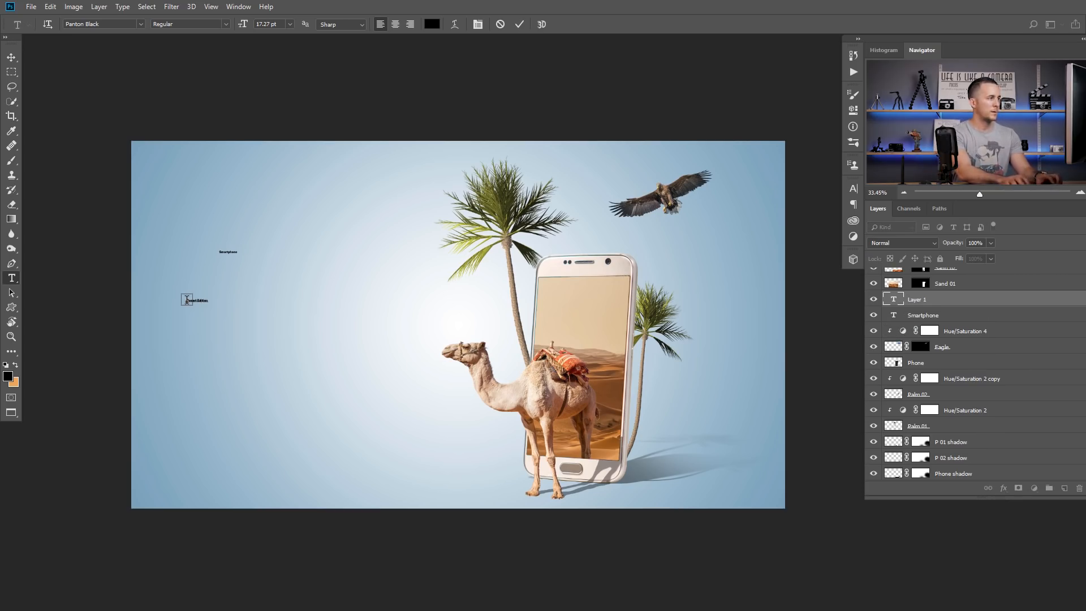
{"action": "key", "text": "ctrl+Return"}
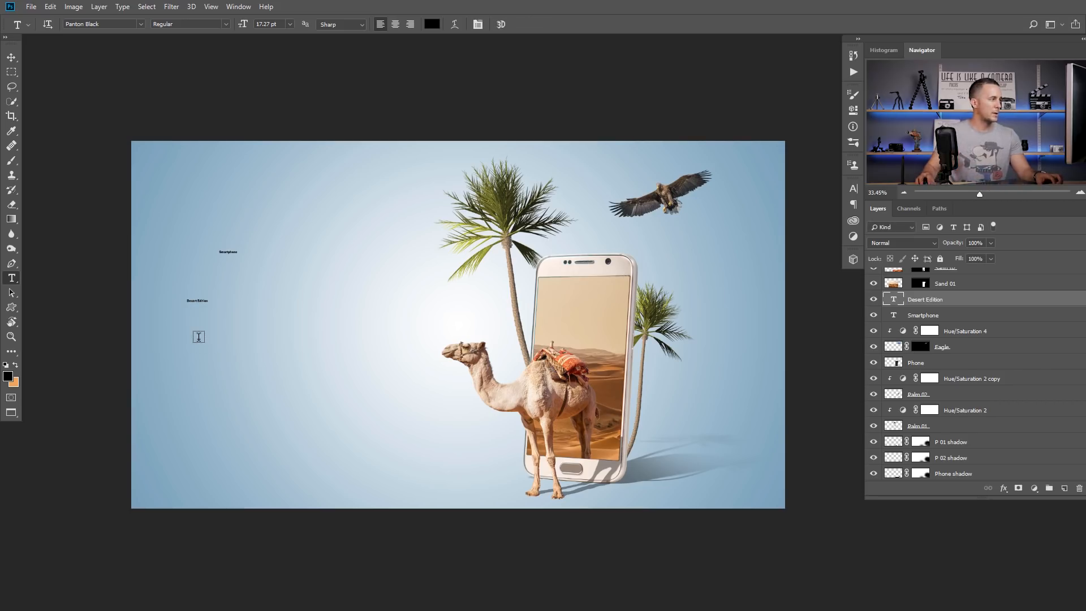
{"action": "left_click", "coordinate": [198, 337]}
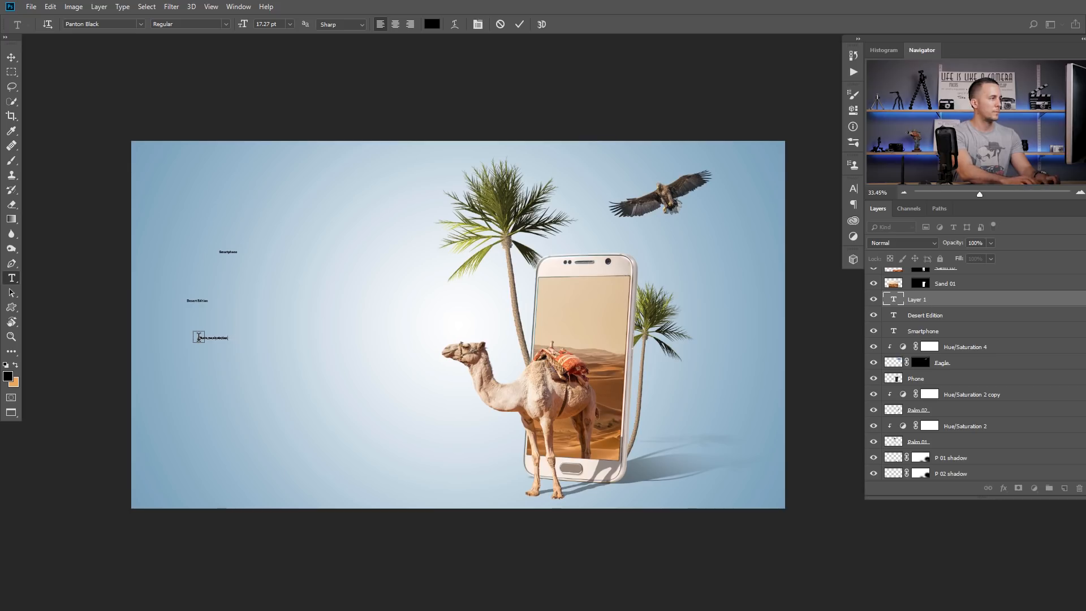
{"action": "key", "text": "ctrl+Return"}
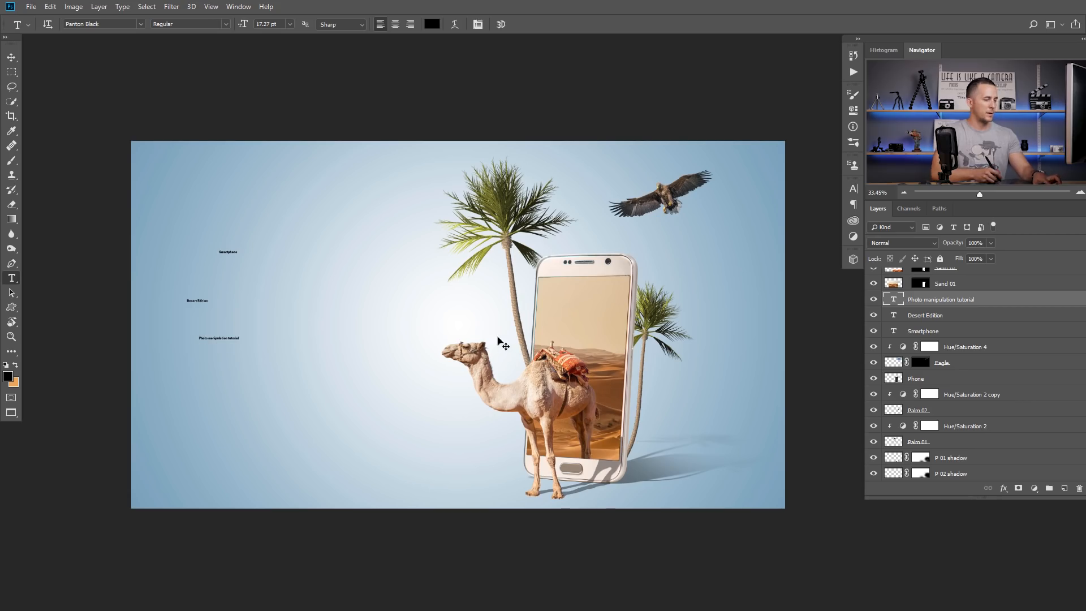
- Enlarge the "Photo manipulation tutorial" text to about 86.6 pt with Free Transform
{"action": "key", "text": "ctrl+t"}
{"action": "left_click_drag", "start_coordinate": [241, 334], "coordinate": [399, 260]}
{"action": "key", "text": "Return"}
{"action": "key", "text": "t"}
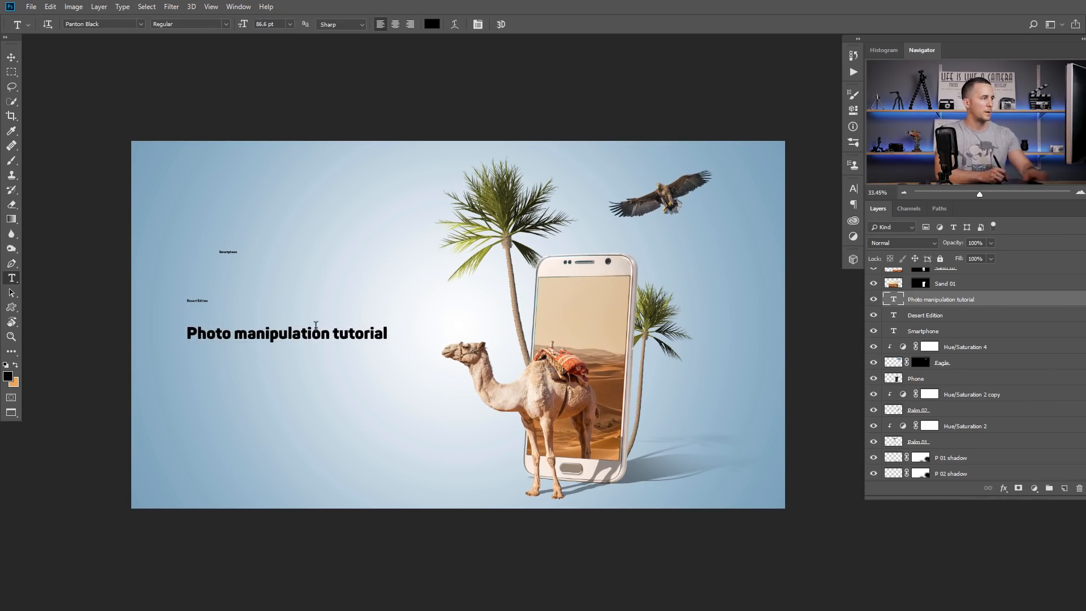
- Move the "Desert Edition" text so it sits centred above the "Photo manipulation tutorial" line
{"action": "key", "text": "v"}
{"action": "left_click", "coordinate": [203, 302]}
{"action": "left_click_drag", "start_coordinate": [205, 301], "coordinate": [293, 296]}
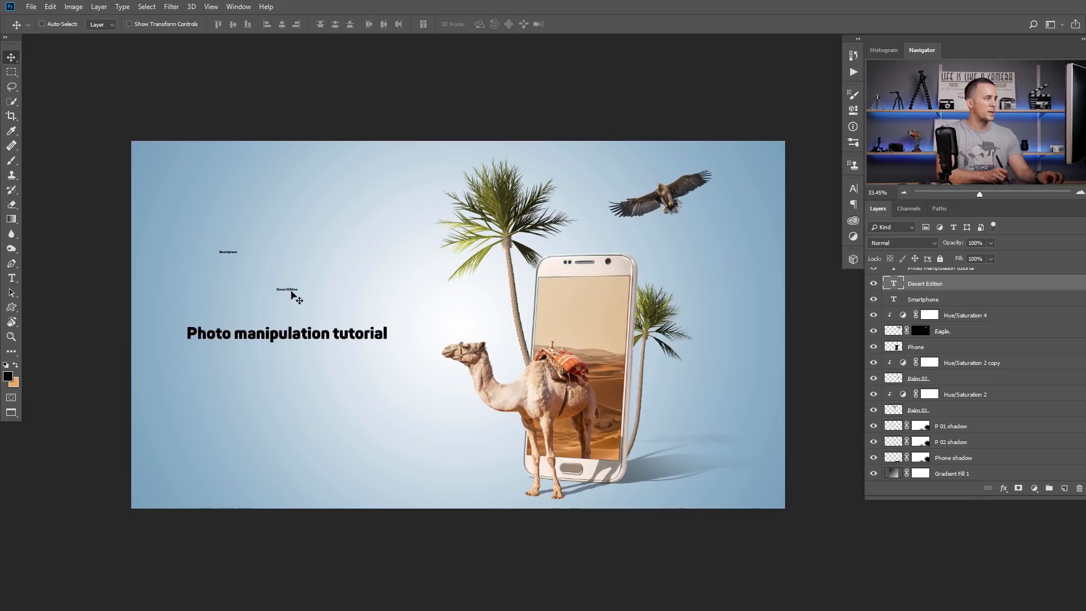
{"action": "left_click", "coordinate": [292, 289]}
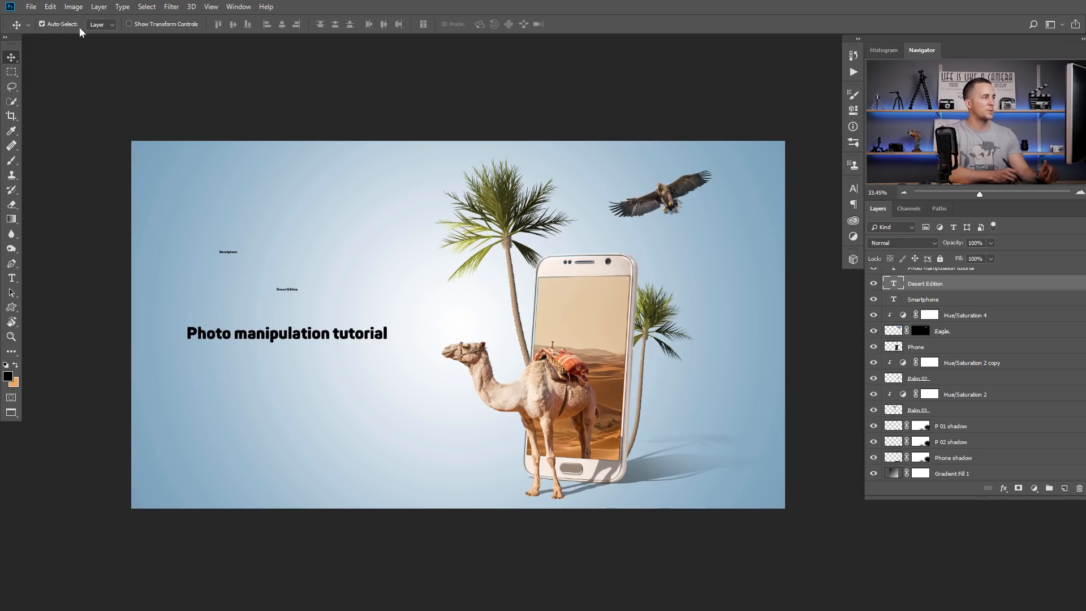
- Try moving the large palm and the phone's desert scene with Auto-Select, undoing each move
{"action": "left_click_drag", "start_coordinate": [506, 243], "coordinate": [450, 229]}
{"action": "key", "text": "ctrl+z"}
{"action": "left_click_drag", "start_coordinate": [566, 293], "coordinate": [488, 267]}
{"action": "key", "text": "ctrl+z"}
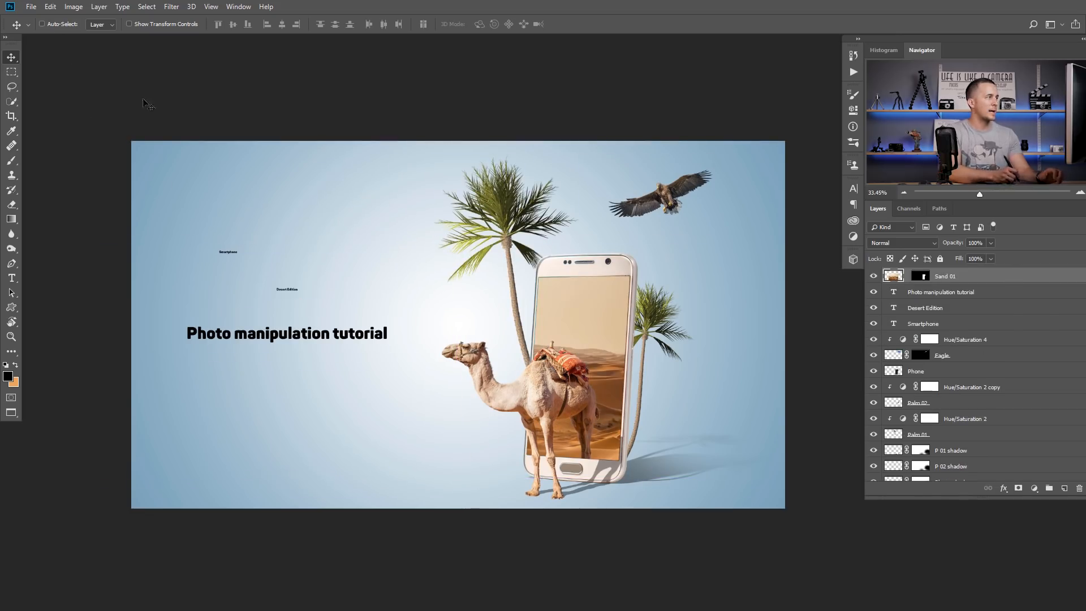
- Enlarge the "Desert Edition" text with Free Transform into the dominant title line directly above "Photo manipulation tutorial"
{"action": "left_click_drag", "start_coordinate": [288, 293], "coordinate": [481, 174]}
{"action": "key", "text": "ctrl+t"}
{"action": "left_click_drag", "start_coordinate": [396, 260], "coordinate": [421, 255]}
{"action": "left_click_drag", "start_coordinate": [366, 289], "coordinate": [387, 299]}
{"action": "left_click_drag", "start_coordinate": [443, 266], "coordinate": [449, 261]}
{"action": "key", "text": "Return"}
- Enlarge the "Smartphone" text above "Desert Edition" and shift it and the "Photo manipulation tutorial" line to centre them on the title
{"action": "left_click", "coordinate": [235, 255]}
{"action": "key", "text": "ctrl+t"}
{"action": "left_click_drag", "start_coordinate": [238, 250], "coordinate": [371, 206]}
{"action": "key", "text": "Return"}
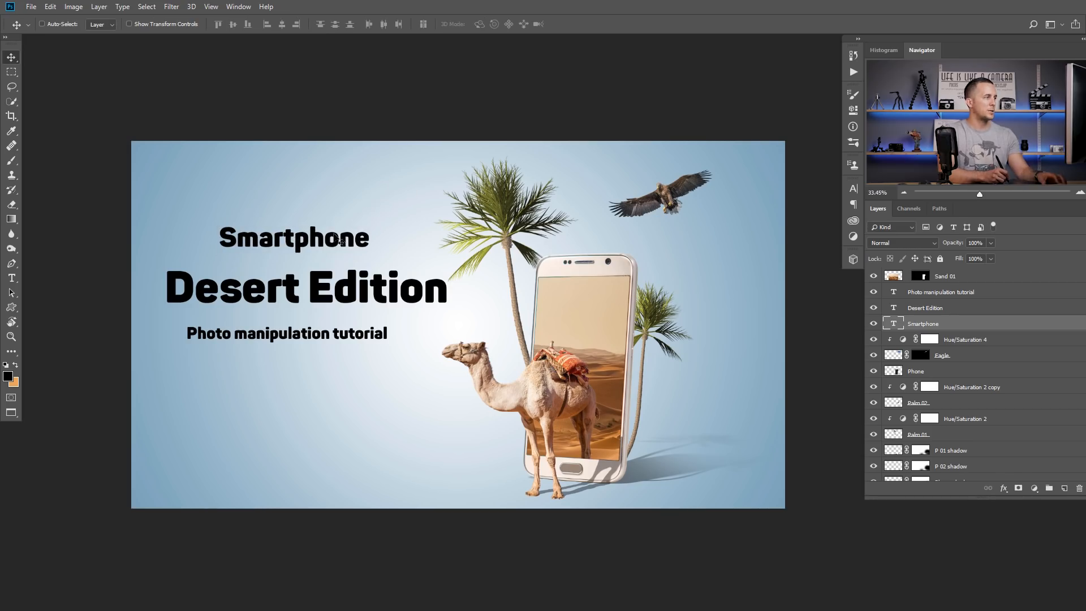
{"action": "left_click_drag", "start_coordinate": [340, 240], "coordinate": [347, 240]}
{"action": "left_click_drag", "start_coordinate": [333, 334], "coordinate": [348, 337]}
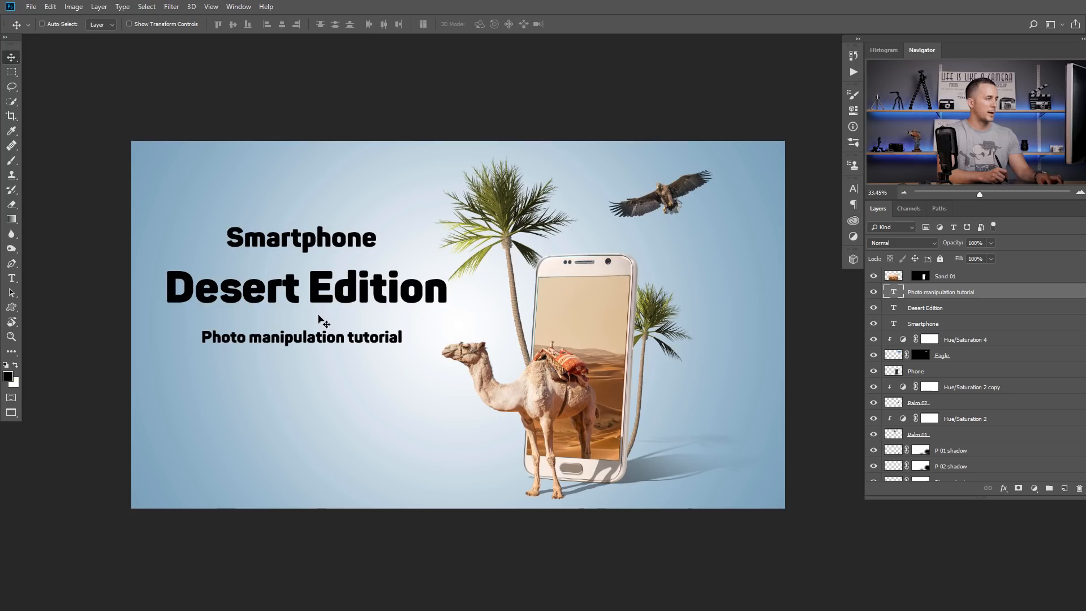
- Set the text colour of the "Photo manipulation tutorial" and "Smartphone" lines to white (ffffff)
{"action": "key", "text": "t"}
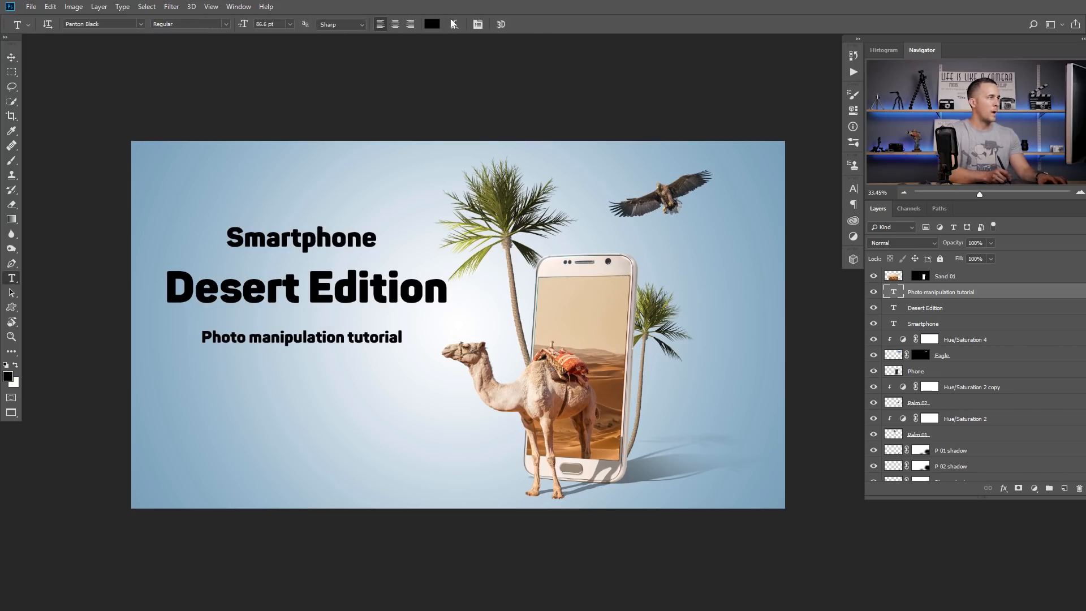
{"action": "left_click", "coordinate": [432, 23]}
{"action": "left_click_drag", "start_coordinate": [266, 249], "coordinate": [202, 225]}
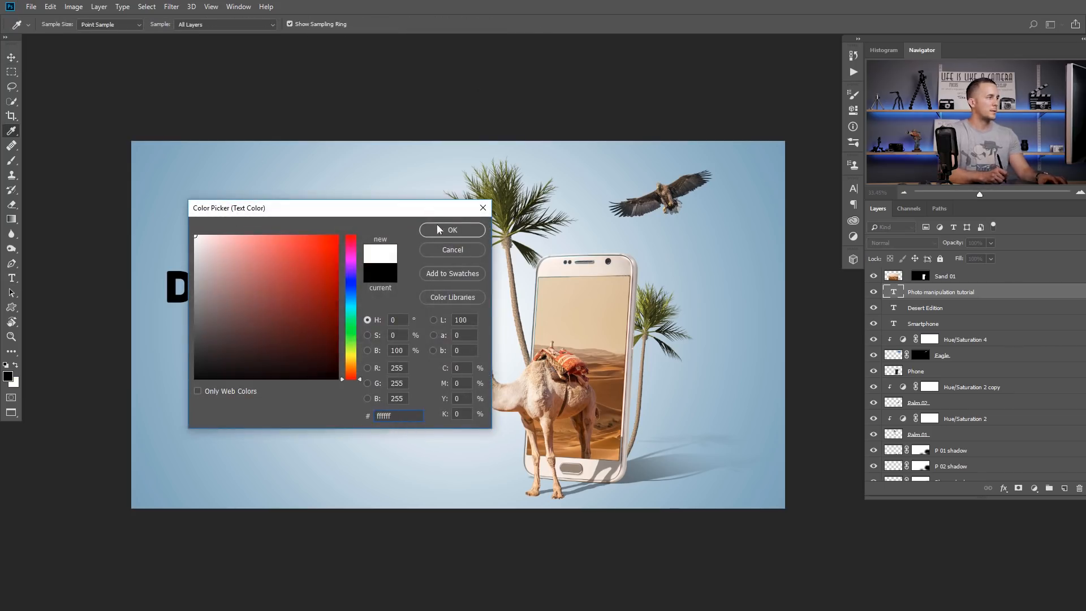
{"action": "left_click", "coordinate": [440, 229]}
{"action": "left_click", "coordinate": [916, 325]}
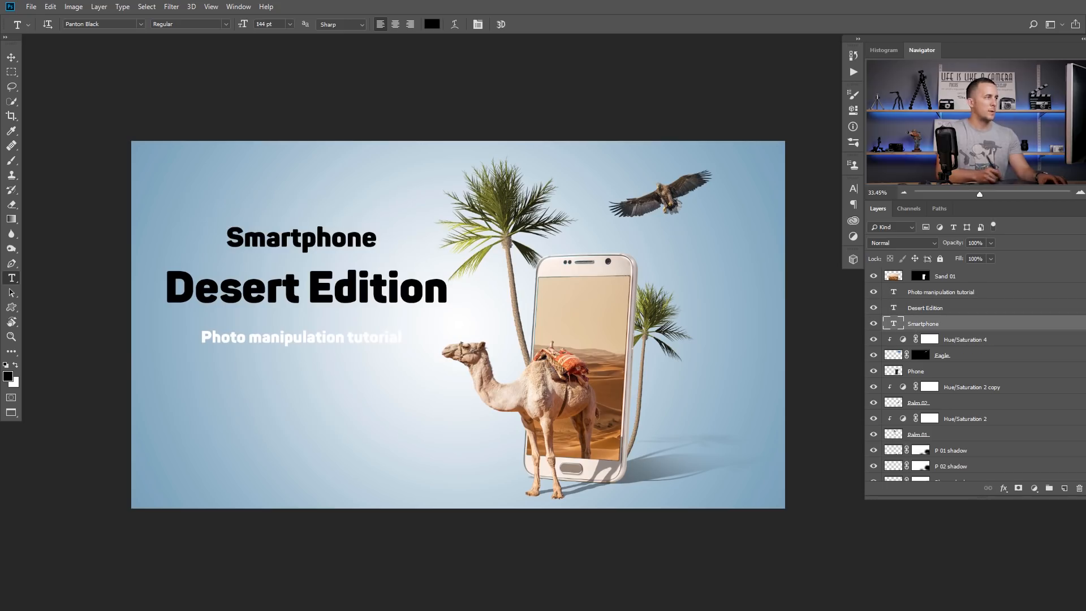
{"action": "left_click", "coordinate": [433, 26]}
{"action": "left_click_drag", "start_coordinate": [257, 251], "coordinate": [192, 227]}
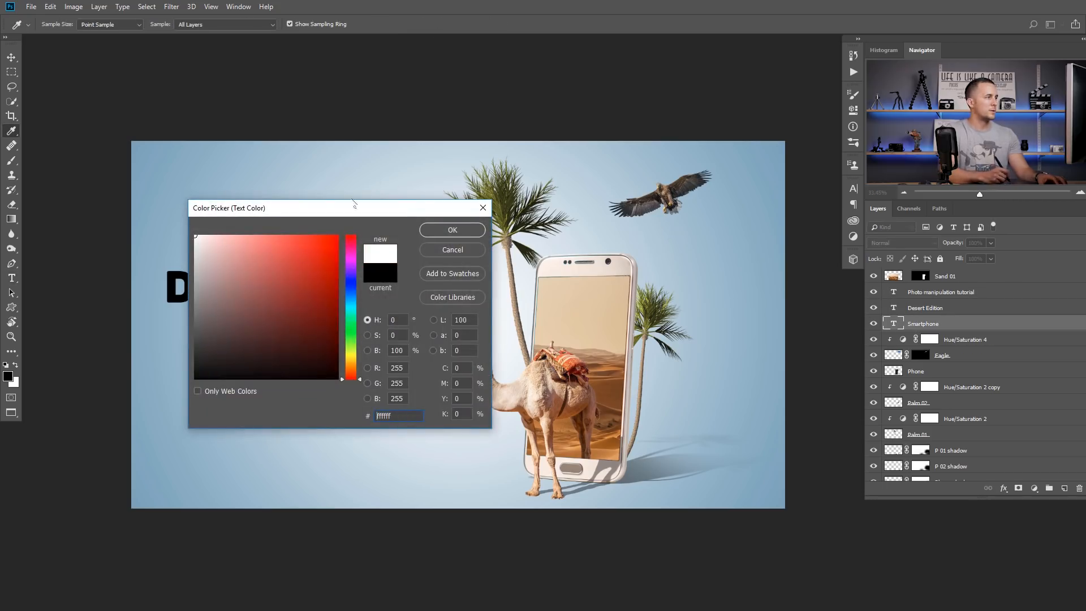
{"action": "left_click", "coordinate": [441, 230]}
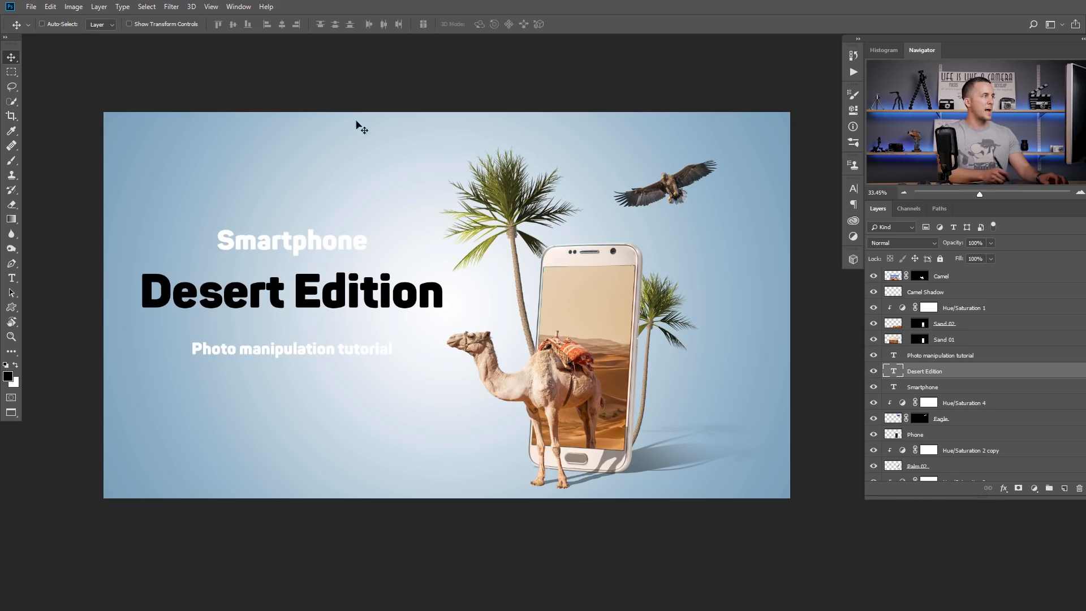
- Create a 3D extrusion from the "Desert Edition" text layer and switch to the 3D workspace
{"action": "left_click", "coordinate": [192, 7]}
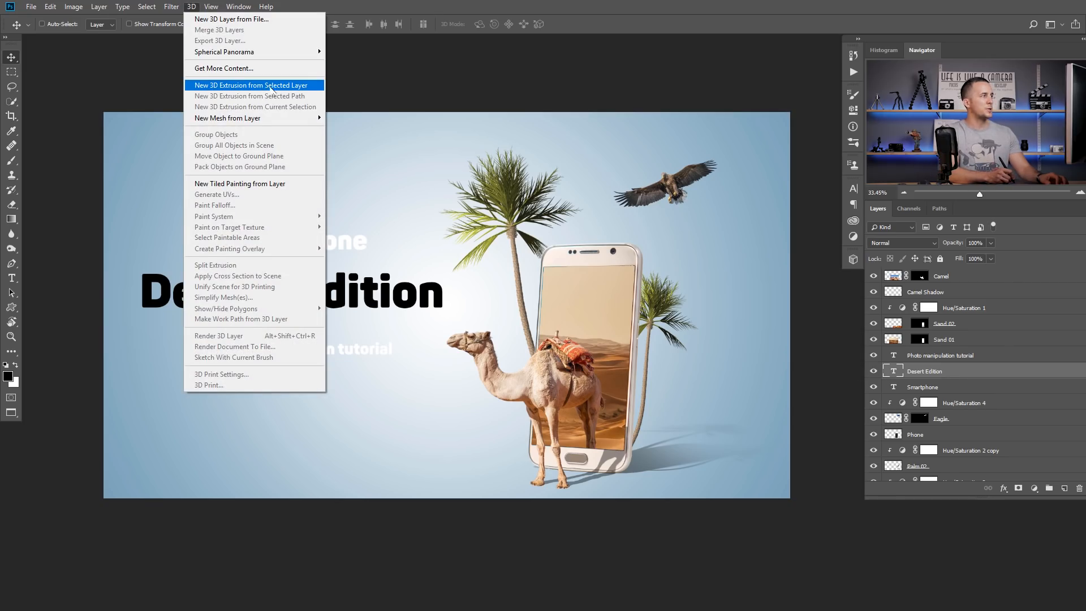
{"action": "left_click", "coordinate": [292, 86]}
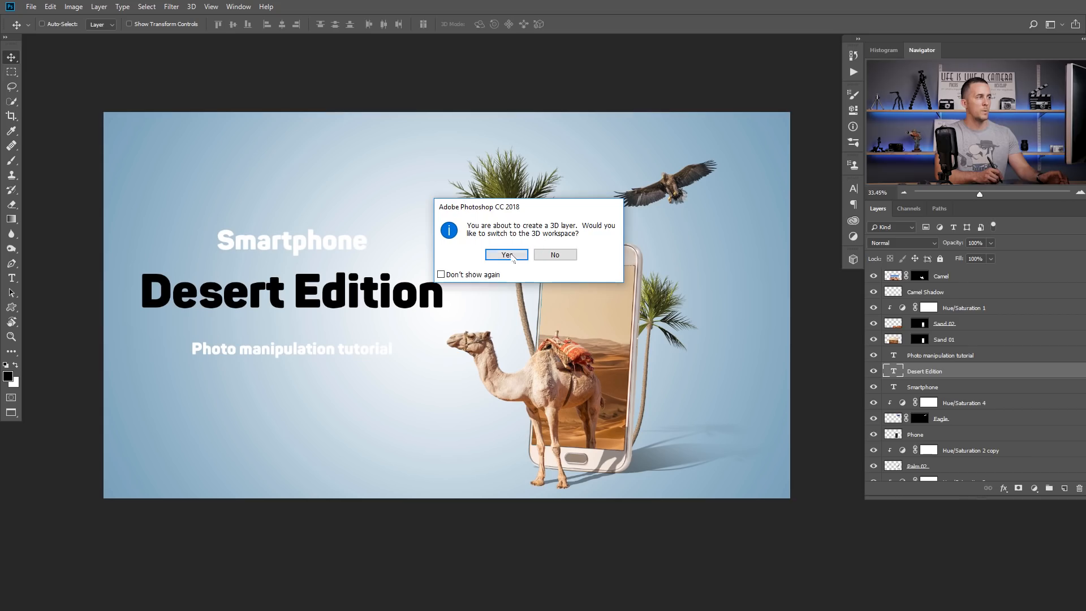
{"action": "left_click", "coordinate": [506, 255]}
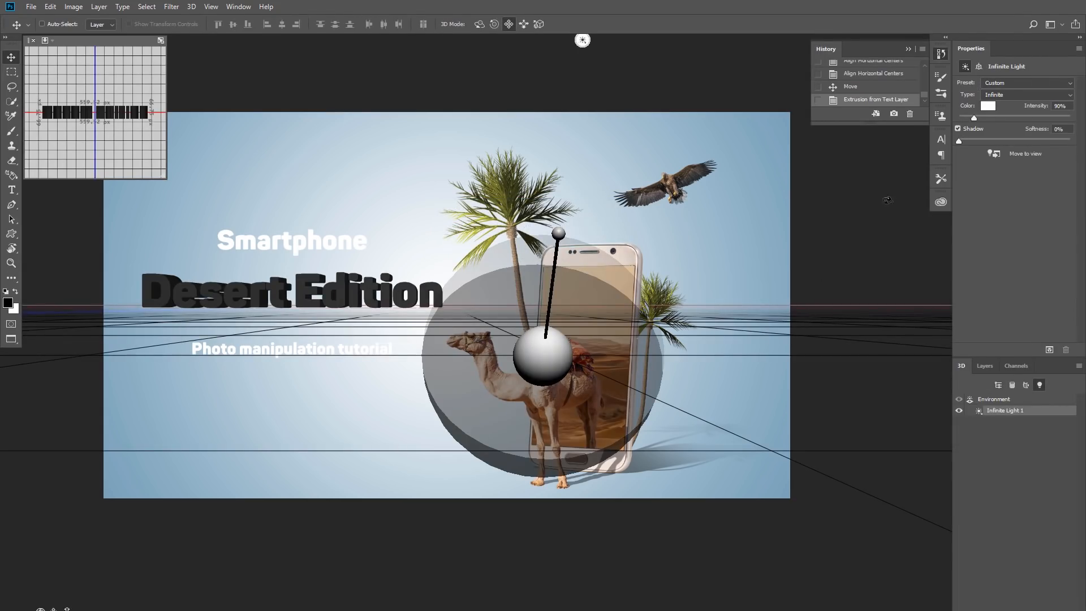
- Review the 3D text's mesh and materials, and swing the direction handle of Infinite Light 1 towards the upper left
{"action": "left_click", "coordinate": [999, 385]}
{"action": "left_click", "coordinate": [987, 444]}
{"action": "left_click", "coordinate": [1013, 386]}
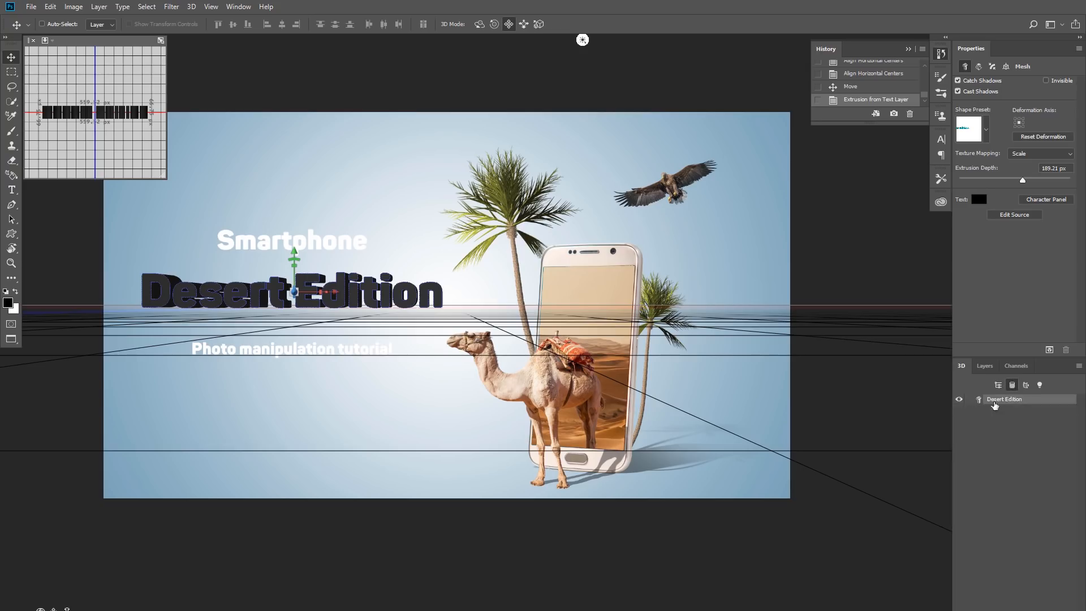
{"action": "left_click", "coordinate": [1026, 385]}
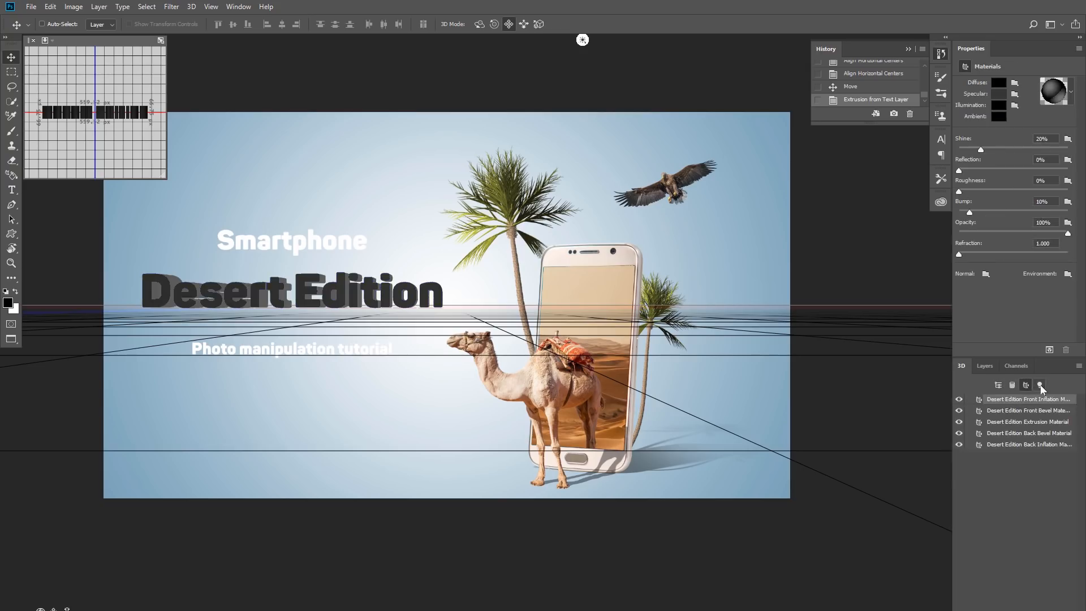
{"action": "left_click", "coordinate": [1040, 385]}
{"action": "left_click_drag", "start_coordinate": [559, 340], "coordinate": [305, 283]}
{"action": "left_click_drag", "start_coordinate": [497, 347], "coordinate": [462, 338]}
{"action": "mouse_move", "coordinate": [431, 276]}
{"action": "left_mouse_down"}
{"action": "mouse_move", "coordinate": [414, 275]}
{"action": "mouse_move", "coordinate": [441, 279]}
{"action": "left_mouse_up"}
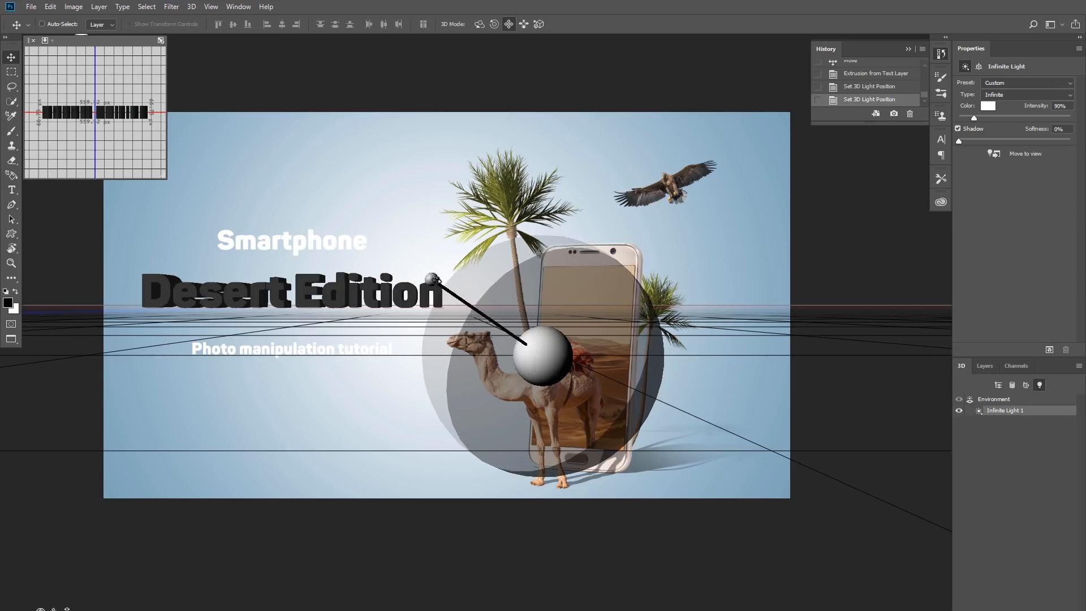
{"action": "left_click_drag", "start_coordinate": [428, 282], "coordinate": [428, 282]}
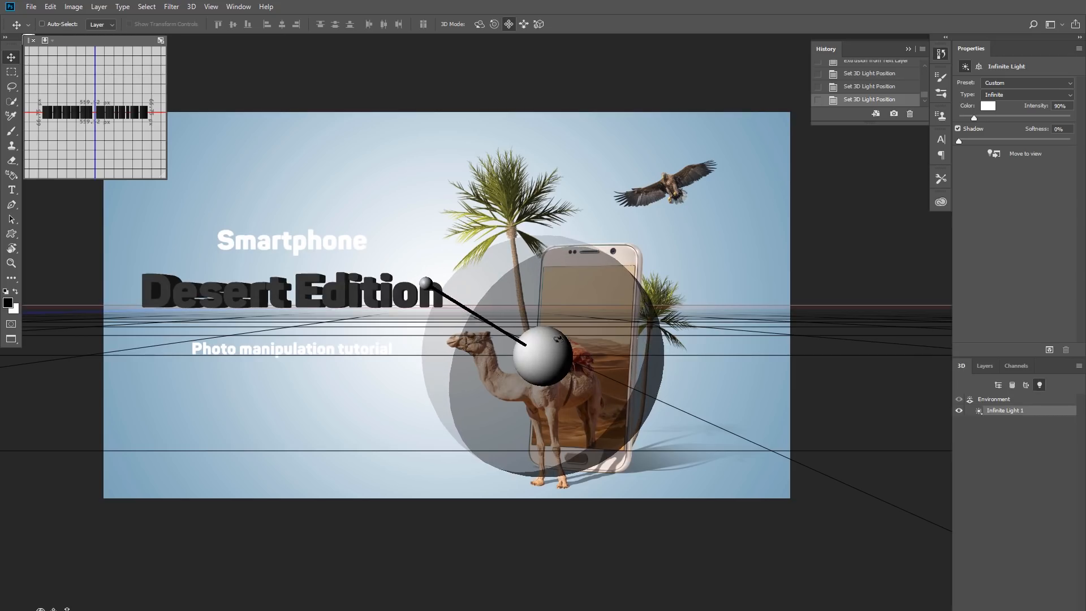
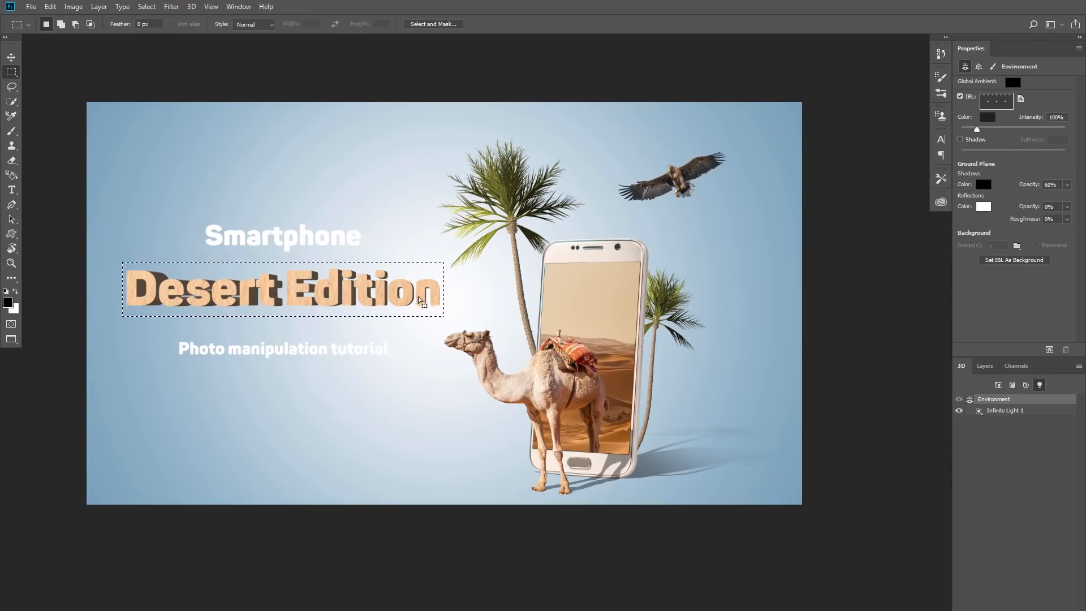
- Clear the selection around the "Desert Edition" text and return from the 3D workspace to the previous editing workspace
{"action": "left_click", "coordinate": [418, 300]}
{"action": "left_click", "coordinate": [1051, 25]}
{"action": "left_click", "coordinate": [1033, 32]}
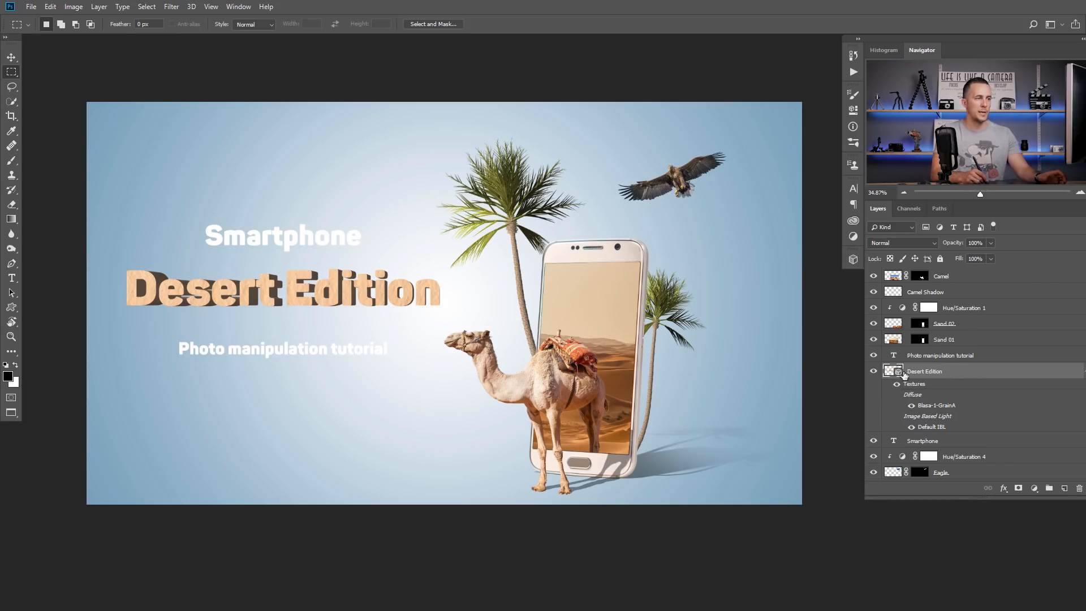
- Rasterize the "Desert Edition" 3D layer into a regular pixel layer
{"action": "right_click", "coordinate": [961, 375]}
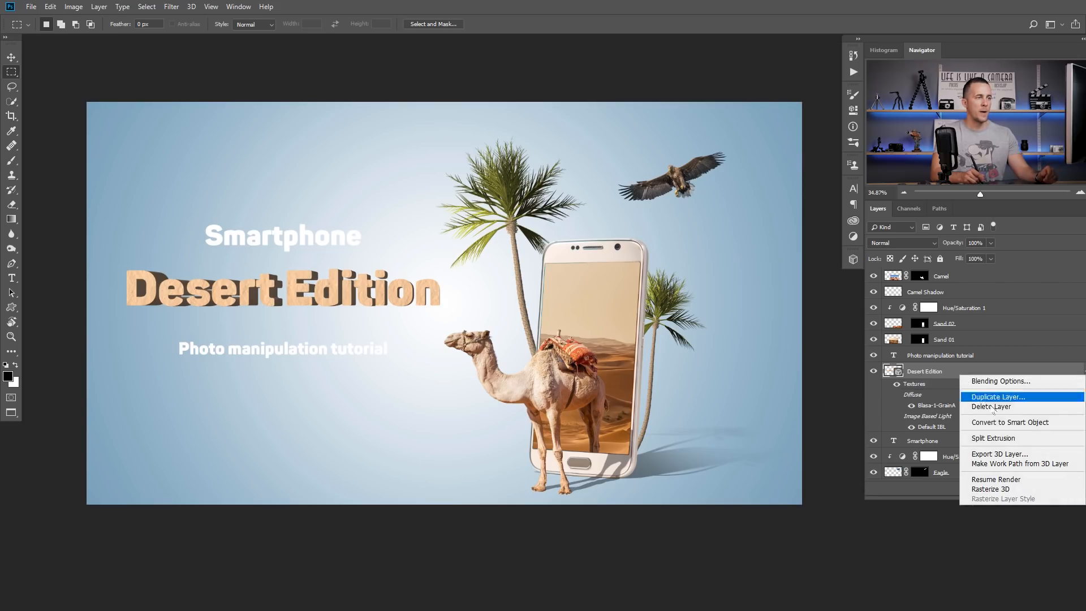
{"action": "right_click", "coordinate": [985, 372]}
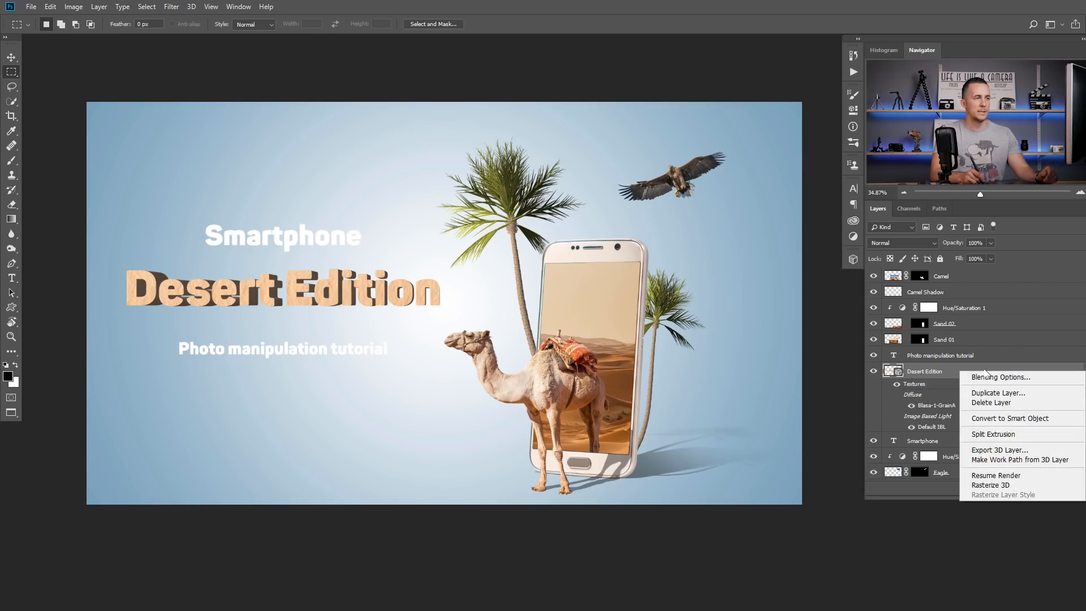
{"action": "left_click", "coordinate": [995, 485]}
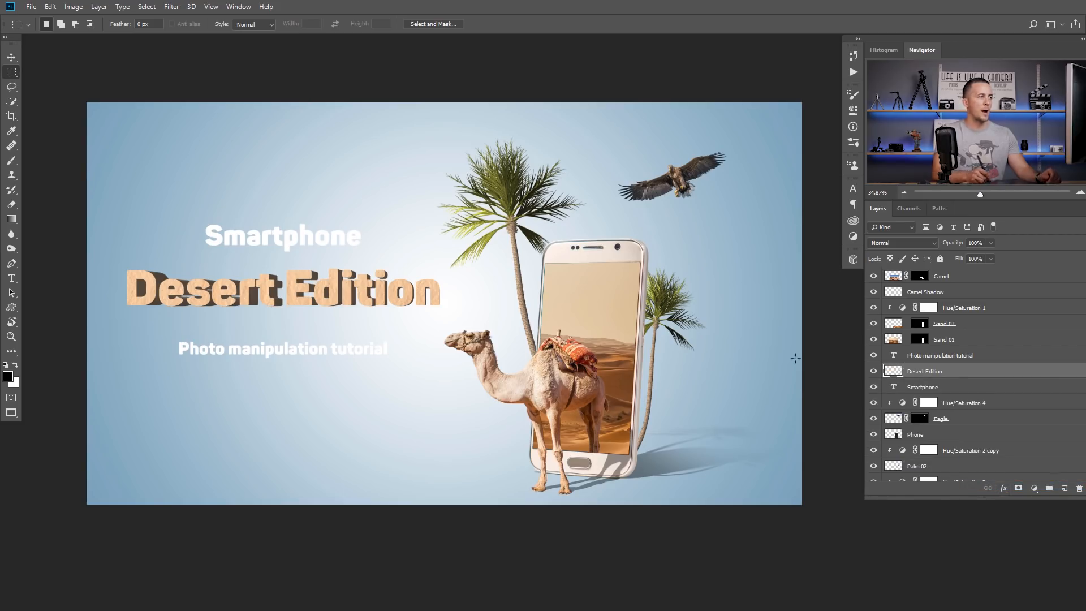
- Try moving the rasterized "Desert Edition" text slightly and undo the move
{"action": "key", "text": "v"}
{"action": "mouse_move", "coordinate": [396, 296]}
{"action": "left_mouse_down"}
{"action": "mouse_move", "coordinate": [421, 296]}
{"action": "mouse_move", "coordinate": [412, 298]}
{"action": "left_mouse_up"}
{"action": "key", "text": "ctrl+z"}
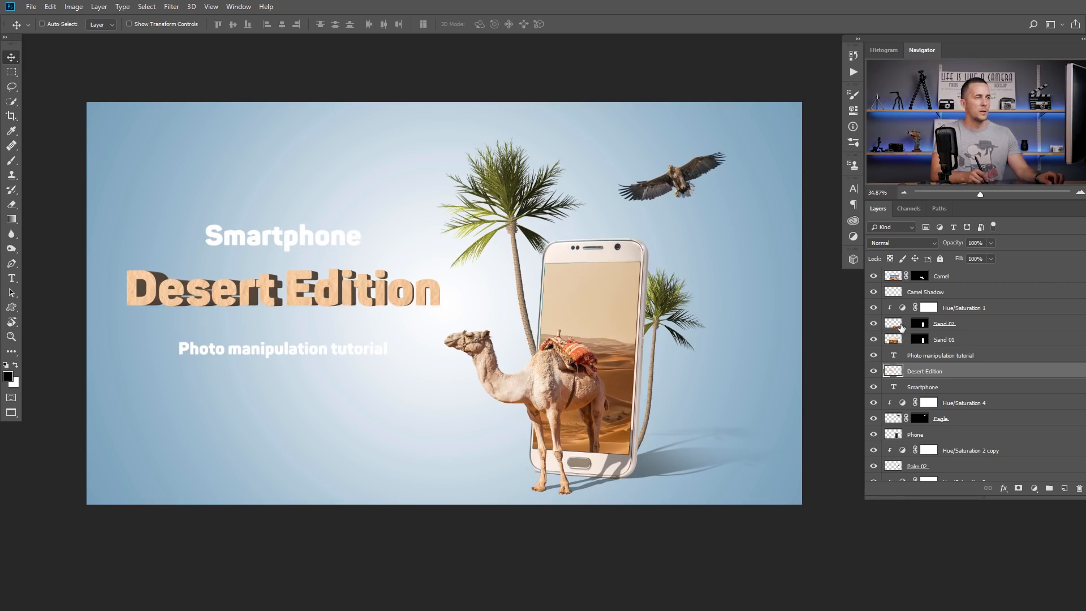
- Duplicate the Sand 02 layer directly above "Desert Edition" and move its unmasked sand image over the title text
{"action": "left_click", "coordinate": [895, 325]}
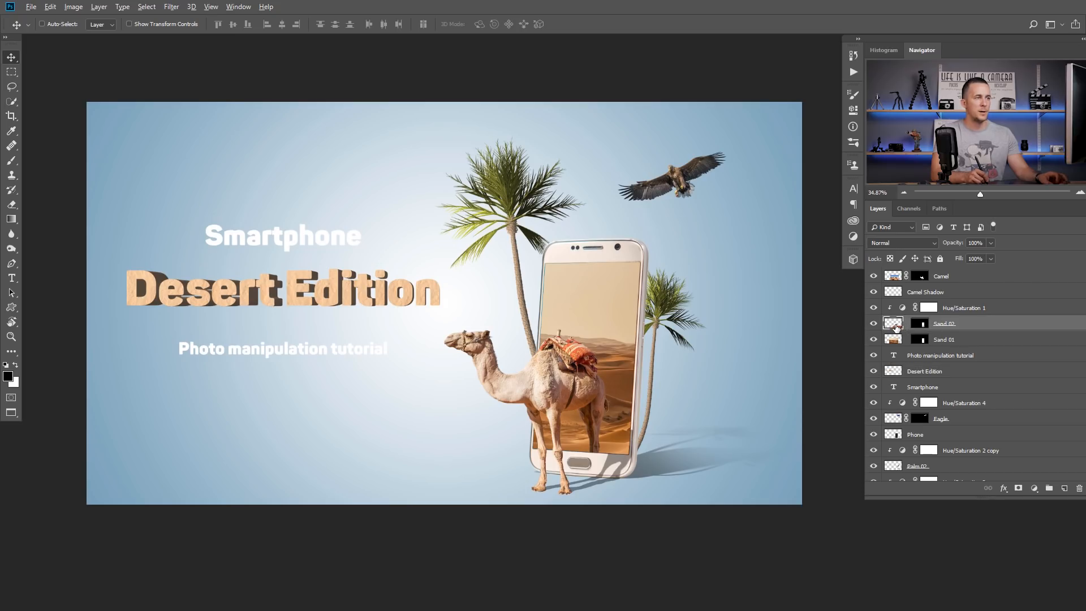
{"action": "left_click_drag", "start_coordinate": [897, 328], "coordinate": [902, 375]}
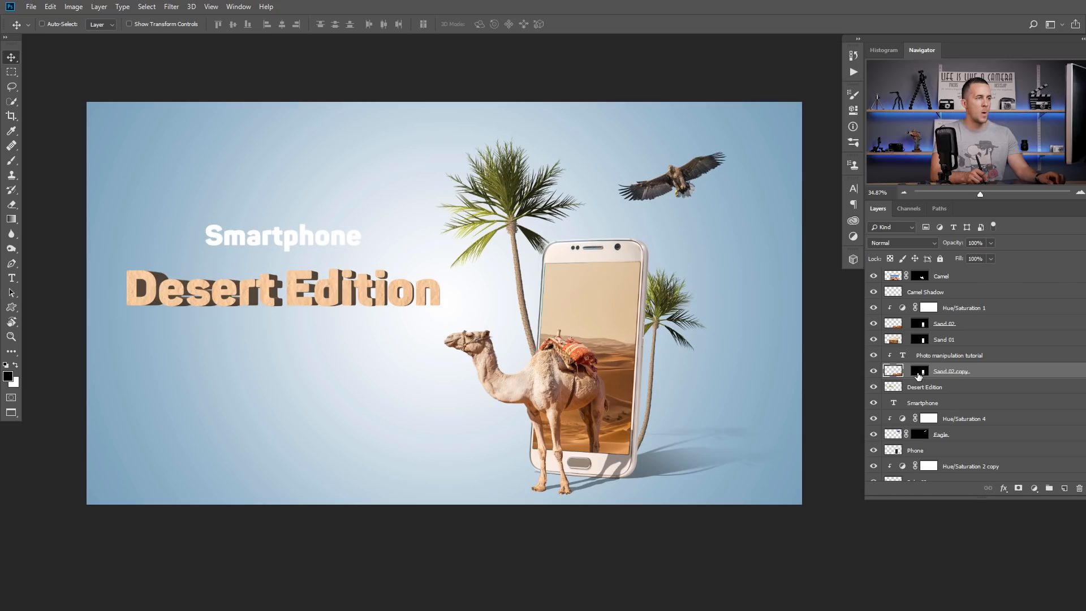
{"action": "left_click", "coordinate": [921, 373], "text": "shift"}
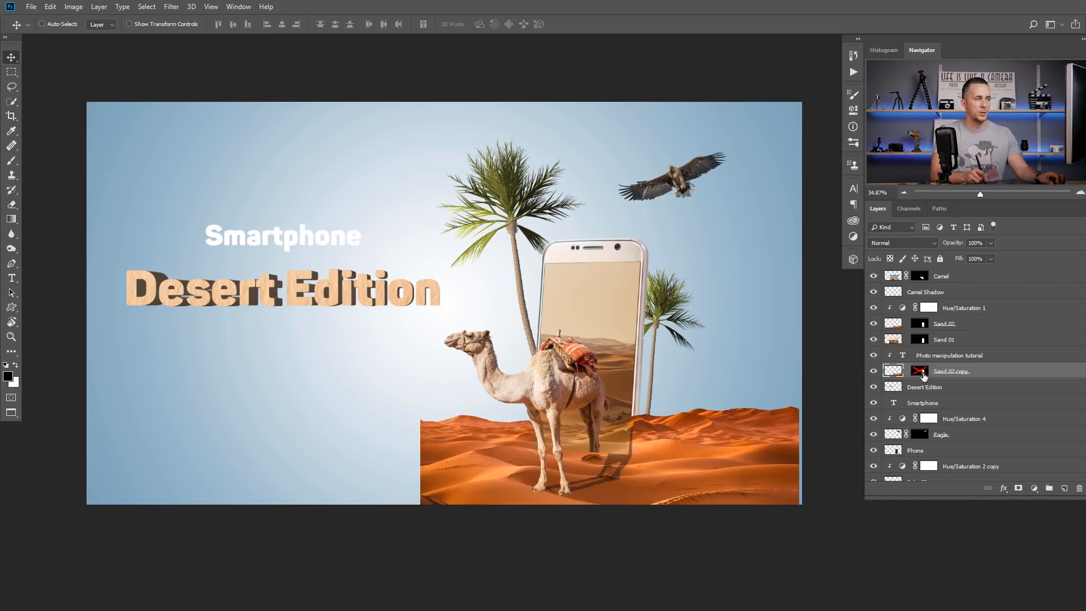
{"action": "left_click_drag", "start_coordinate": [676, 462], "coordinate": [351, 281]}
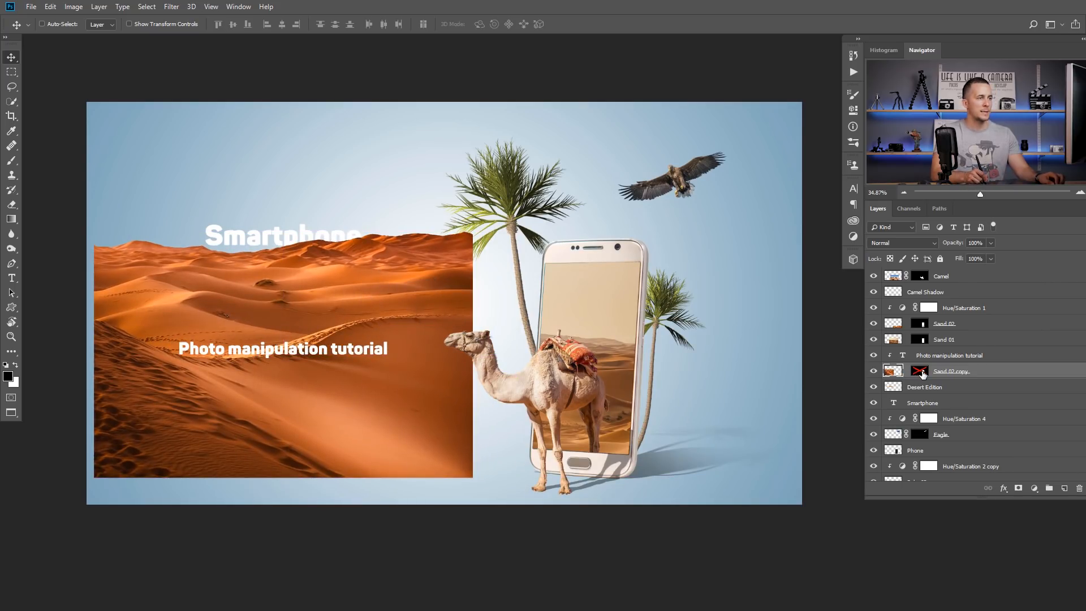
- Delete the Sand 02 copy's layer mask and clip the layer to "Desert Edition", repositioning the sand within the letters
{"action": "left_click", "coordinate": [923, 373], "text": "shift"}
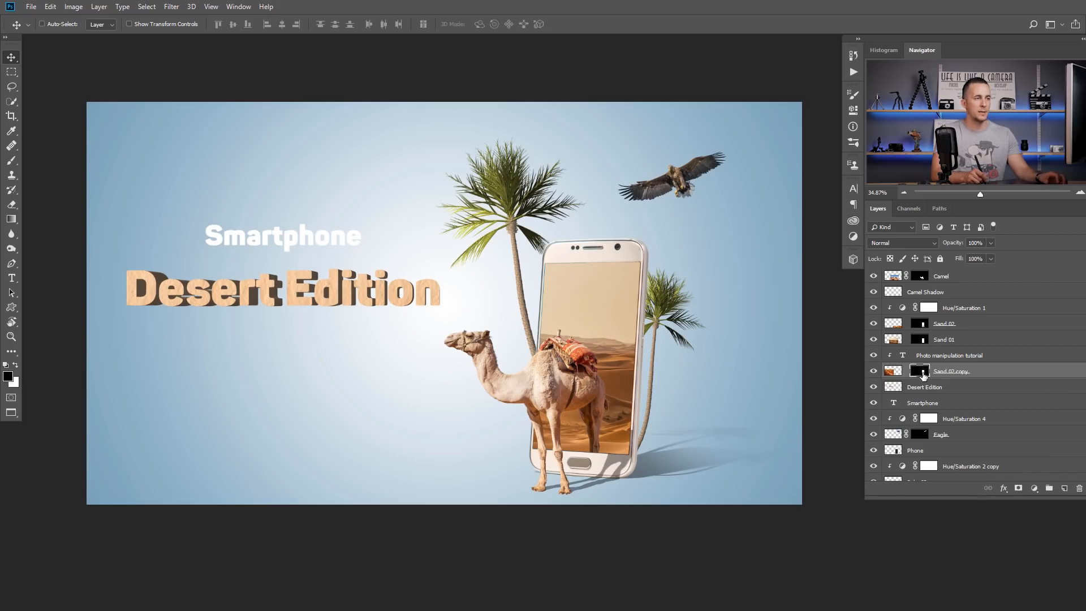
{"action": "right_click", "coordinate": [922, 373]}
{"action": "left_click", "coordinate": [942, 396]}
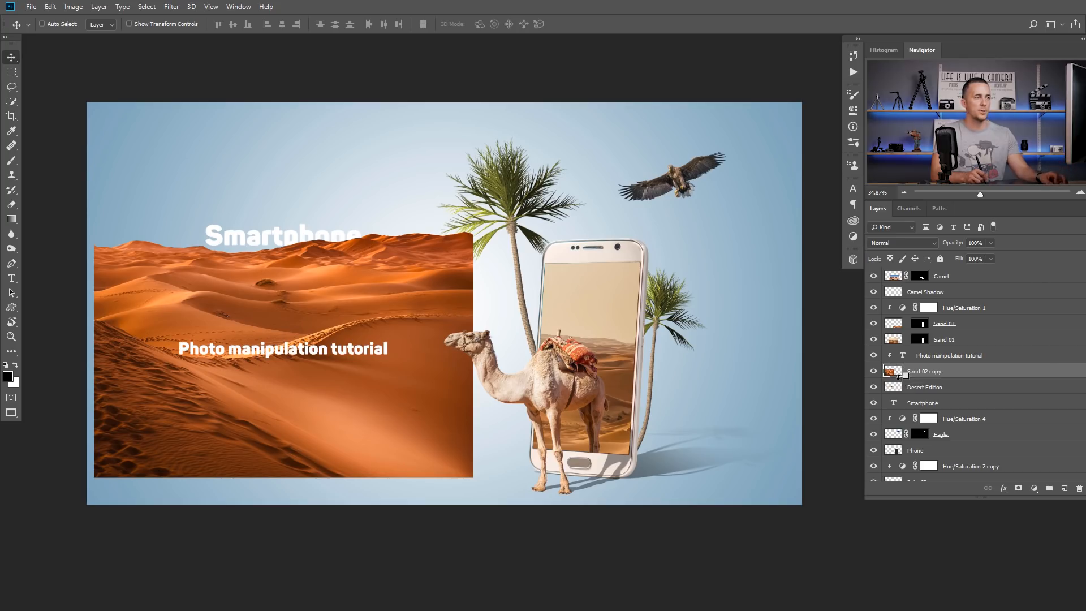
{"action": "left_click", "coordinate": [900, 378], "text": "alt"}
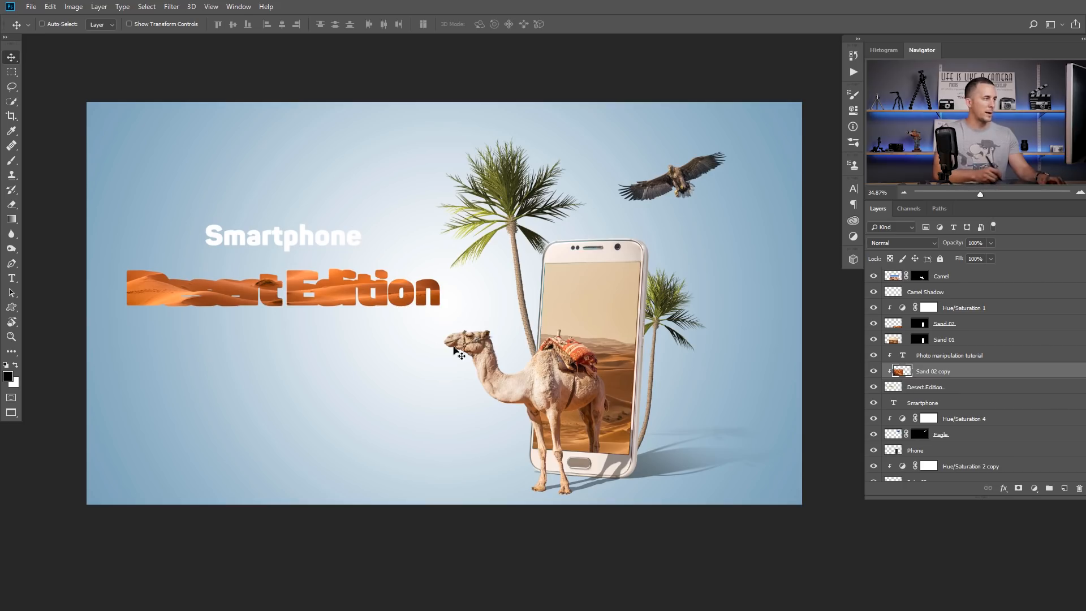
{"action": "left_click_drag", "start_coordinate": [371, 311], "coordinate": [344, 386]}
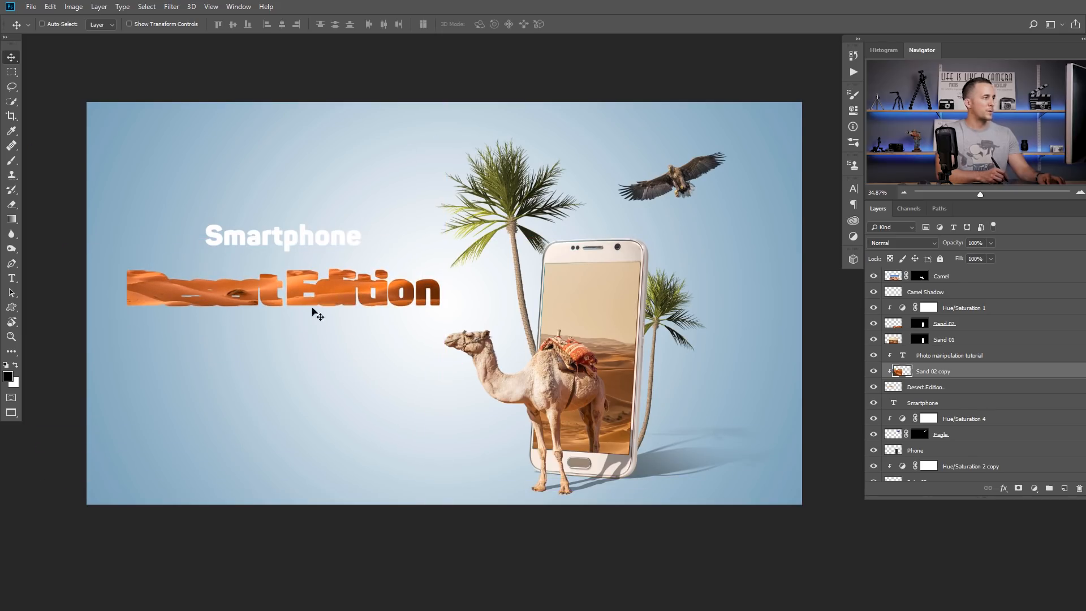
- Set the Sand 02 copy's blend mode to Soft Light and toggle its visibility to compare the effect on the title
{"action": "left_click", "coordinate": [902, 243]}
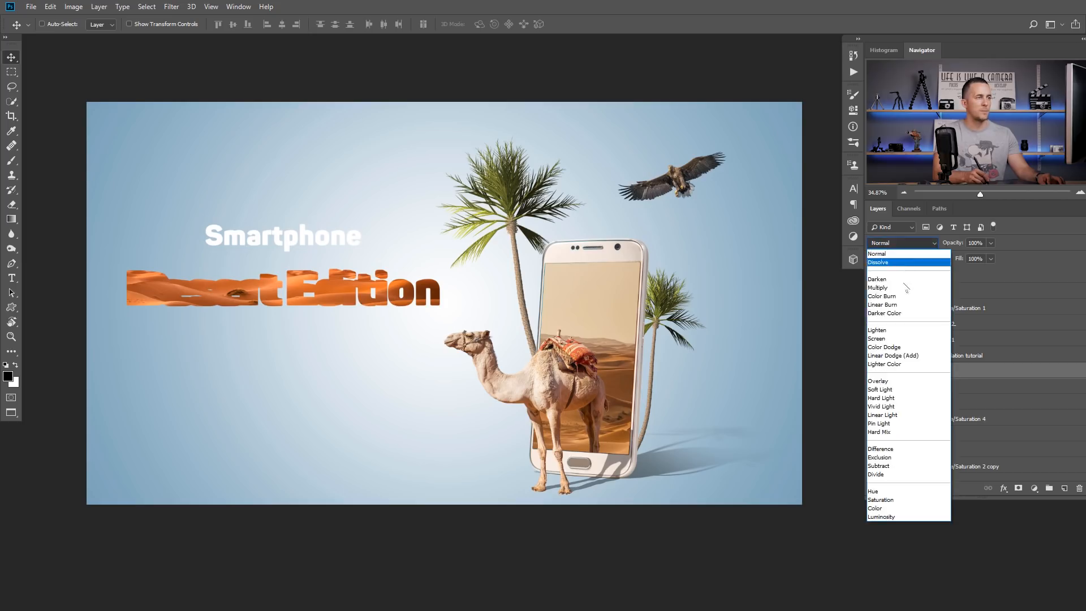
{"action": "left_click", "coordinate": [900, 390]}
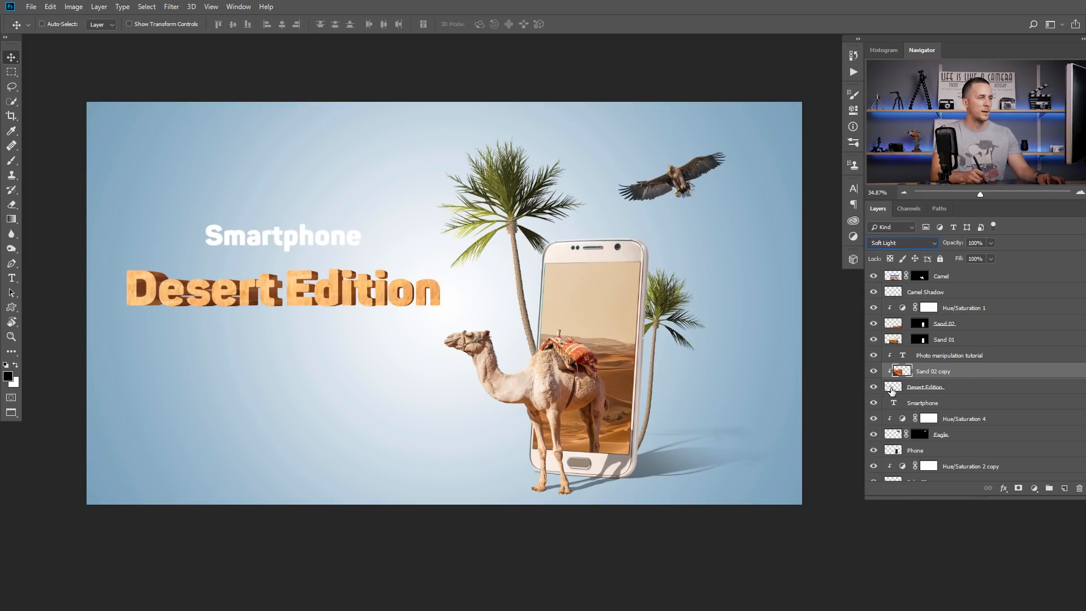
{"action": "left_click", "coordinate": [873, 372]}
{"action": "left_click", "coordinate": [873, 372]}
{"action": "left_click", "coordinate": [873, 372]}
{"action": "left_click", "coordinate": [873, 371]}
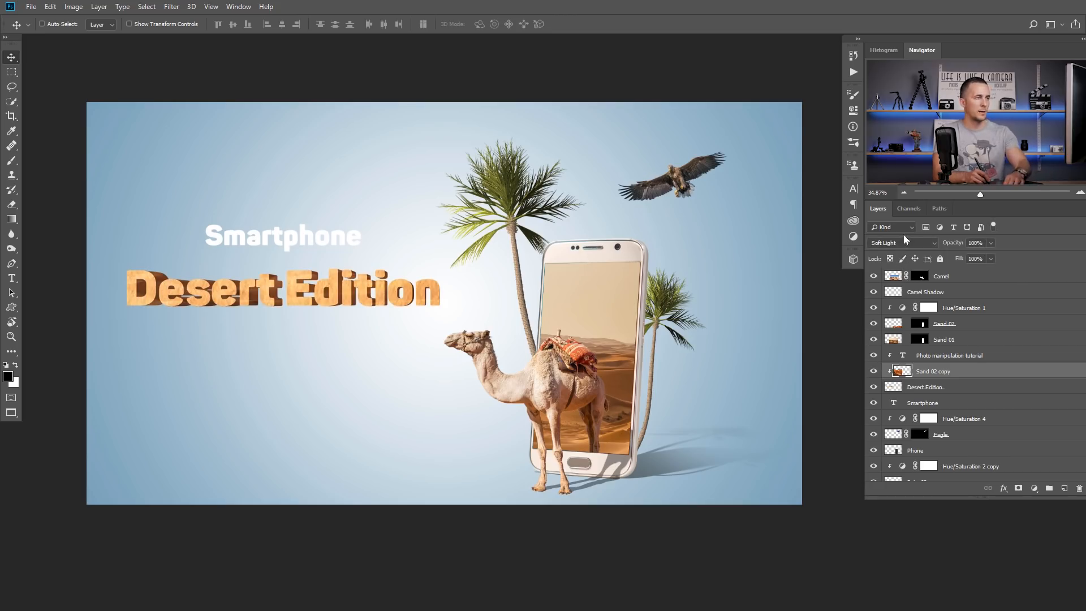
- Try the Overlay and Multiply blend modes on the Sand 02 copy layer and set it back to Soft Light
{"action": "left_click", "coordinate": [903, 242]}
{"action": "left_click", "coordinate": [890, 381]}
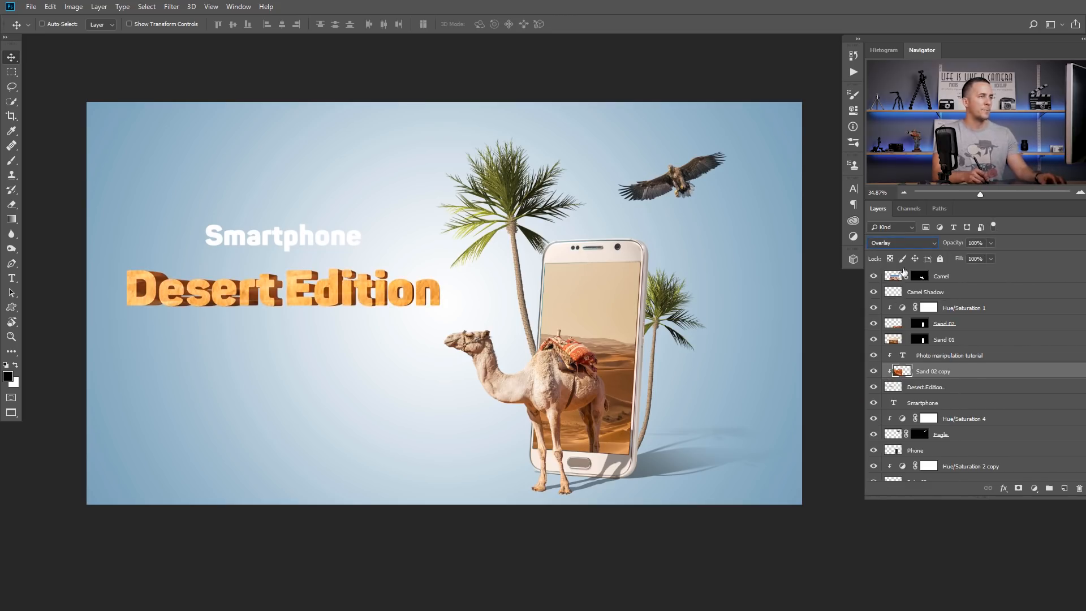
{"action": "left_click", "coordinate": [903, 243]}
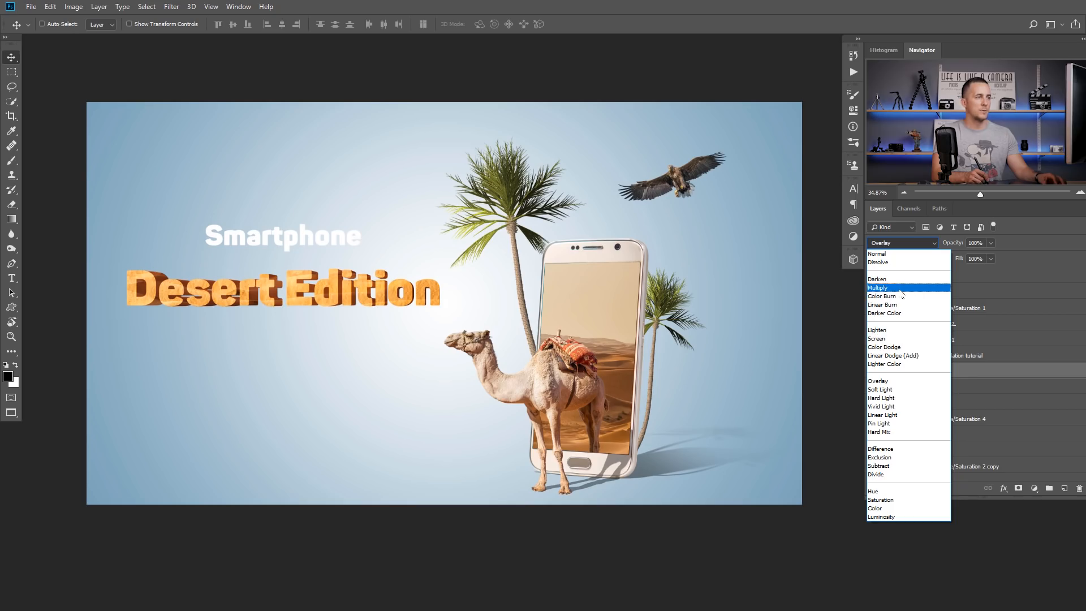
{"action": "left_click", "coordinate": [900, 292]}
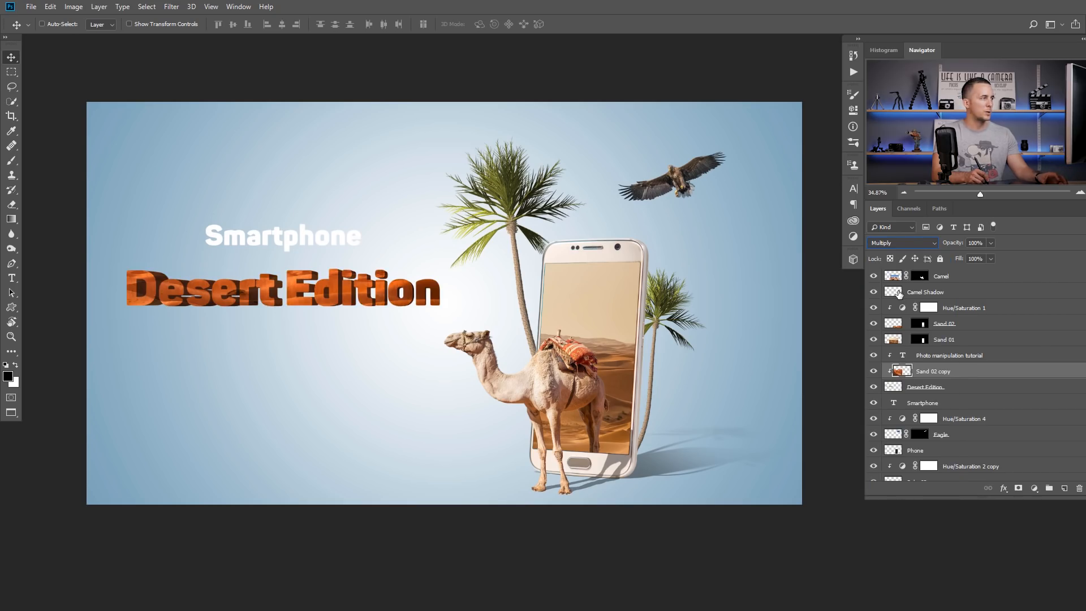
{"action": "left_click", "coordinate": [925, 243]}
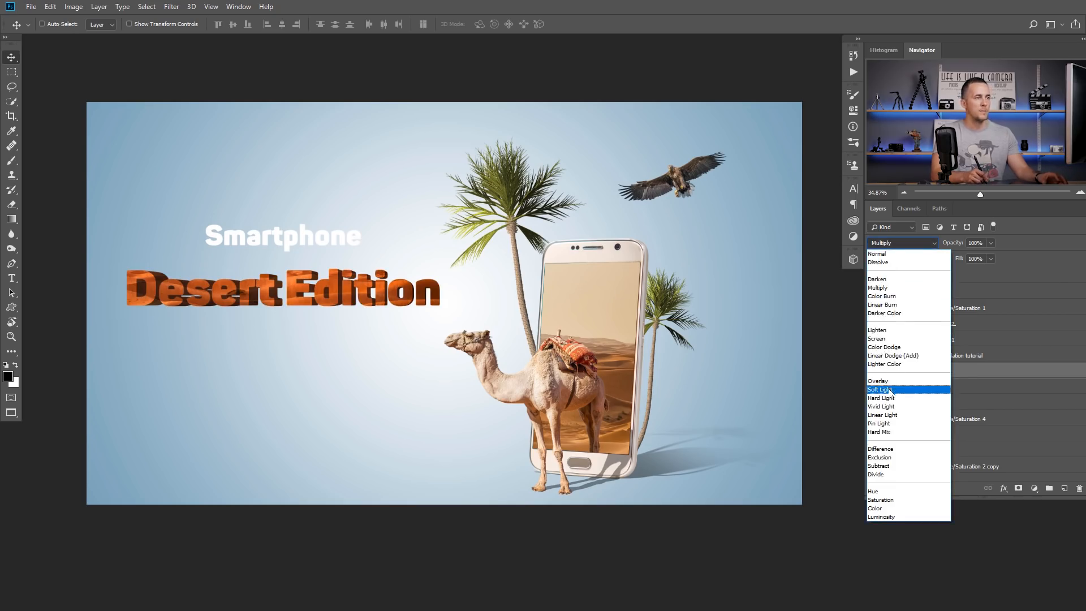
{"action": "left_click", "coordinate": [883, 389]}
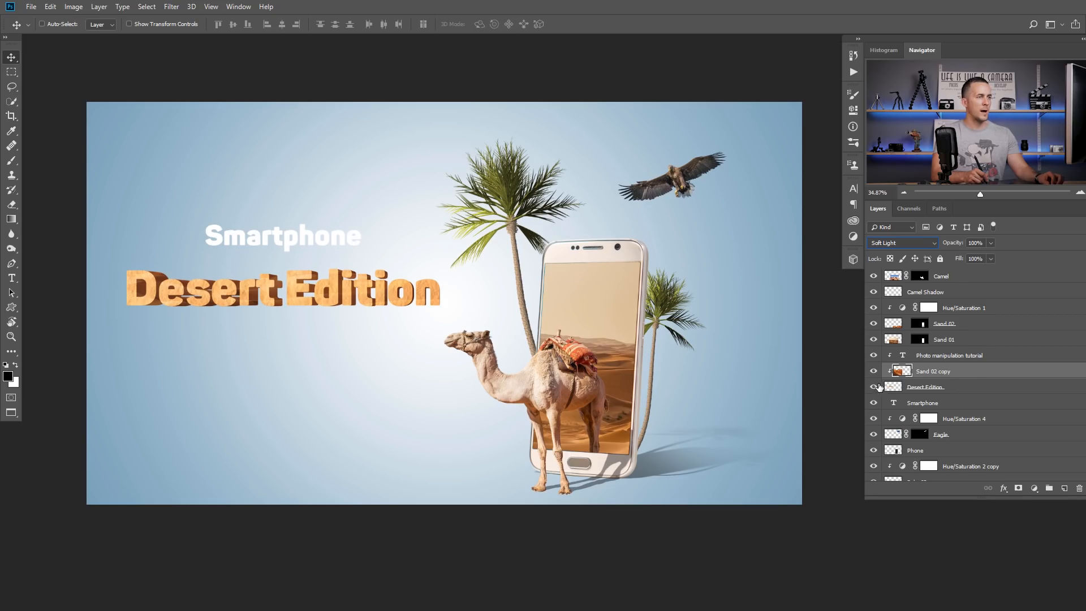
- Release the "Photo manipulation tutorial" text from the clipping mask, move it closer beneath "Desert Edition" and scale it to 127.19%
{"action": "left_click", "coordinate": [905, 359], "text": "alt"}
{"action": "left_click", "coordinate": [939, 356]}
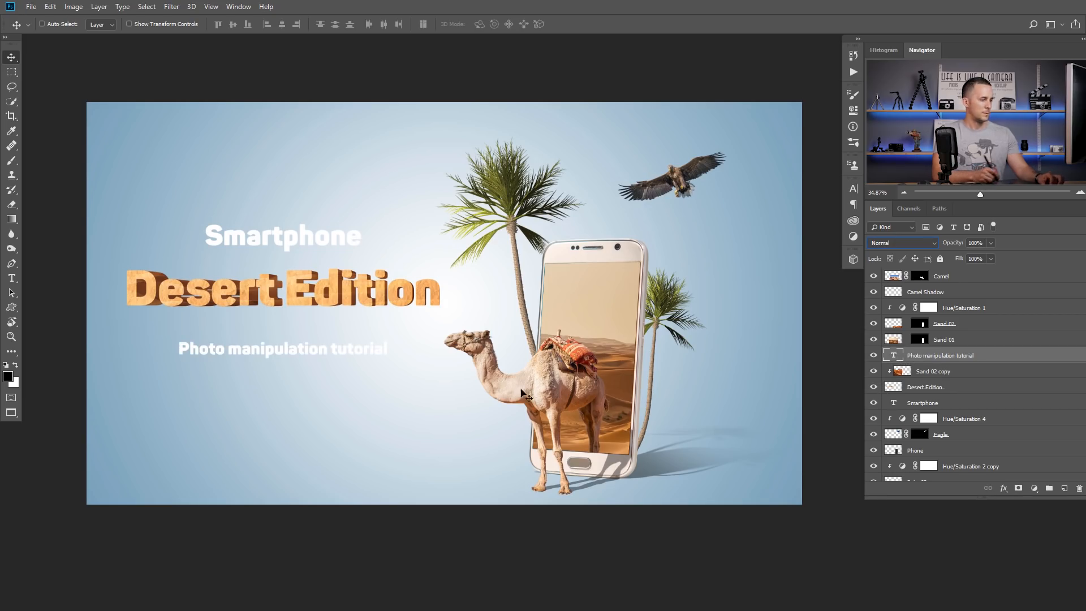
{"action": "left_click_drag", "start_coordinate": [367, 365], "coordinate": [378, 337]}
{"action": "key", "text": "ctrl+t"}
{"action": "key", "text": "Return"}
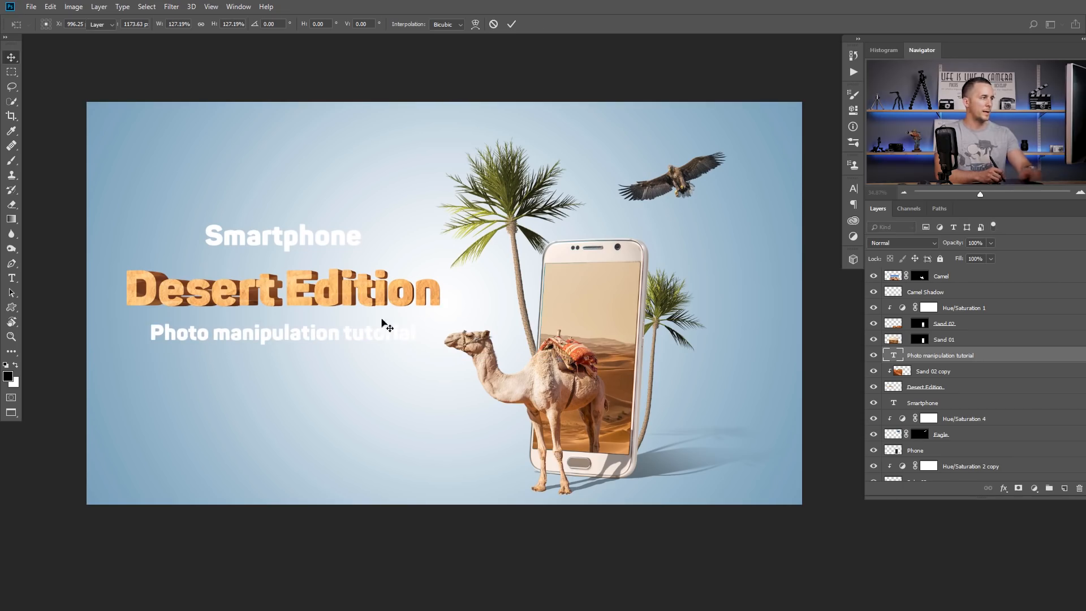
- Move the "Smartphone" text down closer to "Desert Edition" and scale the "Photo manipulation tutorial" text to 92.77%
{"action": "left_click_drag", "start_coordinate": [347, 245], "coordinate": [341, 248]}
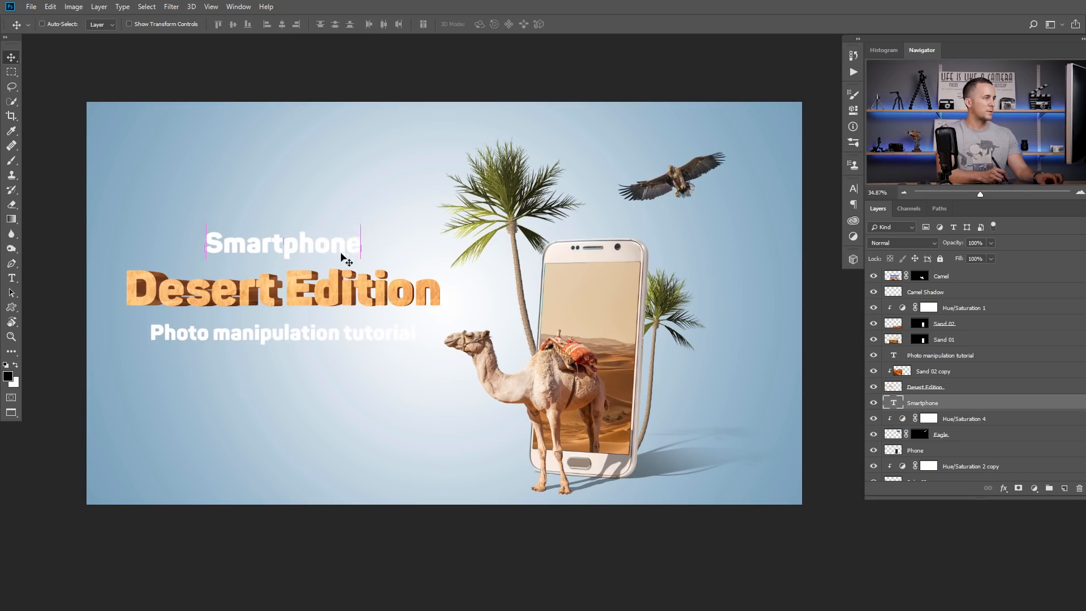
{"action": "left_click", "coordinate": [405, 339]}
{"action": "key", "text": "ctrl+t"}
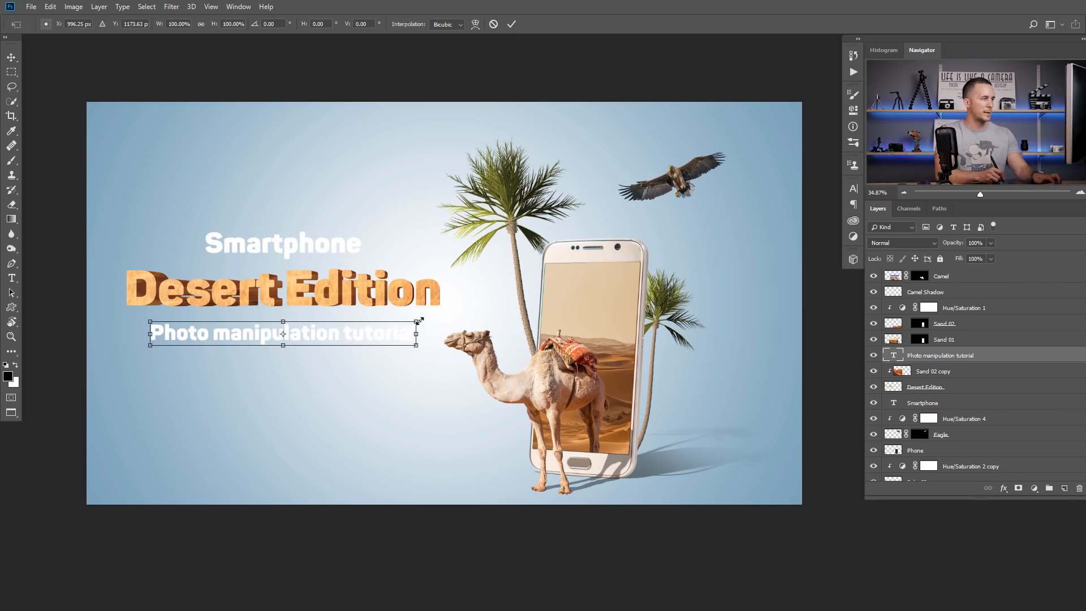
{"action": "left_click_drag", "start_coordinate": [414, 321], "coordinate": [410, 323]}
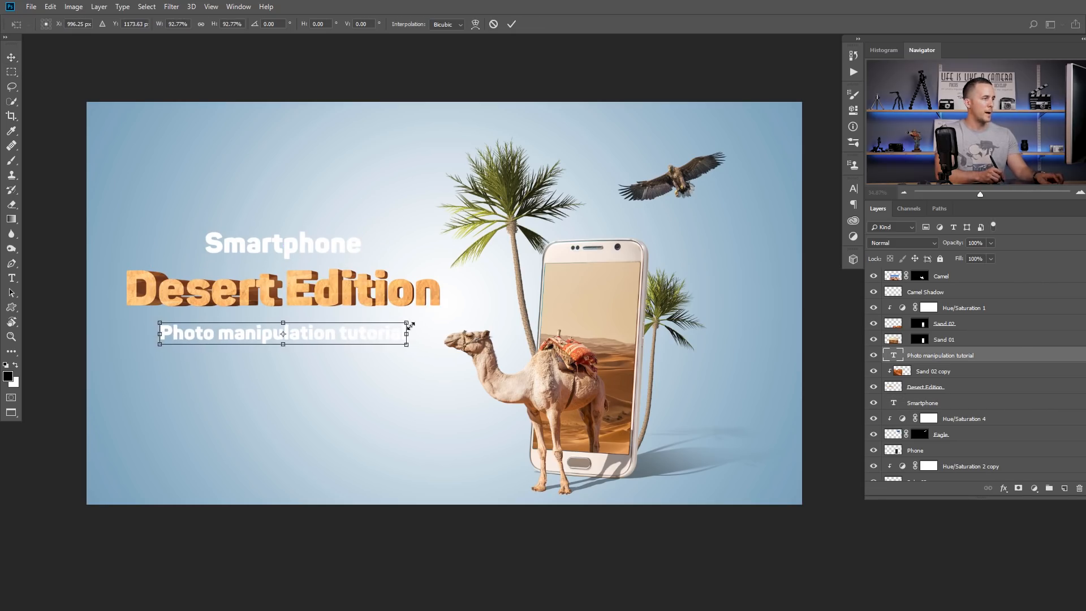
{"action": "key", "text": "Return"}
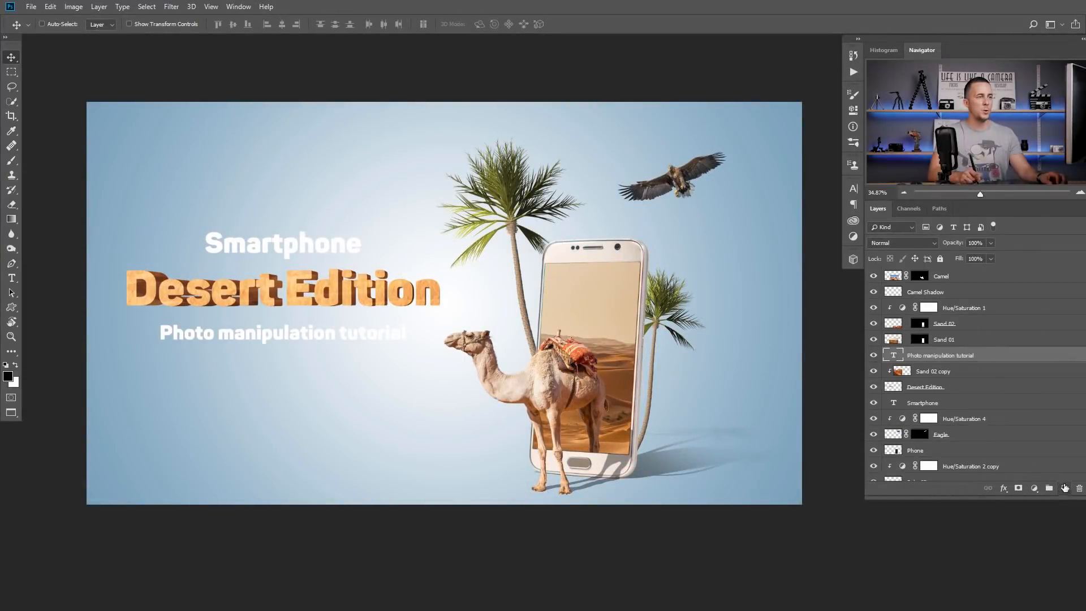
- Create a new layer above the "Photo manipulation tutorial" text and name it "Debris"
{"action": "left_click", "coordinate": [1065, 487]}
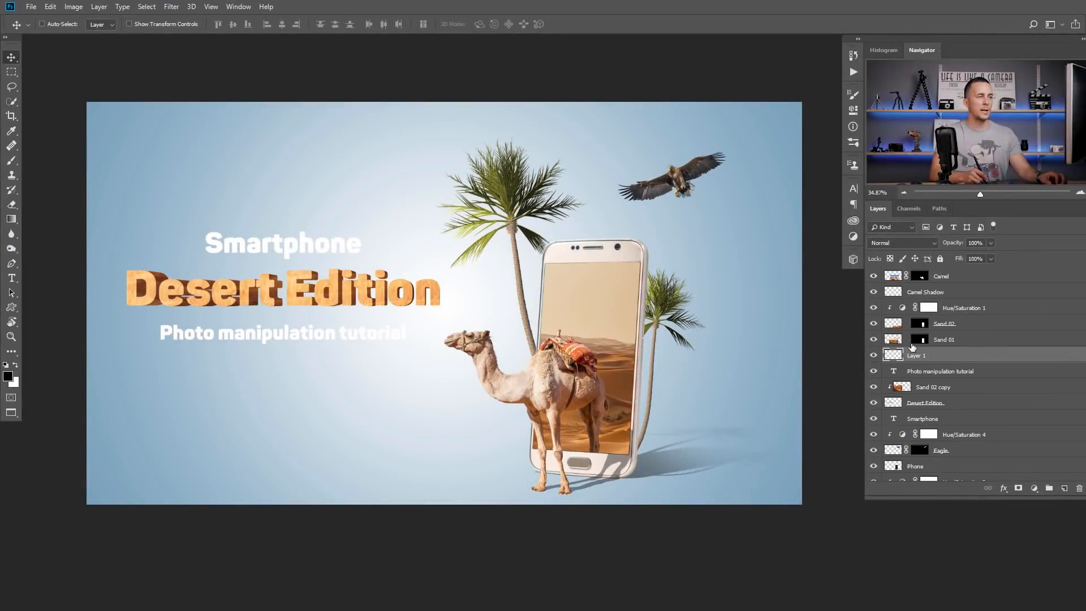
{"action": "double_click", "coordinate": [917, 356]}
{"action": "type", "text": "Debris"}
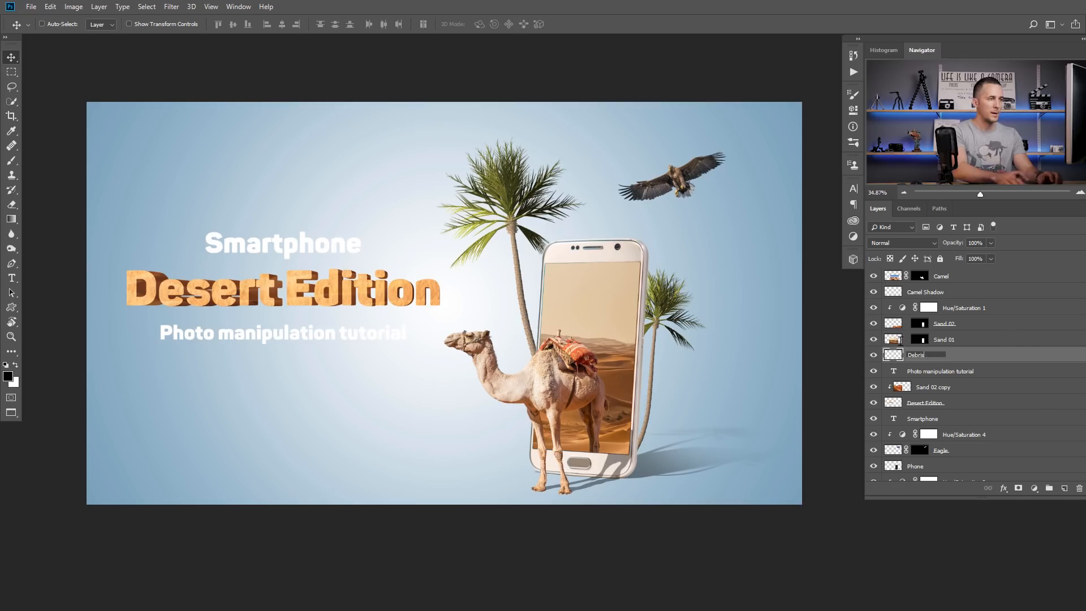
{"action": "key", "text": "Return"}
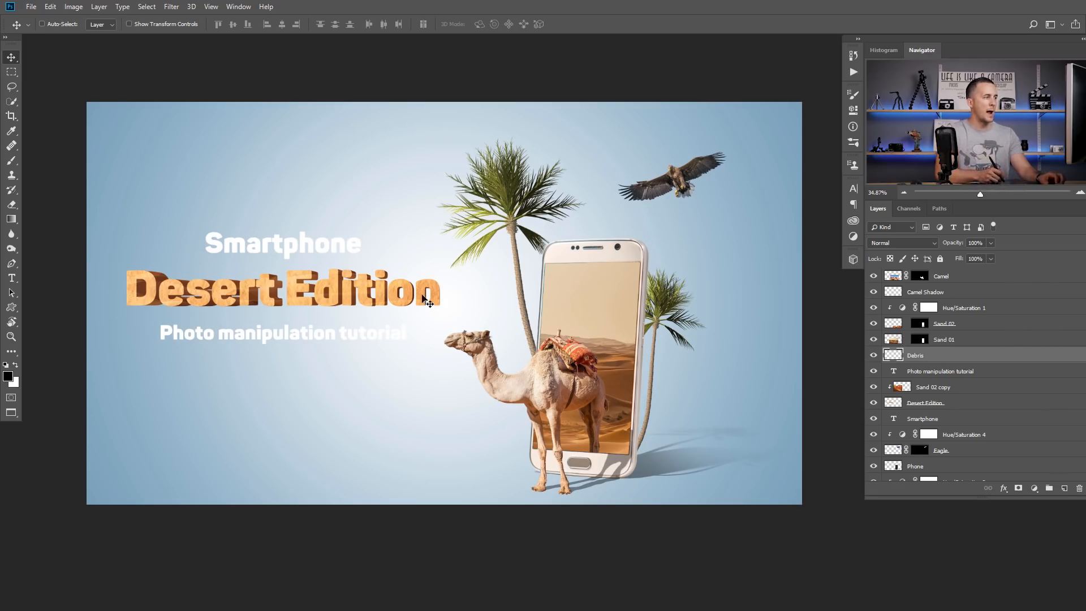
- Choose a scattered debris brush, test it at 200 px over the background, and undo the black test strokes
{"action": "key", "text": "b"}
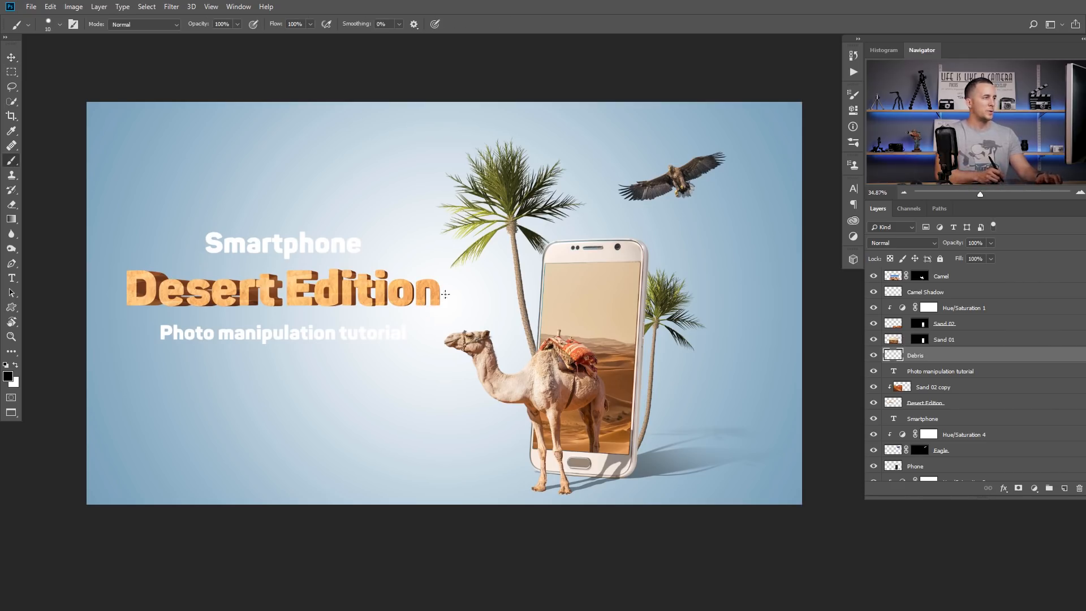
{"action": "right_click", "coordinate": [444, 291]}
{"action": "left_click_drag", "start_coordinate": [805, 457], "coordinate": [801, 592]}
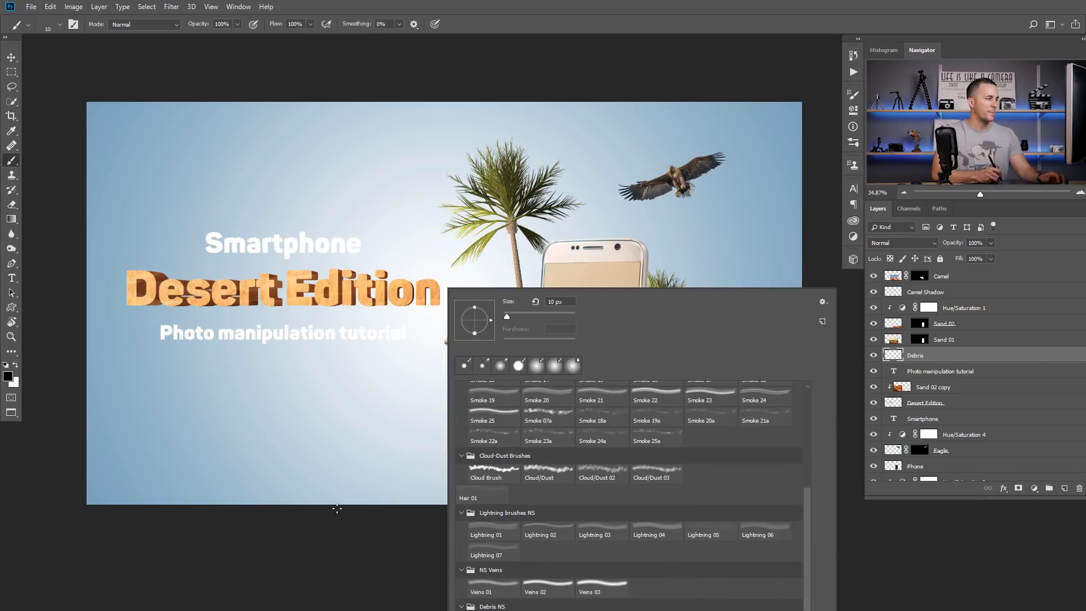
{"action": "left_click", "coordinate": [370, 435]}
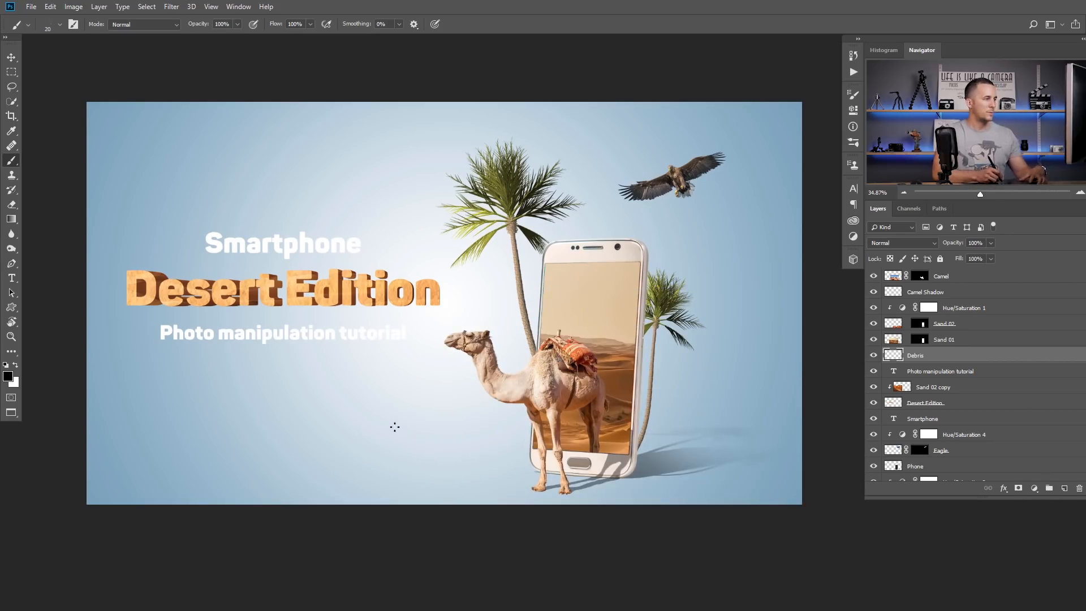
{"action": "left_click", "coordinate": [436, 433]}
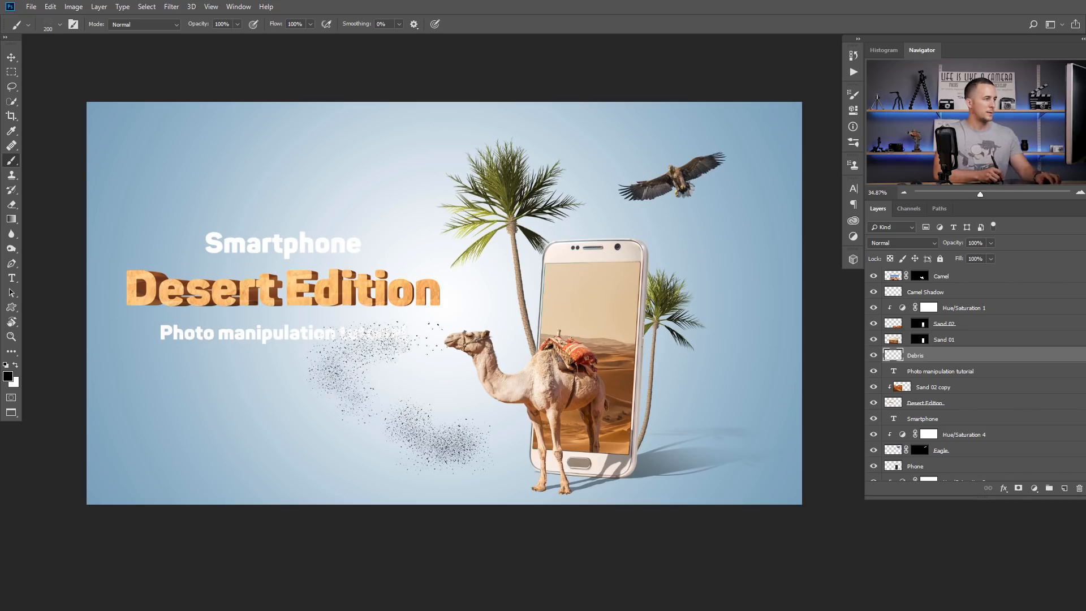
{"action": "key", "text": "ctrl+z"}
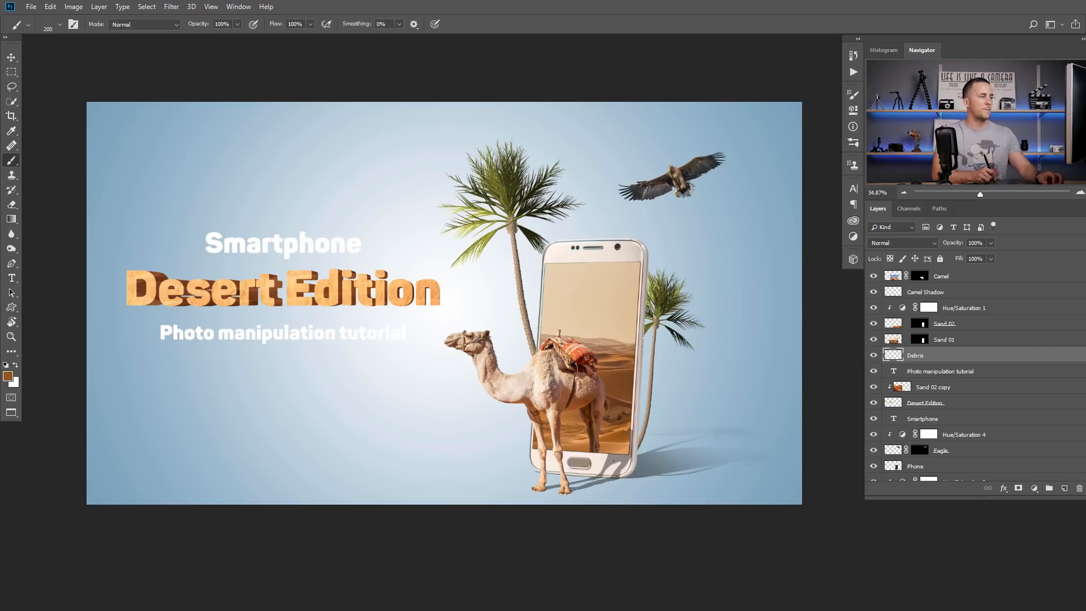
- Paint sand debris around the phone's lower edges on the Debris layer, using a 100 px brush and colours sampled from the sand
{"action": "mouse_move", "coordinate": [616, 448]}
{"action": "left_mouse_down"}
{"action": "mouse_move", "coordinate": [659, 448]}
{"action": "mouse_move", "coordinate": [551, 389]}
{"action": "left_mouse_up"}
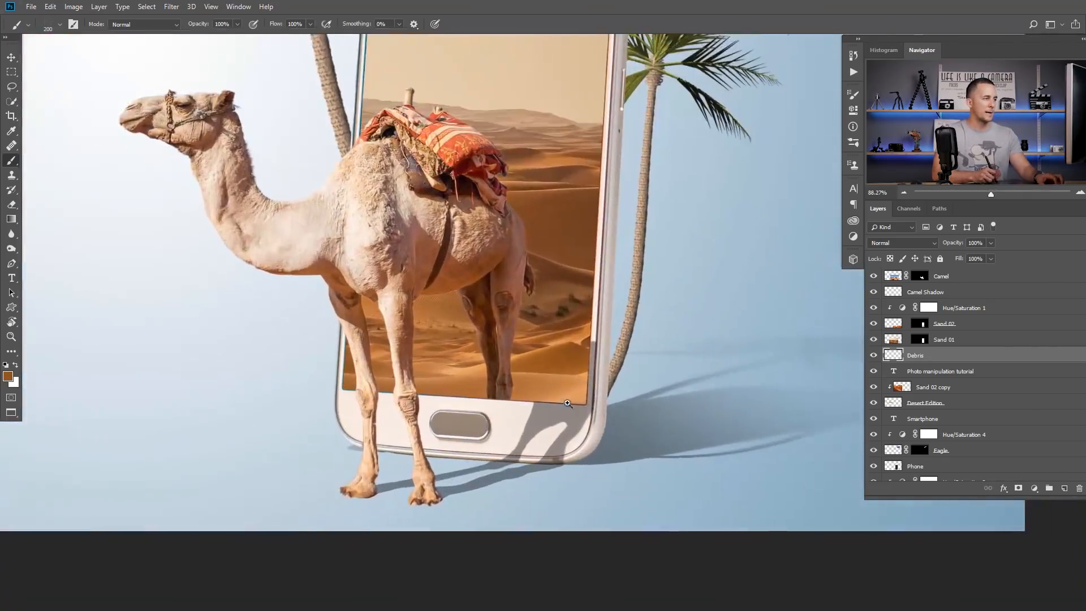
{"action": "left_click_drag", "start_coordinate": [597, 419], "coordinate": [611, 420]}
{"action": "left_click", "coordinate": [544, 382], "text": "alt"}
{"action": "left_click", "coordinate": [552, 444]}
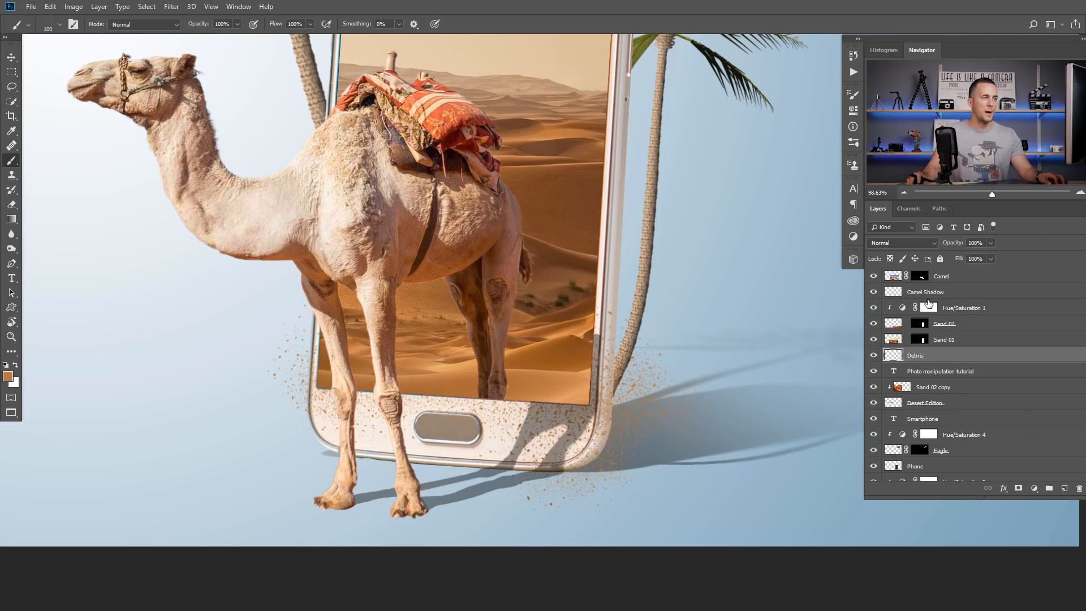
- Create a new layer above the Camel layer and name it "Debris 02"
{"action": "left_click", "coordinate": [893, 277]}
{"action": "left_click", "coordinate": [1063, 488]}
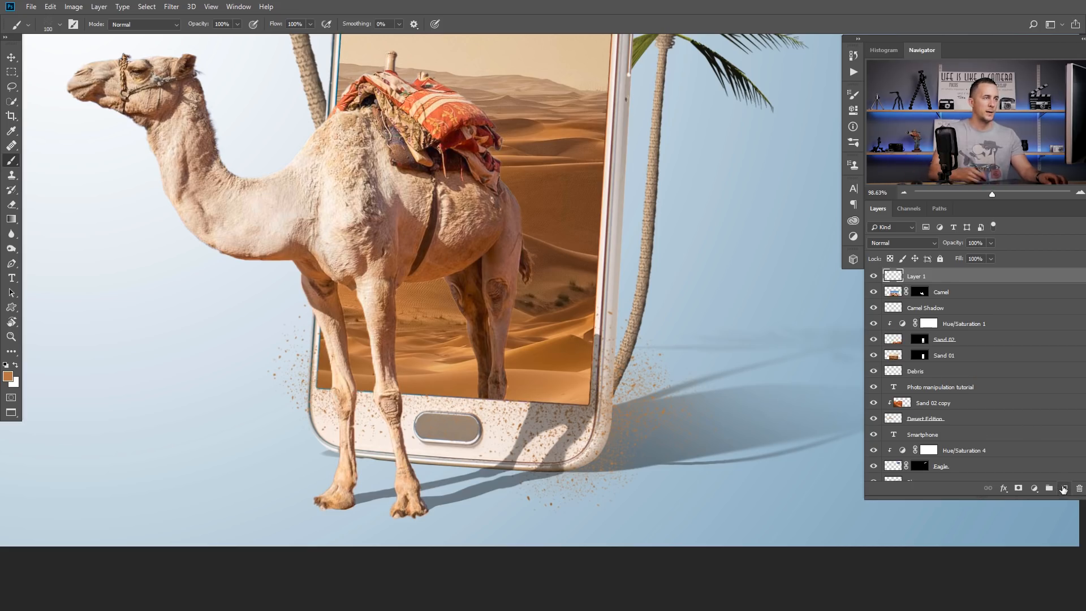
{"action": "double_click", "coordinate": [920, 277]}
{"action": "type", "text": "Debris 02"}
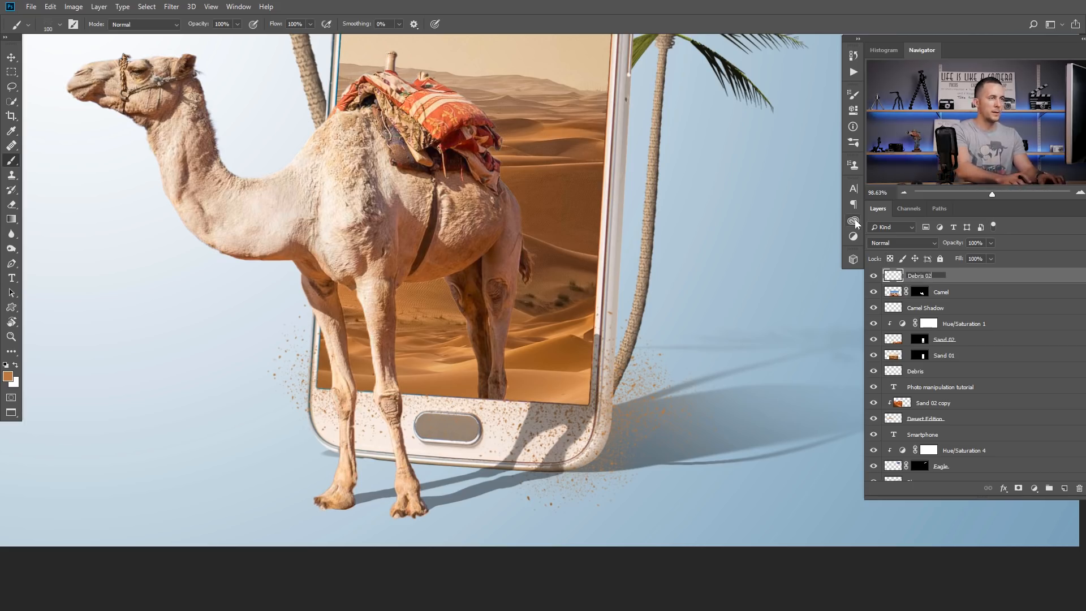
{"action": "key", "text": "Return"}
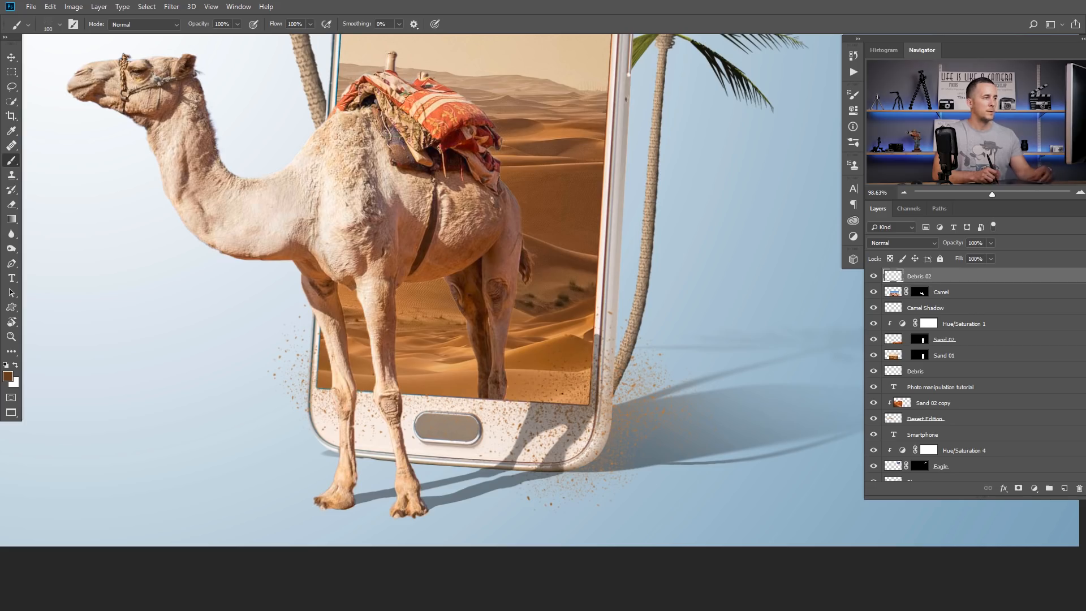
- Add dark brown debris specks over the phone's lower part on the Debris 02 layer, using a smaller brush of 70 to 80 px
{"action": "key", "text": "bracketleft"}
{"action": "key", "text": "bracketleft"}
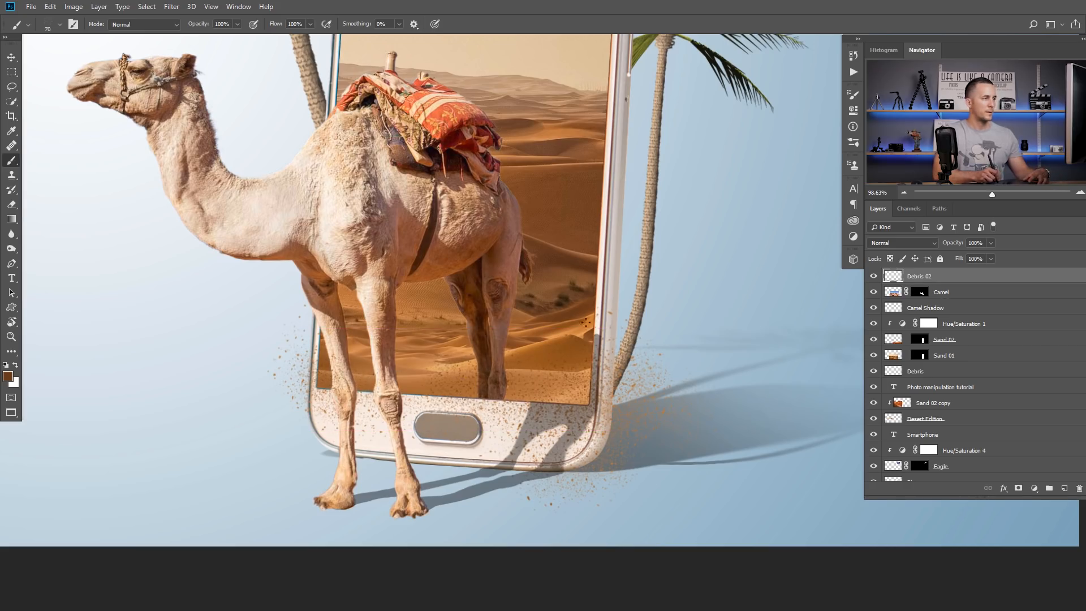
{"action": "key", "text": "bracketright"}
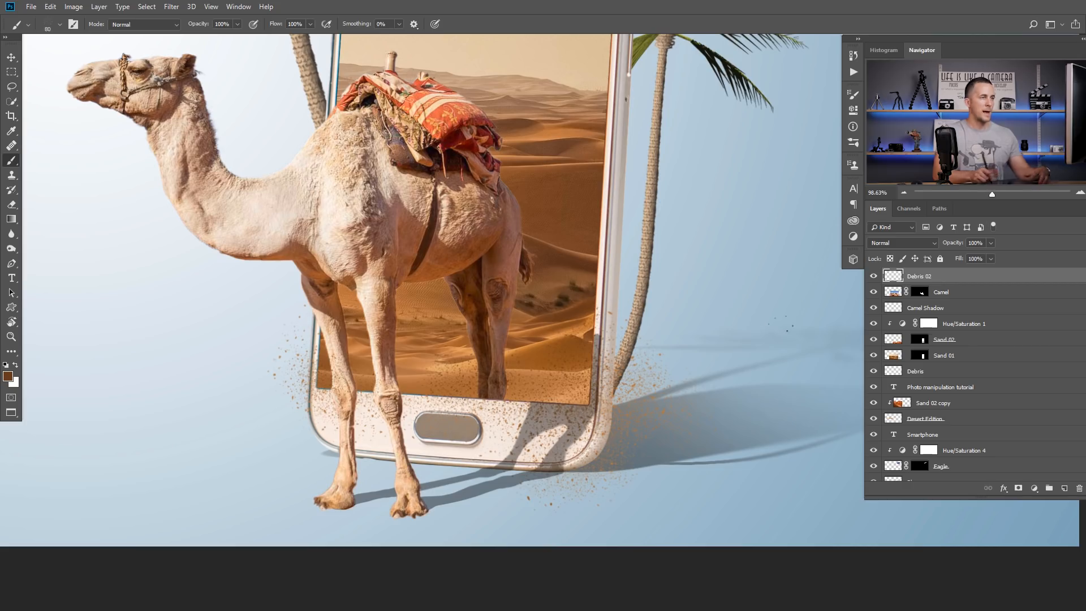
- Add more debris beside the phone's base on the Debris layer, using light and dark colours sampled from the desert sand
{"action": "left_click", "coordinate": [944, 372]}
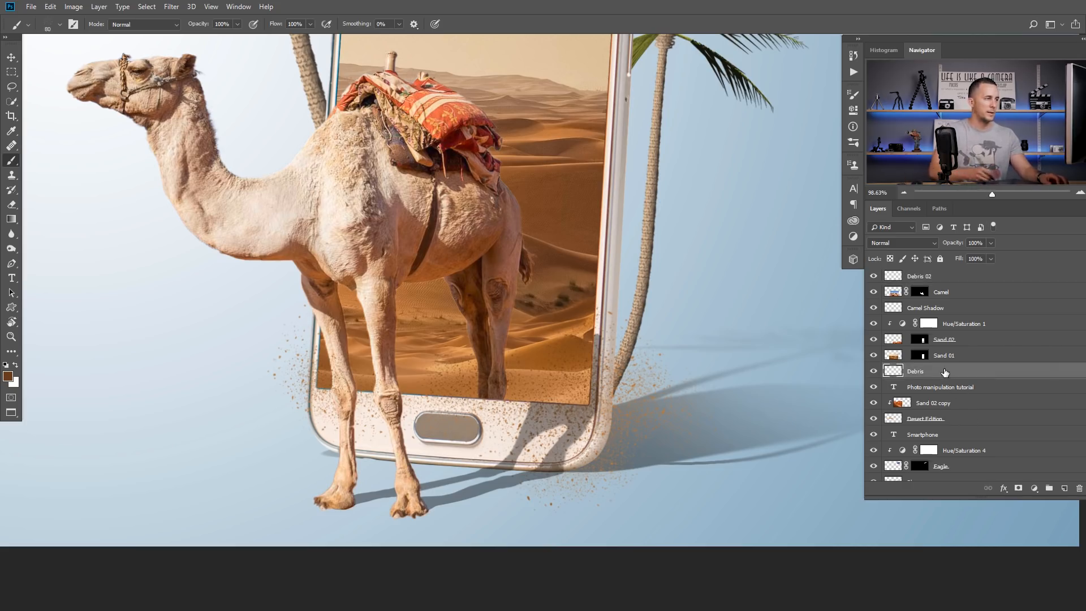
{"action": "left_click", "coordinate": [435, 360], "text": "alt"}
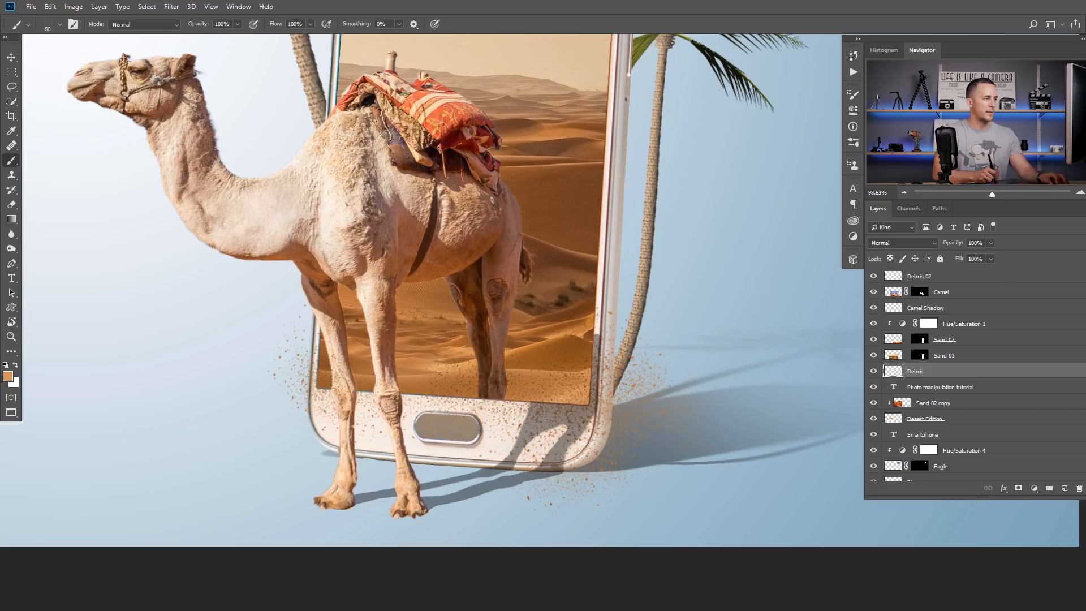
{"action": "left_click", "coordinate": [662, 374]}
{"action": "left_click_drag", "start_coordinate": [570, 429], "coordinate": [534, 440]}
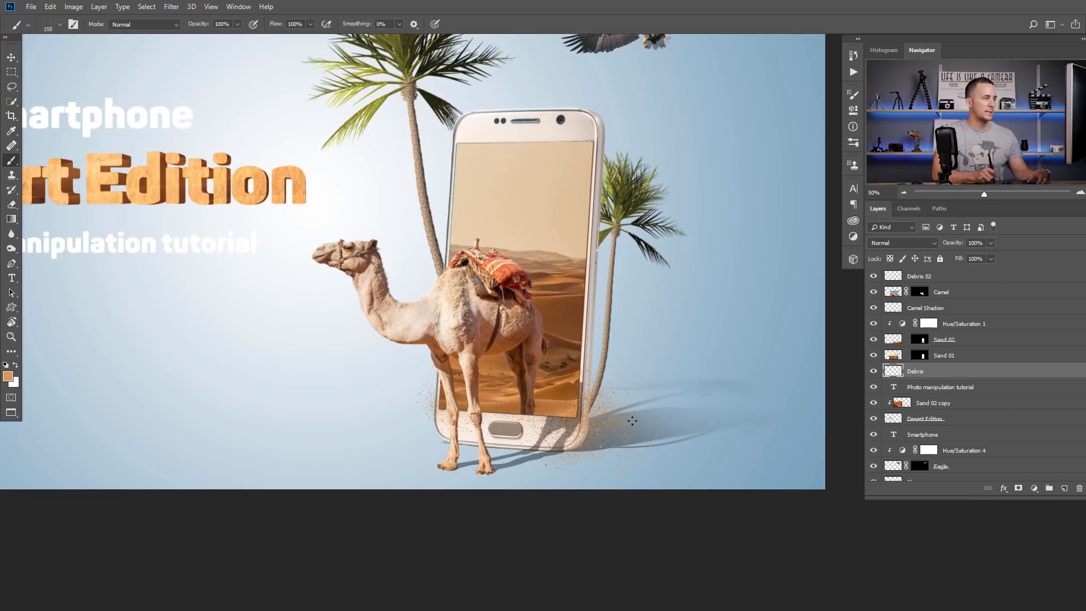
{"action": "left_click", "coordinate": [565, 392], "text": "alt"}
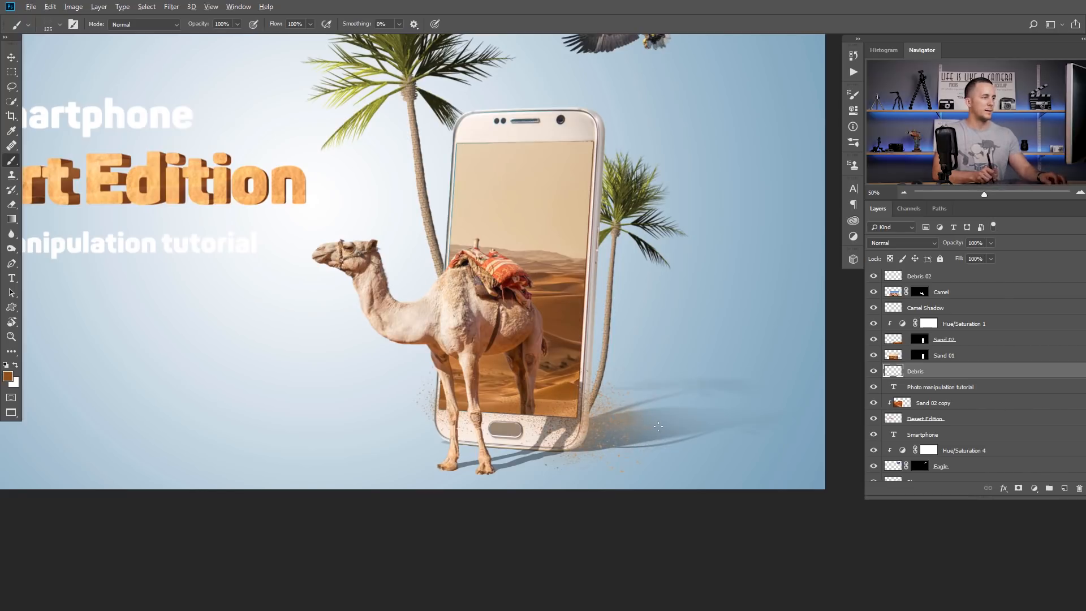
- Create a new layer above the Debris layer and name it "Text Debris"
{"action": "left_click_drag", "start_coordinate": [345, 267], "coordinate": [480, 308]}
{"action": "left_click_drag", "start_coordinate": [426, 240], "coordinate": [499, 273]}
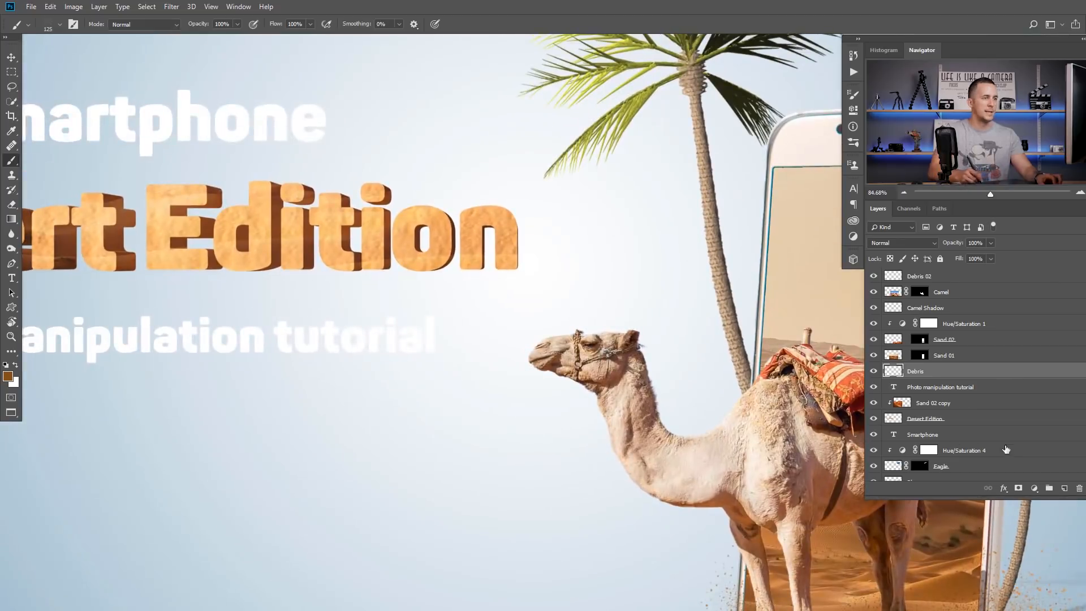
{"action": "left_click", "coordinate": [1064, 488]}
{"action": "double_click", "coordinate": [916, 371]}
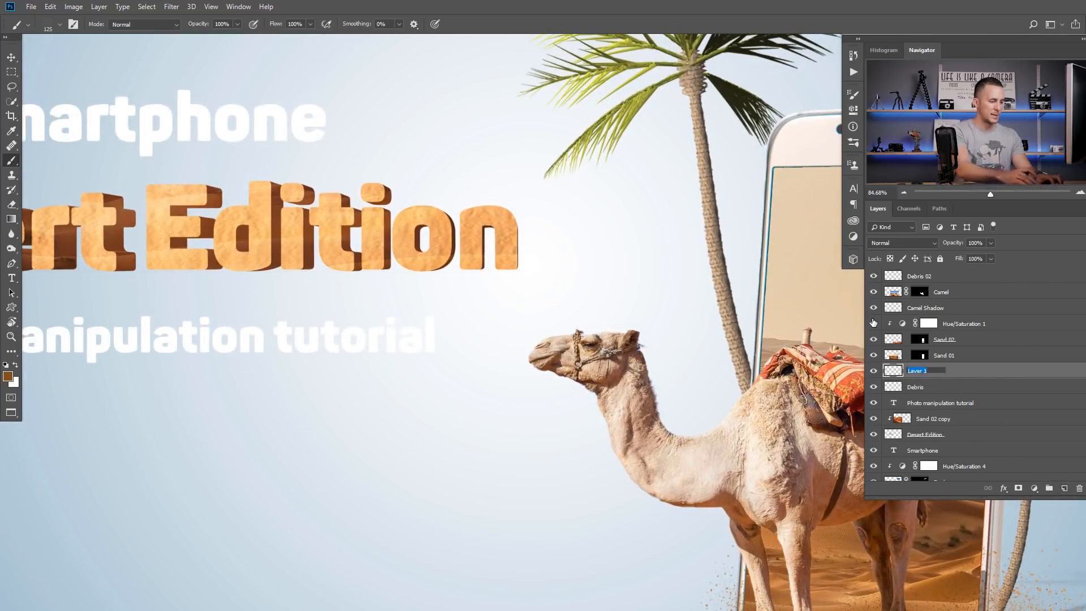
{"action": "type", "text": "Text D"}
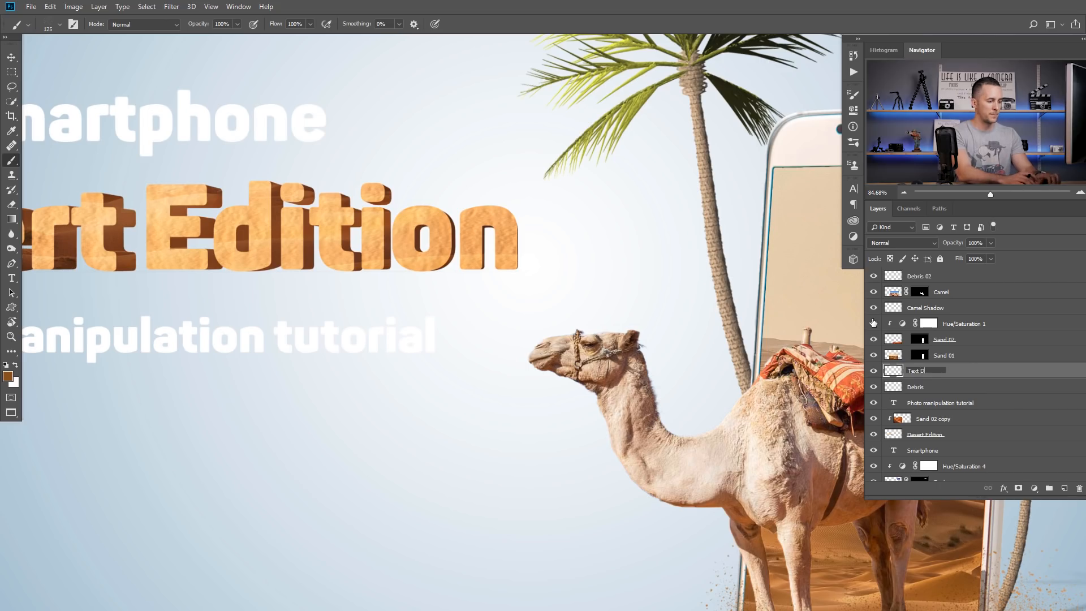
{"action": "type", "text": "ebris"}
{"action": "key", "text": "Return"}
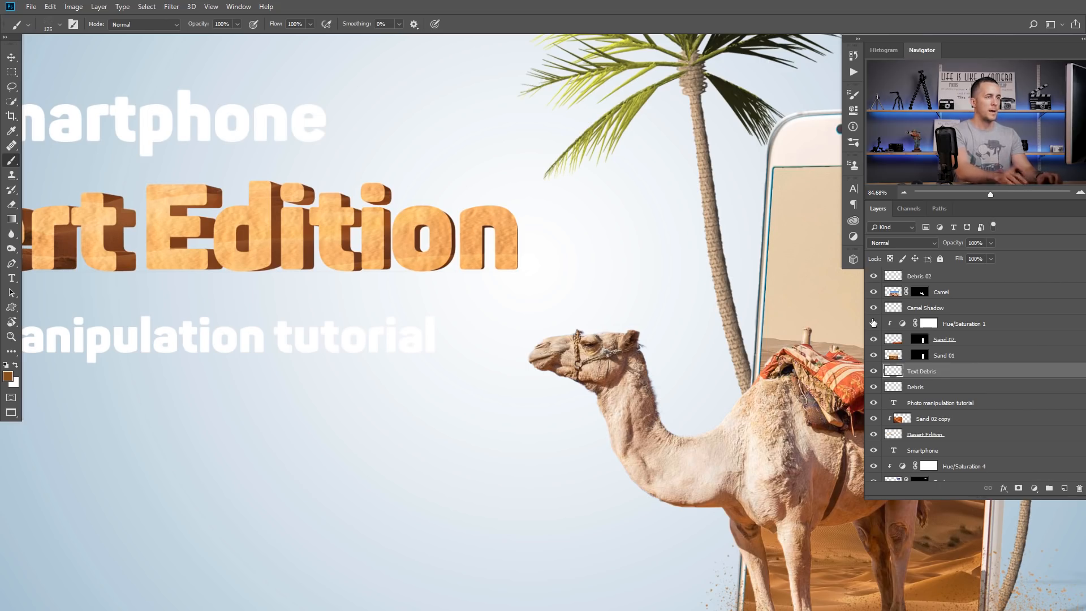
- Paint sand-coloured debris, sampled from the title, below the final letter n and along the title's lower edge on the Text Debris layer with a 60 to 100 px brush
{"action": "left_click", "coordinate": [506, 255], "text": "alt"}
{"action": "scroll", "coordinate": [506, 271], "scroll_direction": "up", "scroll_amount": 2}
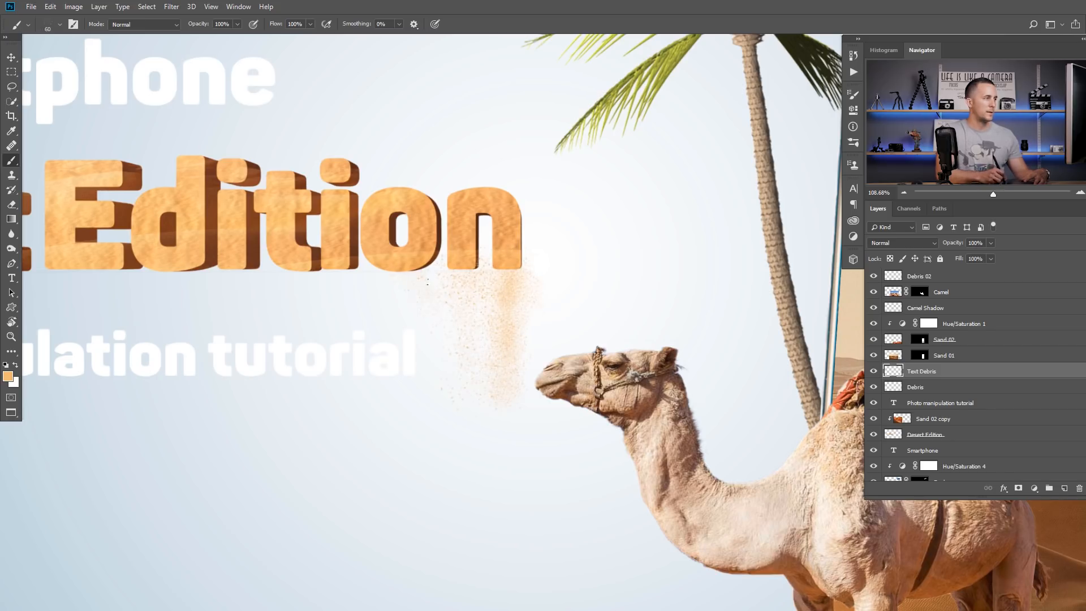
{"action": "left_click_drag", "start_coordinate": [301, 263], "coordinate": [512, 262]}
{"action": "key", "text": "bracketright"}
{"action": "key", "text": "bracketright"}
{"action": "key", "text": "bracketright"}
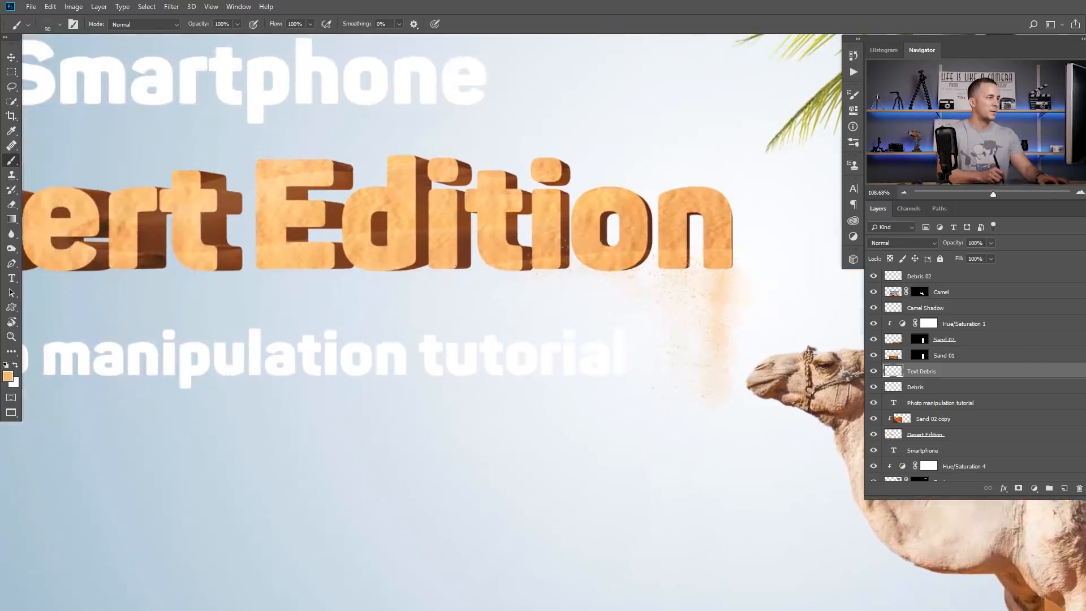
{"action": "left_click_drag", "start_coordinate": [243, 266], "coordinate": [609, 283]}
{"action": "left_click_drag", "start_coordinate": [387, 282], "coordinate": [164, 285]}
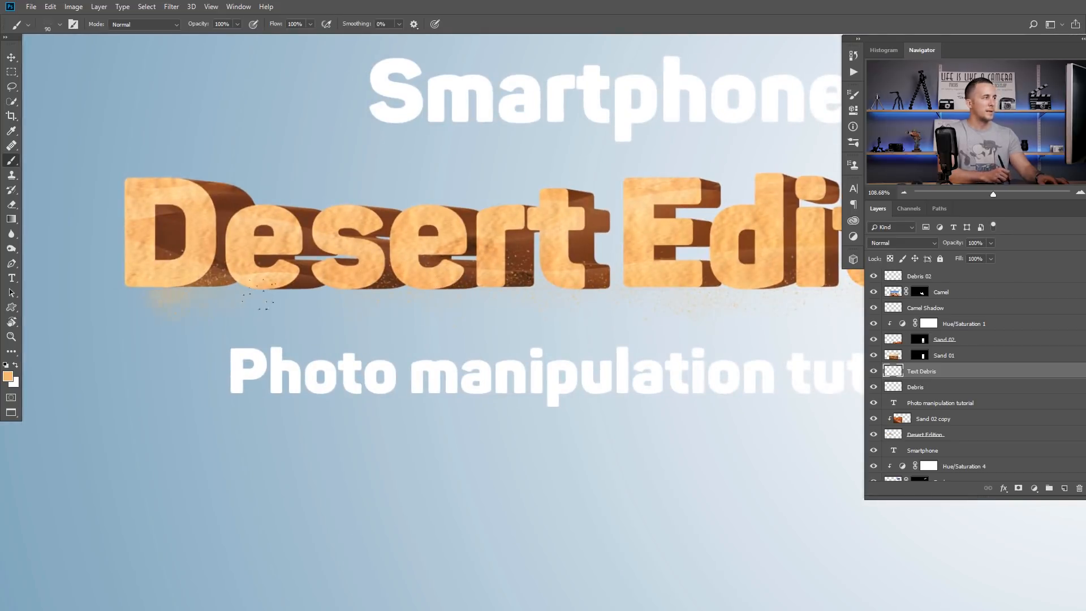
{"action": "mouse_move", "coordinate": [488, 282]}
{"action": "left_mouse_down"}
{"action": "mouse_move", "coordinate": [342, 279]}
{"action": "mouse_move", "coordinate": [405, 276]}
{"action": "mouse_move", "coordinate": [362, 268]}
{"action": "left_mouse_up"}
{"action": "left_click_drag", "start_coordinate": [599, 256], "coordinate": [380, 262]}
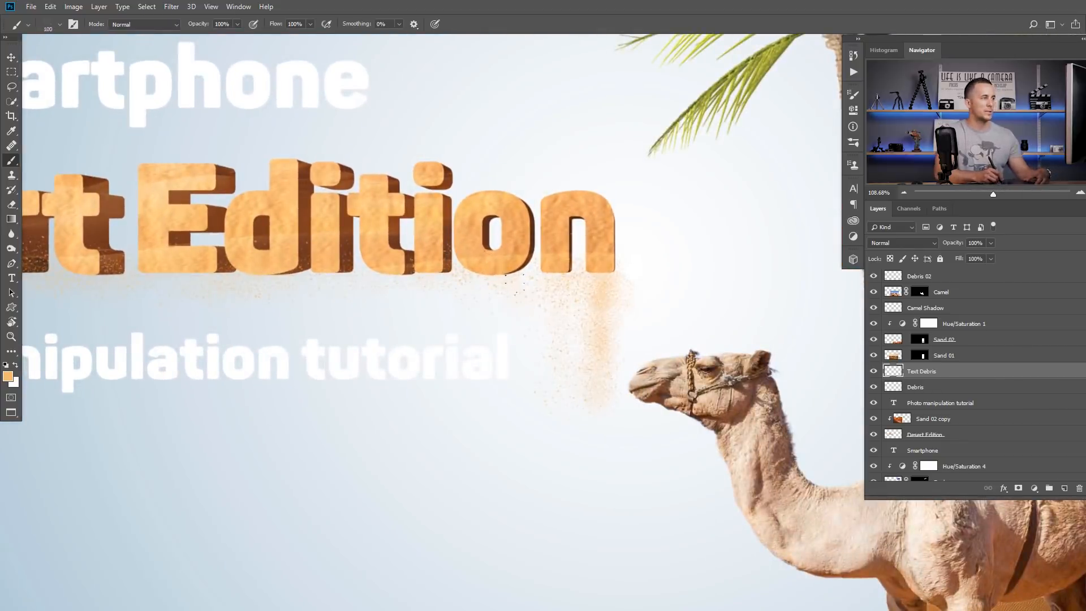
{"action": "key", "text": "bracketleft"}
{"action": "key", "text": "bracketleft"}
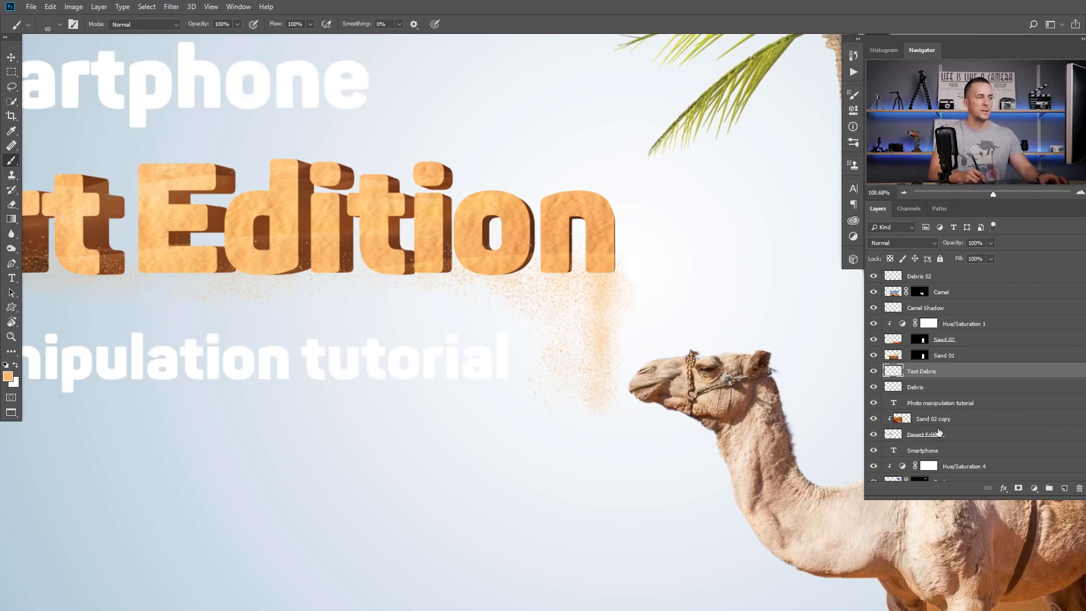
- Add a layer mask to the Desert Edition layer and reset the painting colours to black and white
{"action": "left_click", "coordinate": [906, 437]}
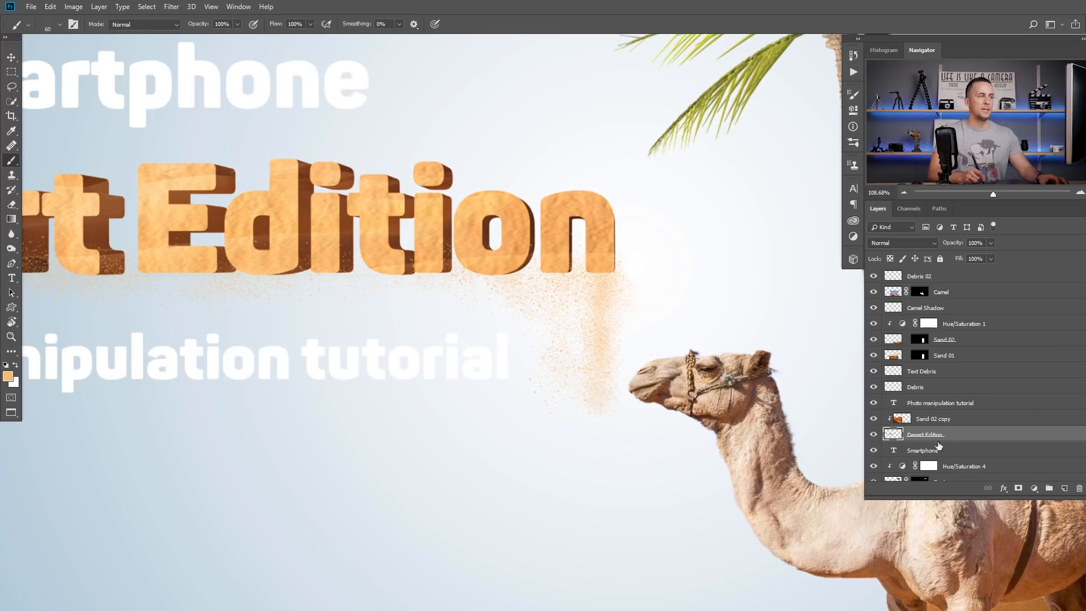
{"action": "left_click", "coordinate": [1018, 489]}
{"action": "key", "text": "d"}
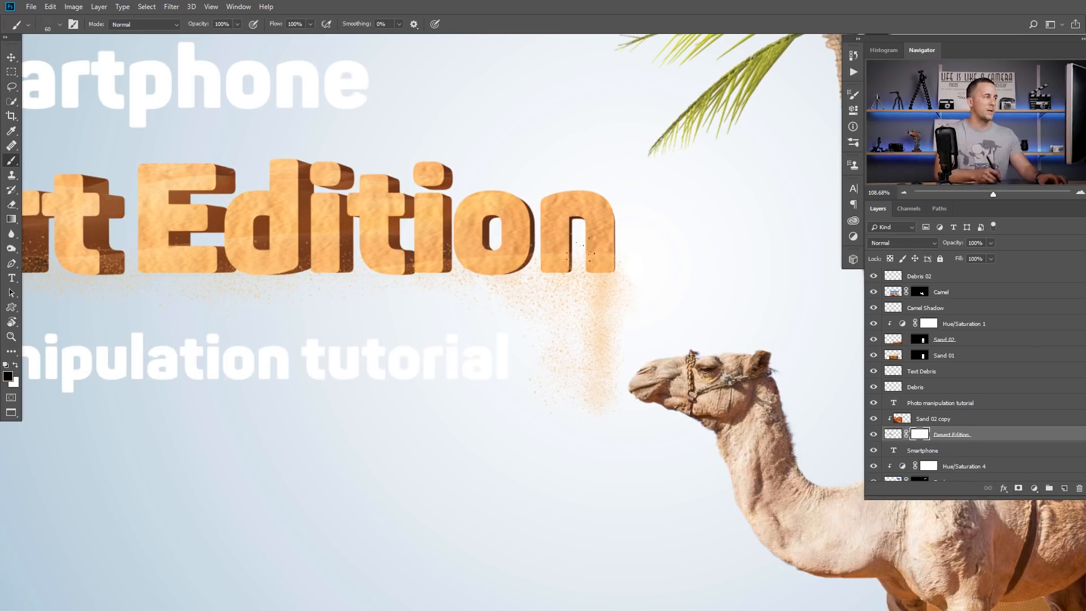
- Paint black on the title's mask with a 40 to 50 px debris brush to crumble the lower edges of the letters o and n
{"action": "scroll", "coordinate": [563, 248], "scroll_direction": "up", "scroll_amount": 3}
{"action": "key", "text": "bracketleft"}
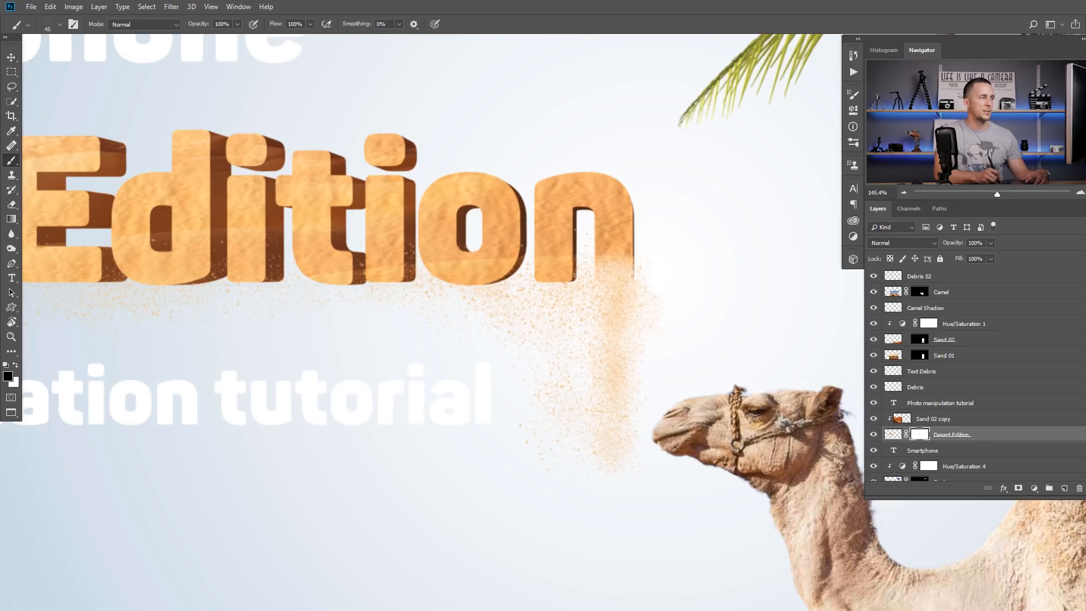
{"action": "mouse_move", "coordinate": [553, 281]}
{"action": "left_mouse_down"}
{"action": "mouse_move", "coordinate": [538, 283]}
{"action": "mouse_move", "coordinate": [568, 287]}
{"action": "left_mouse_up"}
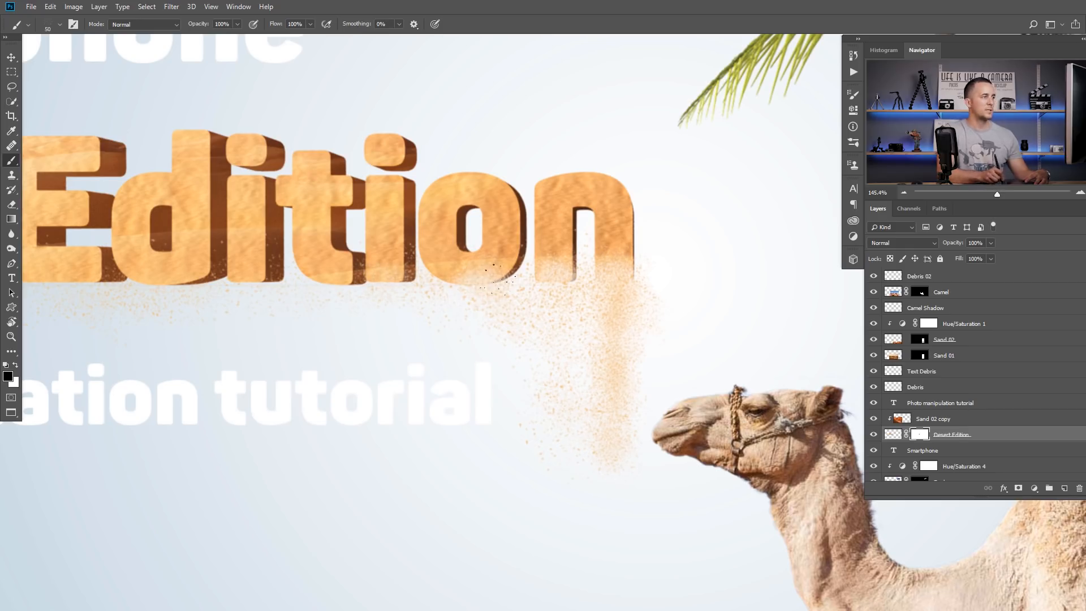
{"action": "left_click", "coordinate": [616, 270]}
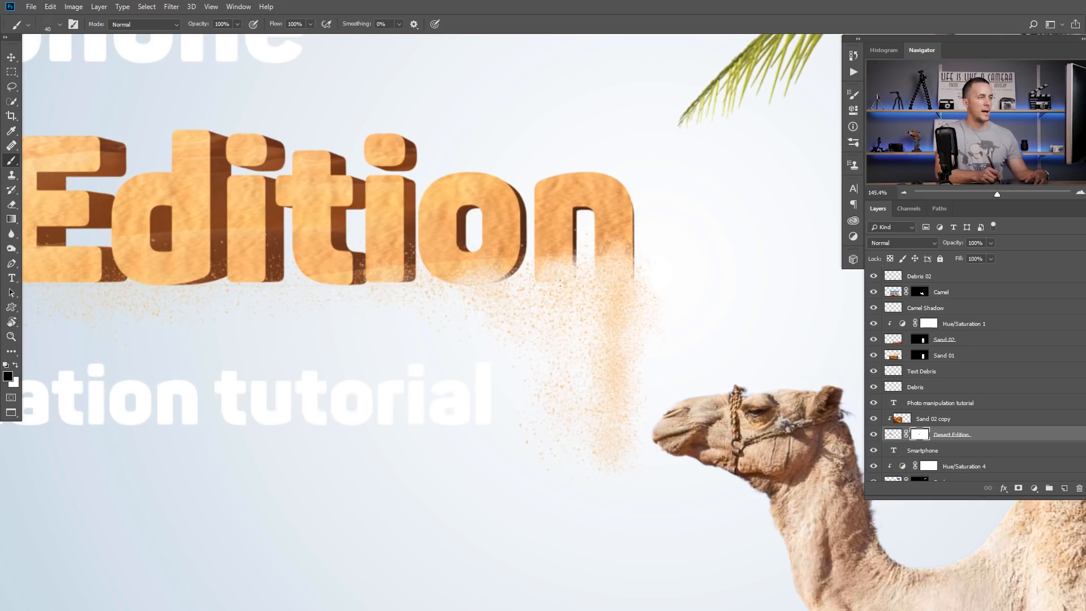
- Paint more falling sand below the letters o and n on the Debris layer, using a light sand colour sampled from the existing specks
{"action": "left_click", "coordinate": [893, 387]}
{"action": "left_click", "coordinate": [552, 286], "text": "alt"}
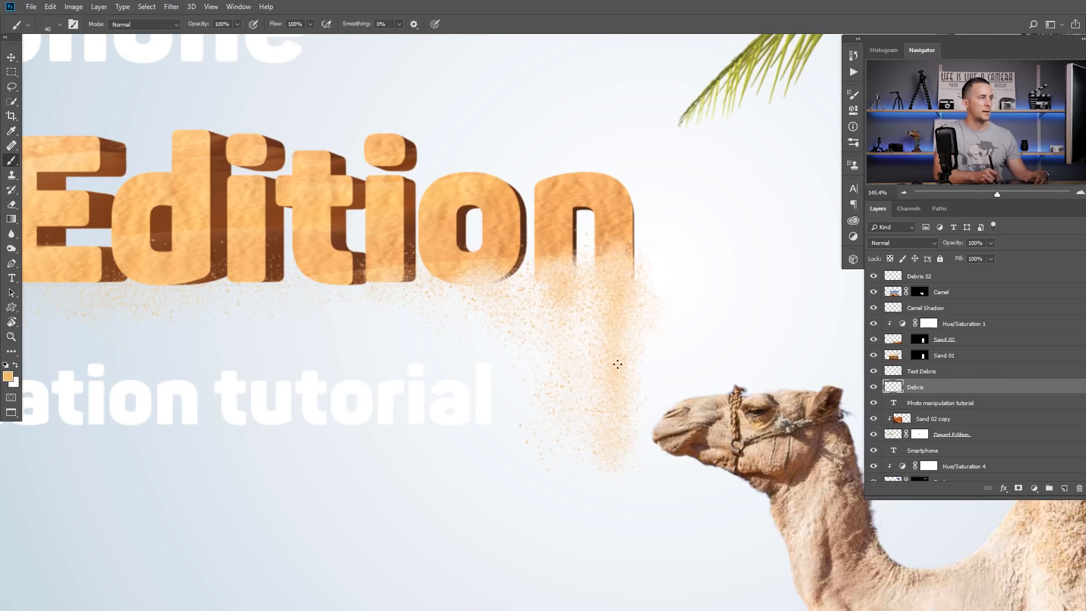
{"action": "key", "text": "bracketright"}
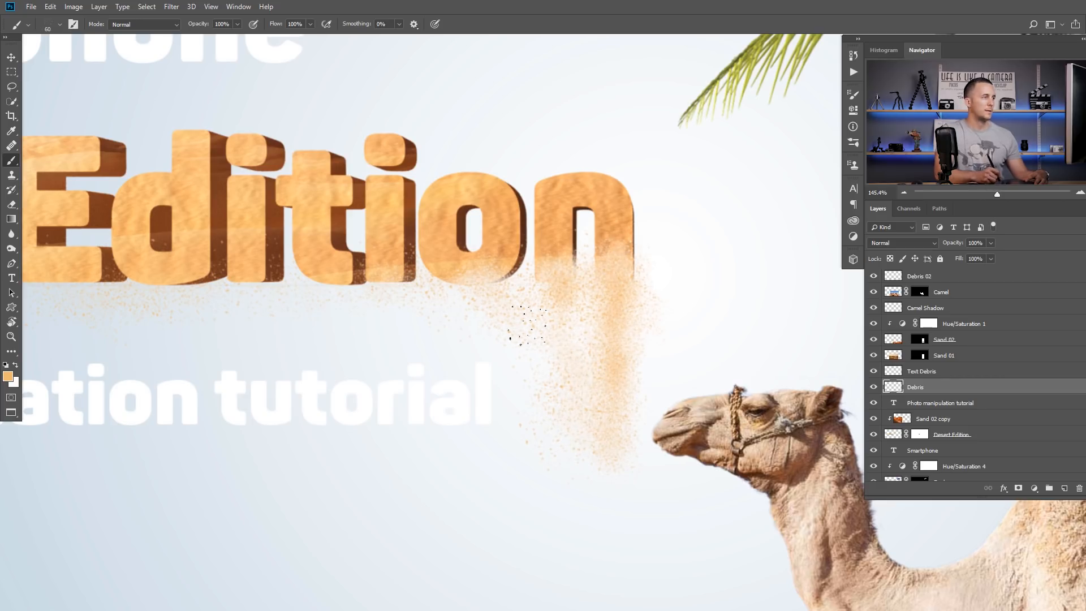
{"action": "key", "text": "bracketleft"}
{"action": "mouse_move", "coordinate": [568, 322]}
{"action": "left_mouse_down"}
{"action": "mouse_move", "coordinate": [509, 335]}
{"action": "mouse_move", "coordinate": [567, 320]}
{"action": "left_mouse_up"}
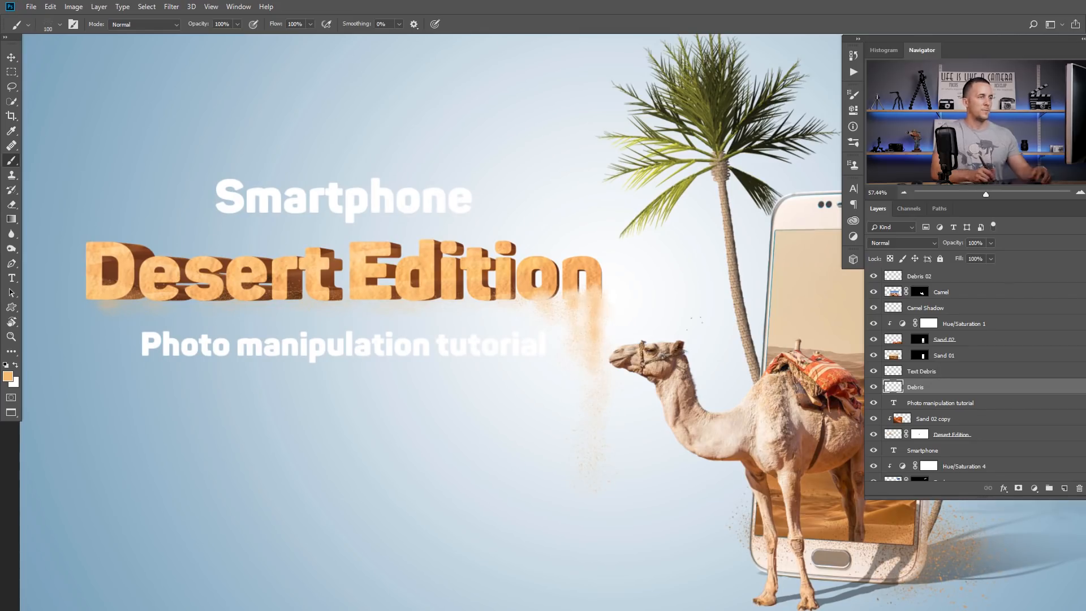
- Erode the lower part of the letter n further on the Desert Edition layer mask with a 90 px debris brush
{"action": "left_click", "coordinate": [919, 434]}
{"action": "key", "text": "bracketleft"}
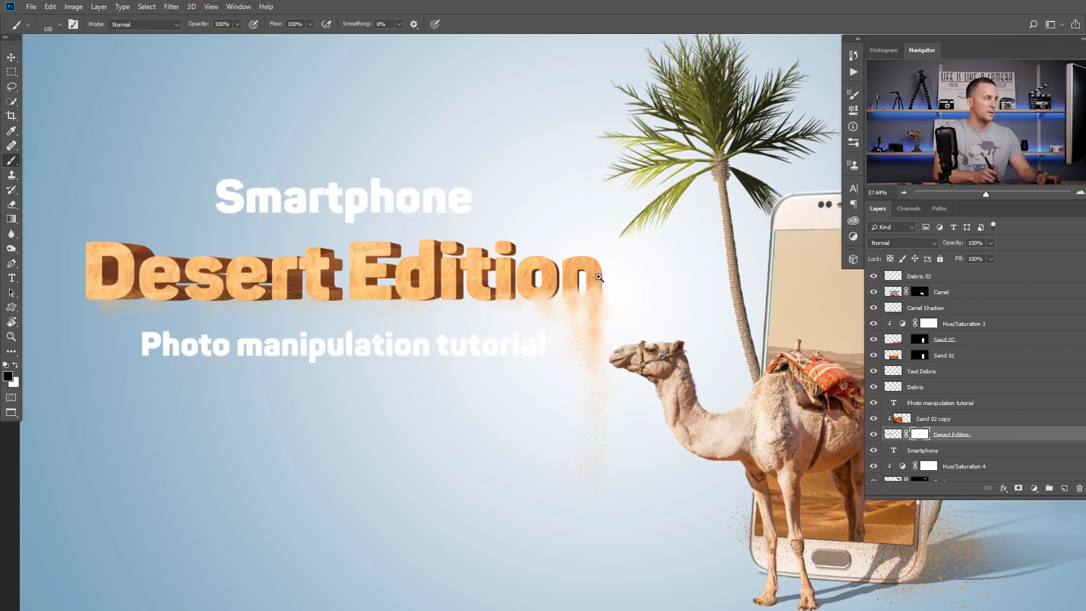
{"action": "left_click_drag", "start_coordinate": [590, 285], "coordinate": [615, 291]}
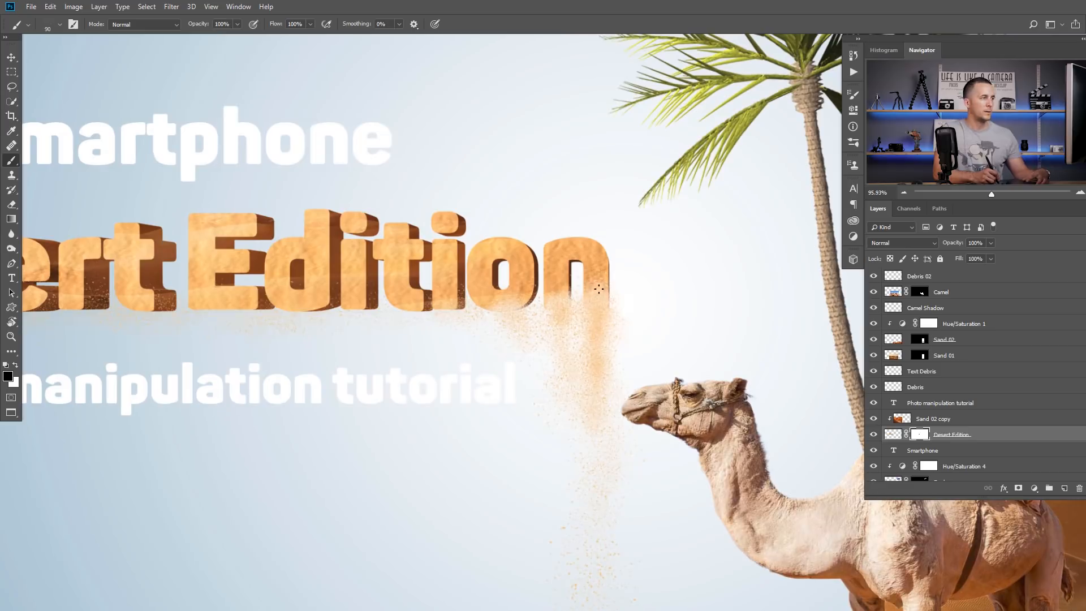
{"action": "left_click_drag", "start_coordinate": [613, 355], "coordinate": [592, 376]}
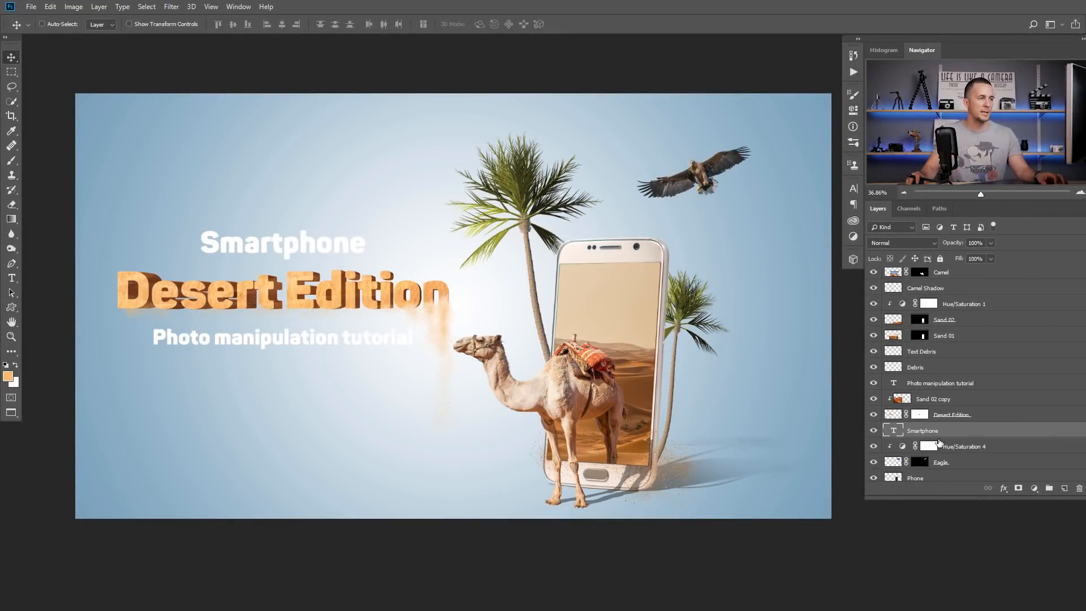
- Shift the background Gradient Fill 1 centre towards the phone and set its scale to 237%
{"action": "scroll", "coordinate": [941, 428], "scroll_direction": "down", "scroll_amount": 5}
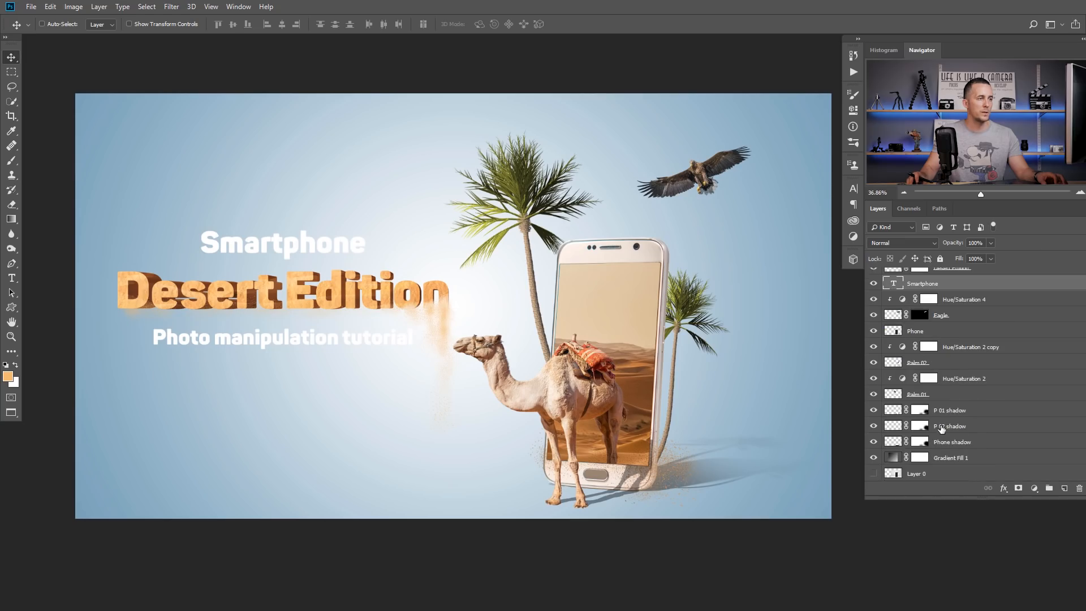
{"action": "double_click", "coordinate": [891, 459]}
{"action": "left_click_drag", "start_coordinate": [667, 241], "coordinate": [869, 393]}
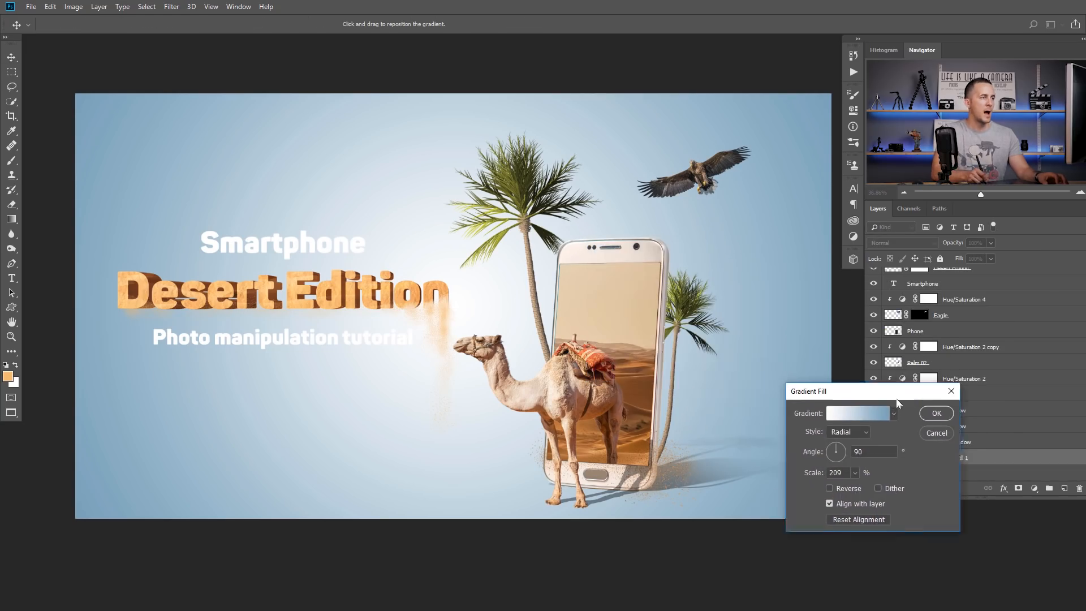
{"action": "left_click_drag", "start_coordinate": [494, 310], "coordinate": [616, 309]}
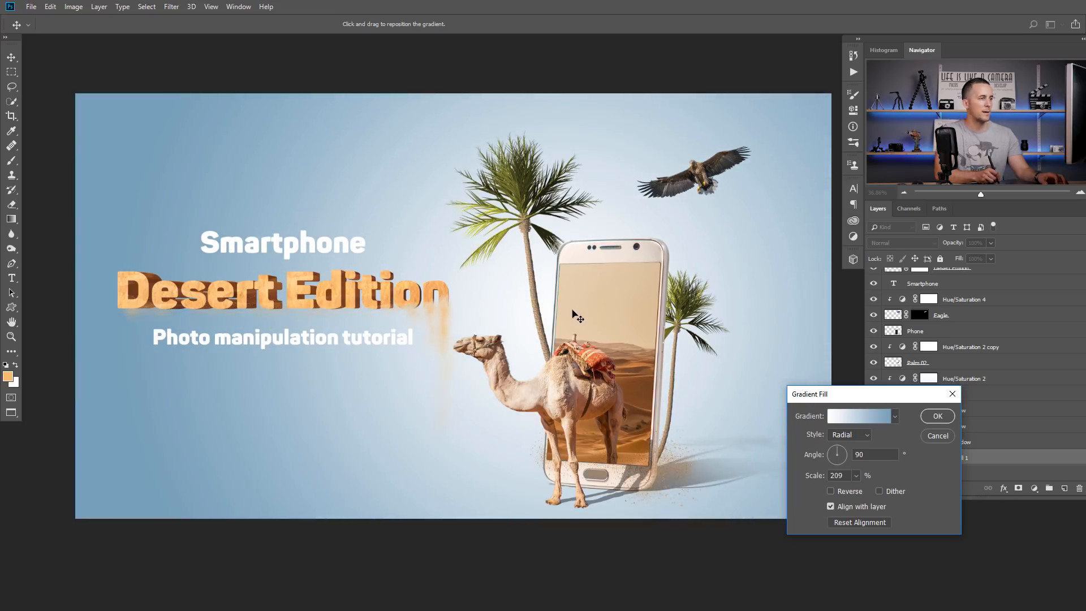
{"action": "left_click_drag", "start_coordinate": [816, 477], "coordinate": [827, 479]}
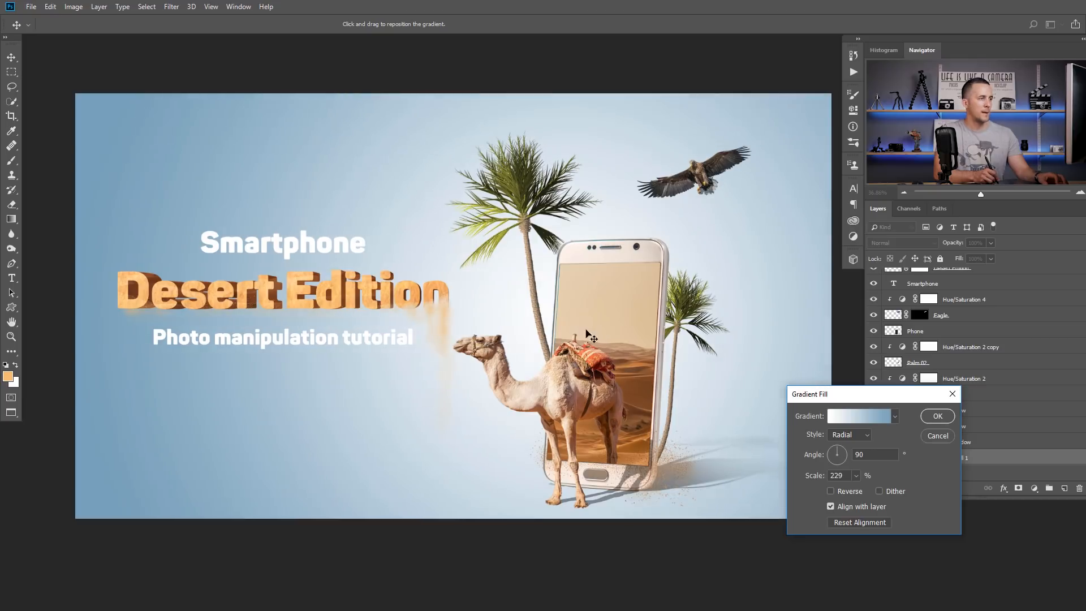
{"action": "left_click_drag", "start_coordinate": [582, 332], "coordinate": [610, 328]}
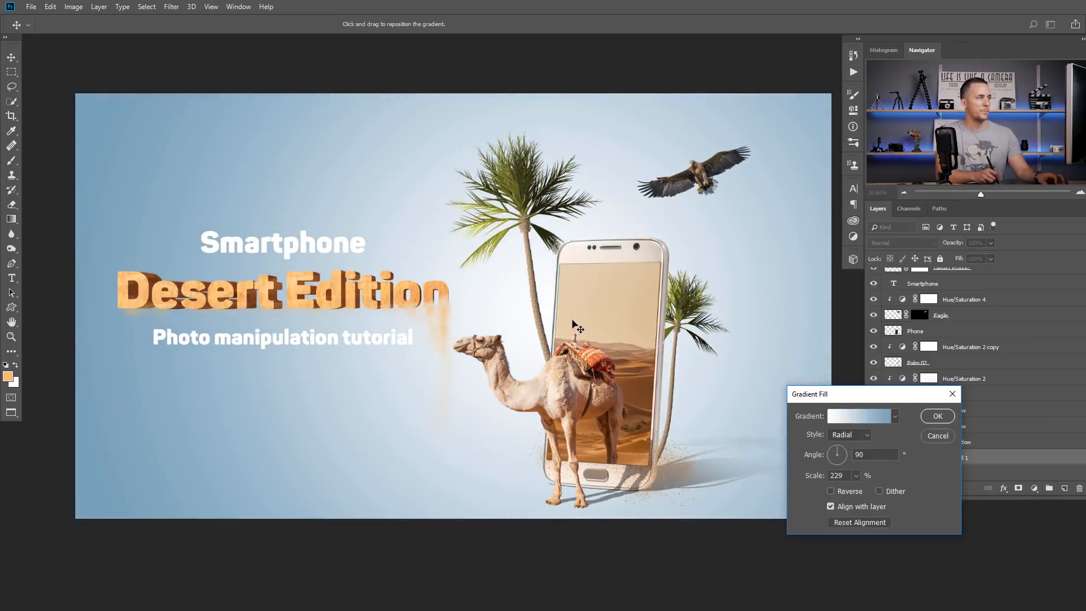
{"action": "left_click_drag", "start_coordinate": [819, 479], "coordinate": [821, 479]}
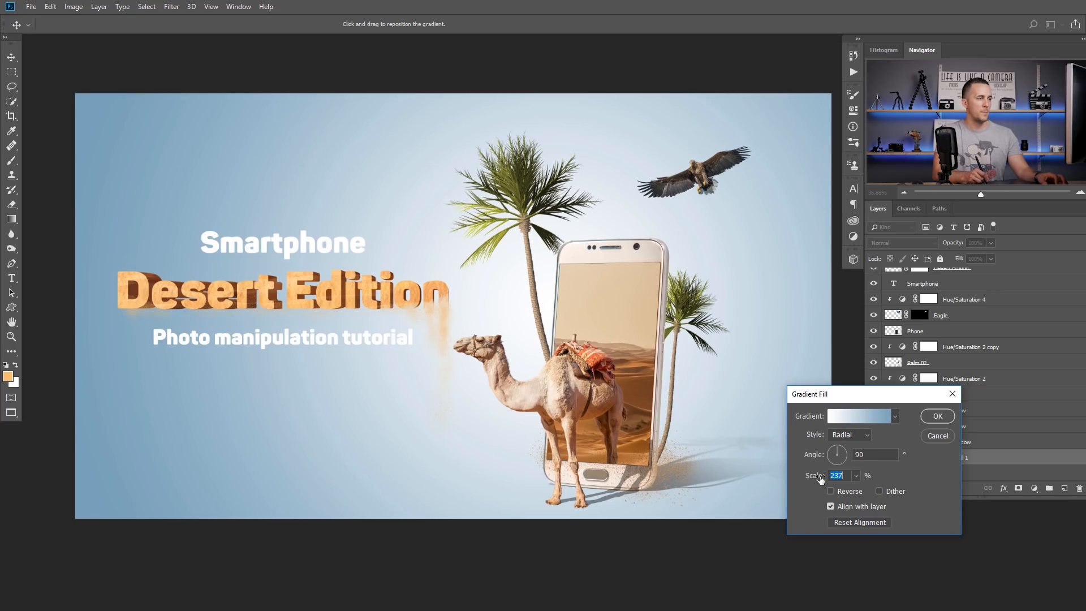
{"action": "left_click", "coordinate": [937, 416]}
- Stamp all visible layers into a new merged layer above the Debris 02 layer
{"action": "scroll", "coordinate": [911, 294], "scroll_direction": "up", "scroll_amount": 5}
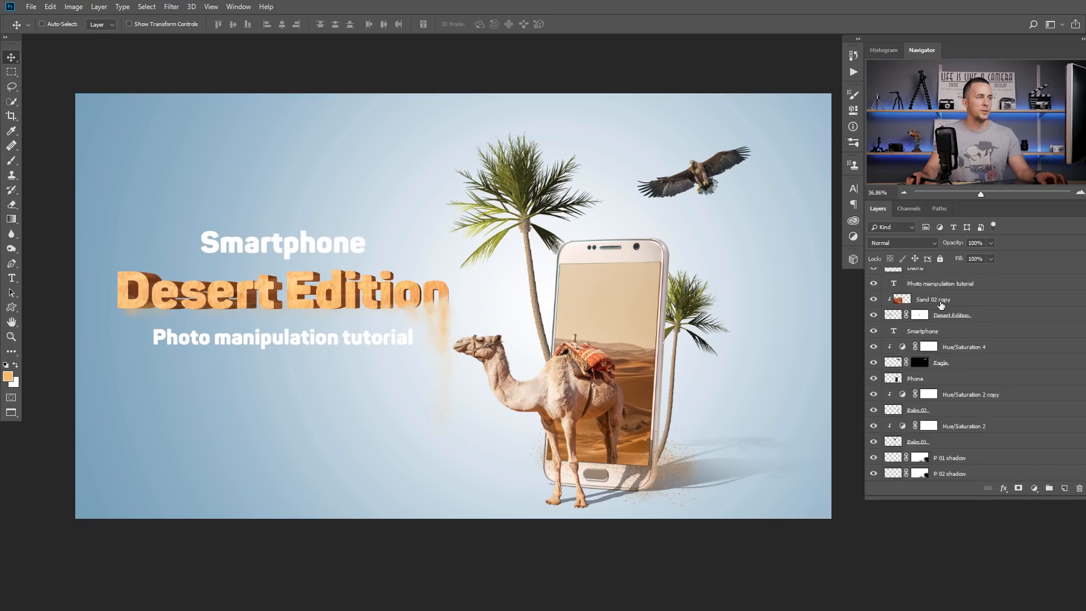
{"action": "left_click", "coordinate": [899, 279]}
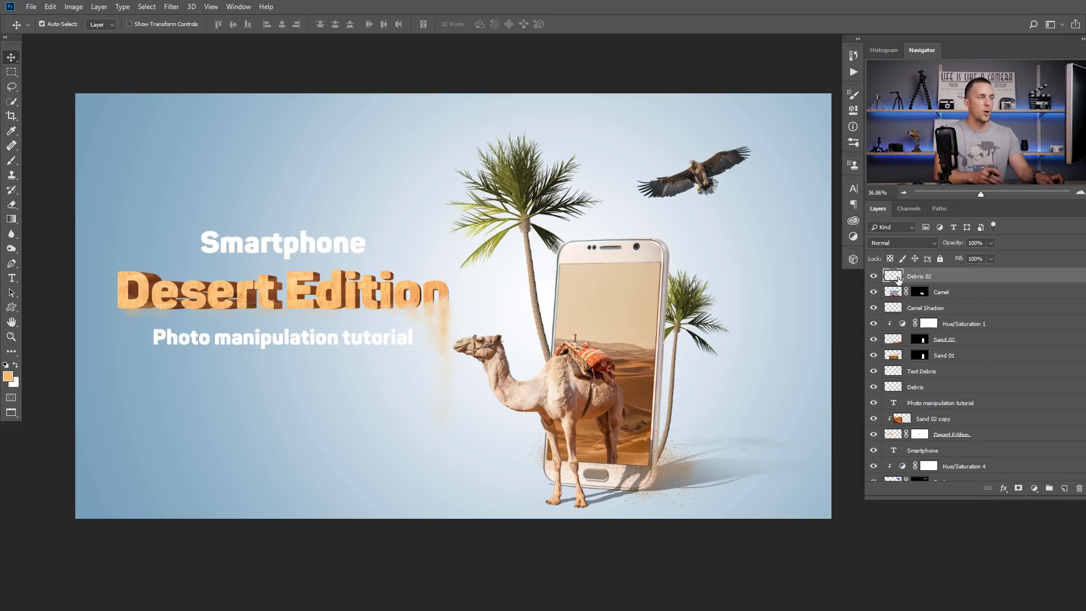
{"action": "key", "text": "ctrl+shift+alt+e"}
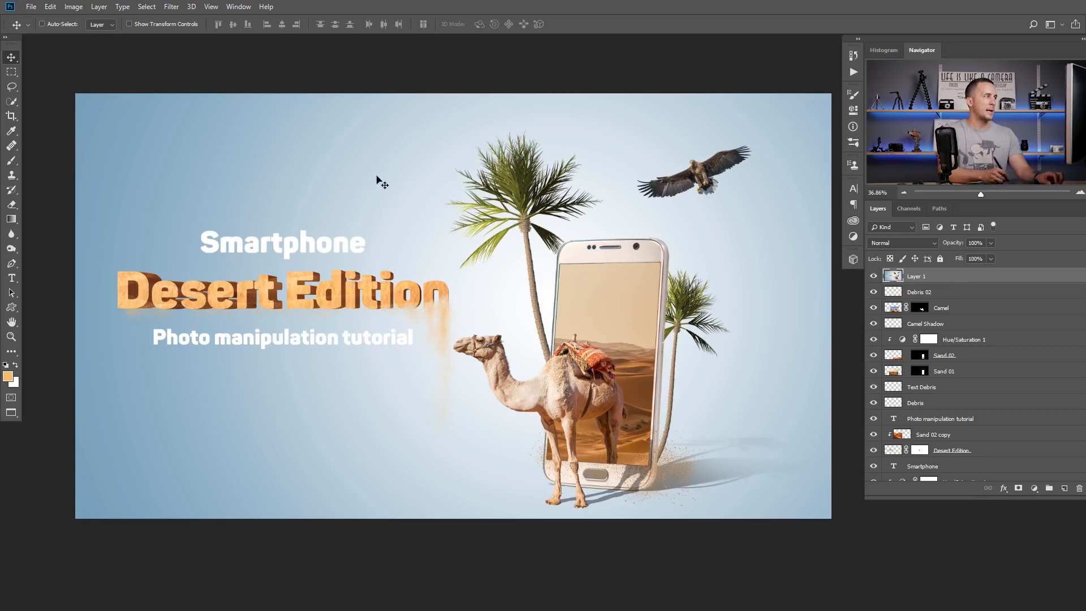
- Open the merged layer in the Camera Raw Filter
{"action": "left_click", "coordinate": [192, 6]}
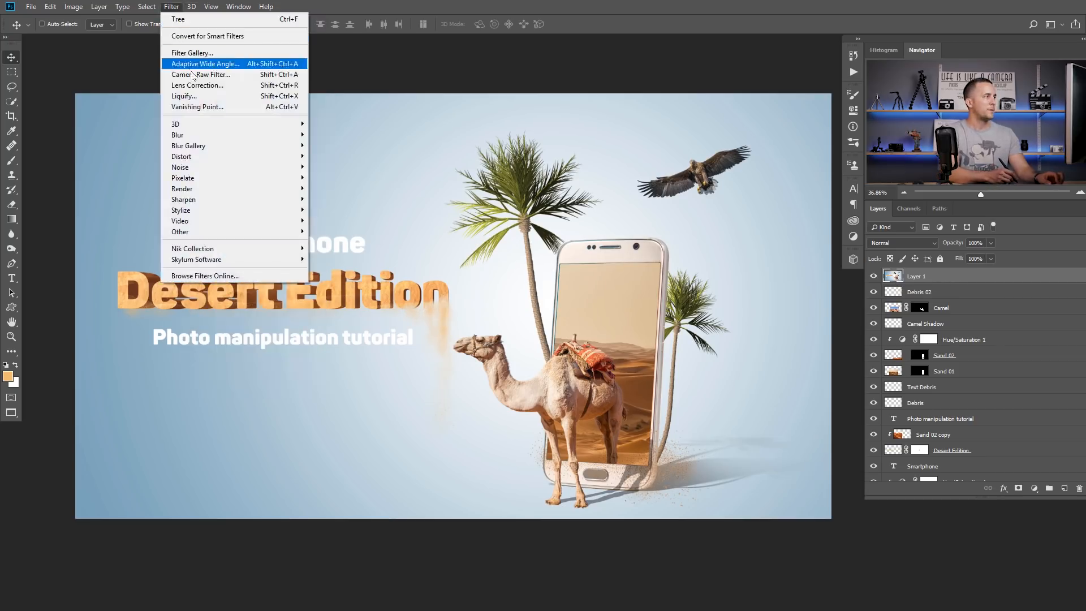
{"action": "key", "text": "Escape"}
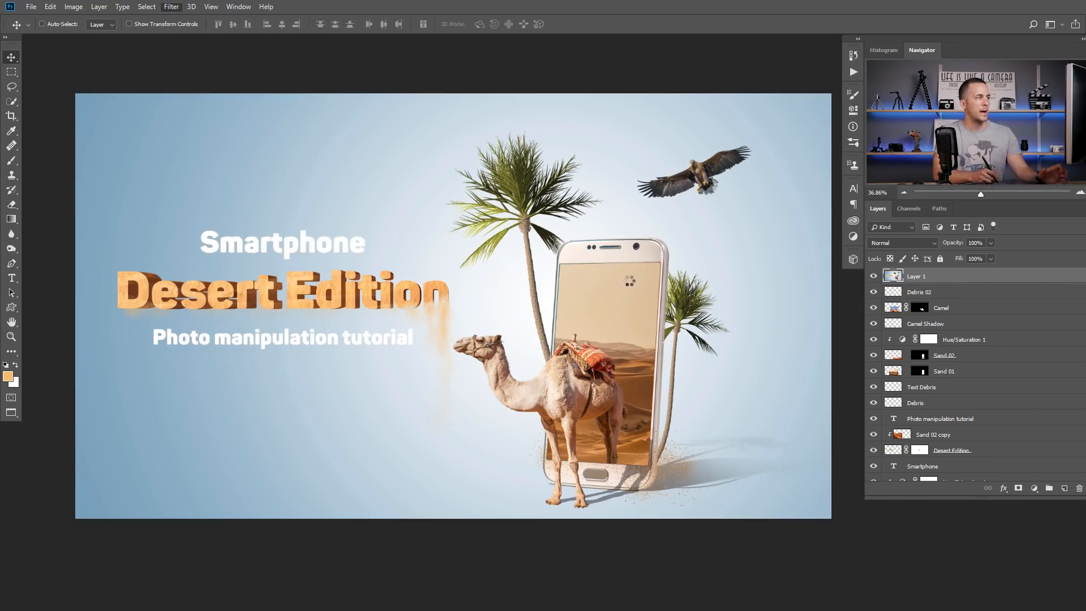
{"action": "key", "text": "ctrl+shift+a"}
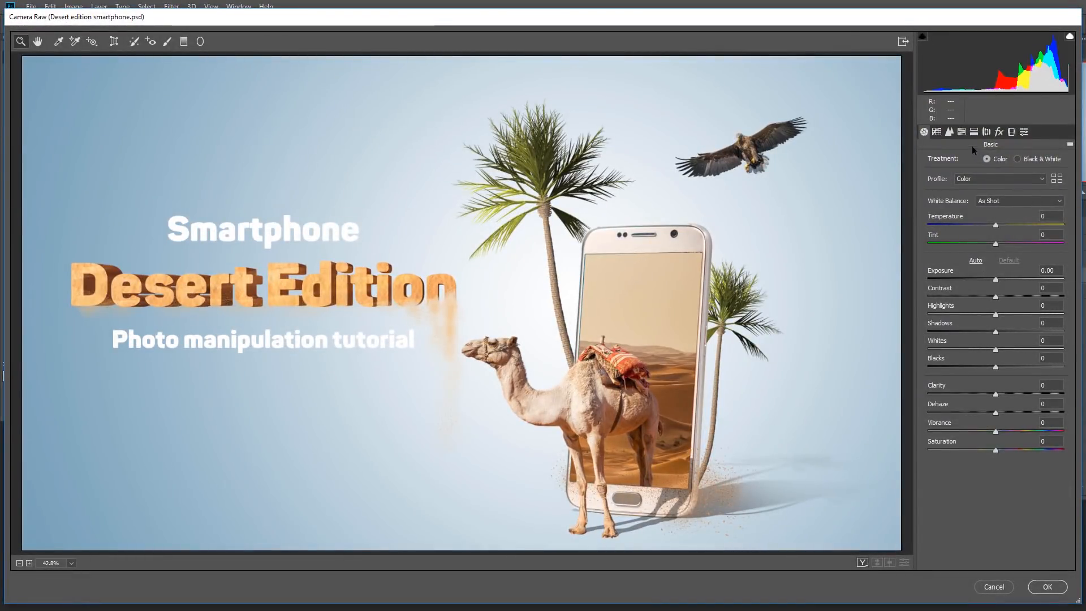
- Raise the HSL saturation of Oranges to +28 and Yellows to +19, and adjust the Greens and Aquas
{"action": "left_click", "coordinate": [962, 132]}
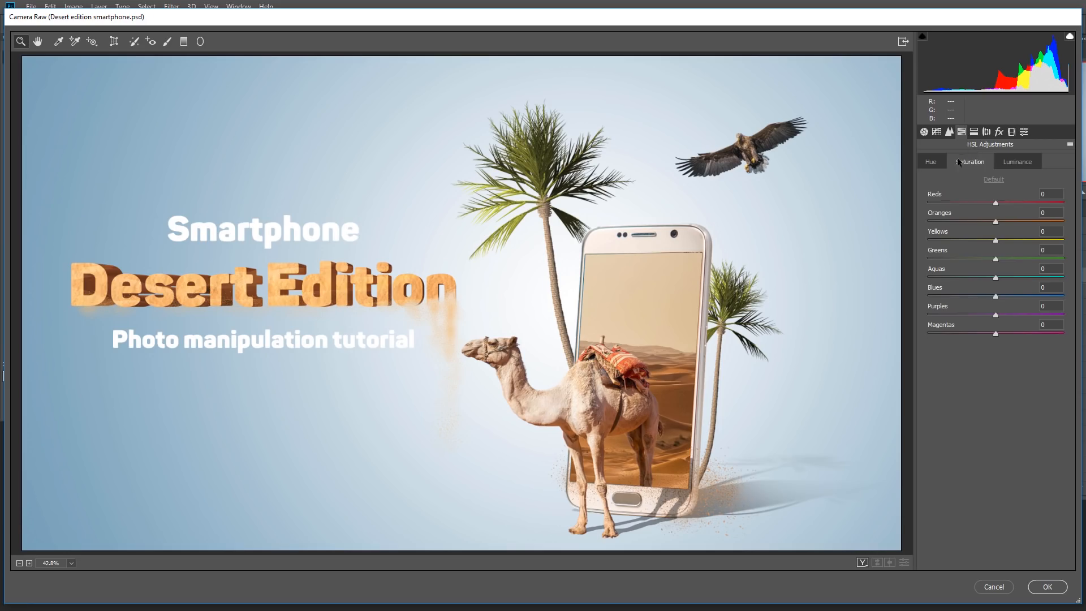
{"action": "left_click_drag", "start_coordinate": [996, 222], "coordinate": [1014, 221]}
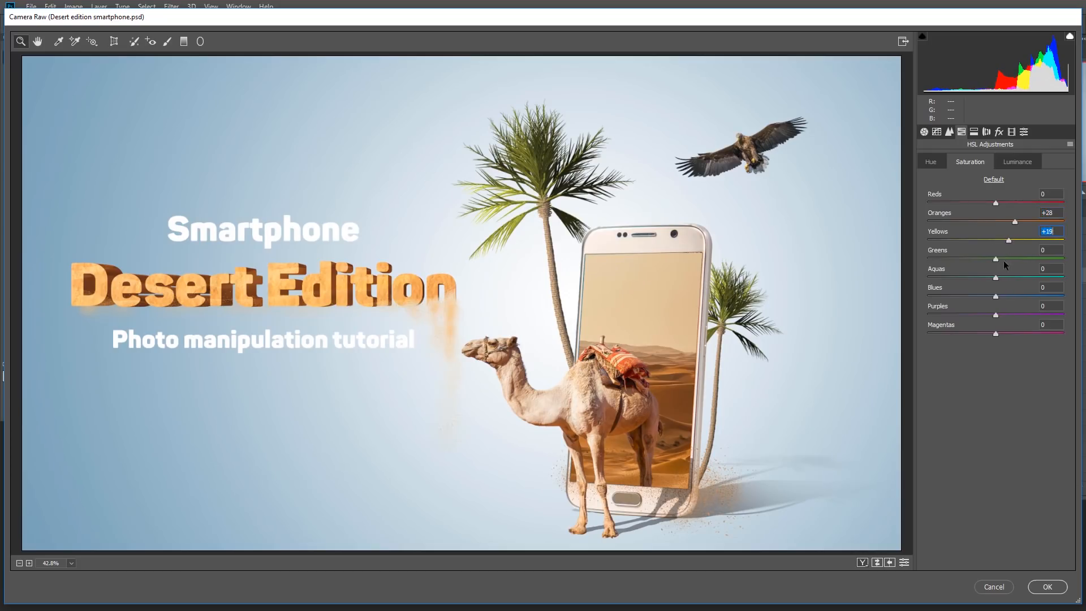
{"action": "left_click_drag", "start_coordinate": [996, 259], "coordinate": [999, 283]}
- Set the HSL hue of Aquas to +1 and Blues to -1, and the luminance of Aquas to +7 and Blues to +3
{"action": "left_click", "coordinate": [931, 163]}
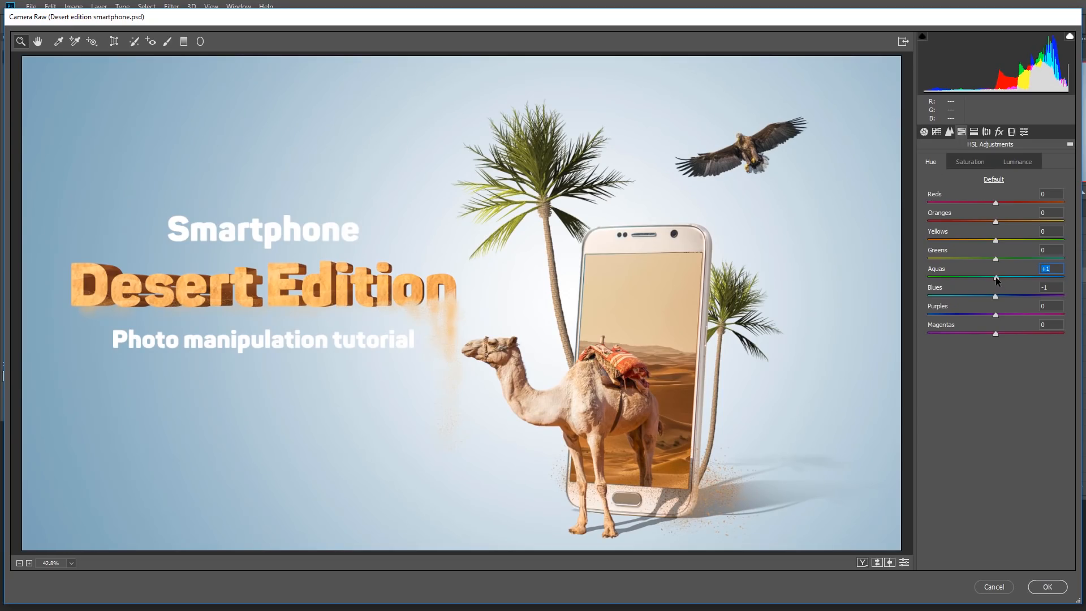
{"action": "left_click", "coordinate": [1016, 162]}
{"action": "left_click_drag", "start_coordinate": [997, 278], "coordinate": [1017, 299]}
{"action": "left_click_drag", "start_coordinate": [961, 297], "coordinate": [998, 297]}
{"action": "left_click", "coordinate": [1000, 278]}
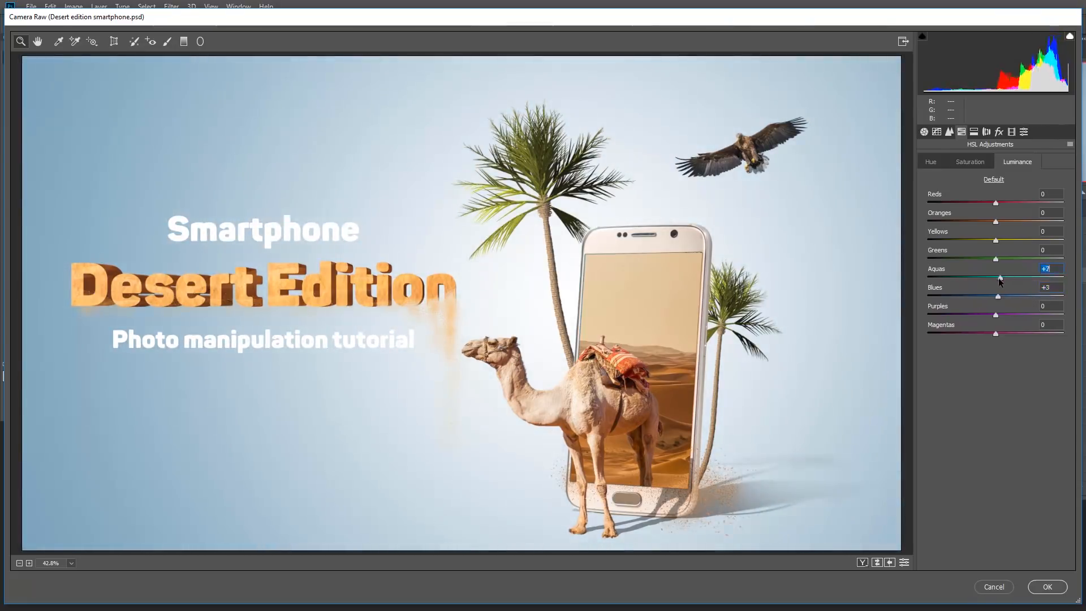
{"action": "left_click", "coordinate": [998, 297]}
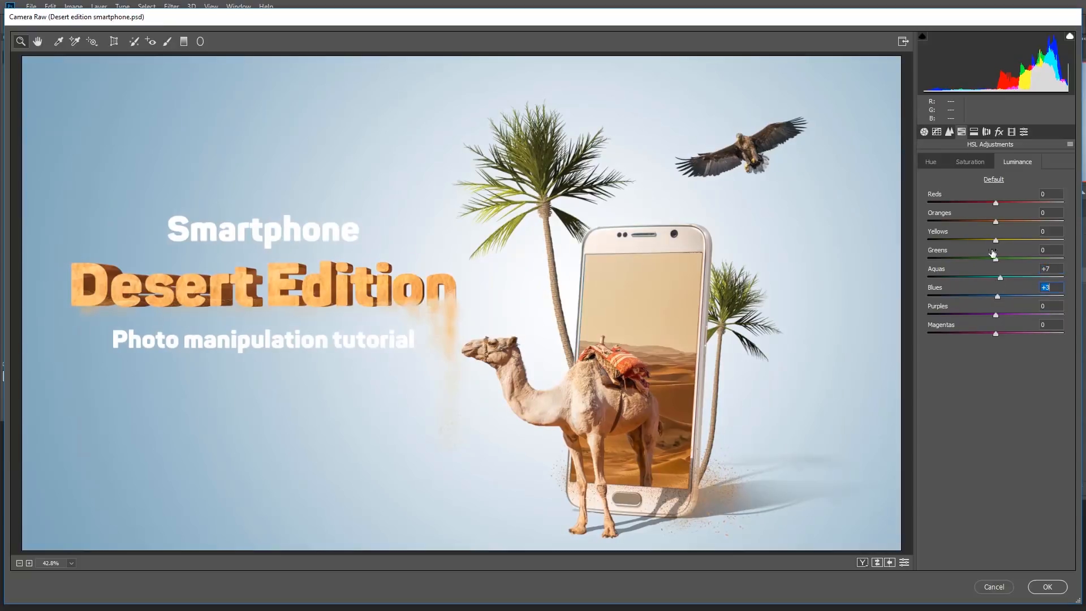
- Tint the shadows with Split Toning, using hue 27 and saturation 13
{"action": "left_click", "coordinate": [975, 132]}
{"action": "left_click", "coordinate": [941, 265]}
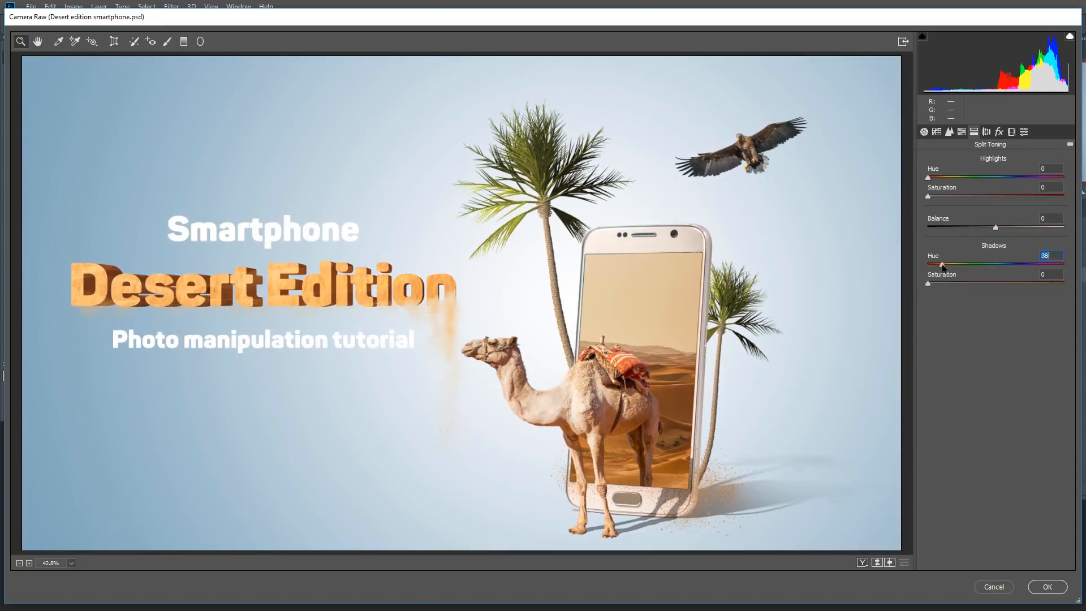
{"action": "left_click_drag", "start_coordinate": [930, 281], "coordinate": [945, 283]}
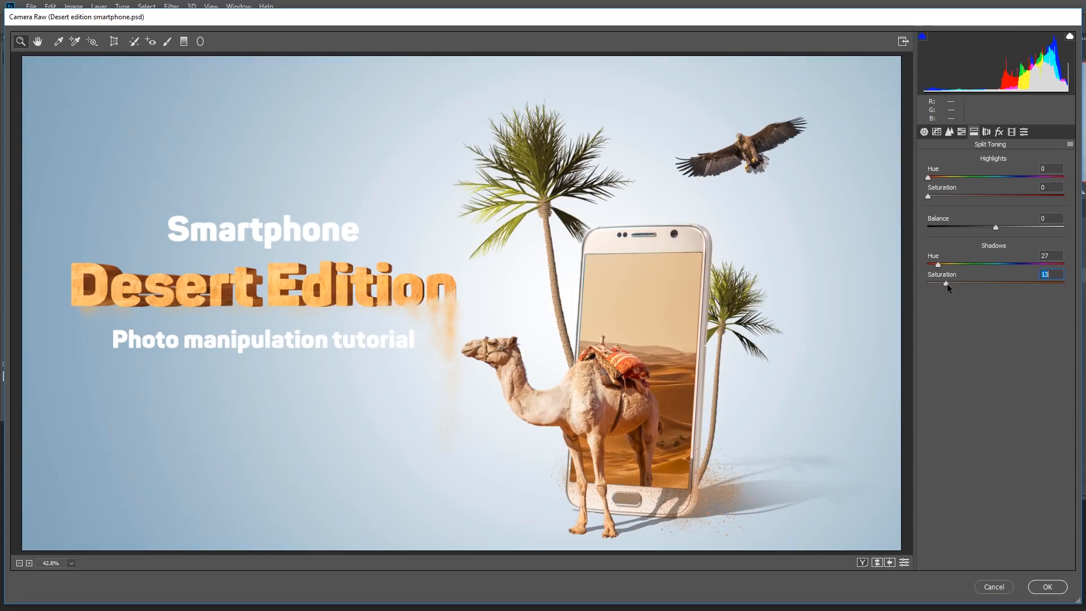
- In Split Toning, reduce the shadows saturation to 10, set the highlights to hue 198 and saturation 4, and compare with the preview off
{"action": "left_click_drag", "start_coordinate": [944, 286], "coordinate": [942, 286]}
{"action": "left_click_drag", "start_coordinate": [936, 184], "coordinate": [1002, 181]}
{"action": "left_click", "coordinate": [939, 196]}
{"action": "left_click_drag", "start_coordinate": [939, 199], "coordinate": [933, 195]}
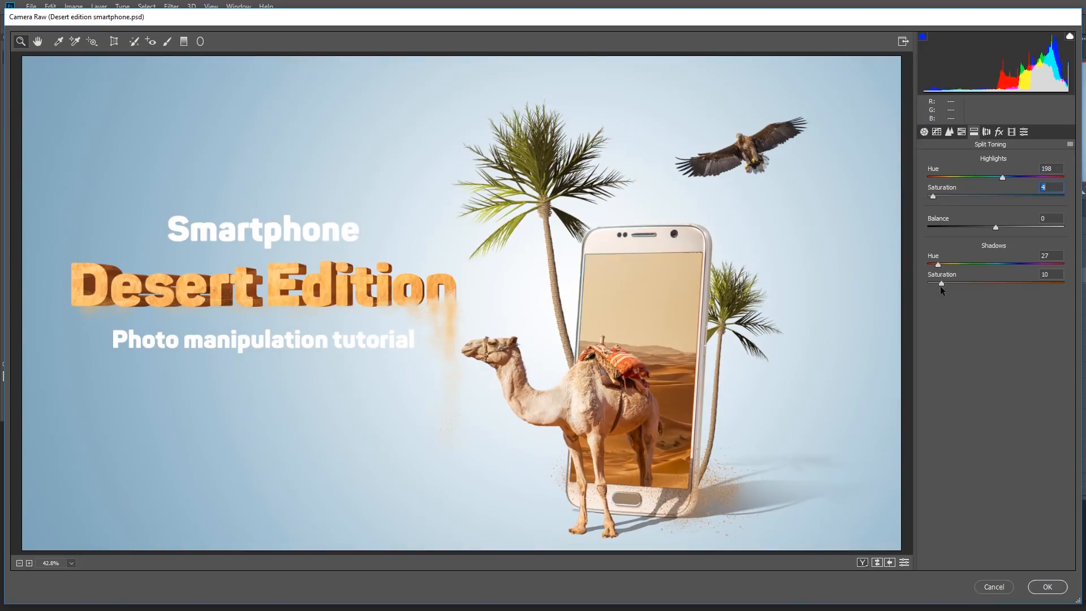
{"action": "key", "text": "p"}
{"action": "key", "text": "p"}
- Set the basic adjustments to Contrast +16, Clarity +6, Dehaze +6, Vibrance +18 and Saturation -11
{"action": "left_click", "coordinate": [925, 133]}
{"action": "left_click_drag", "start_coordinate": [996, 297], "coordinate": [1015, 295]}
{"action": "left_click", "coordinate": [999, 412]}
{"action": "mouse_move", "coordinate": [996, 432]}
{"action": "left_mouse_down"}
{"action": "mouse_move", "coordinate": [1008, 431]}
{"action": "mouse_move", "coordinate": [988, 449]}
{"action": "left_mouse_up"}
{"action": "left_click", "coordinate": [998, 392]}
- Deepen the Blacks to -16 and lift the Shadows to +15
{"action": "left_click_drag", "start_coordinate": [999, 366], "coordinate": [987, 366]}
{"action": "left_click", "coordinate": [1005, 332]}
{"action": "left_click", "coordinate": [987, 367]}
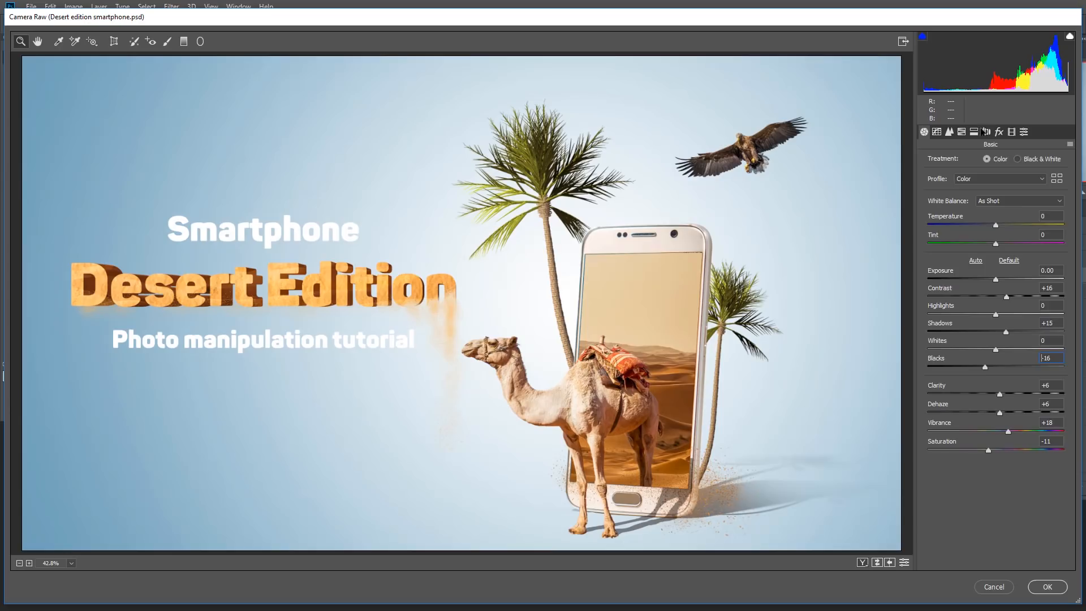
- Sharpen the image with Amount 53 and Radius 0.8, and compare it with the preview off
{"action": "left_click", "coordinate": [950, 132]}
{"action": "left_click", "coordinate": [954, 197]}
{"action": "left_click_drag", "start_coordinate": [963, 179], "coordinate": [971, 178]}
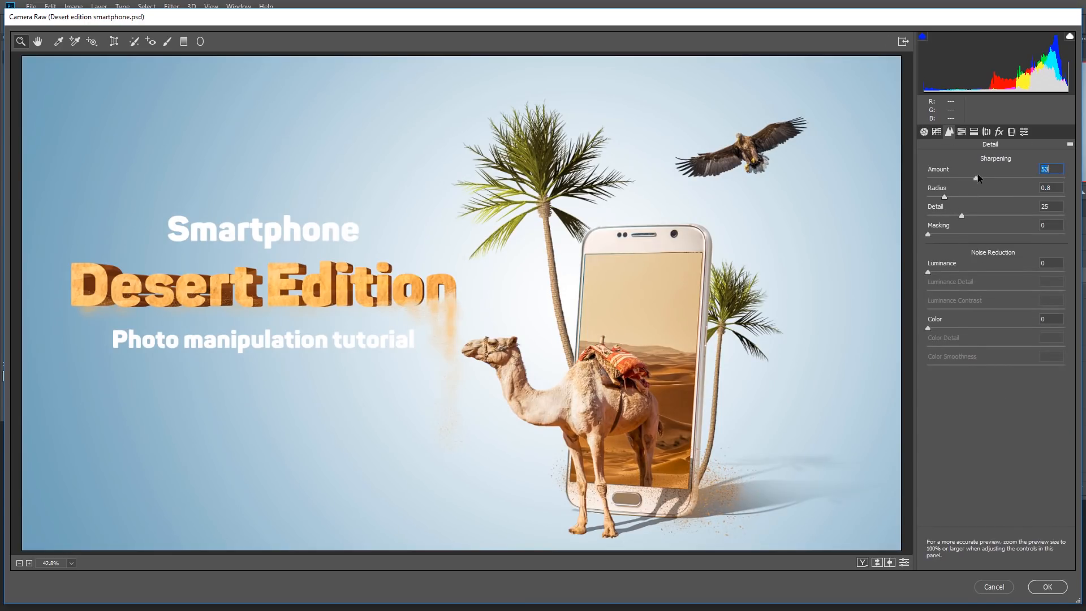
{"action": "key", "text": "p"}
{"action": "key", "text": "p"}
- Apply the Camera Raw grading to Layer 1 and toggle the layer's visibility to compare before and after
{"action": "left_click", "coordinate": [925, 132]}
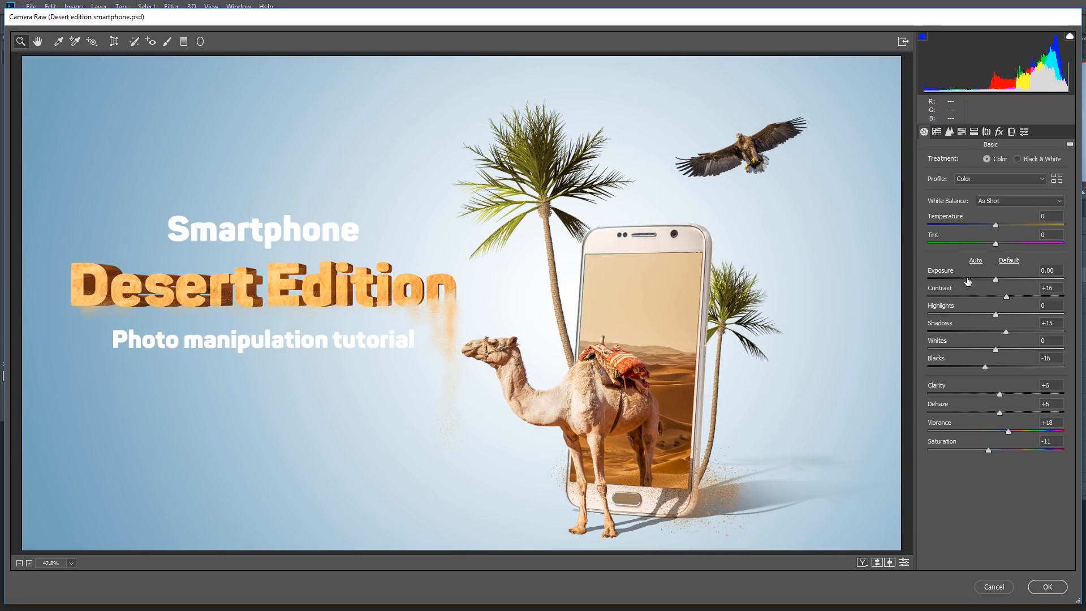
{"action": "left_click", "coordinate": [1048, 586]}
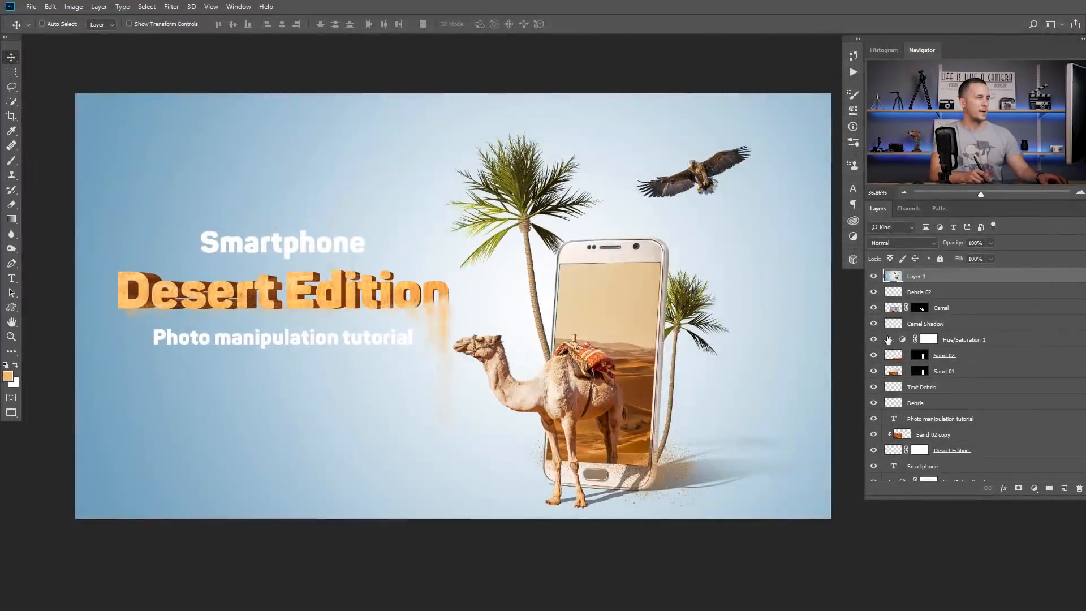
{"action": "left_click", "coordinate": [873, 277]}
{"action": "left_click", "coordinate": [874, 277]}
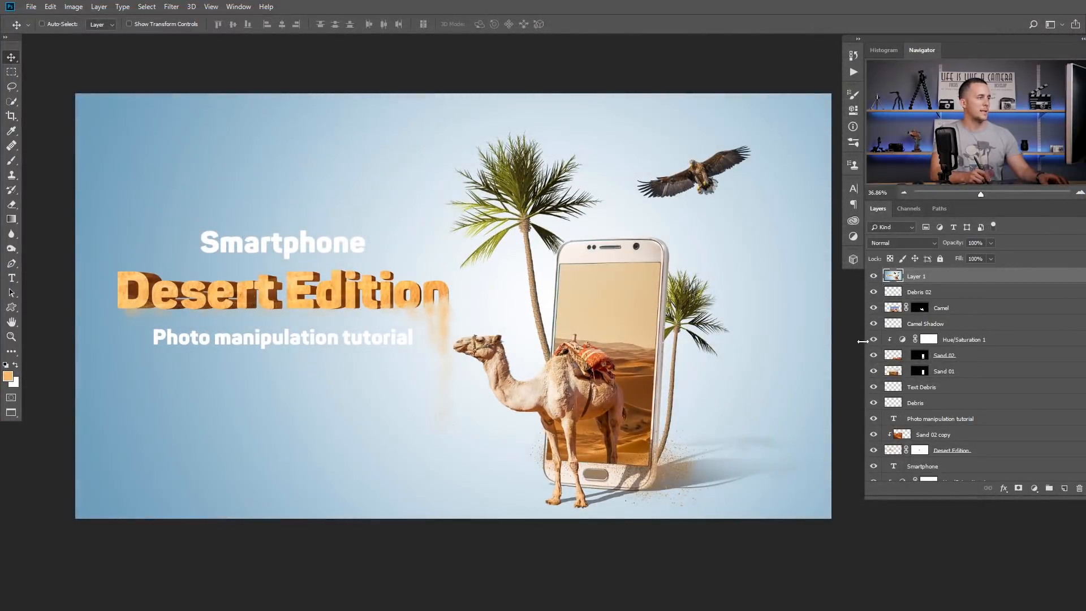